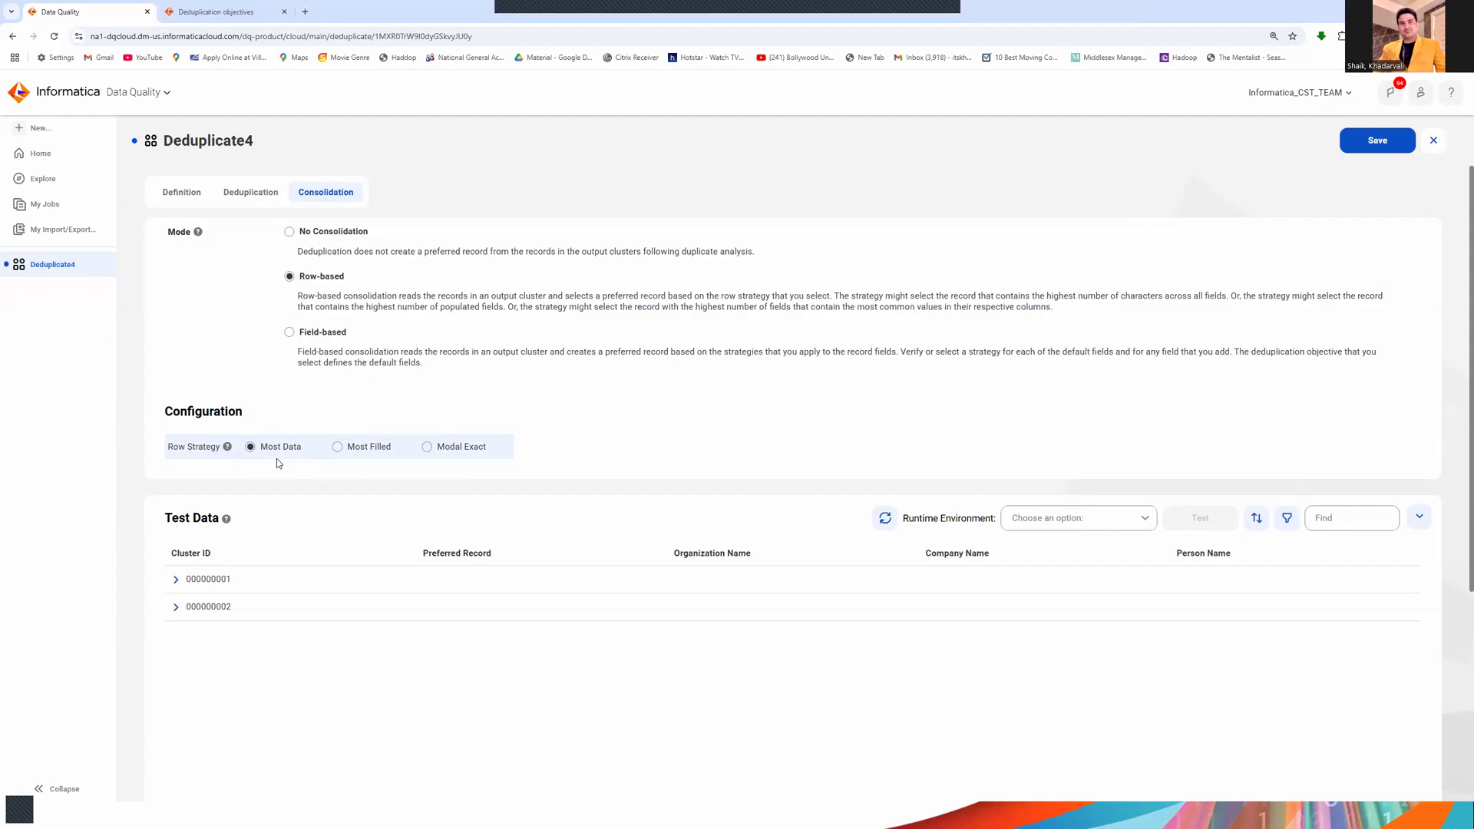
Set the row strategy to Most Filled and expand both clusters in the test data.
left_click(339, 454)
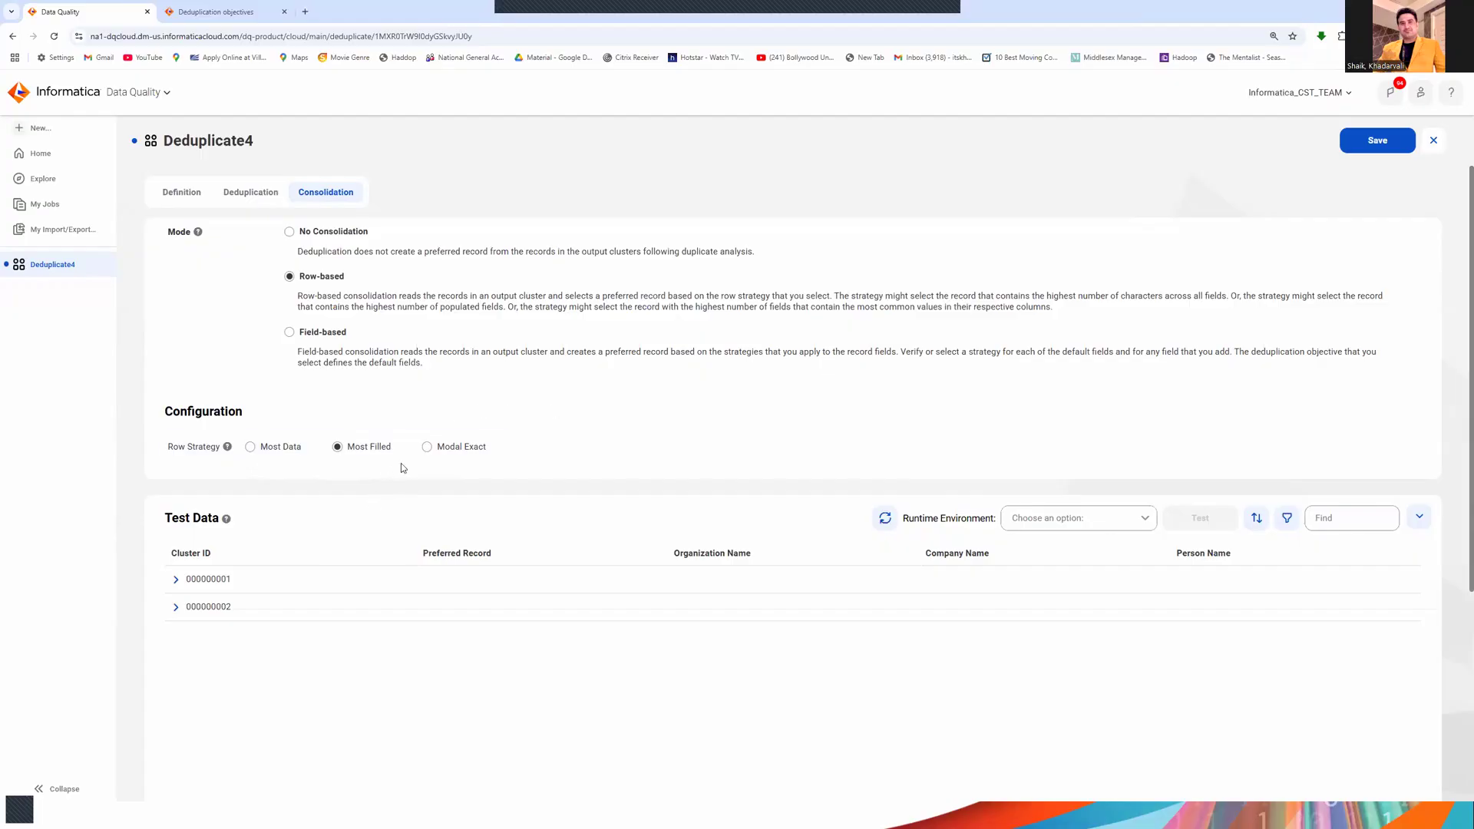
left_click(426, 448)
left_click(176, 582)
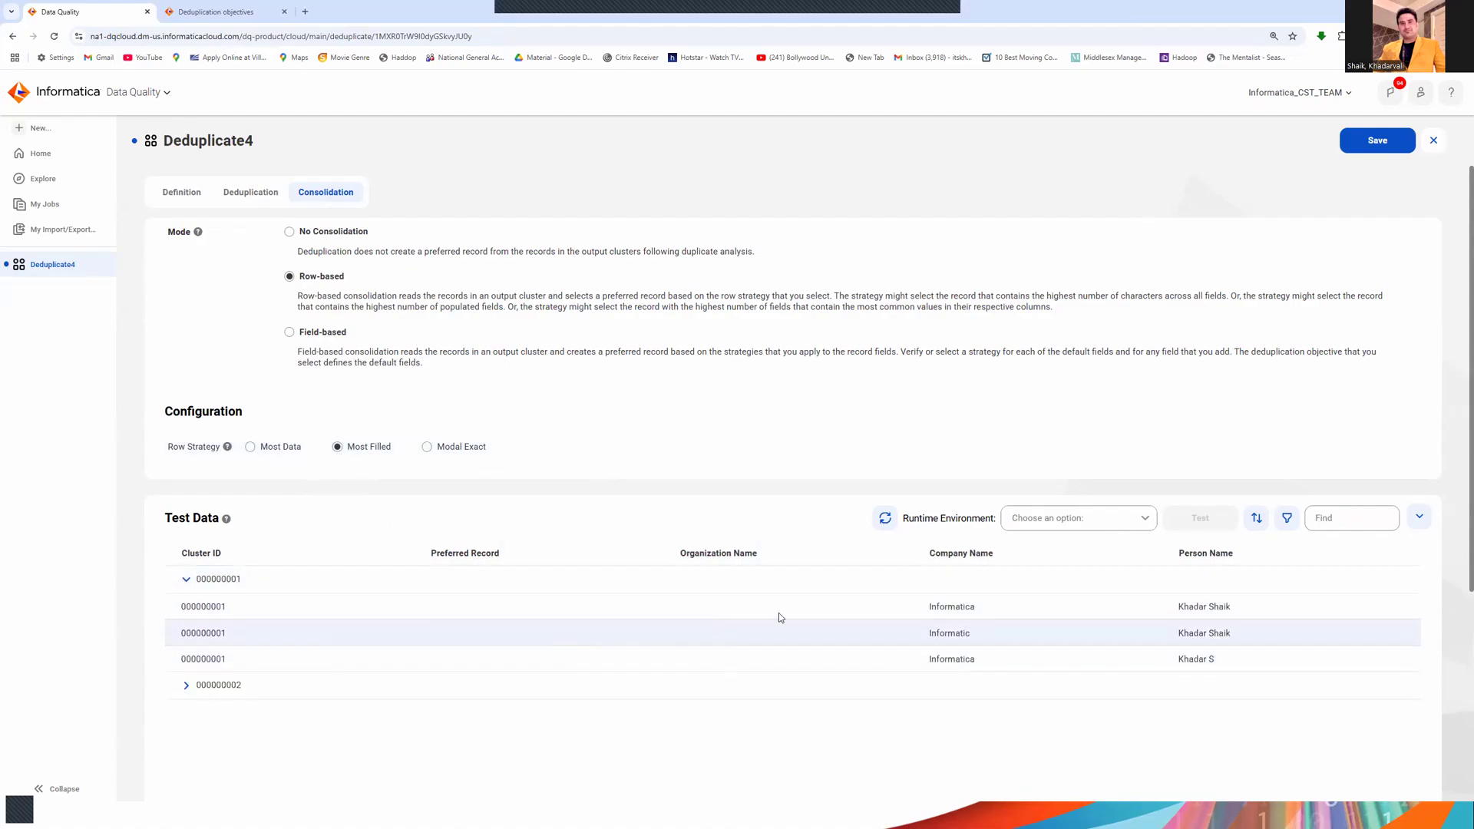
left_click(190, 690)
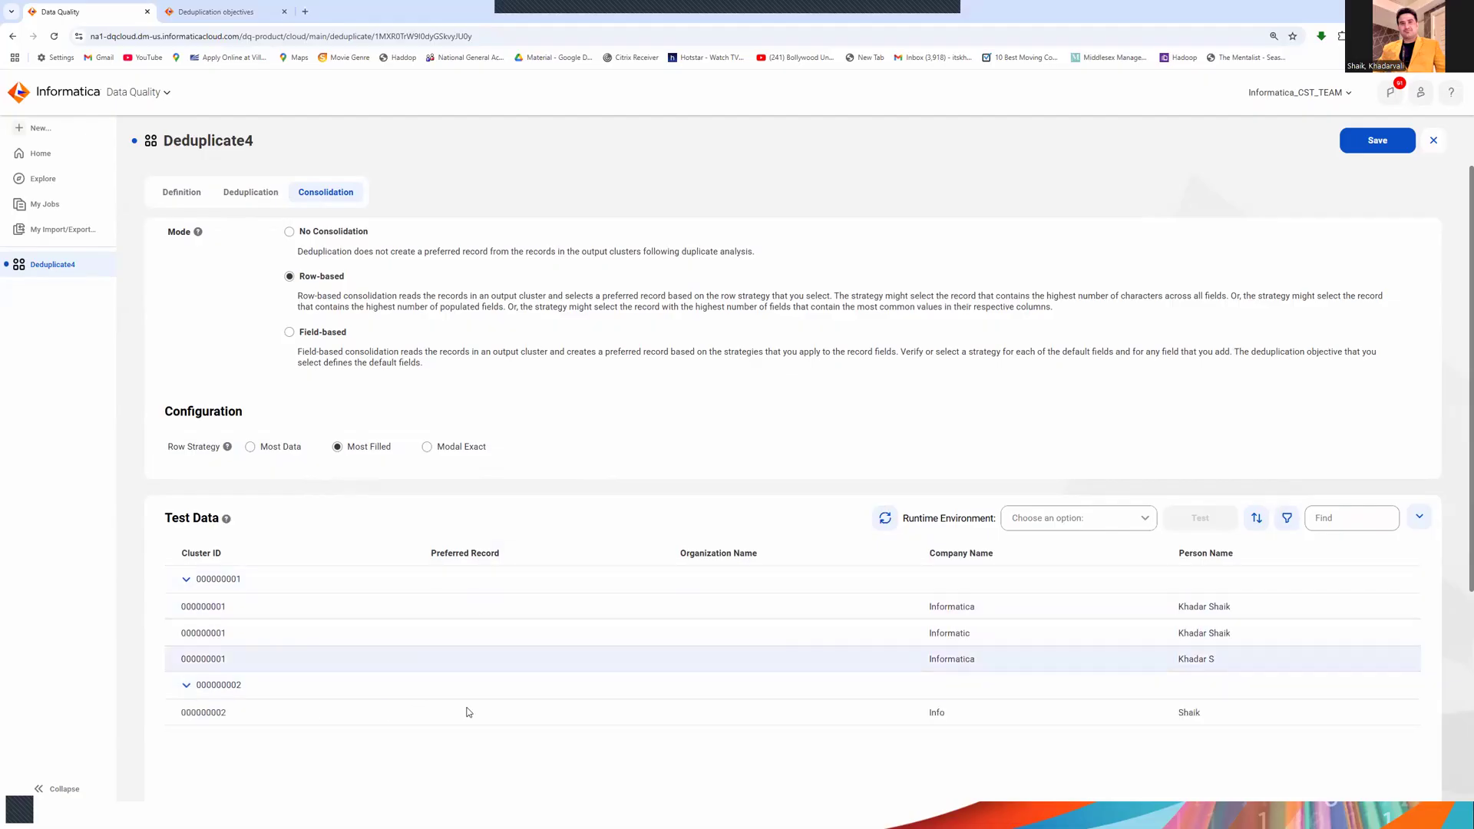
Test the row-based consolidation on the A_Khadars_RTE runtime environment and check the first cluster's preferred record.
left_click(1146, 519)
left_click(1087, 718)
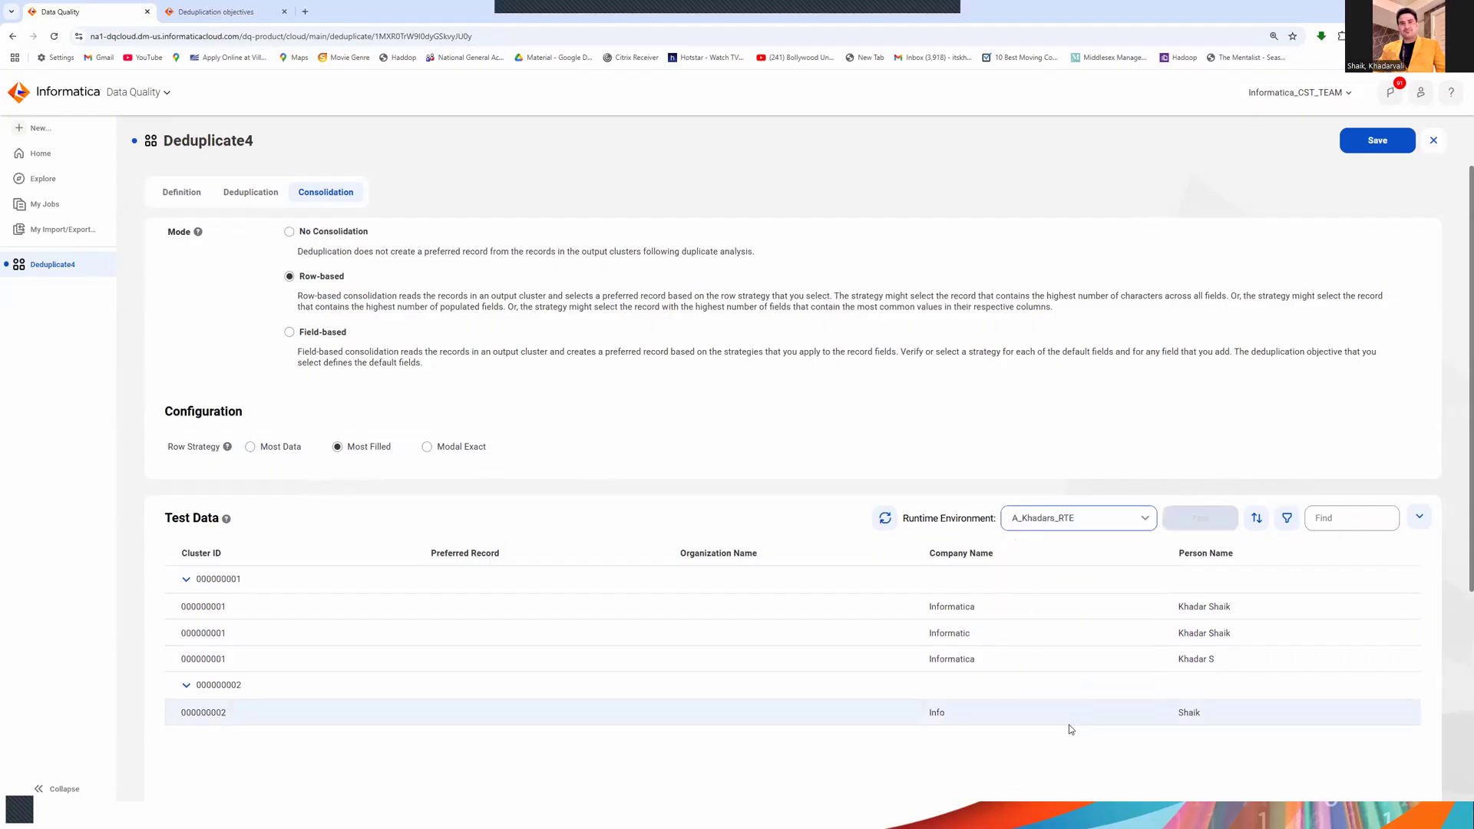
left_click(1200, 518)
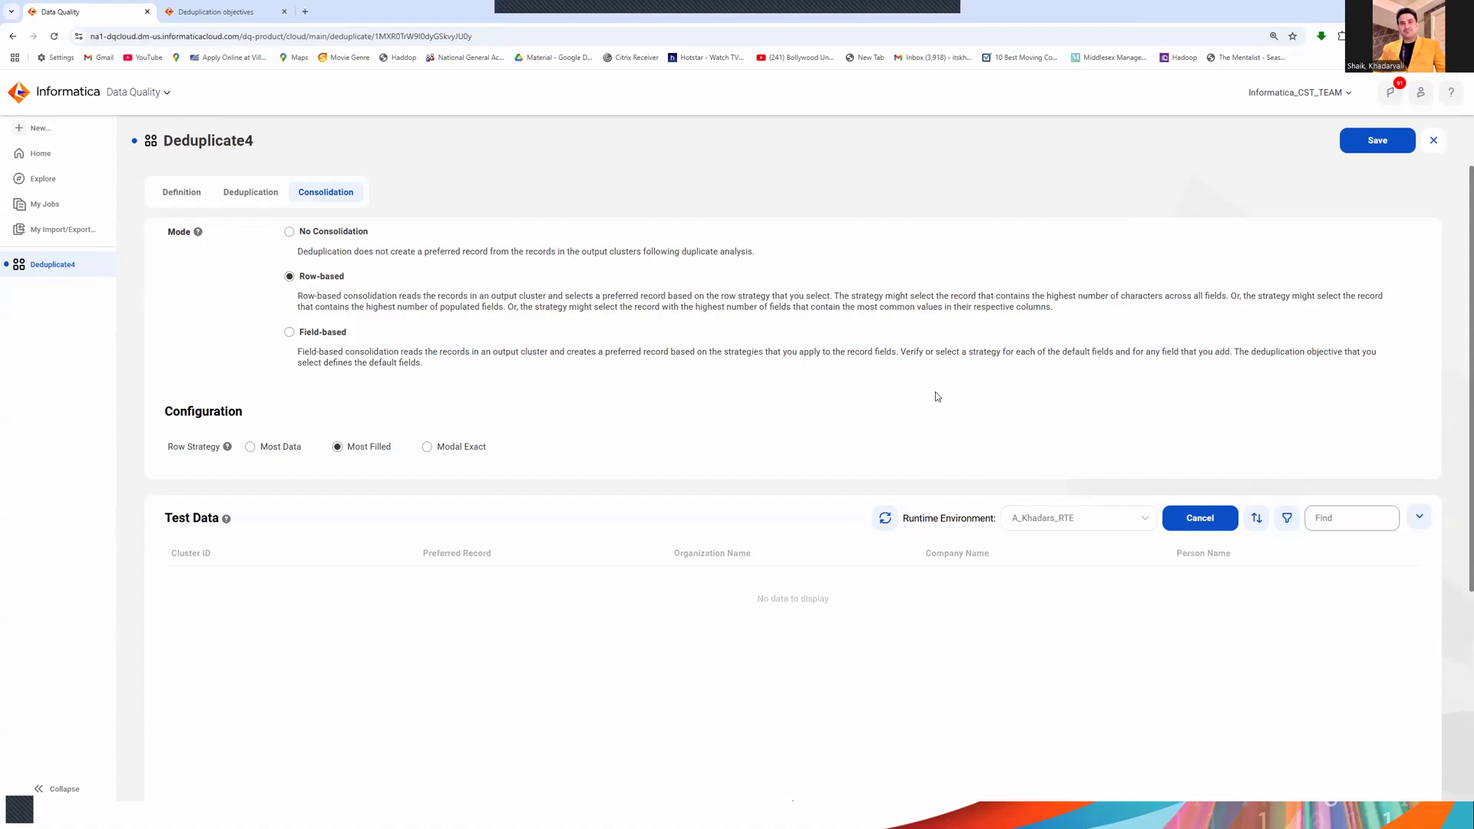
scroll(936, 393, "down", 2)
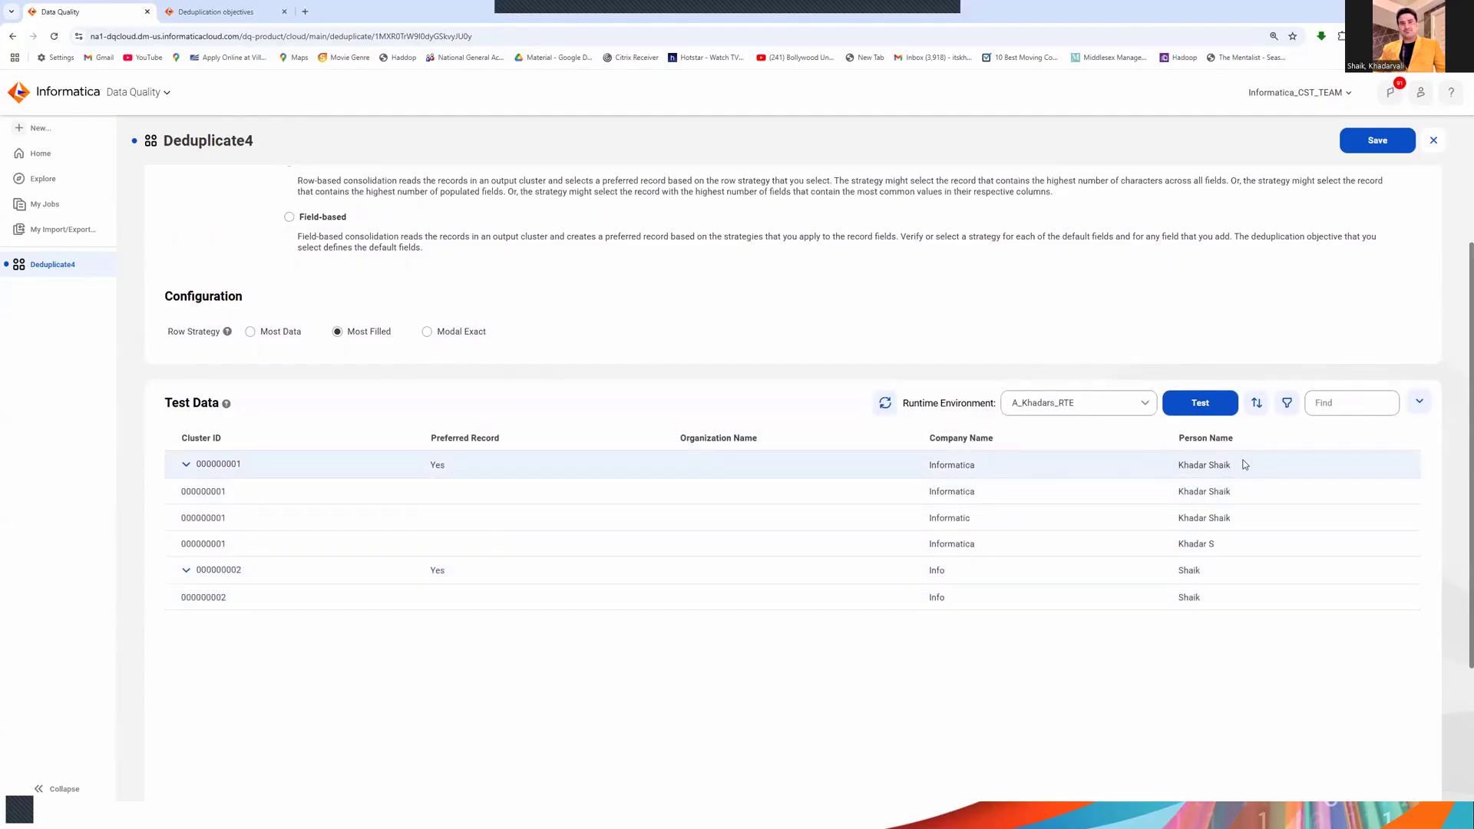
left_click_drag(1248, 463, 918, 466)
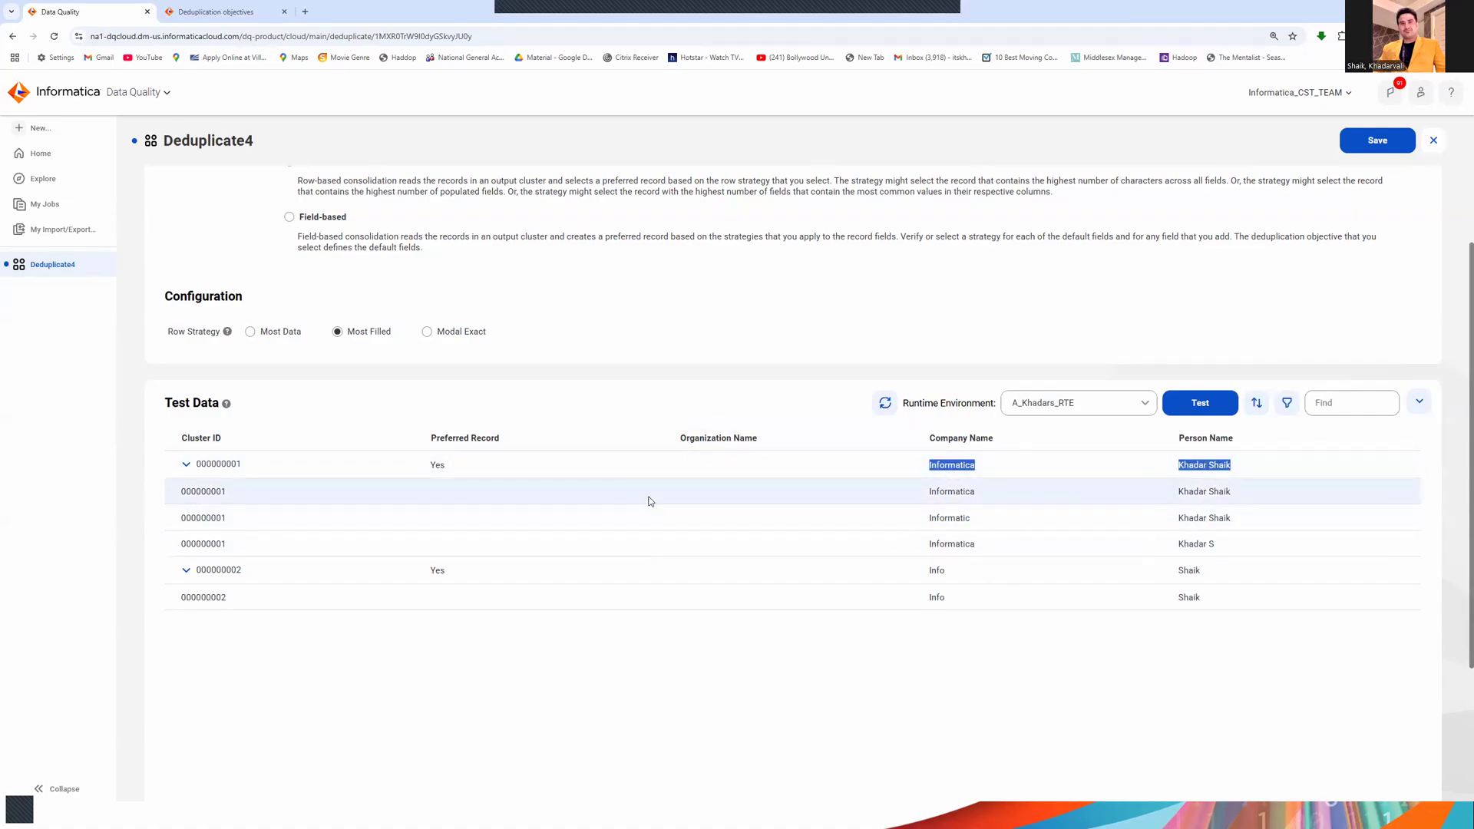
Switch the consolidation mode to Field-based and set the Person Name strategy to Shortest.
scroll(596, 428, "up", 3)
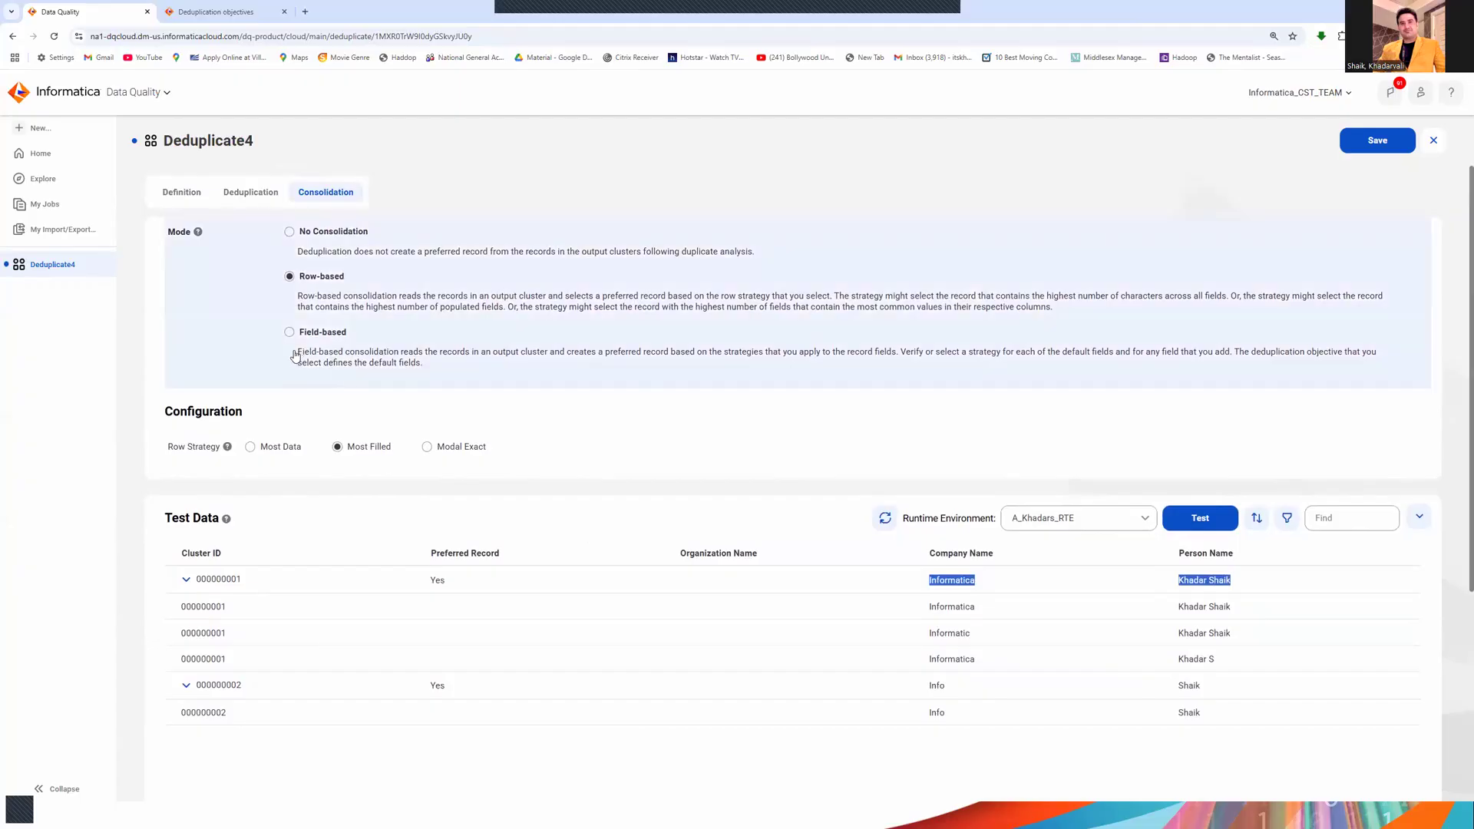
left_click(289, 333)
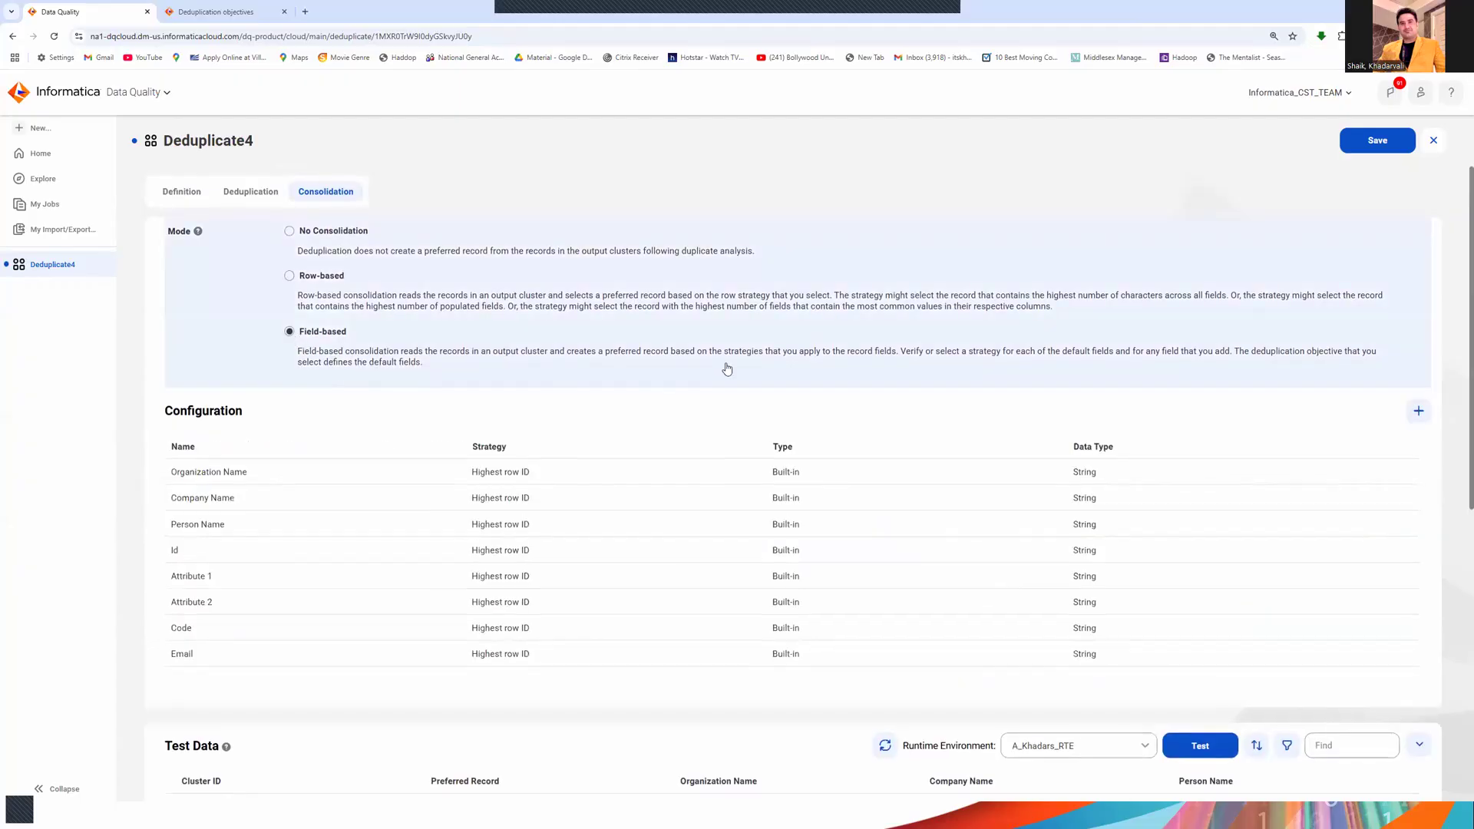
scroll(726, 367, "down", 3)
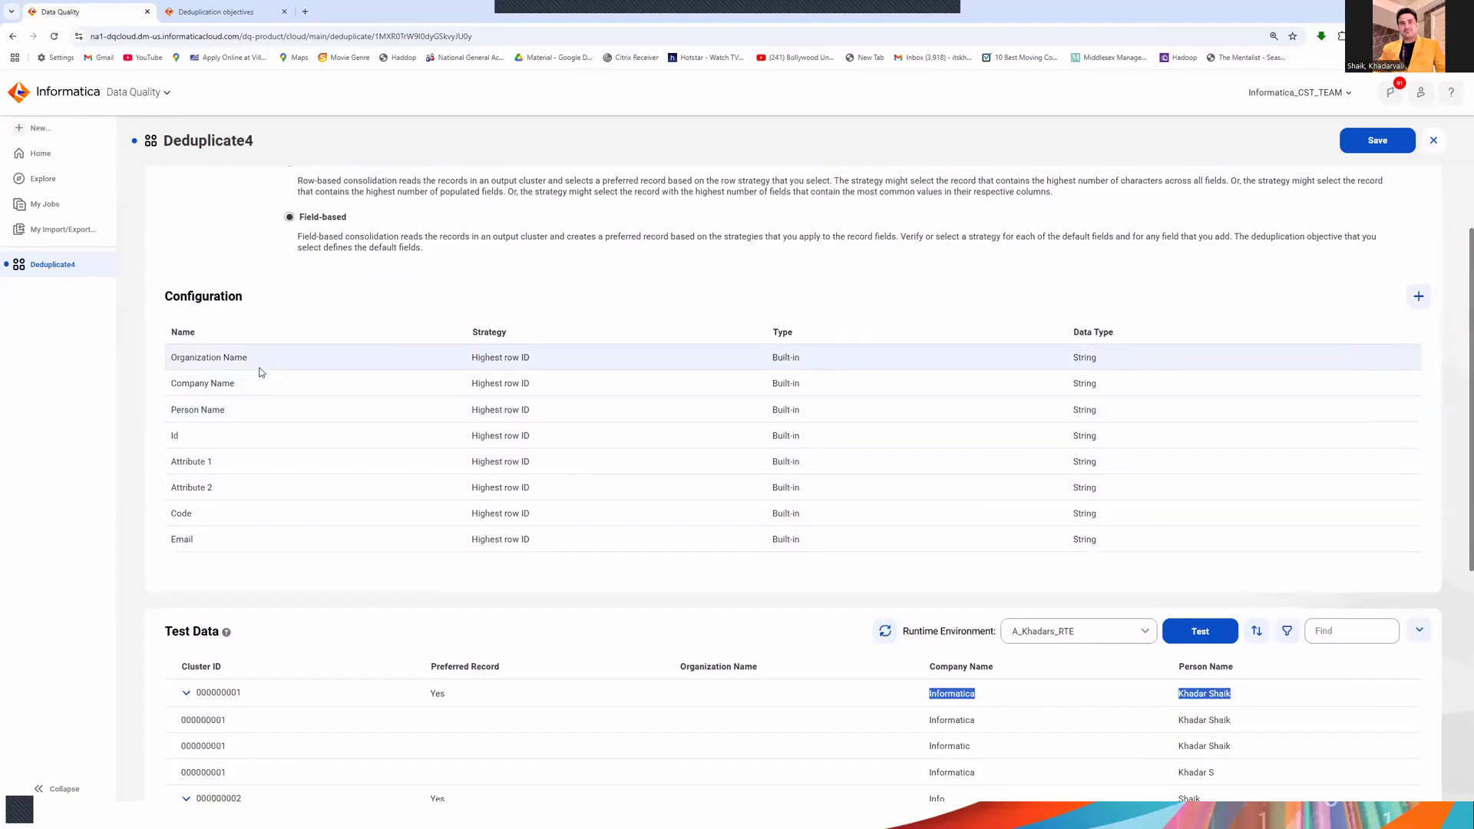
left_click(493, 408)
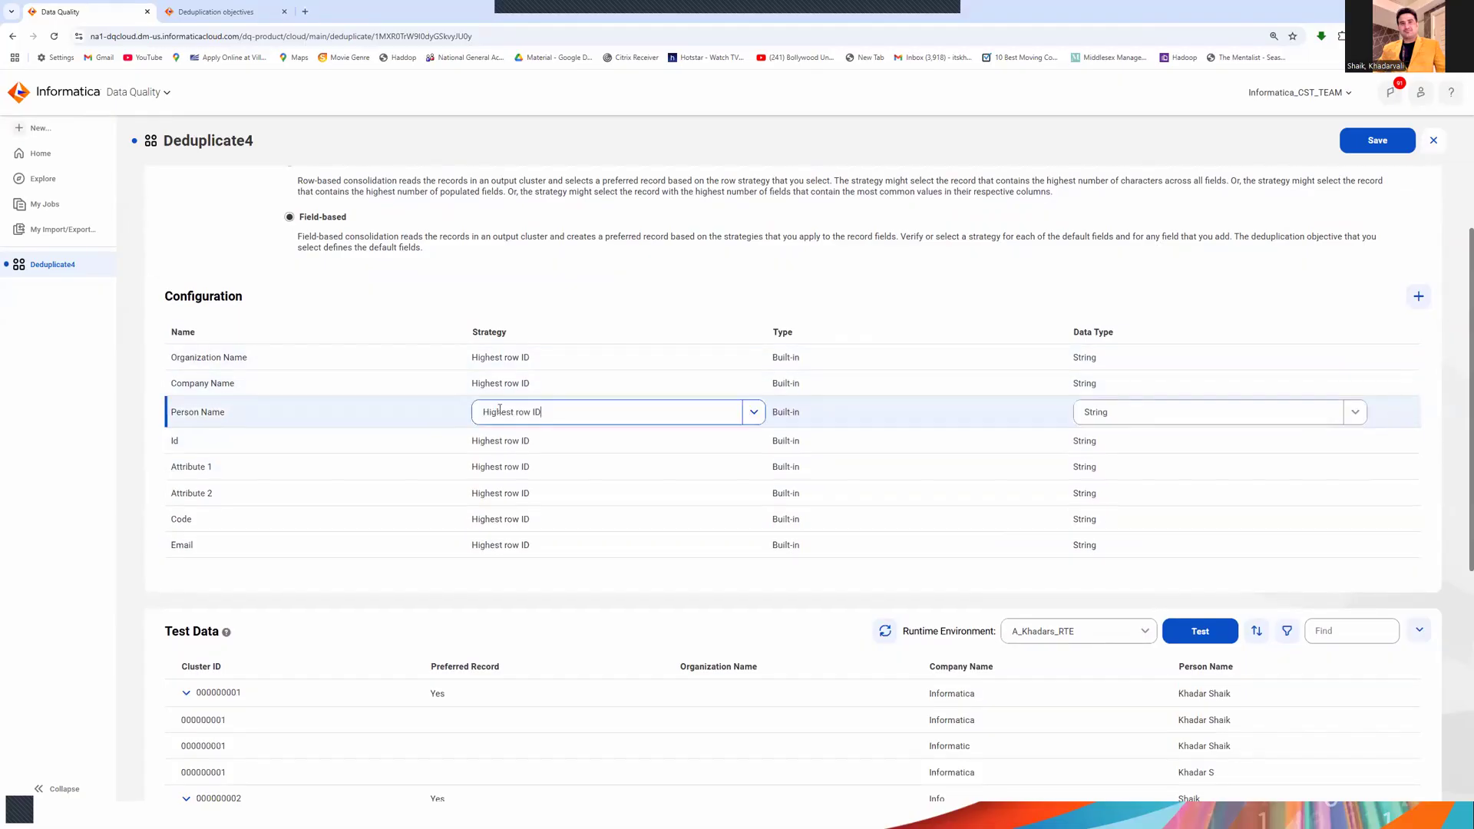
left_click(754, 412)
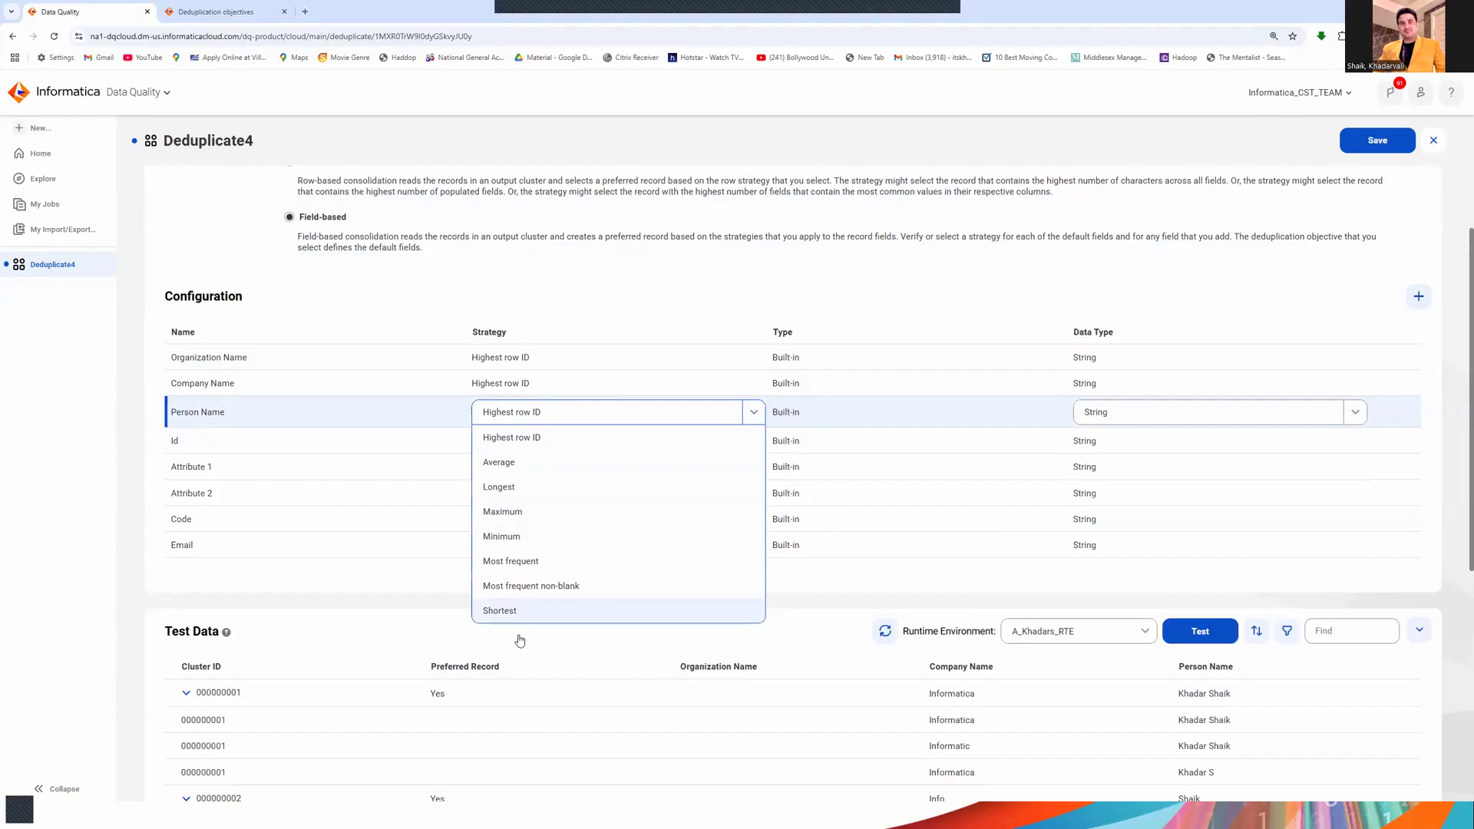
left_click(500, 611)
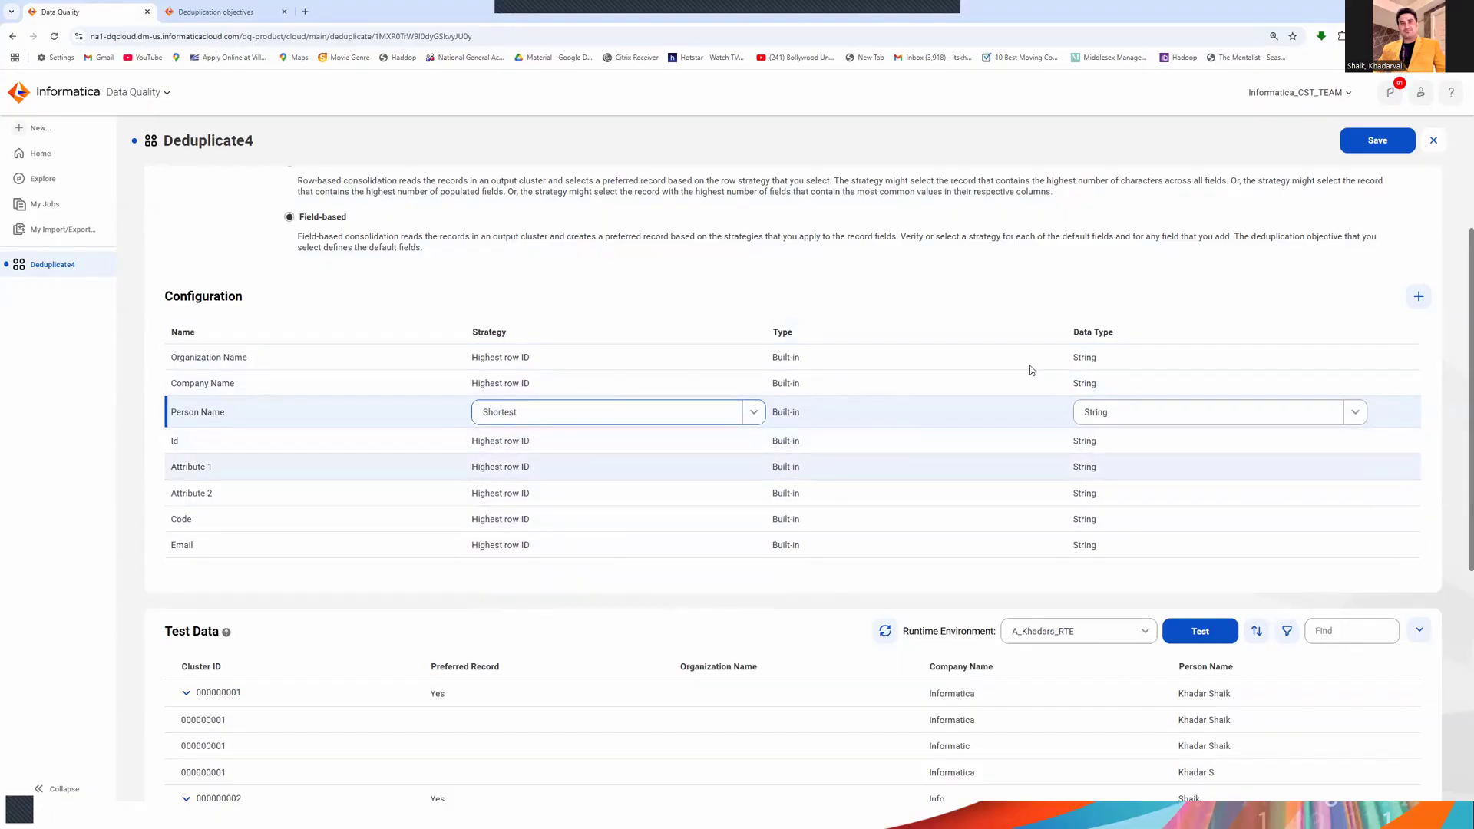
Save the Deduplicate4 asset and test the field-based consolidation, comparing the preferred records with the field strategies.
left_click(1382, 139)
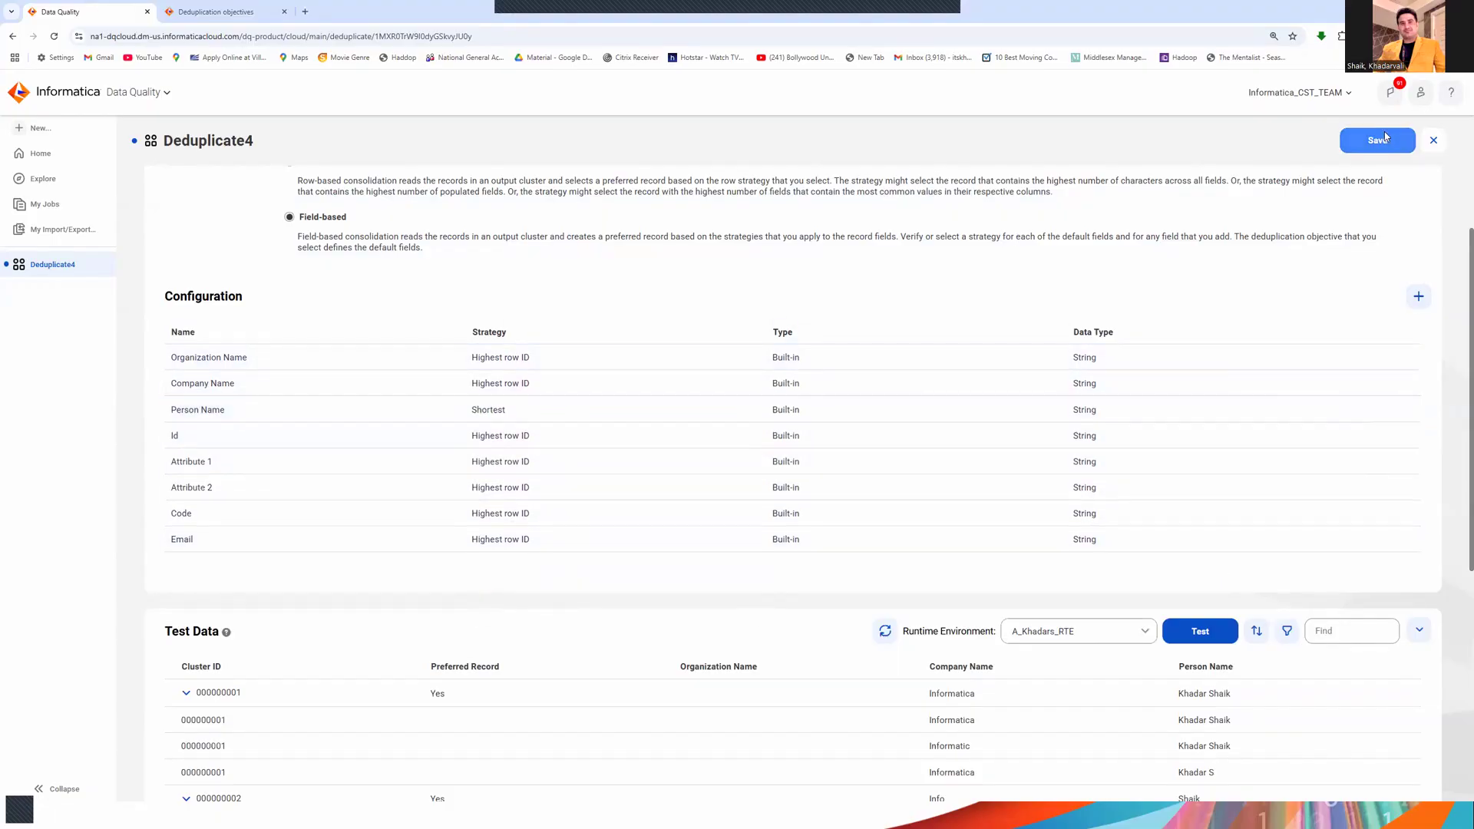
left_click(1198, 633)
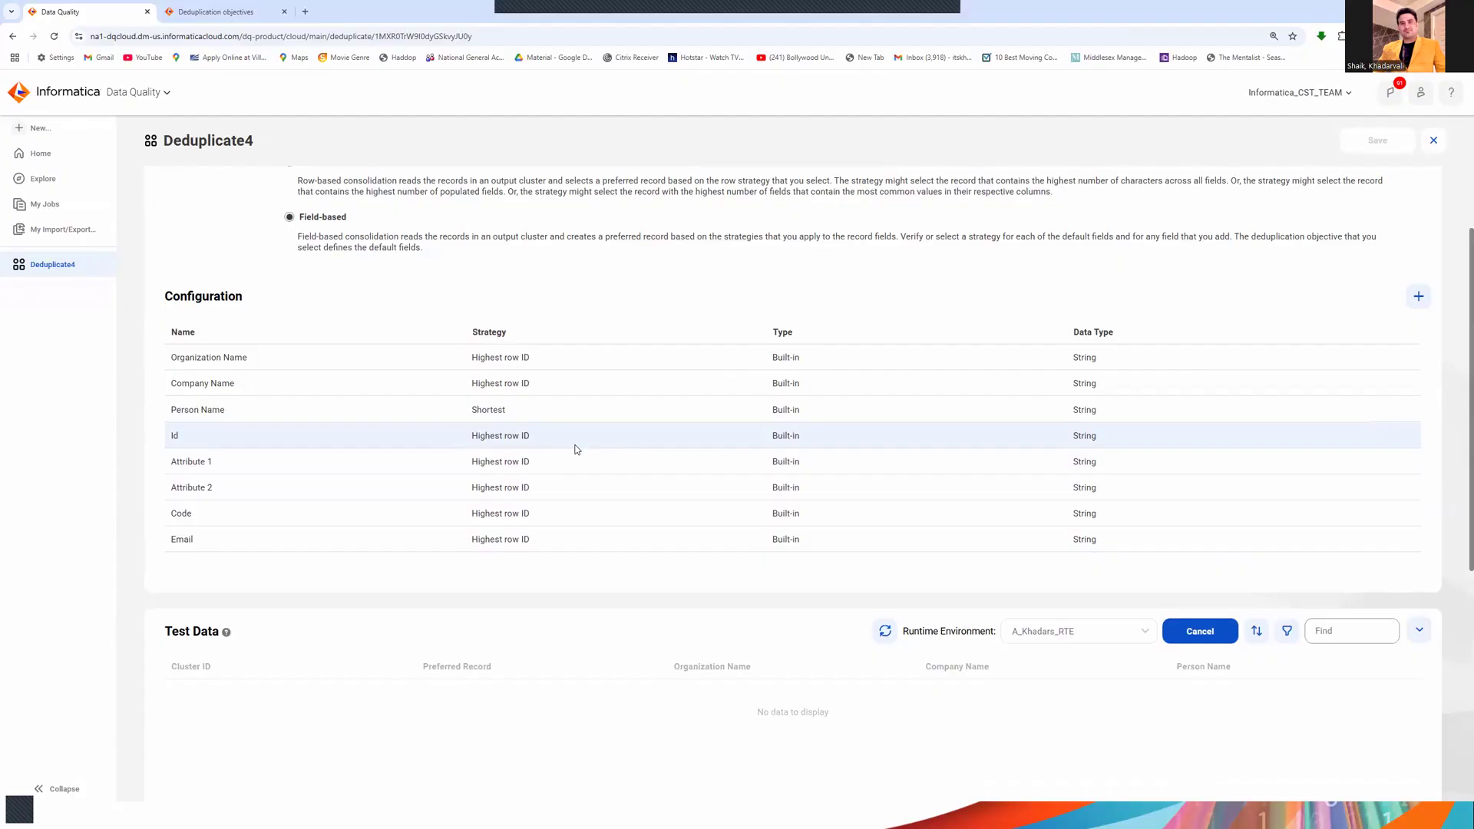
scroll(576, 449, "down", 4)
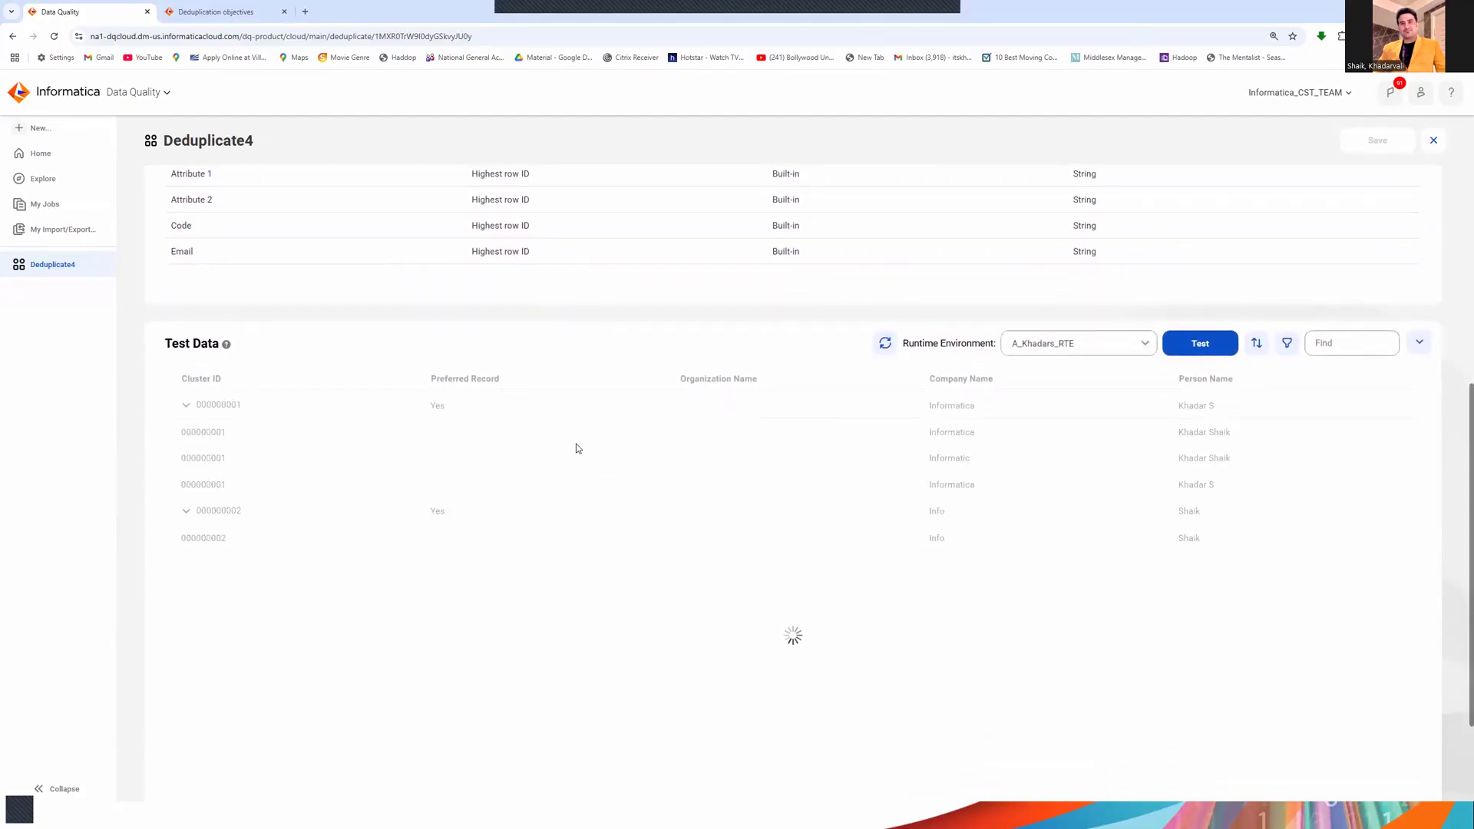
scroll(578, 448, "up", 2)
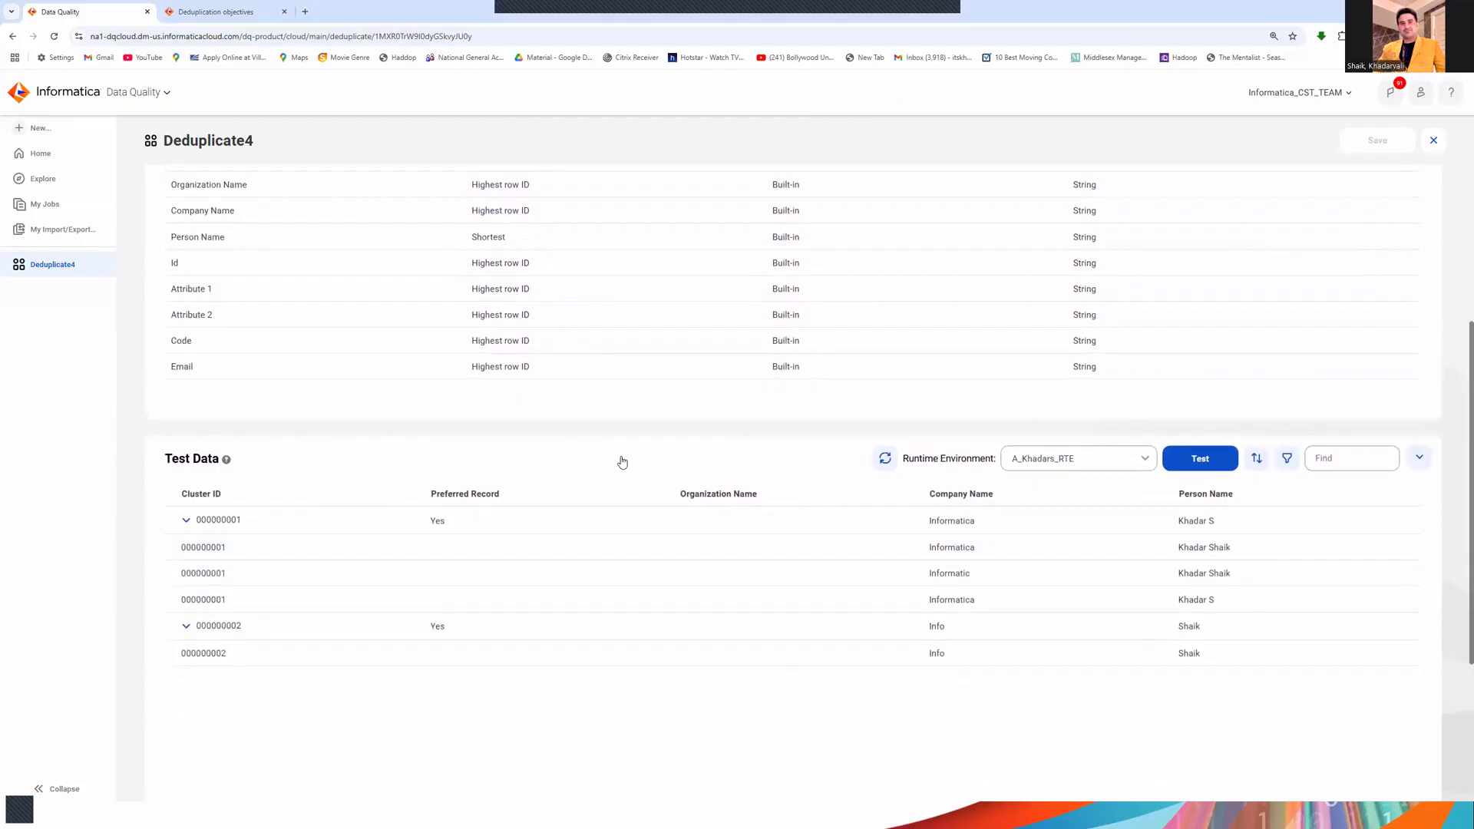
scroll(709, 525, "up", 1)
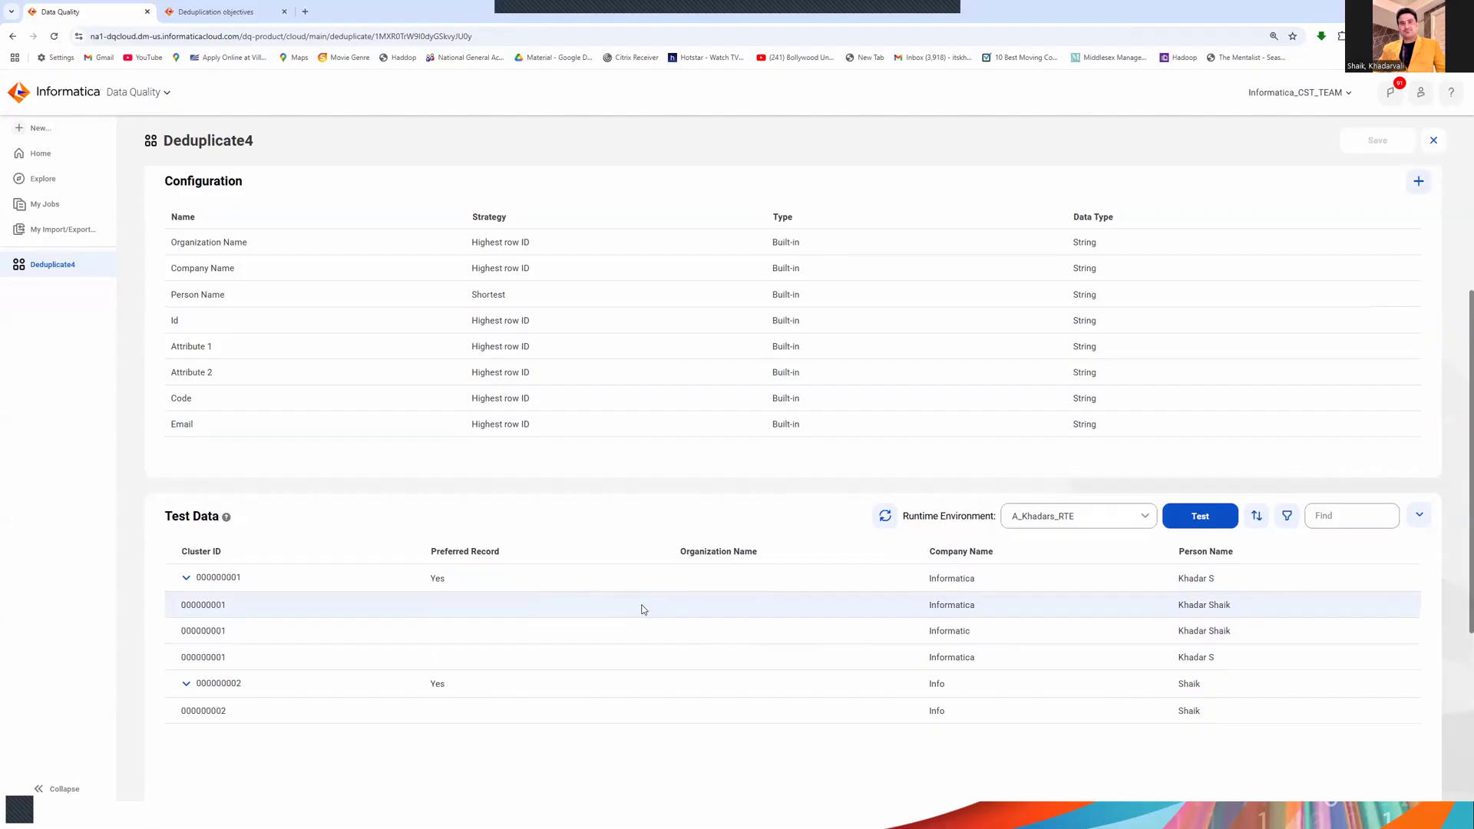
scroll(648, 606, "up", 1)
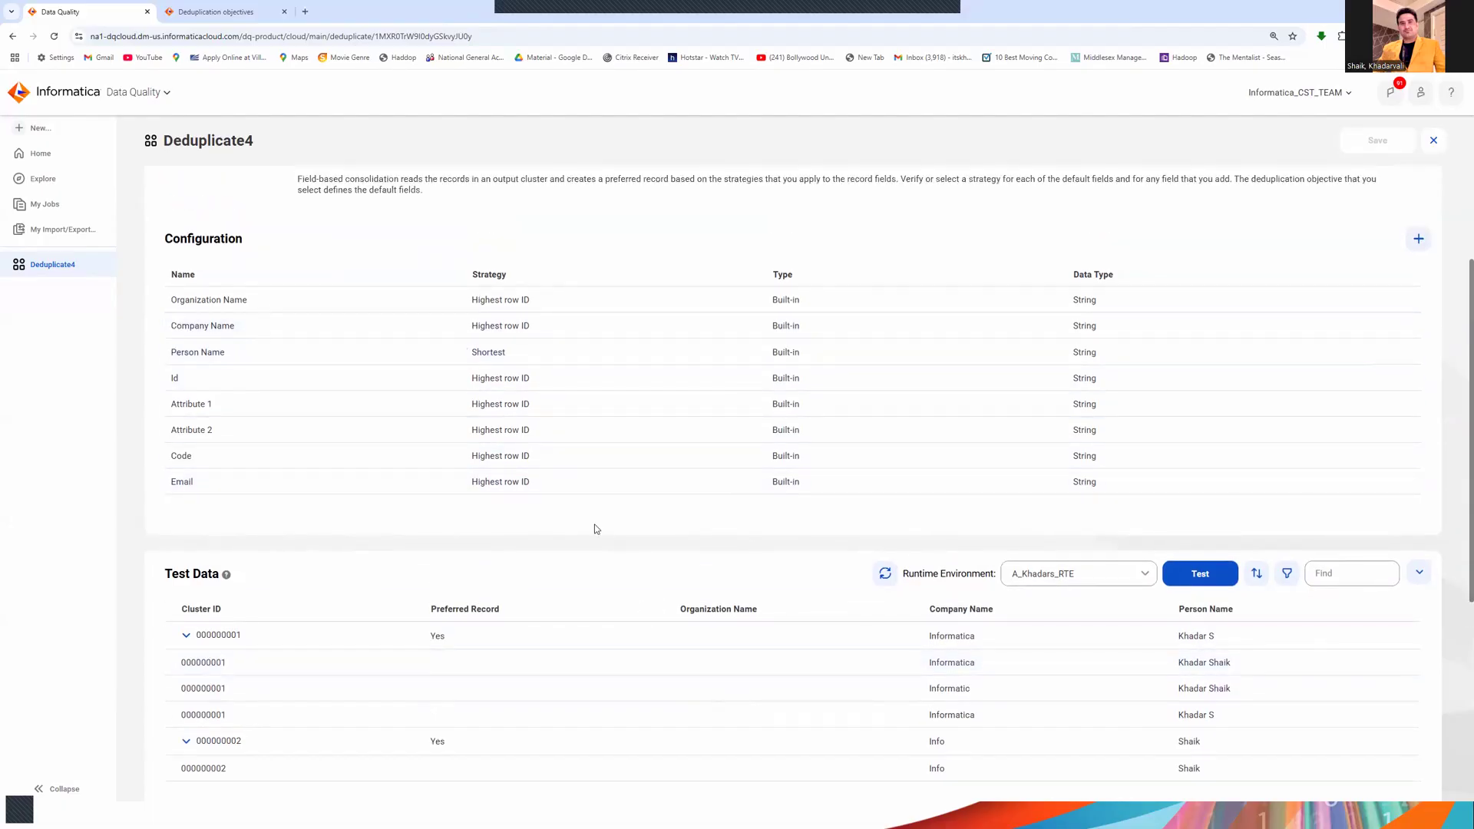
Open the Deduplication settings of Deduplicate4 and go to their test data.
scroll(690, 479, "up", 3)
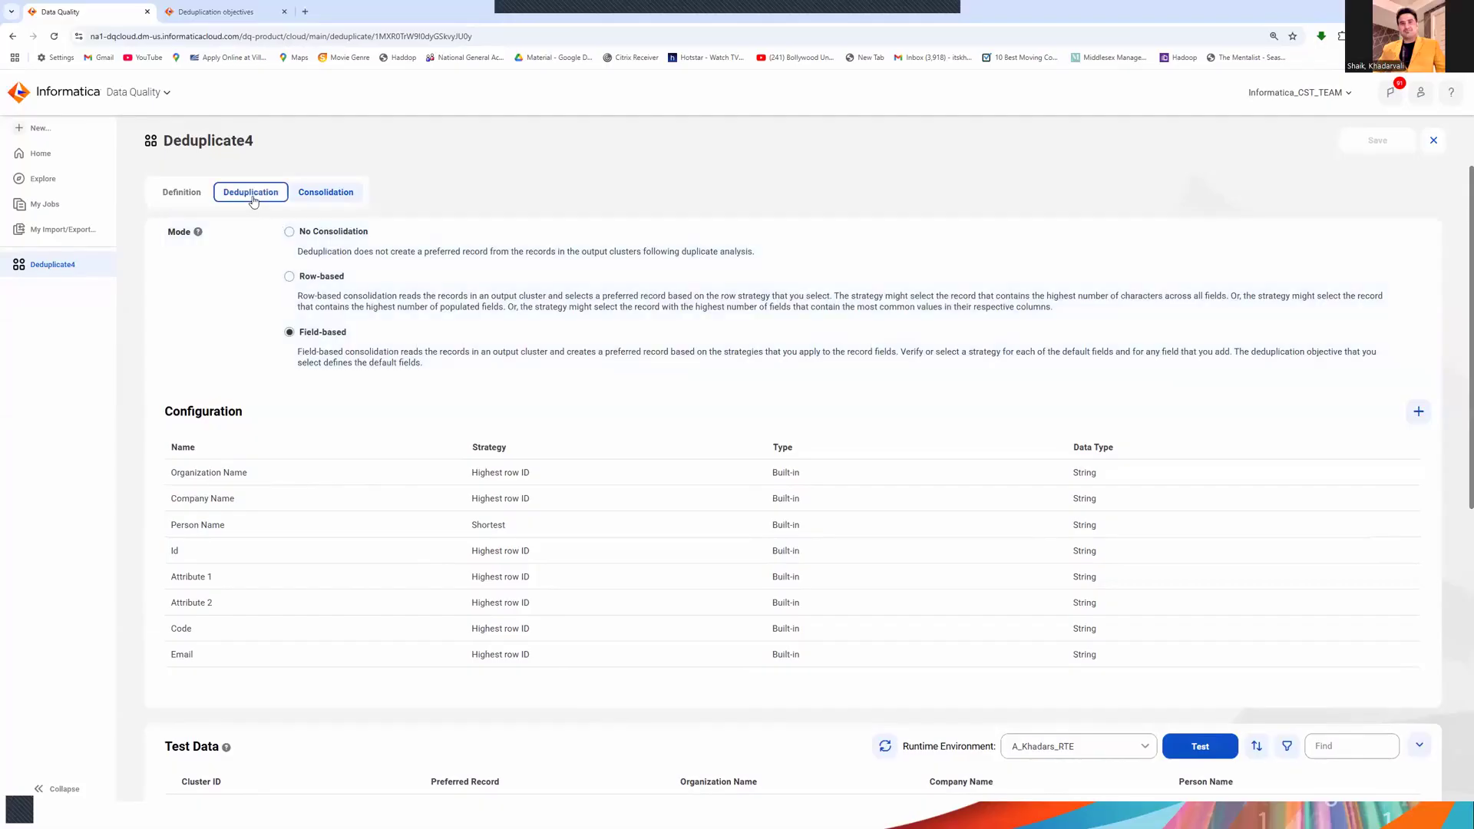
left_click(251, 193)
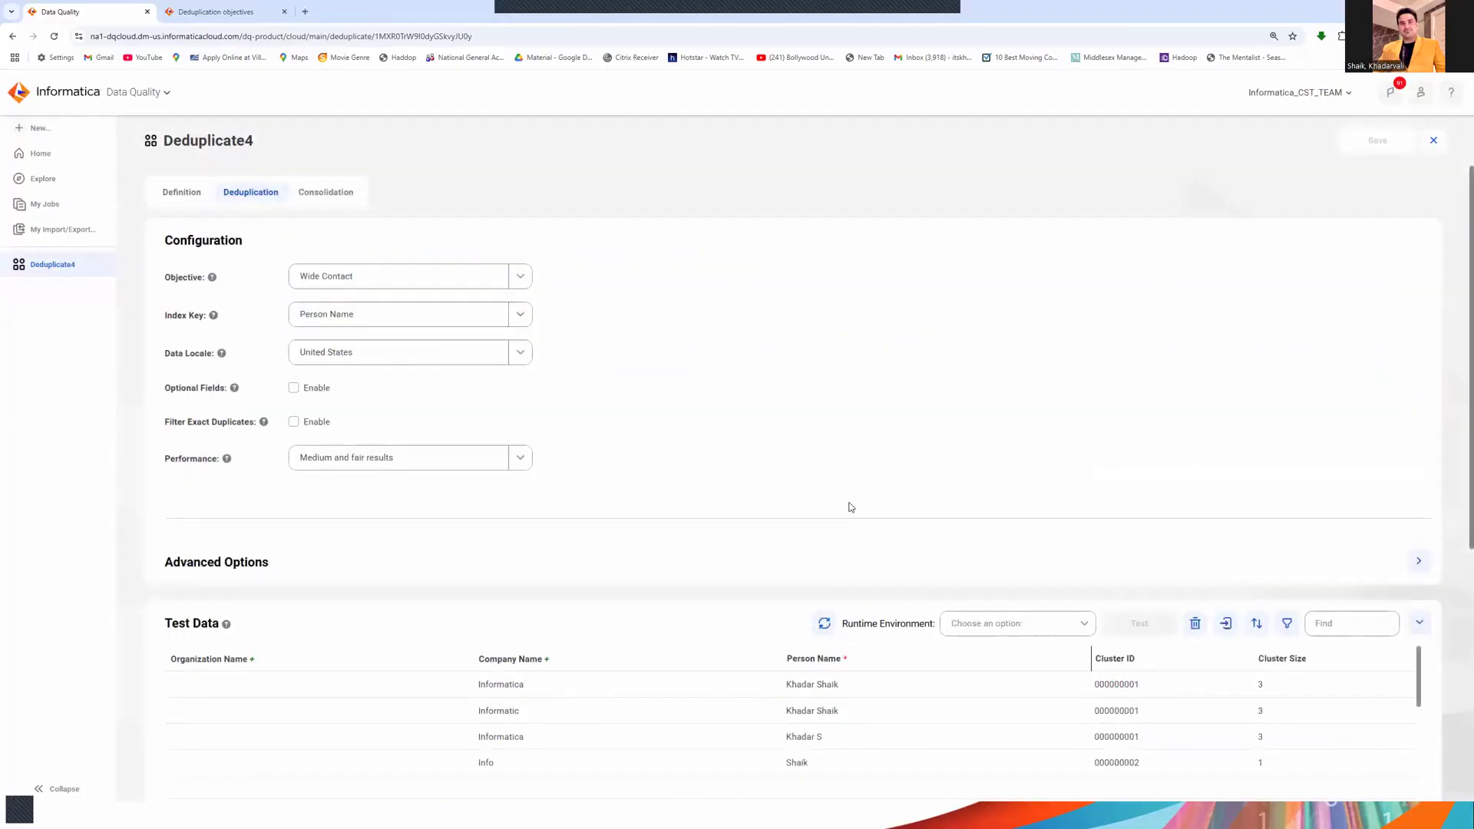
scroll(851, 508, "down", 1)
scroll(851, 508, "down", 2)
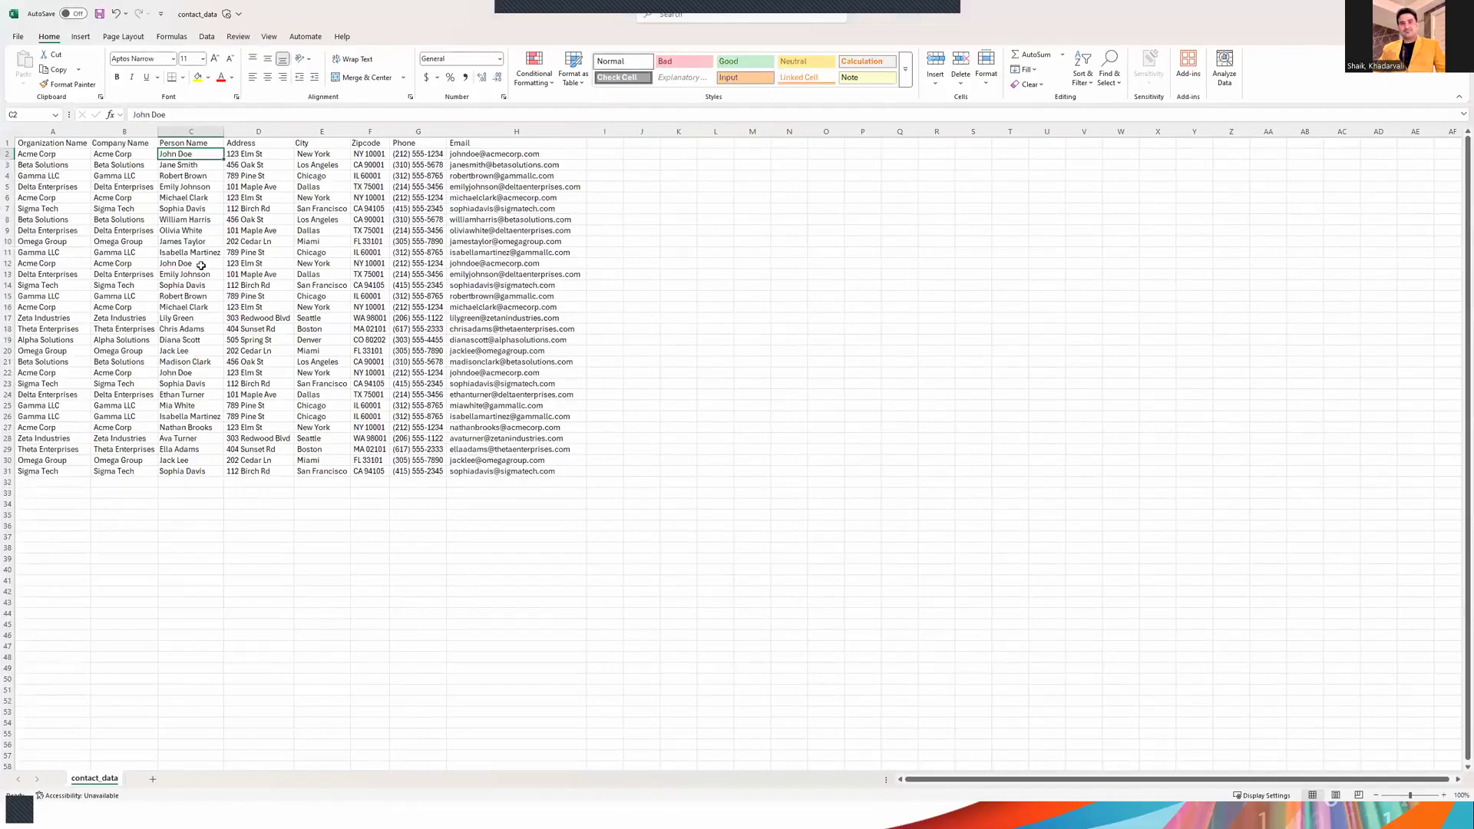
Examine the Person Name column of the contact_data sheet in Excel for repeated entries.
left_click(201, 197)
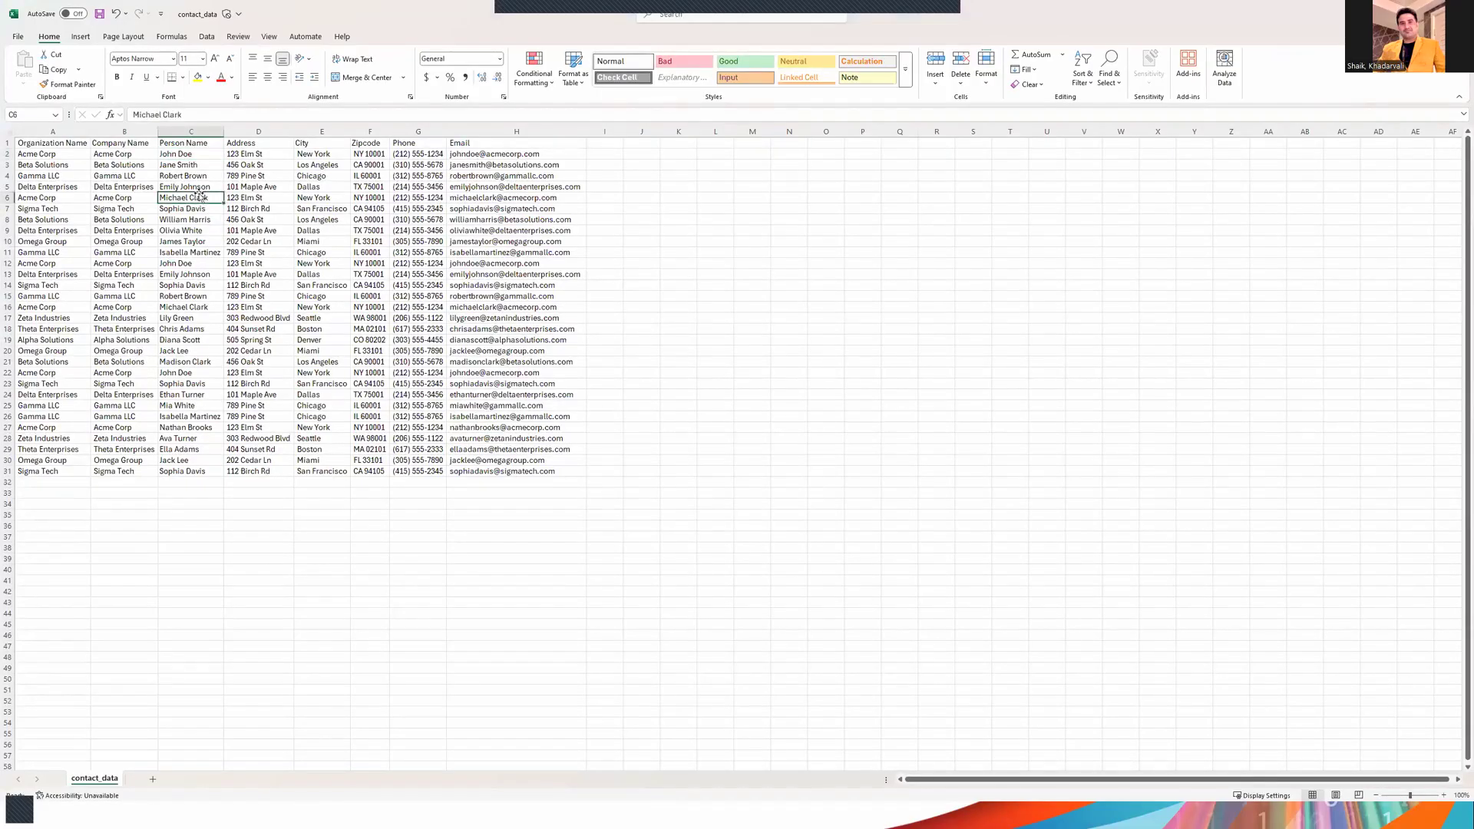
left_click(177, 163)
left_click(194, 154)
left_click(202, 265)
left_click(180, 471)
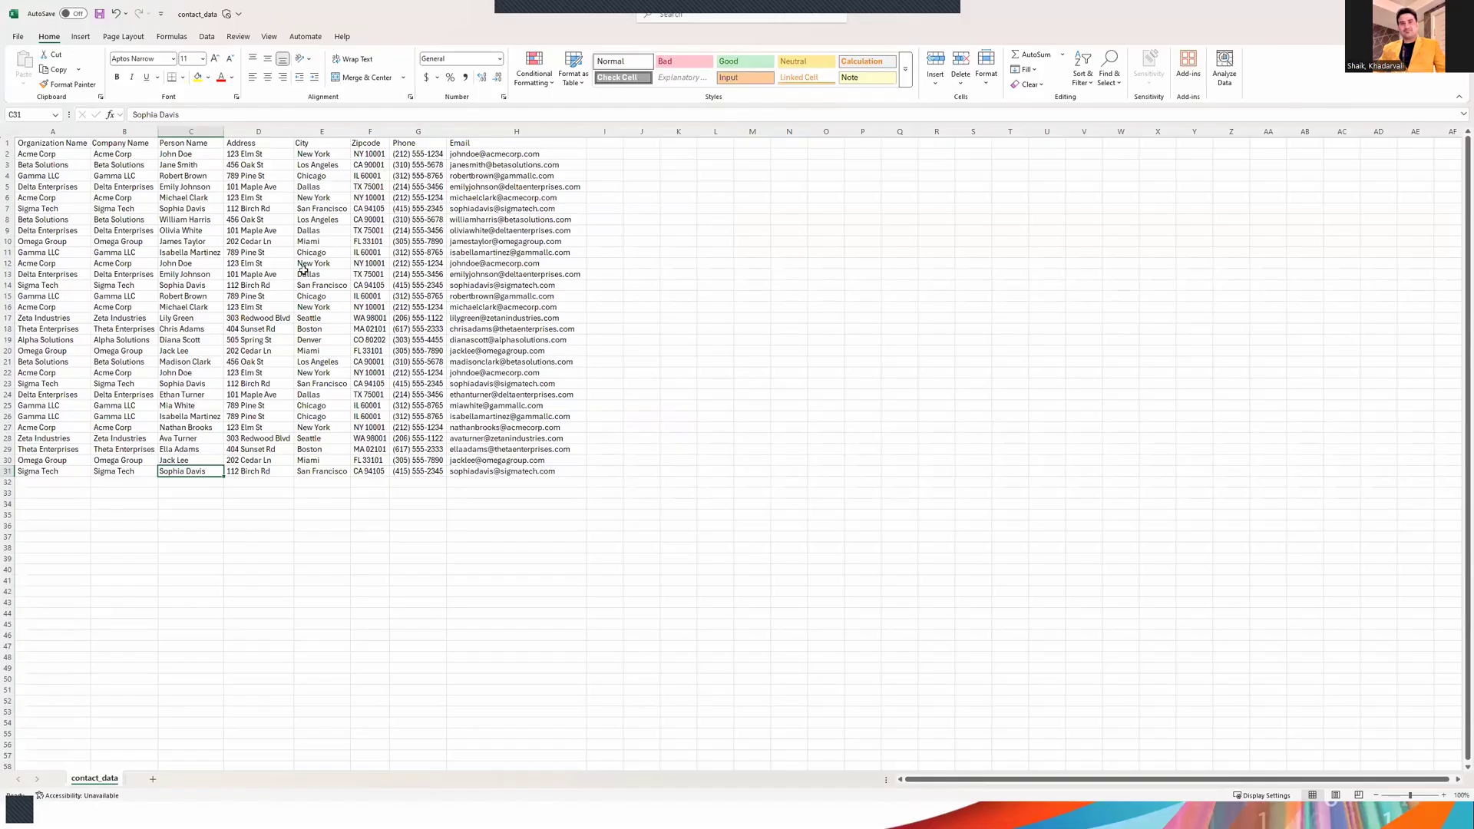
left_click(188, 383)
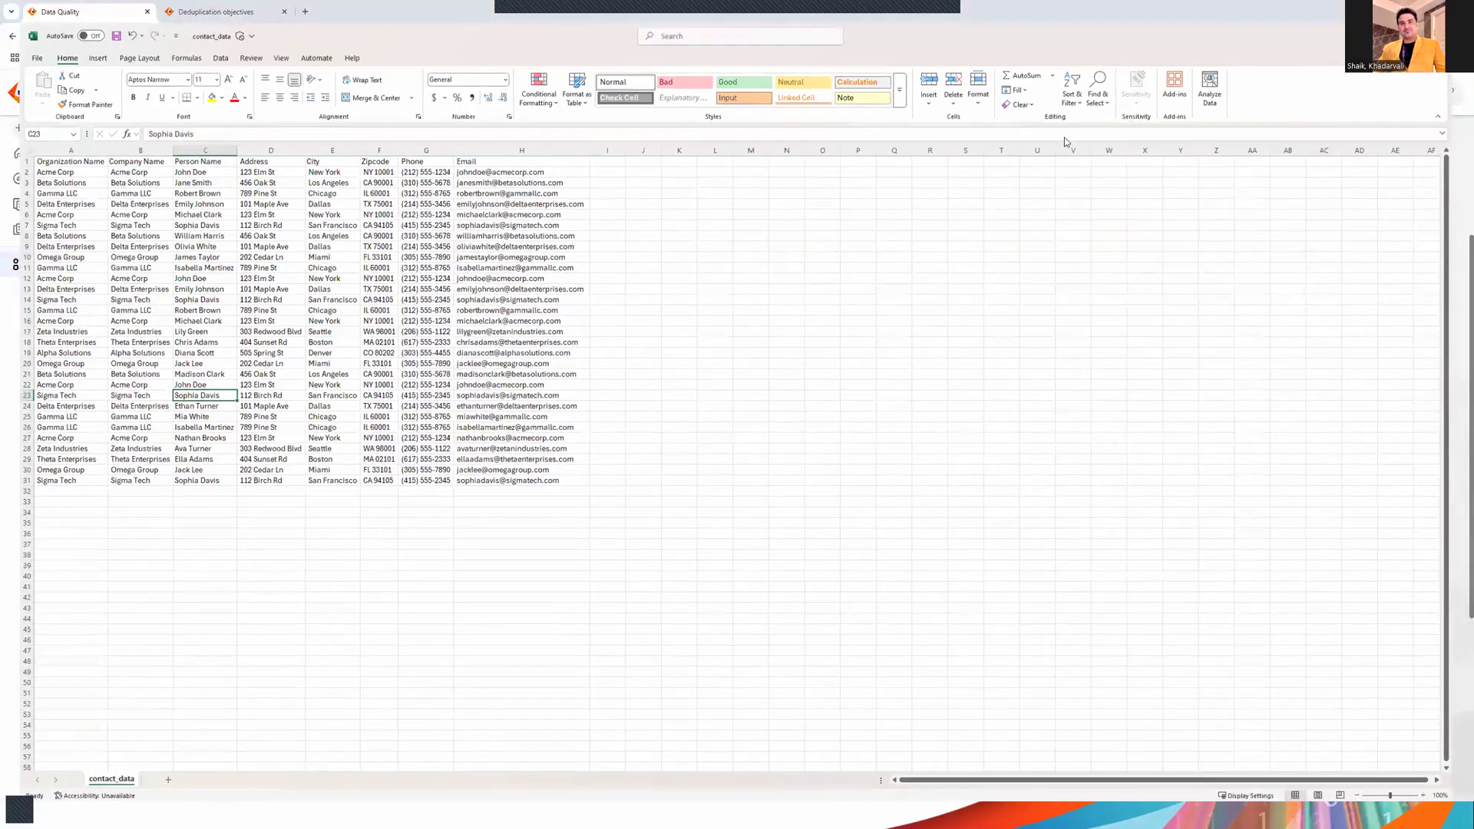
Return to Informatica Data Quality and import contact_data.csv as the deduplication test data, with start row 2.
key("alt+Tab")
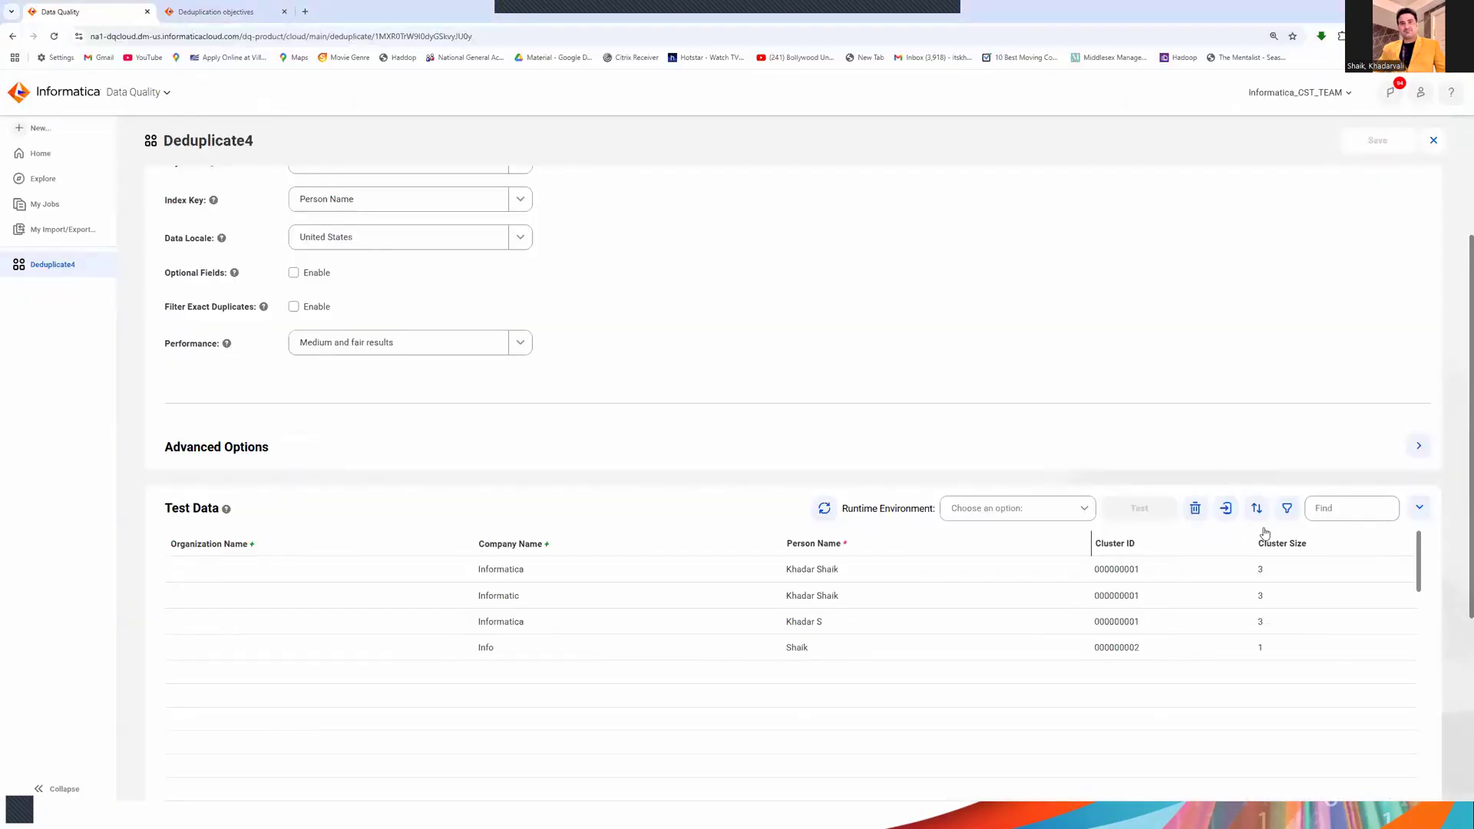
left_click(1228, 509)
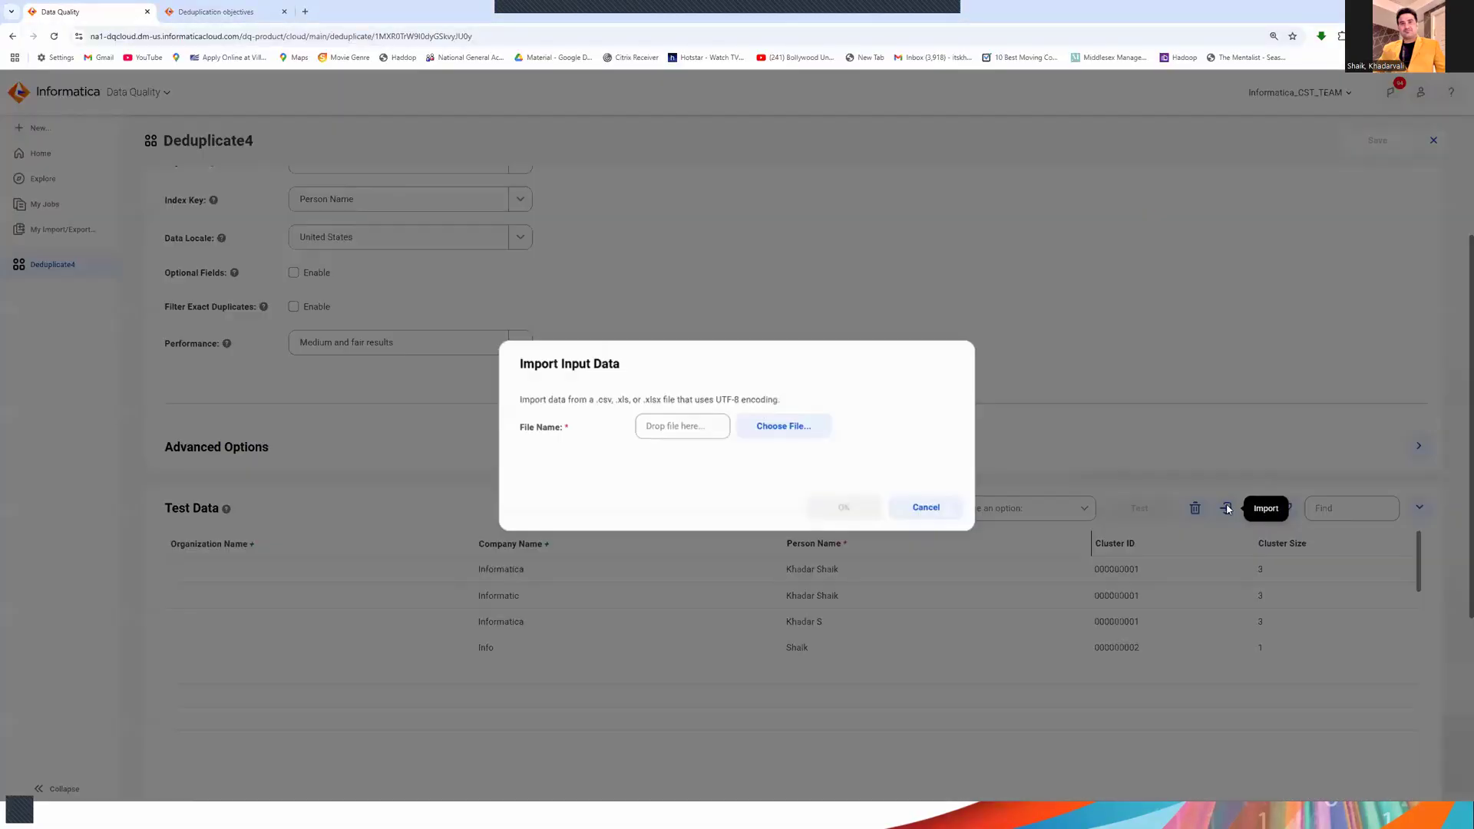
left_click(797, 437)
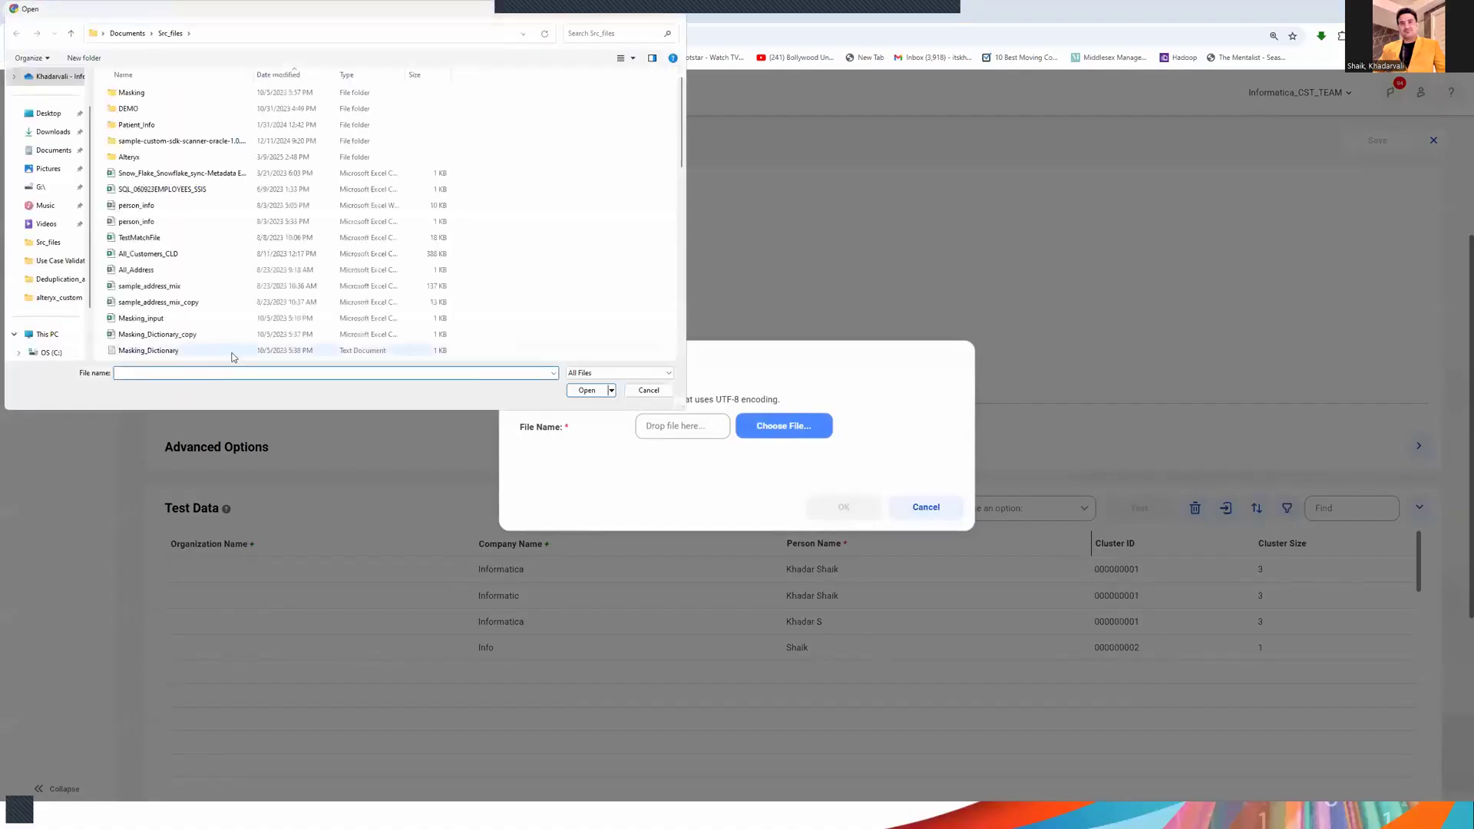
type("conta")
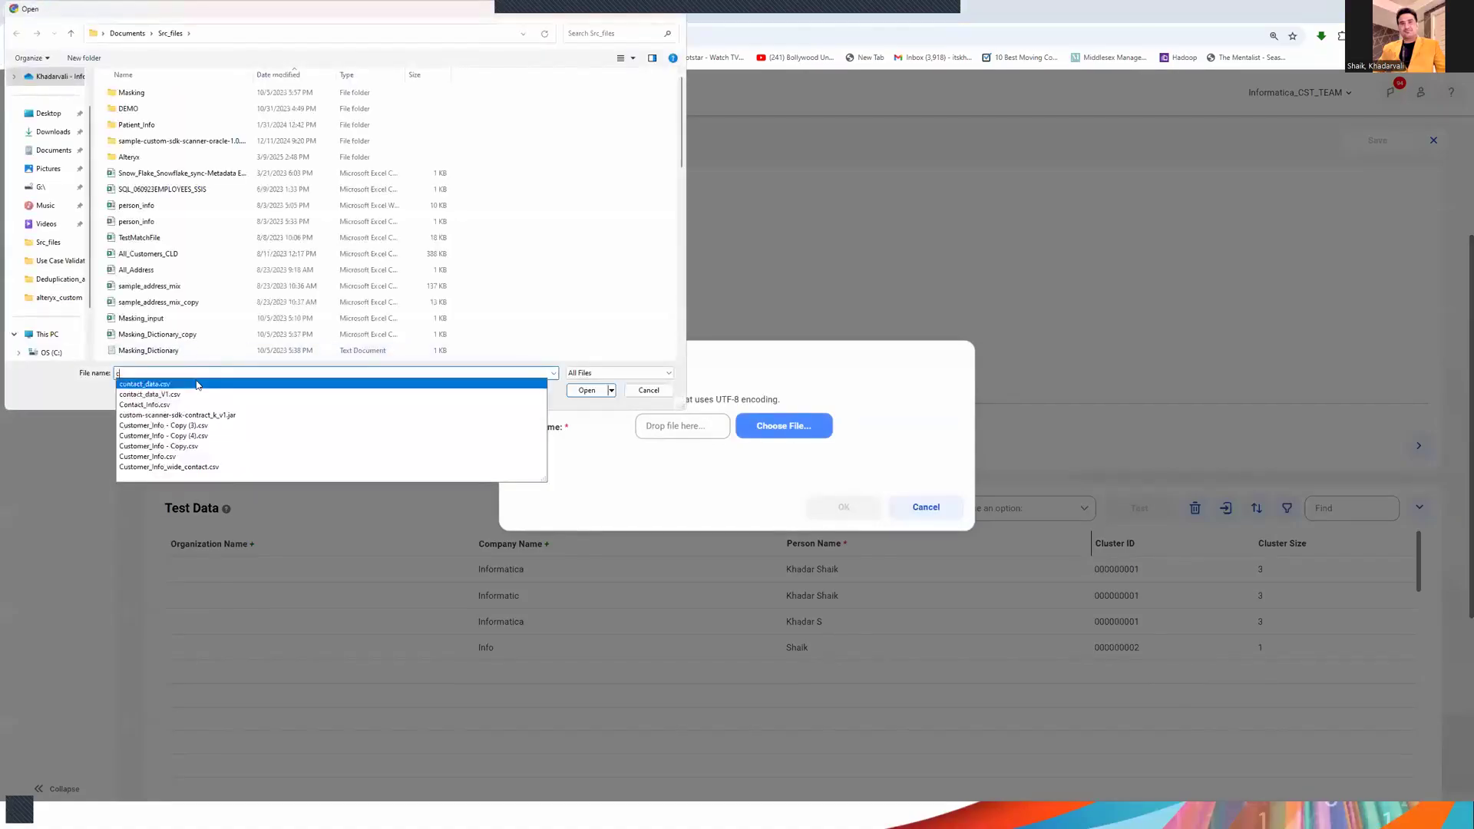
left_click(146, 385)
left_click(588, 393)
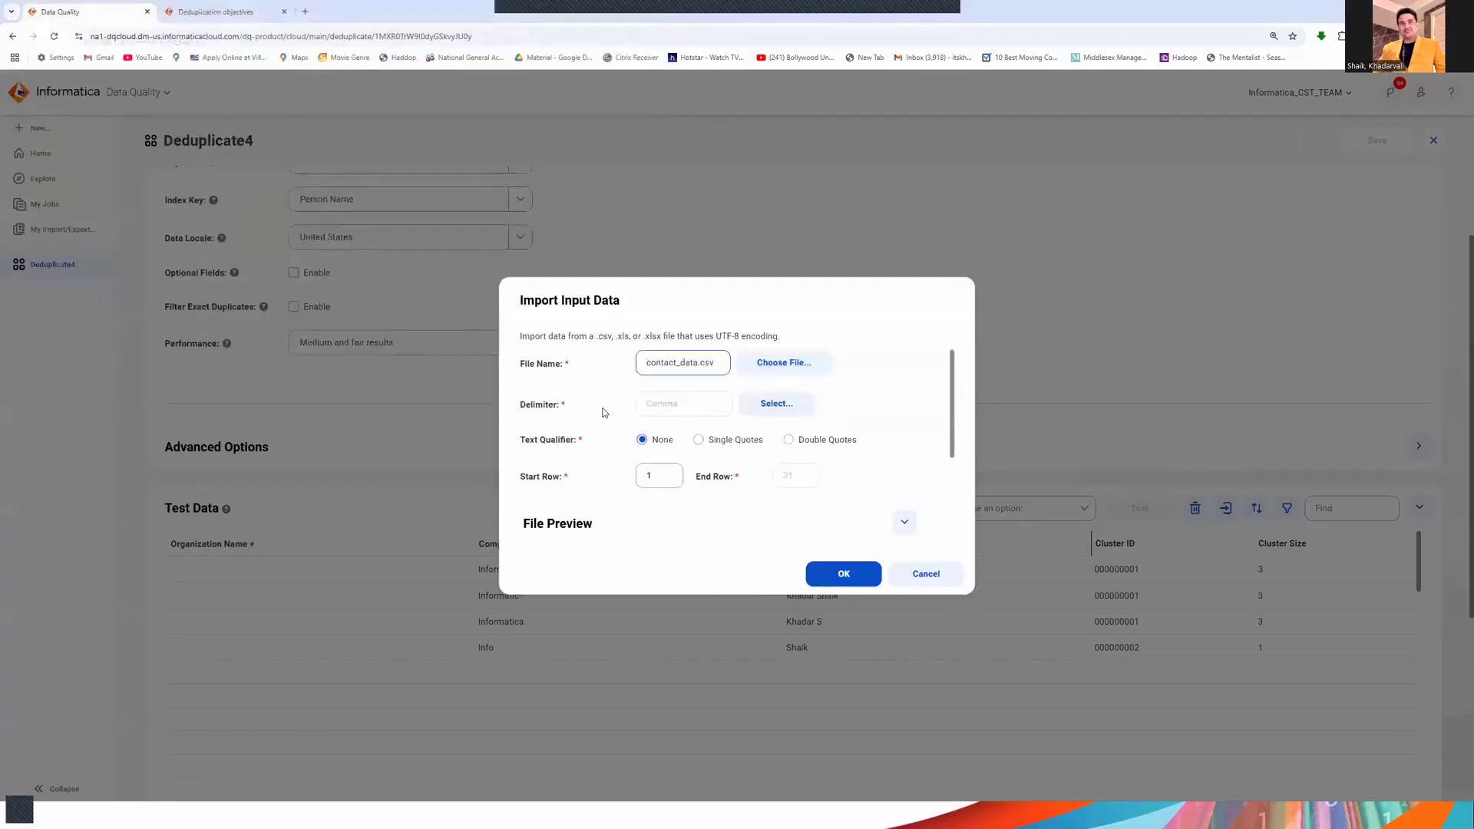
left_click_drag(664, 485, 639, 477)
type("2")
left_click(847, 575)
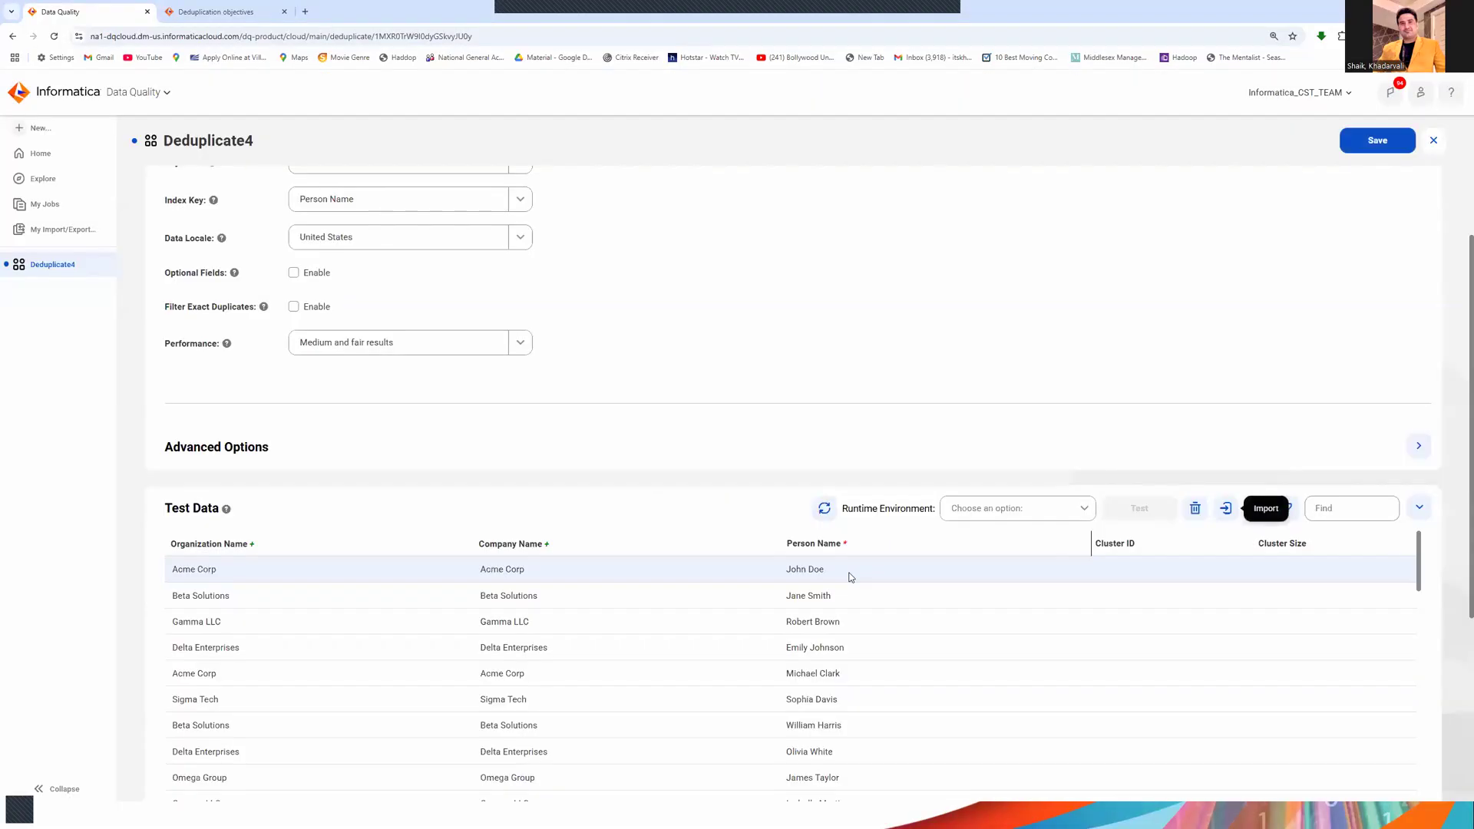
Run the deduplication test on the imported contact data in the A_Khadars_RTE runtime environment.
scroll(883, 368, "down", 1)
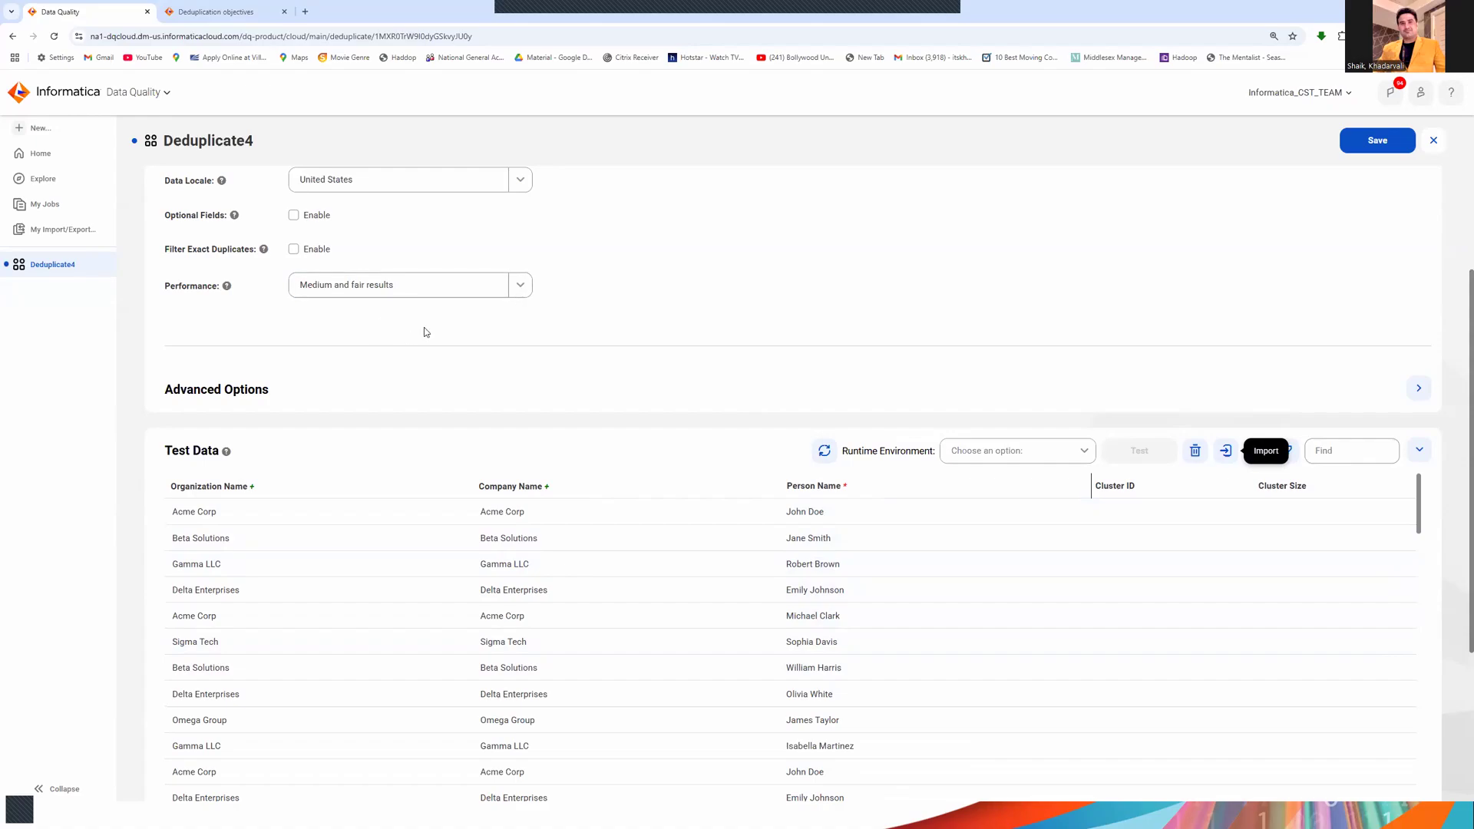
scroll(424, 327, "up", 1)
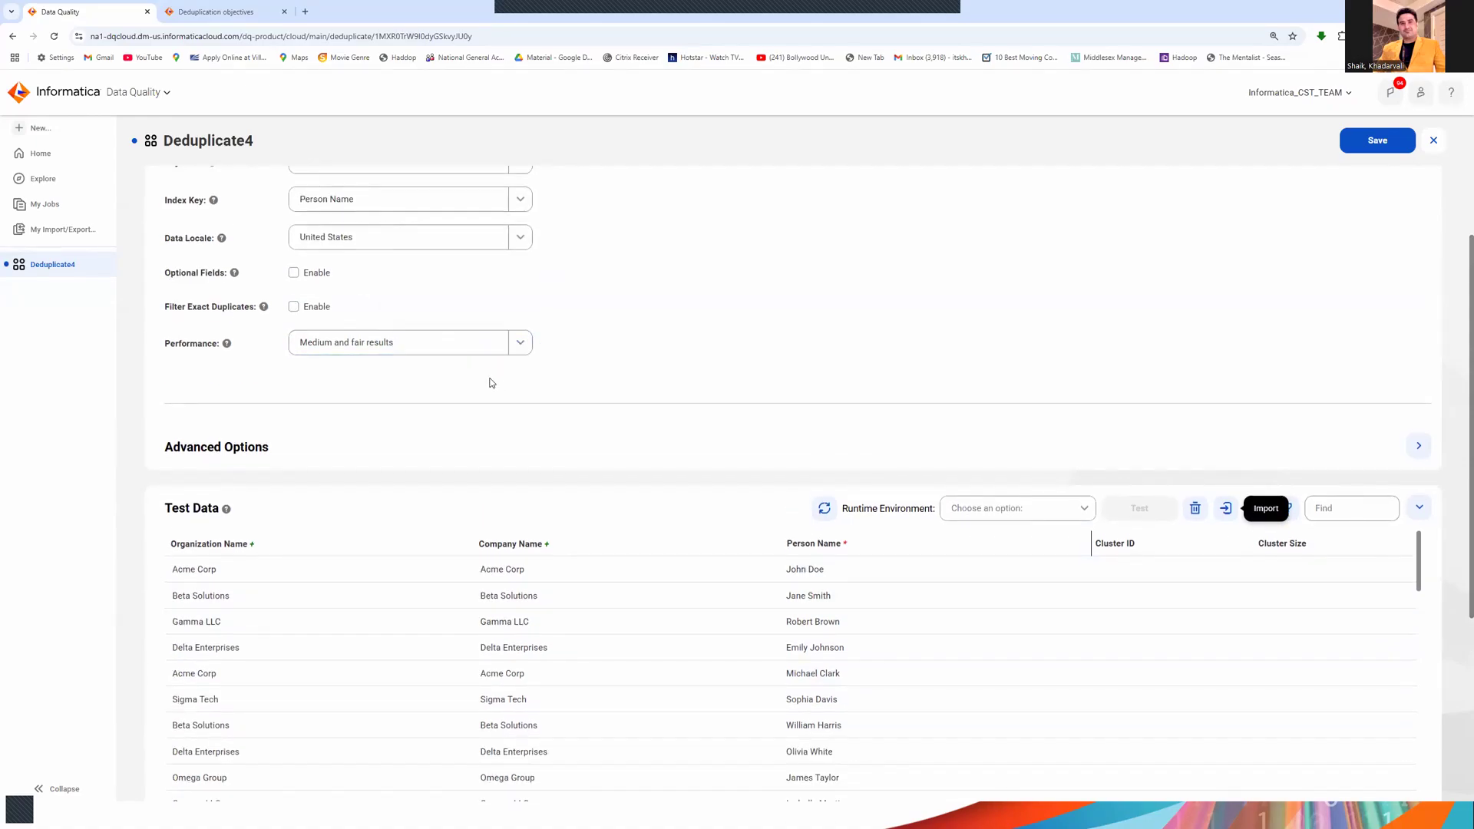
scroll(1094, 475, "down", 1)
left_click(1081, 456)
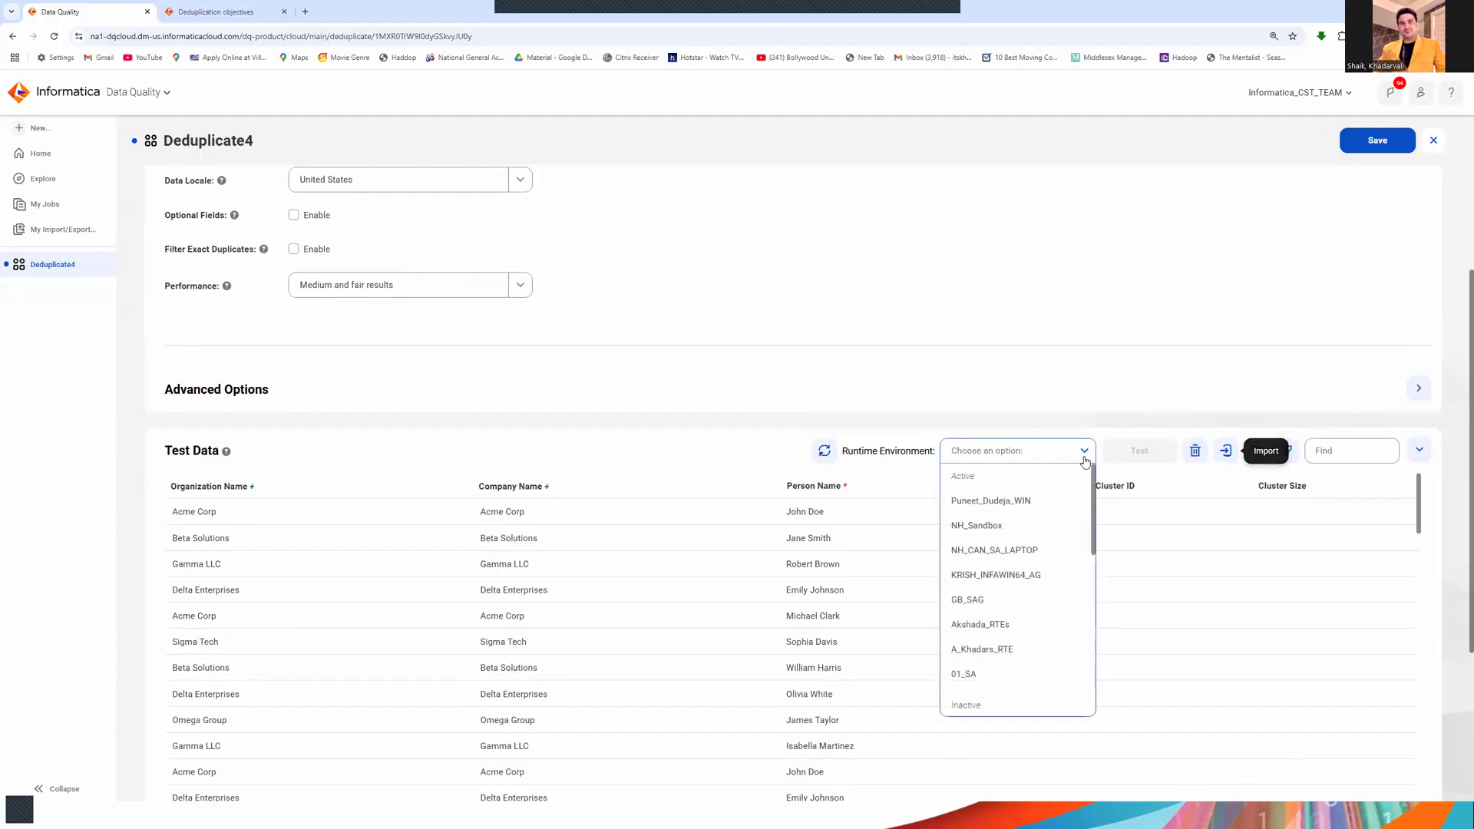
left_click(983, 650)
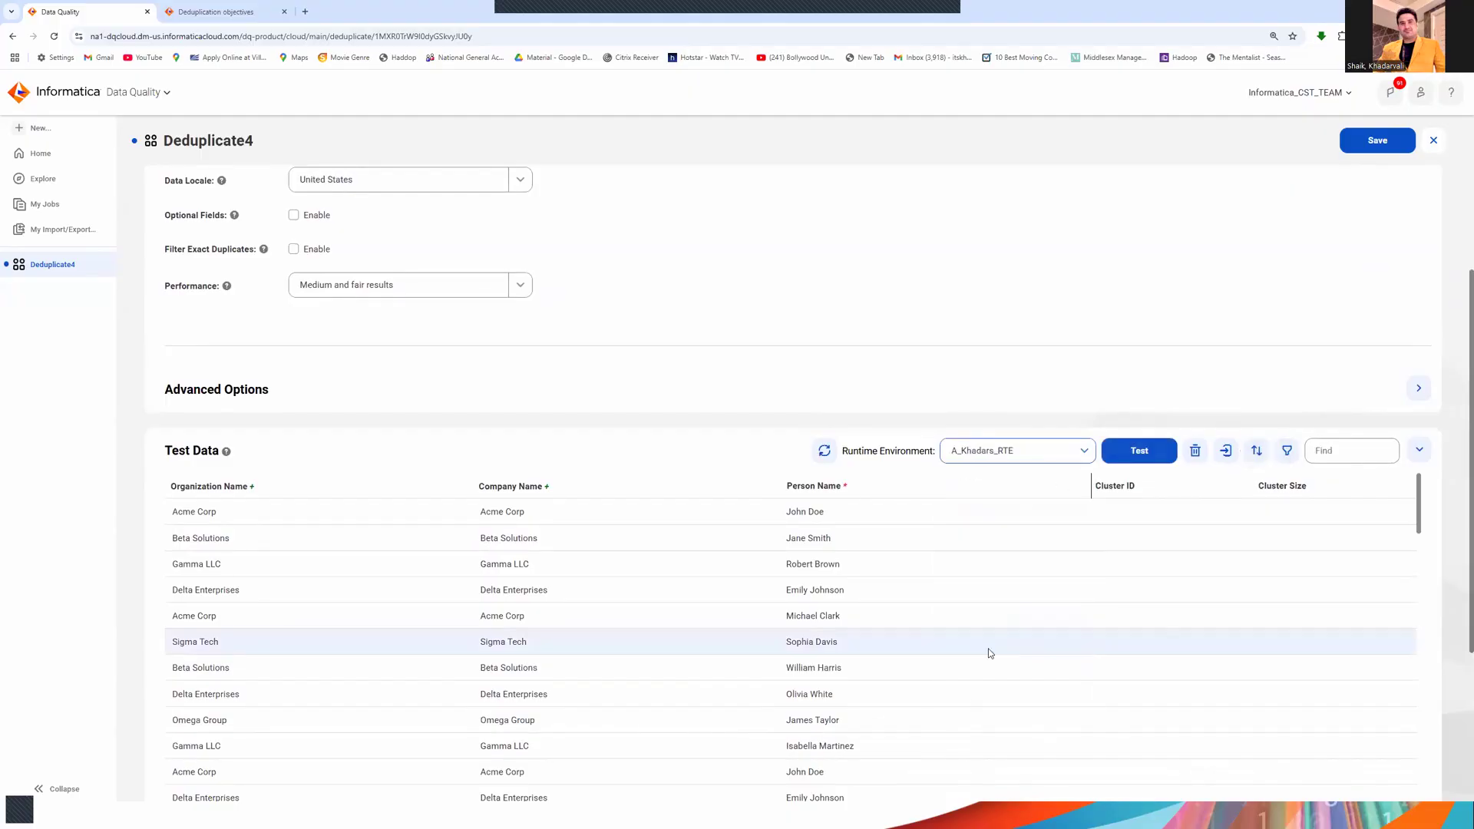
left_click(1158, 454)
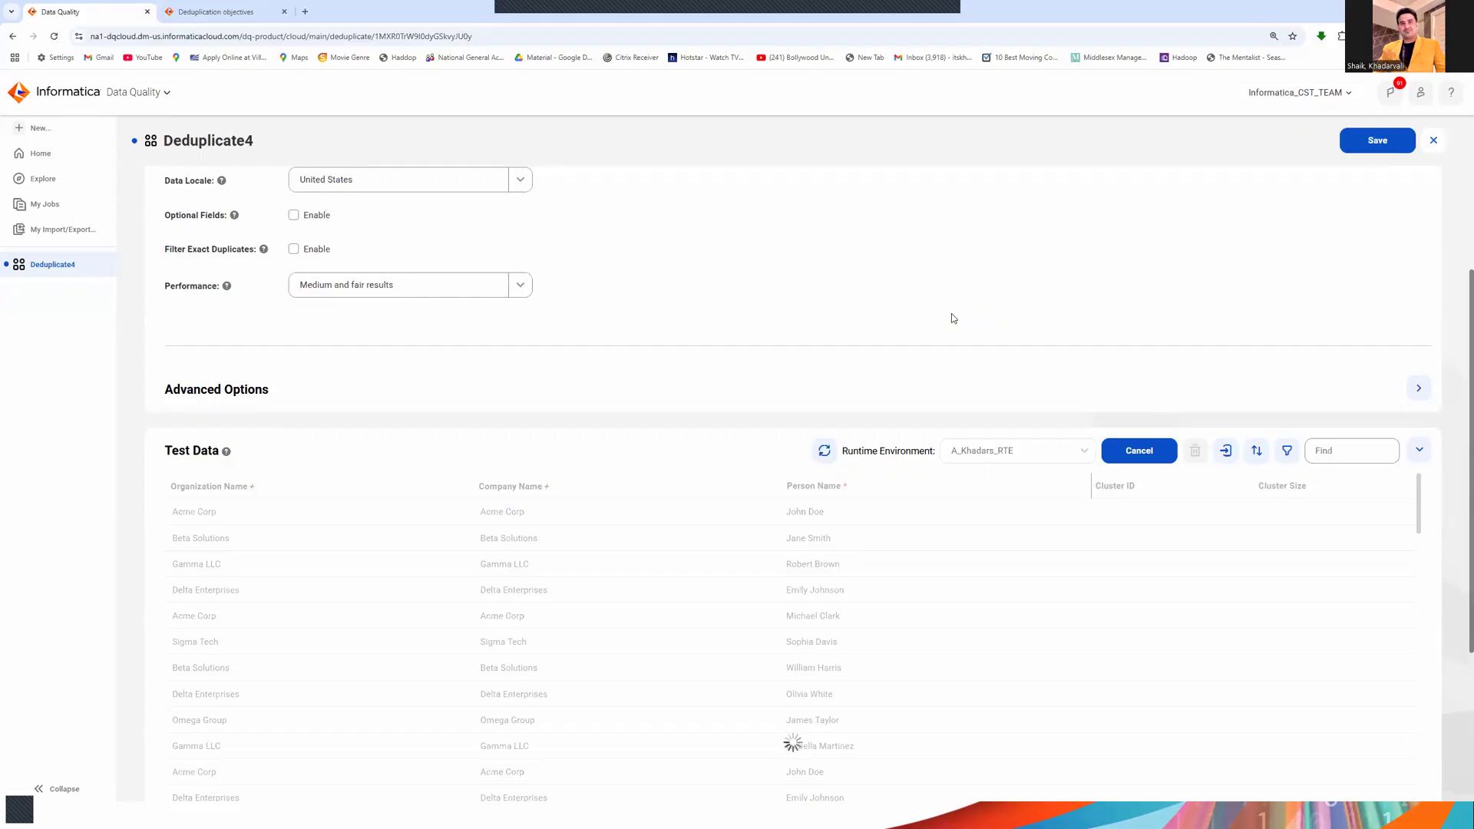
Examine the cluster IDs and cluster sizes assigned to the repeated person names in the deduplication test data.
scroll(952, 315, "down", 3)
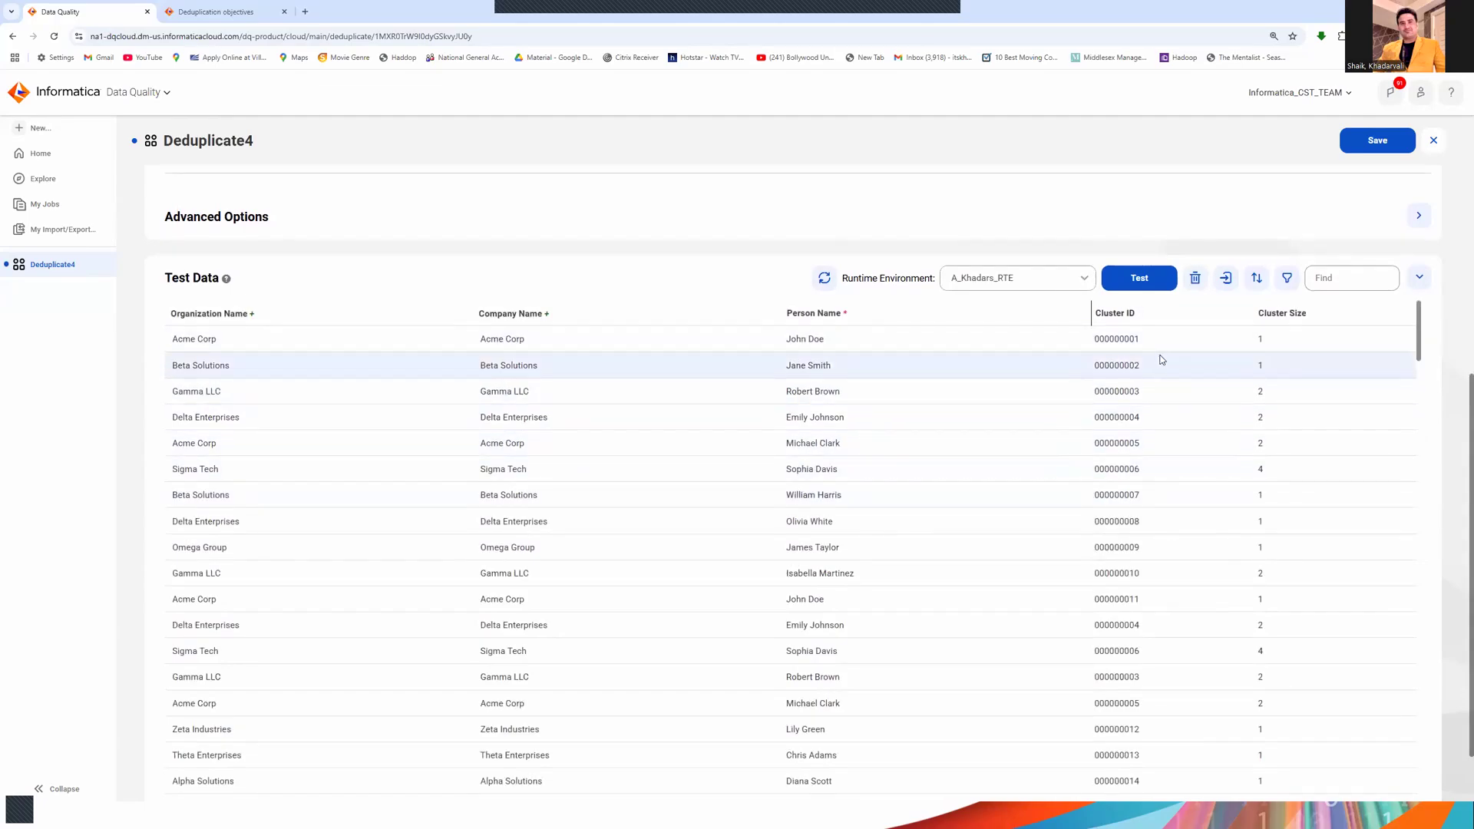
scroll(1161, 360, "down", 5)
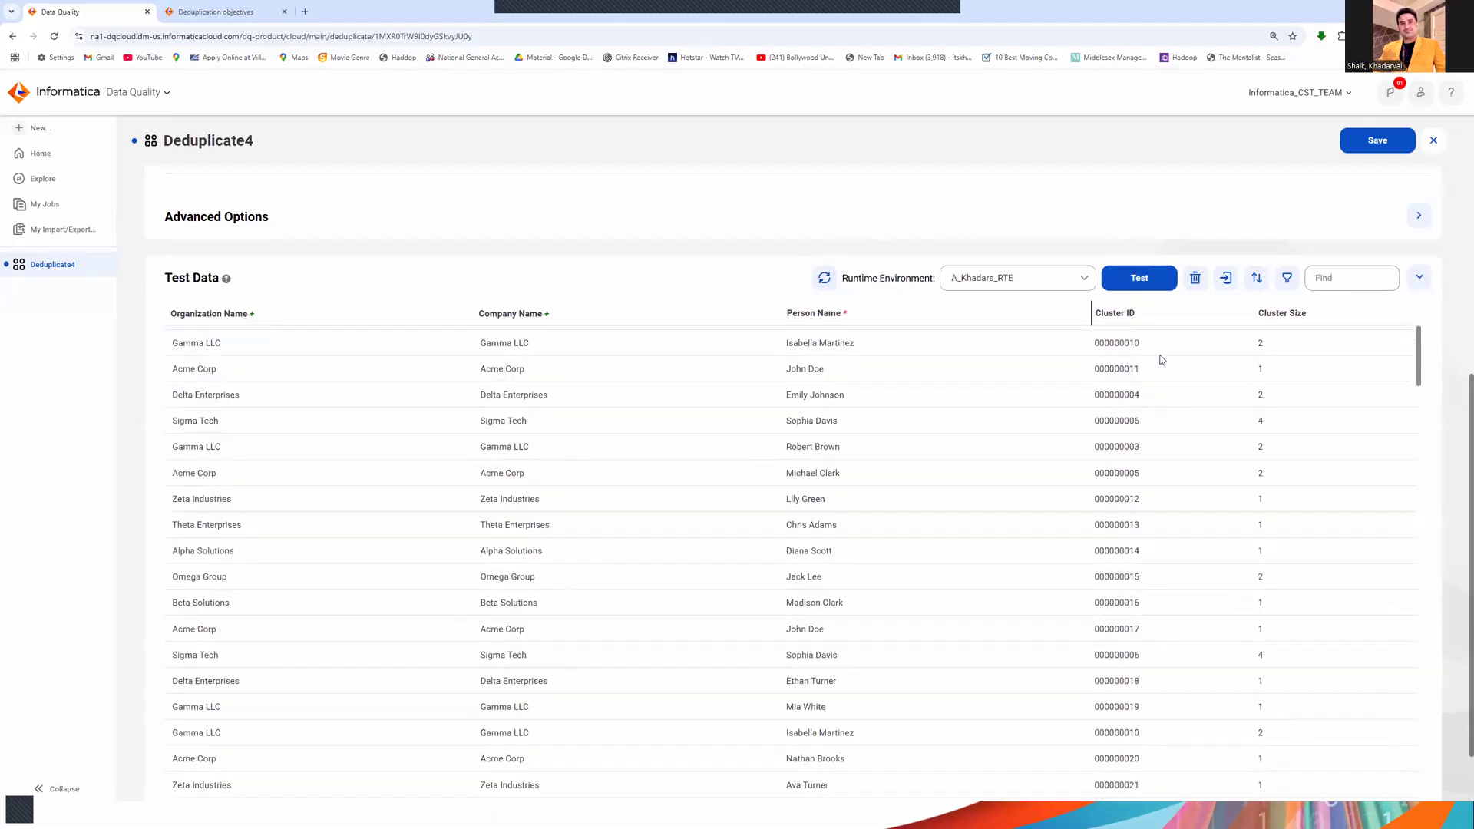
scroll(1156, 486, "down", 1)
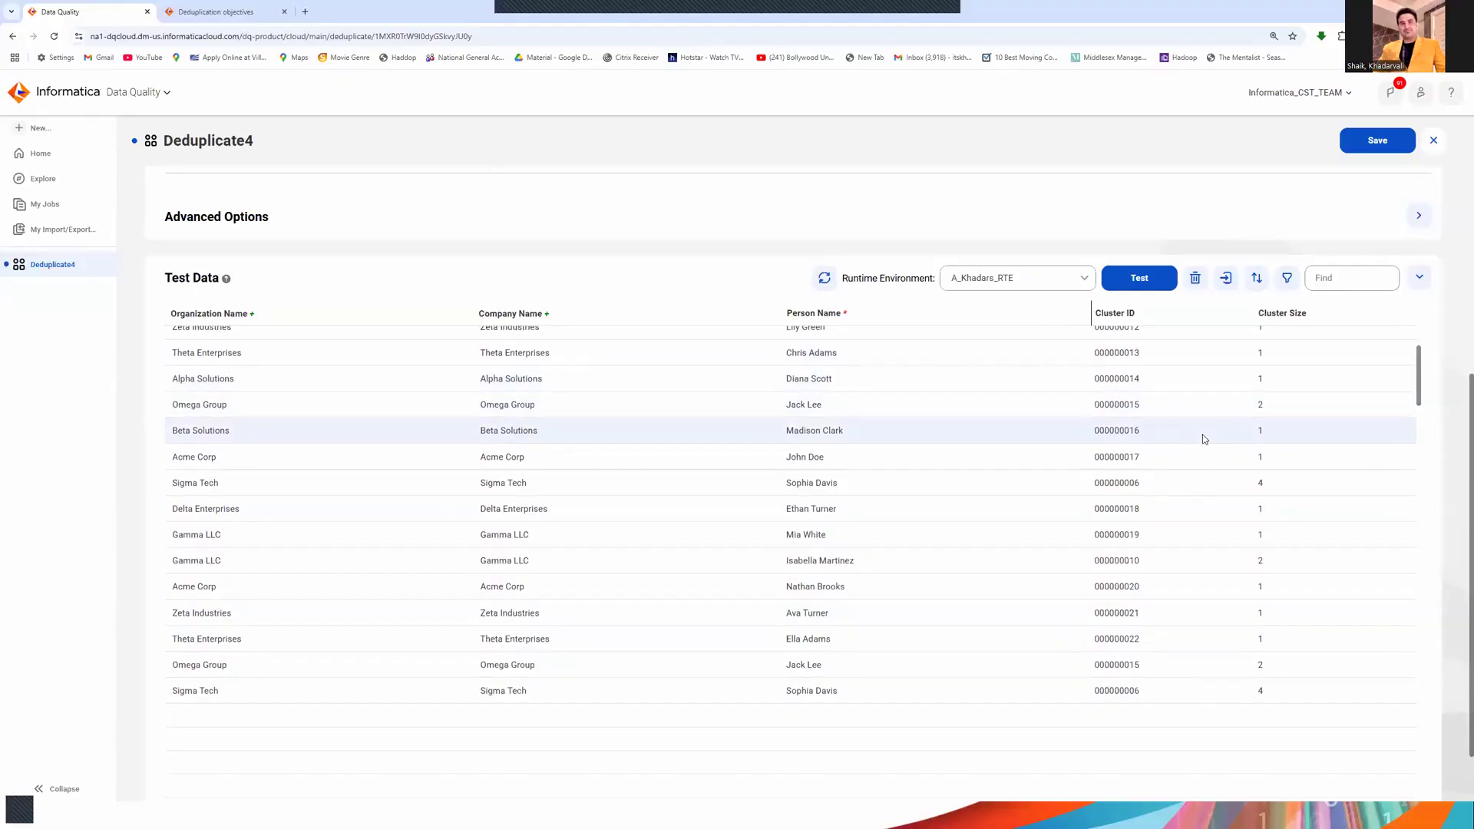
scroll(1205, 436, "up", 1)
scroll(1205, 436, "up", 6)
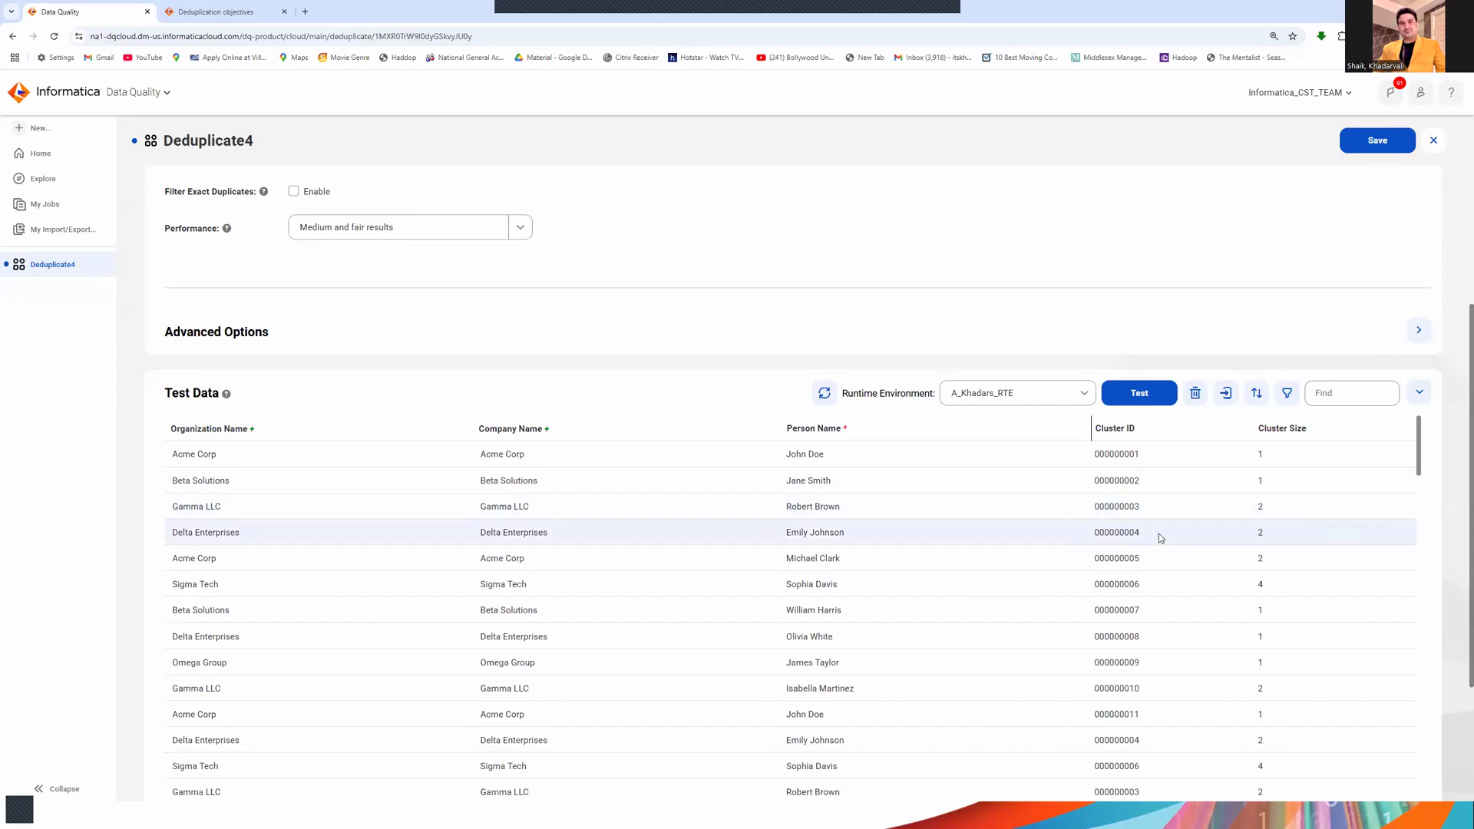
scroll(1178, 629, "down", 1)
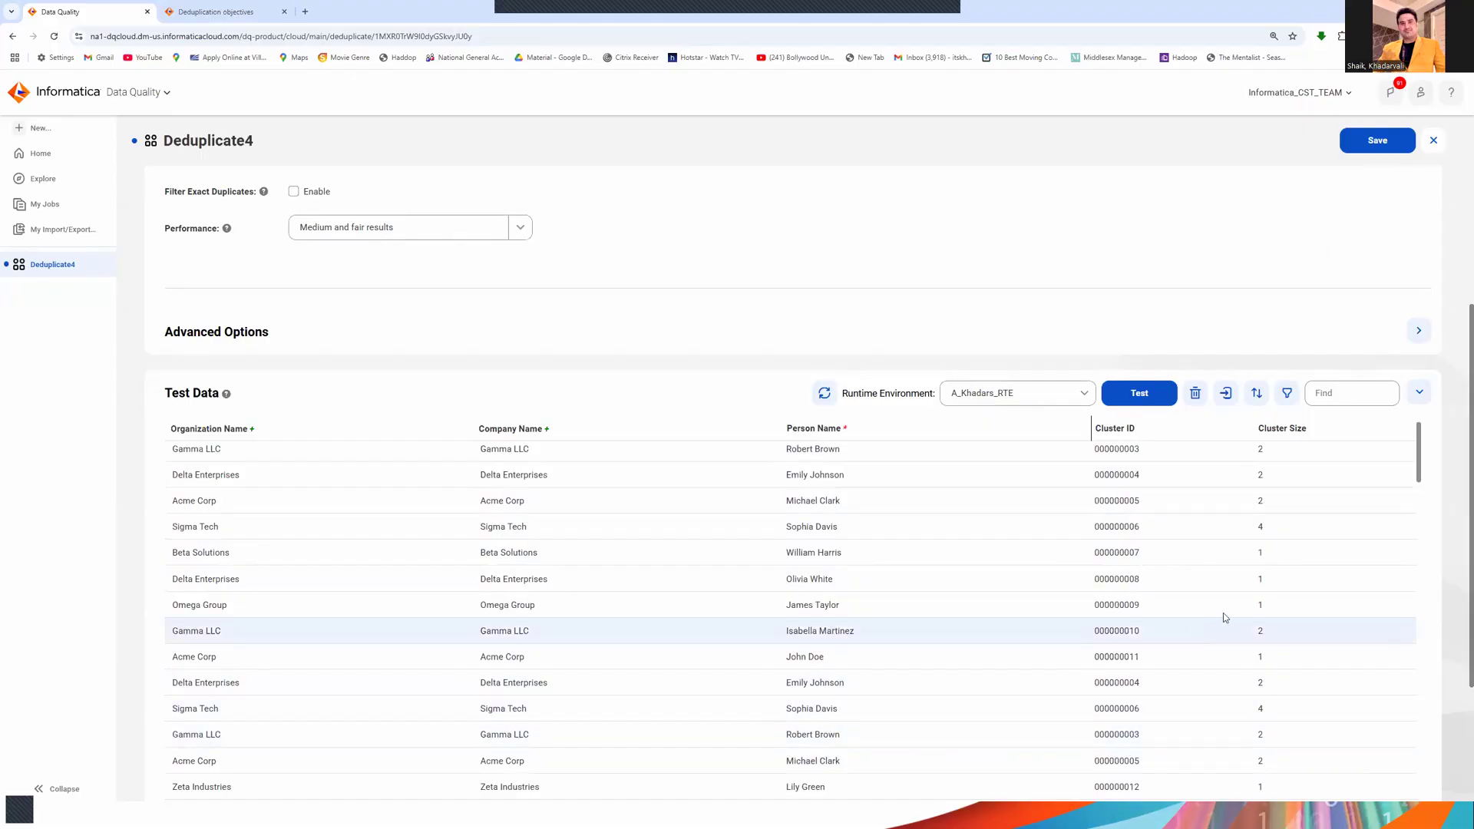
scroll(1267, 599, "up", 1)
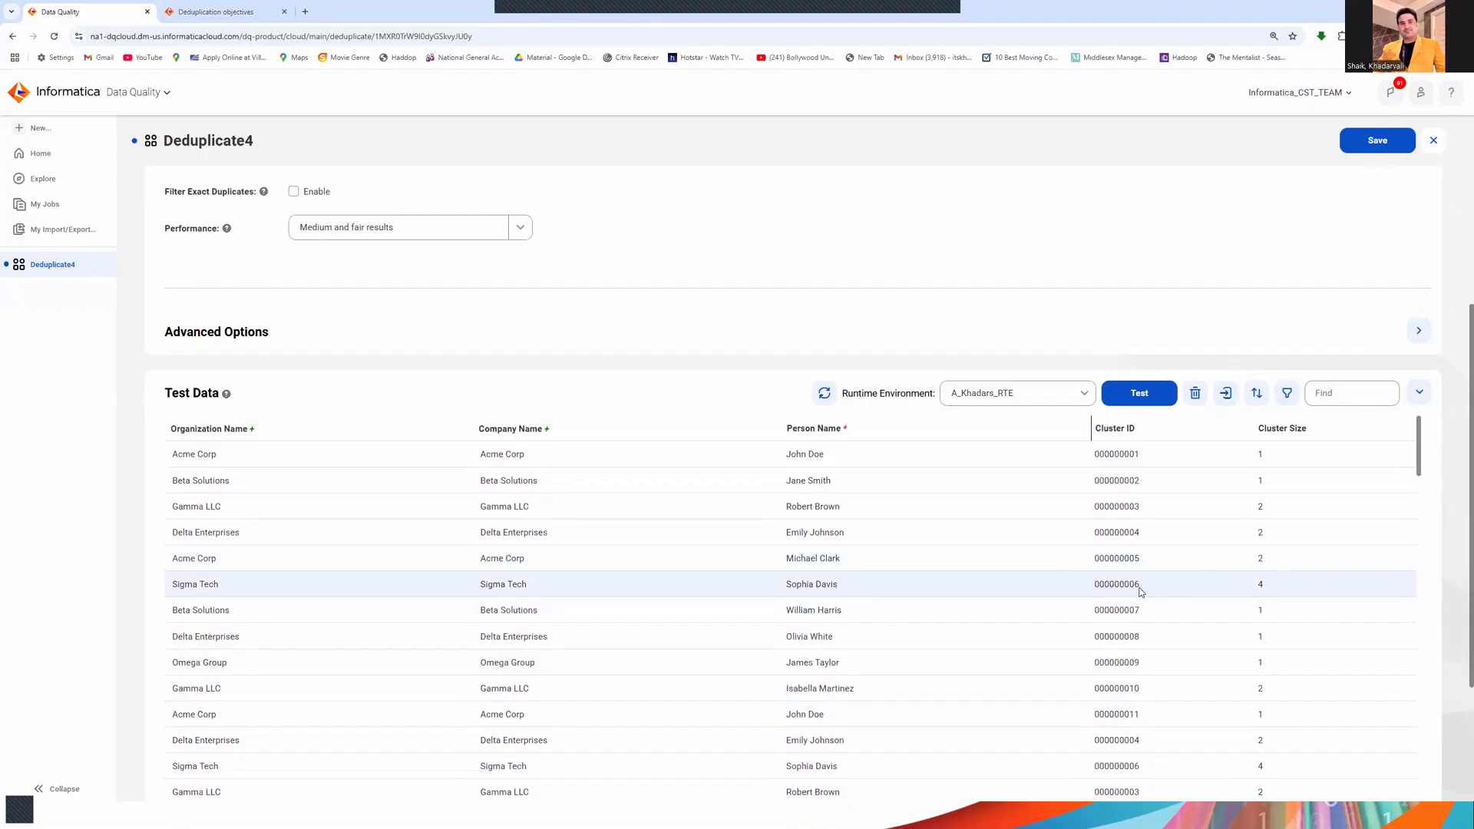
scroll(1075, 619, "down", 2)
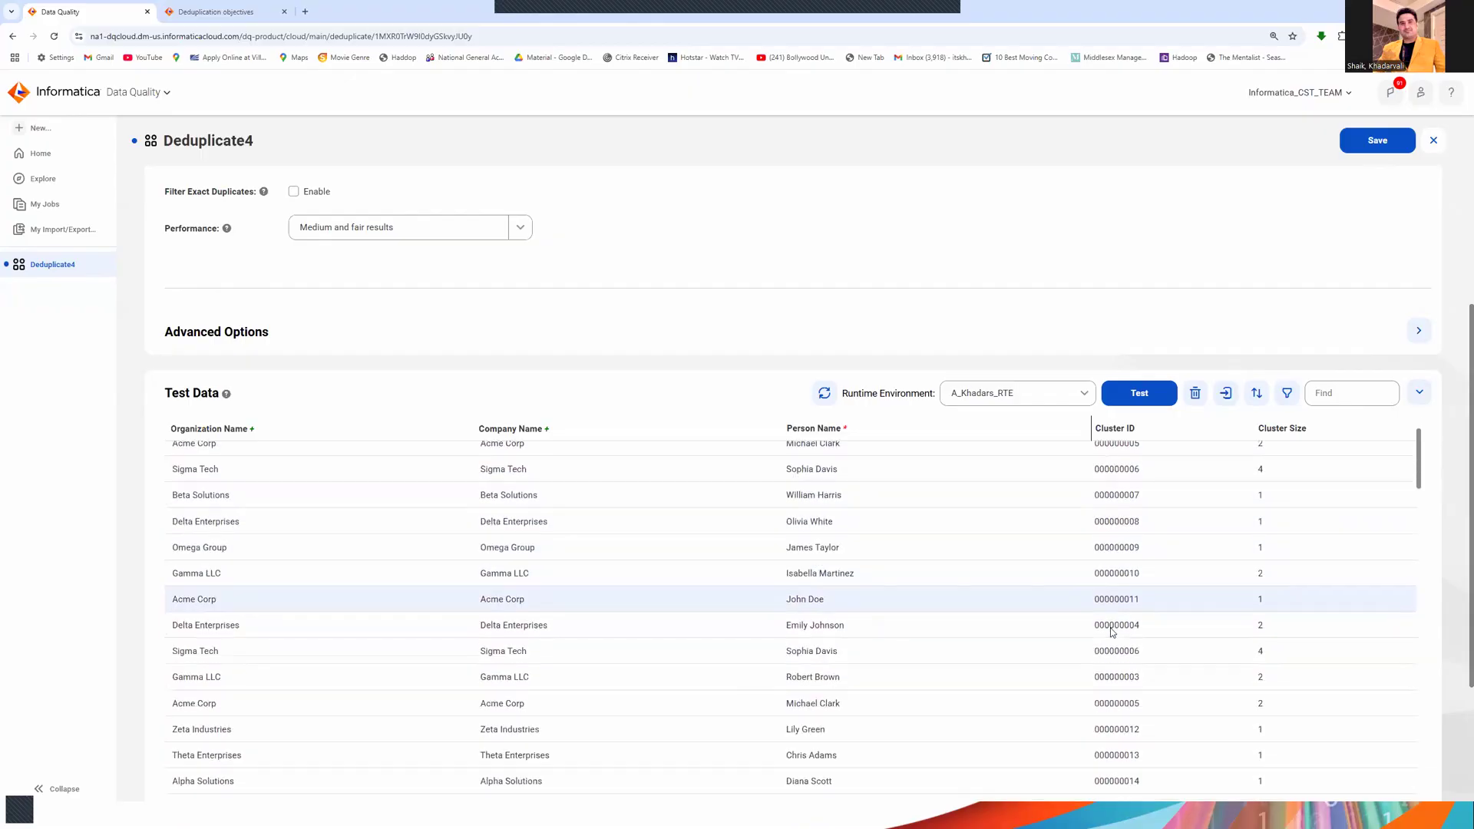
scroll(1123, 647, "down", 5)
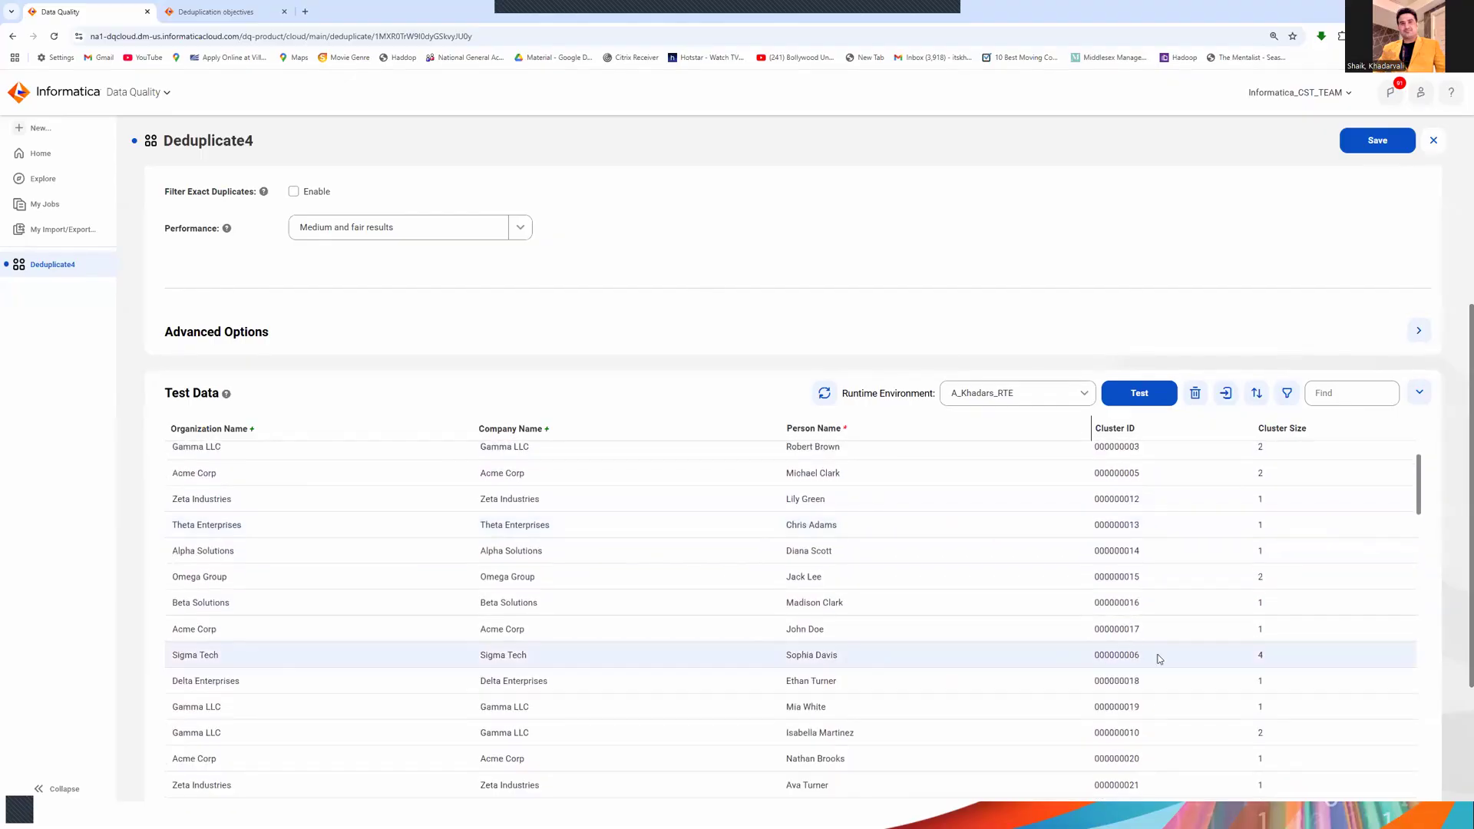
scroll(1131, 665, "down", 3)
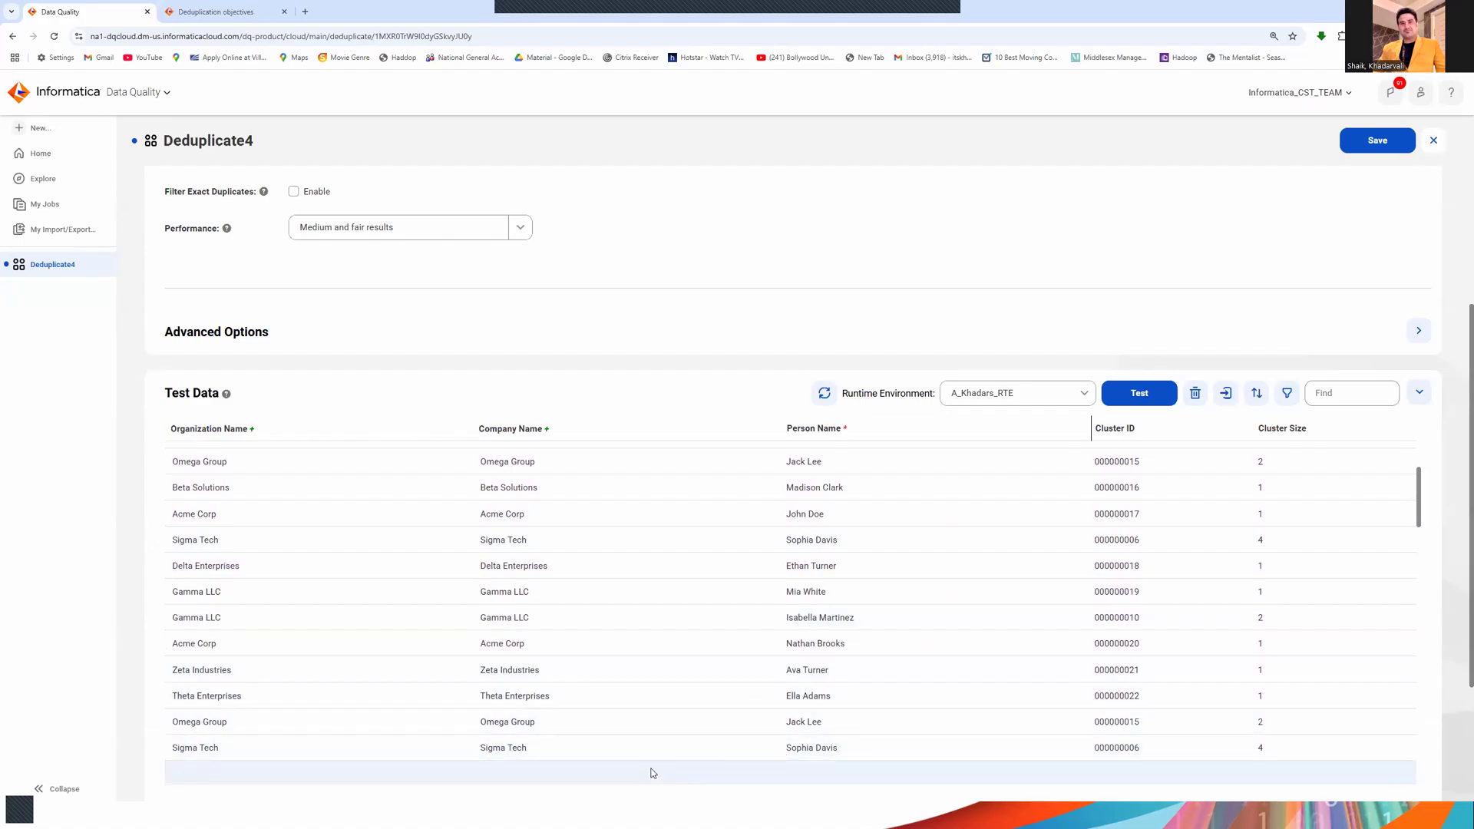
scroll(836, 662, "up", 2)
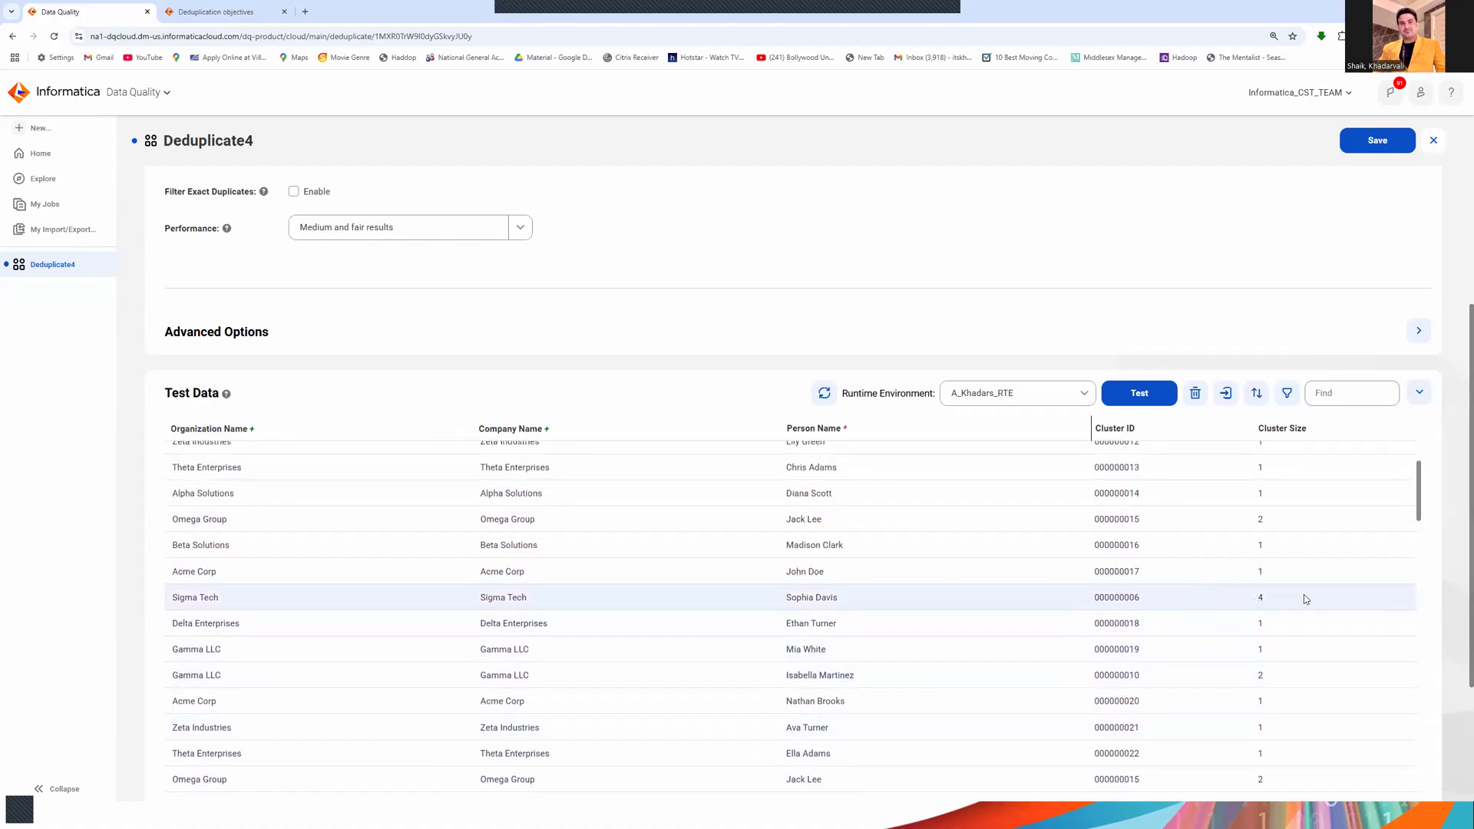
scroll(1304, 586, "down", 3)
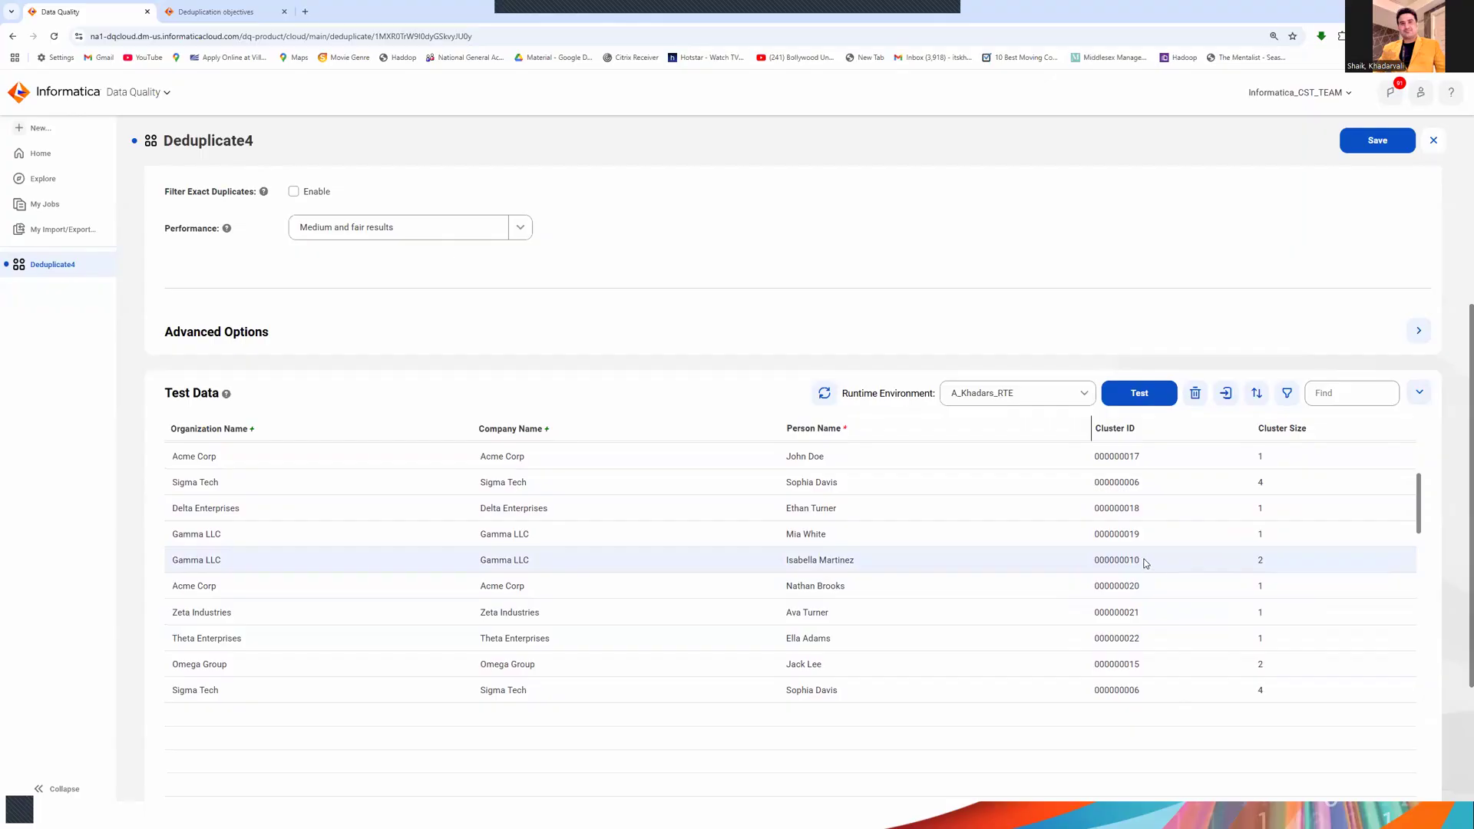
scroll(1174, 607, "up", 3)
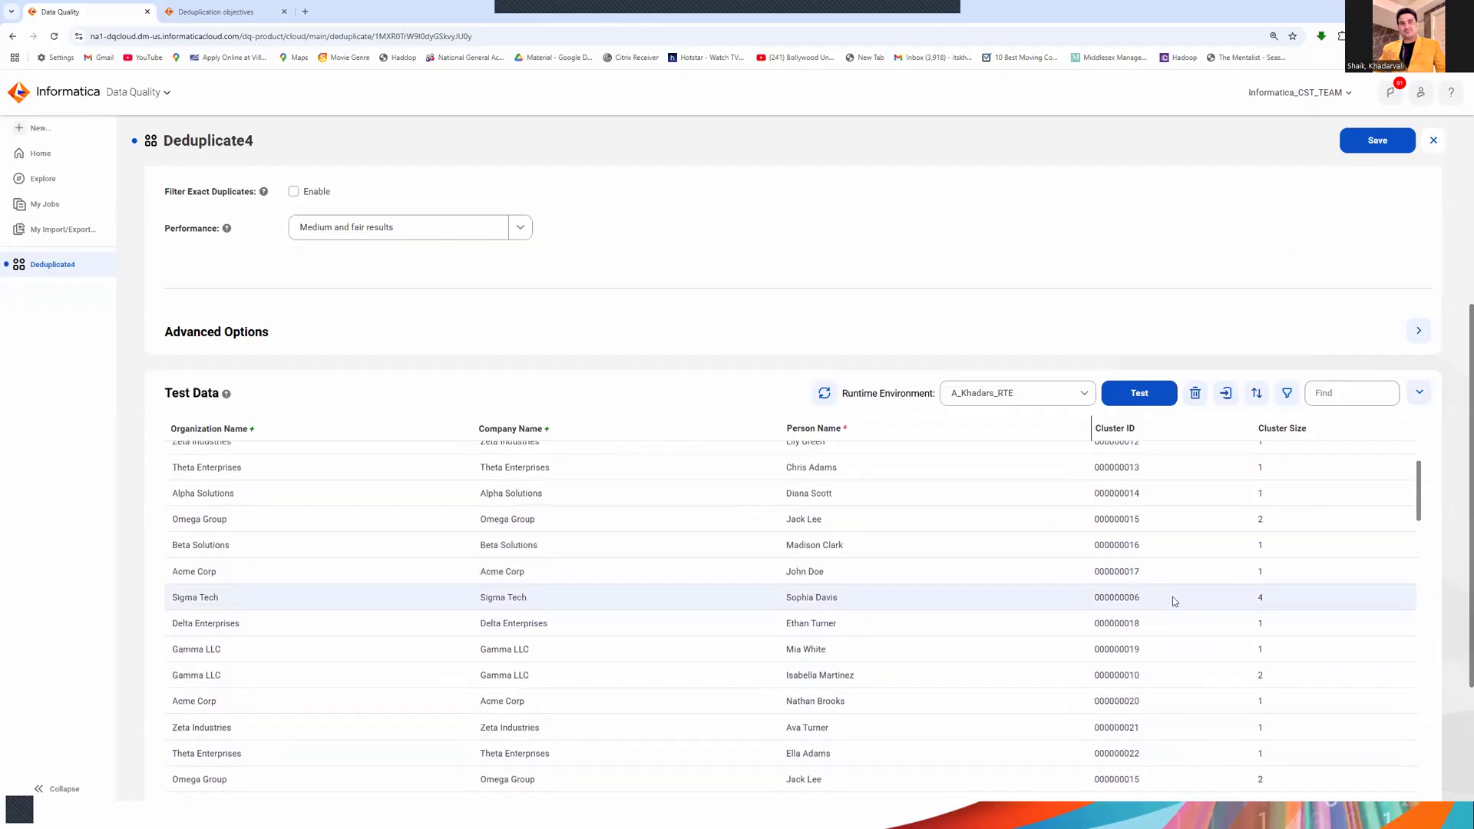
scroll(1189, 553, "up", 2)
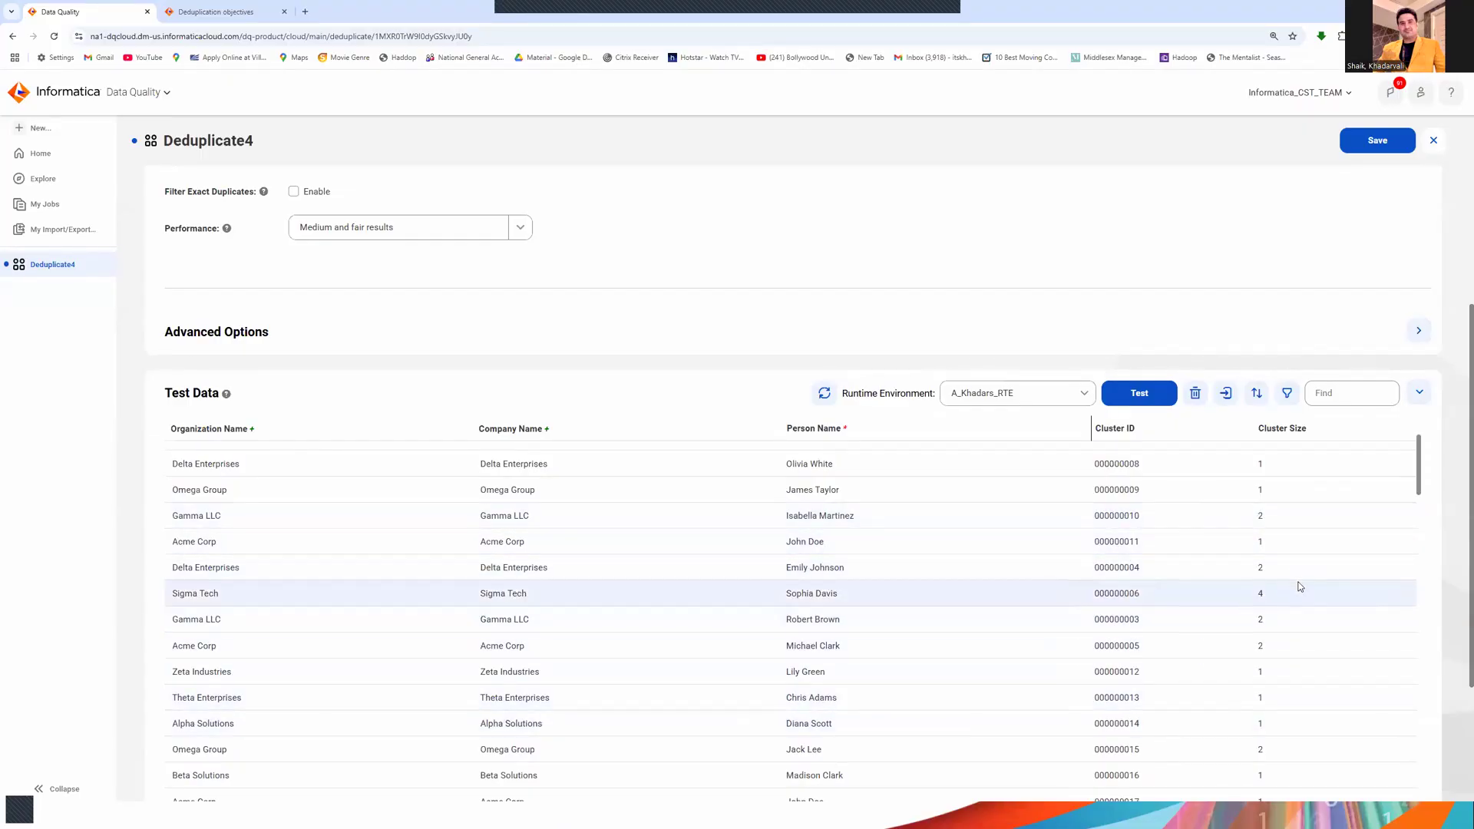
scroll(1192, 556, "up", 5)
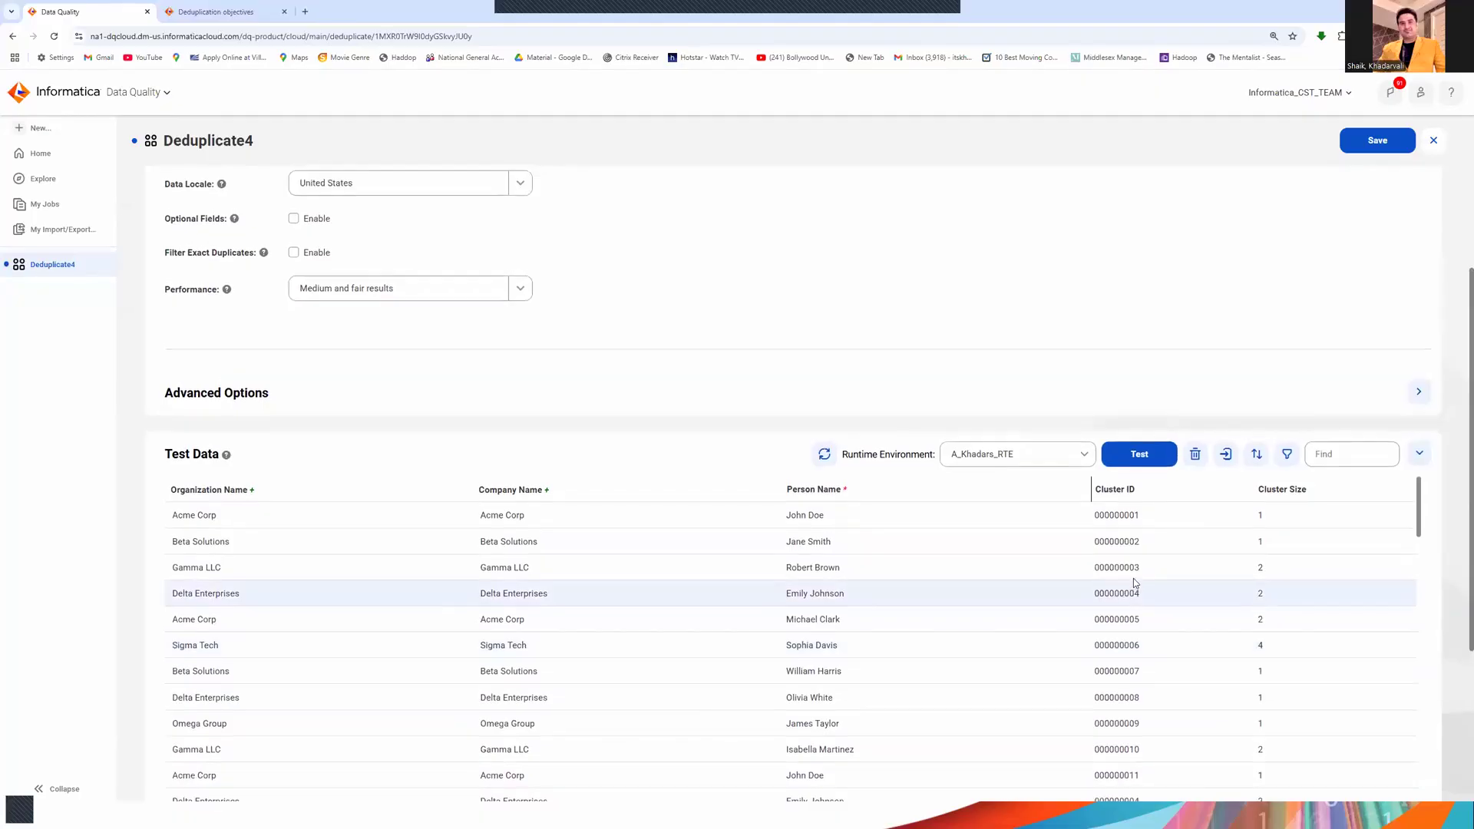
Open the Consolidation settings of Deduplicate4 and set the mode to Row-based.
scroll(1133, 578, "up", 3)
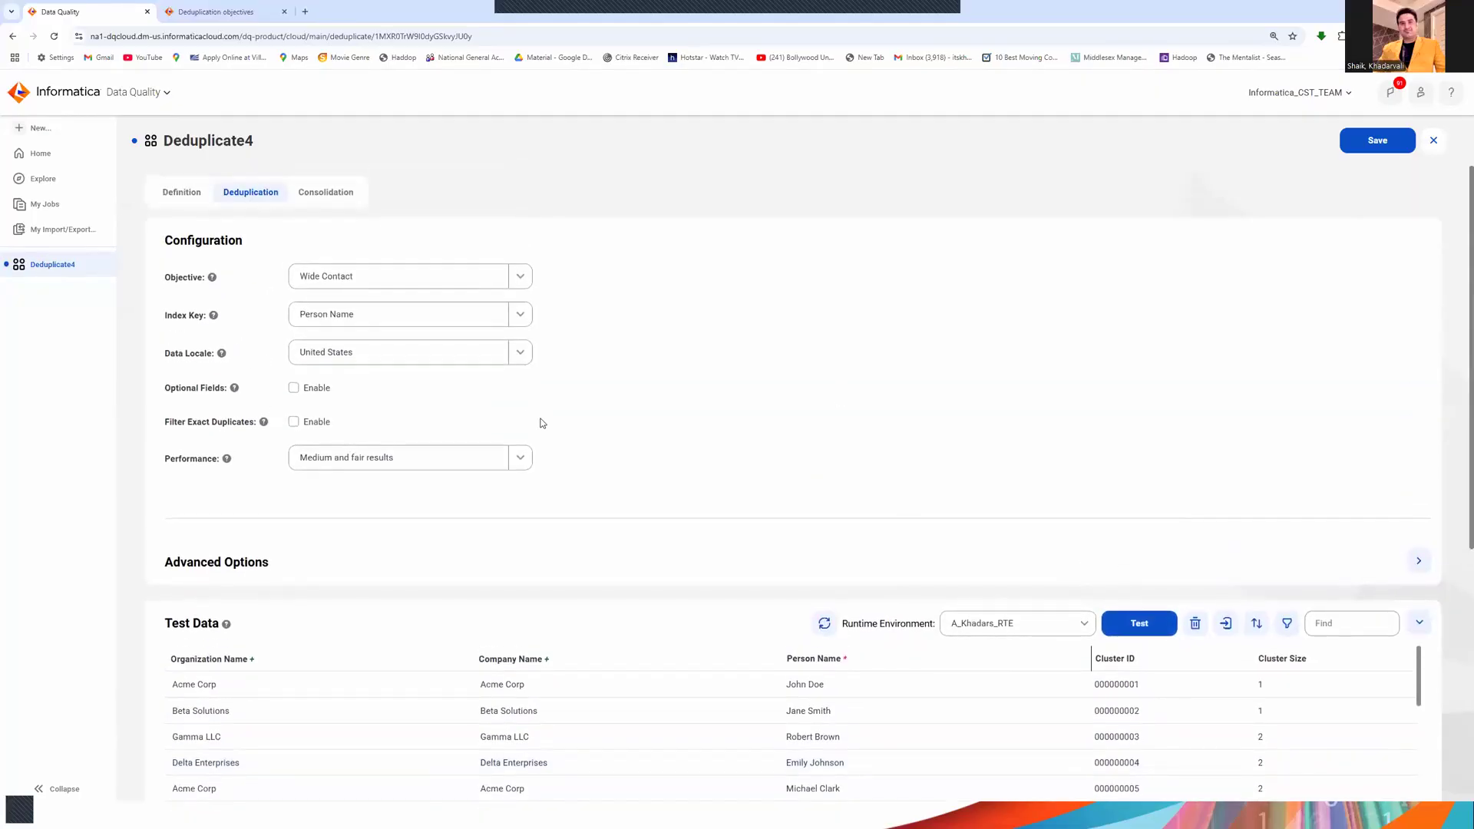
left_click(343, 197)
left_click(340, 198)
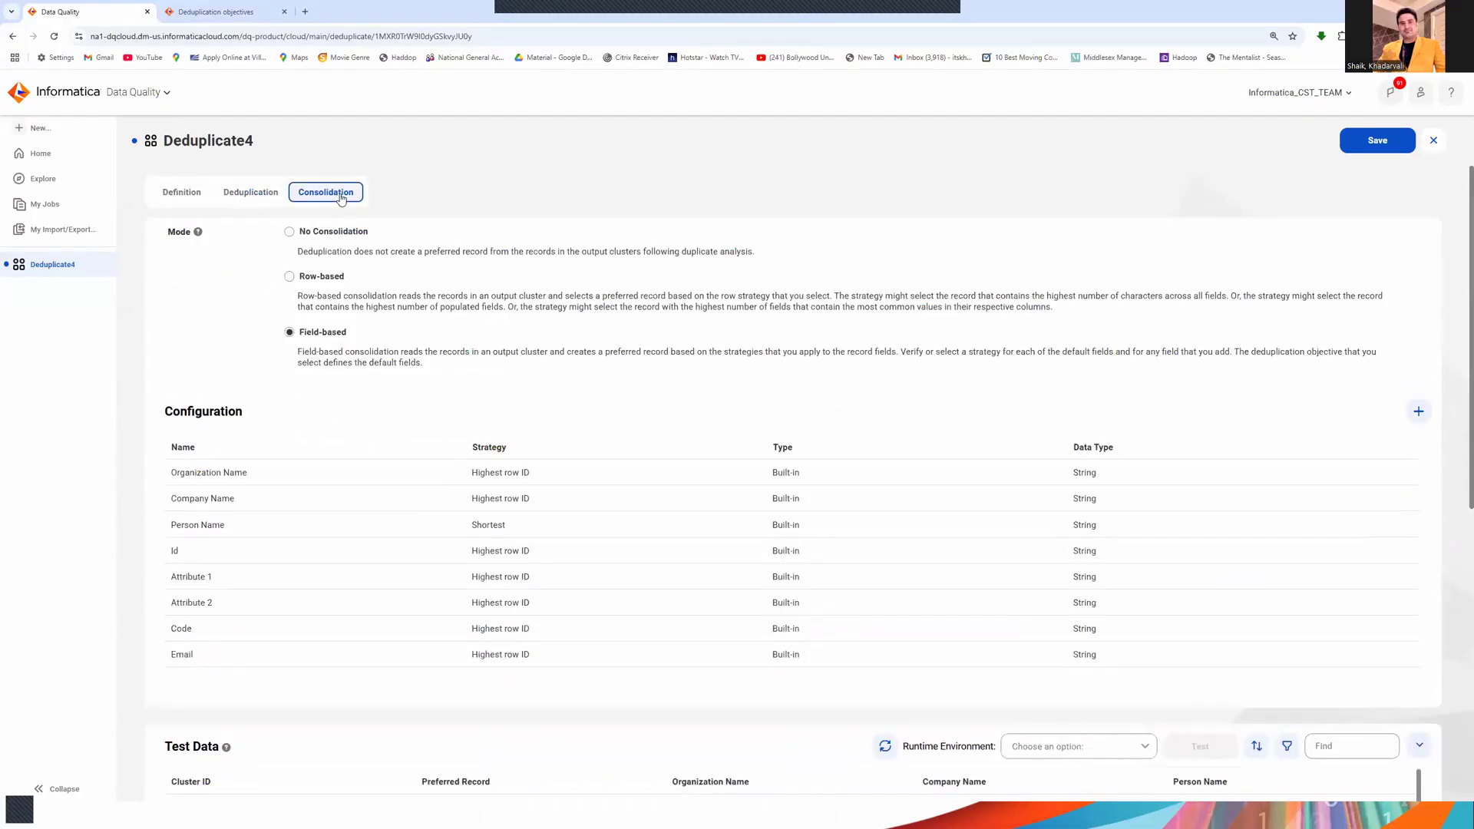
left_click(294, 281)
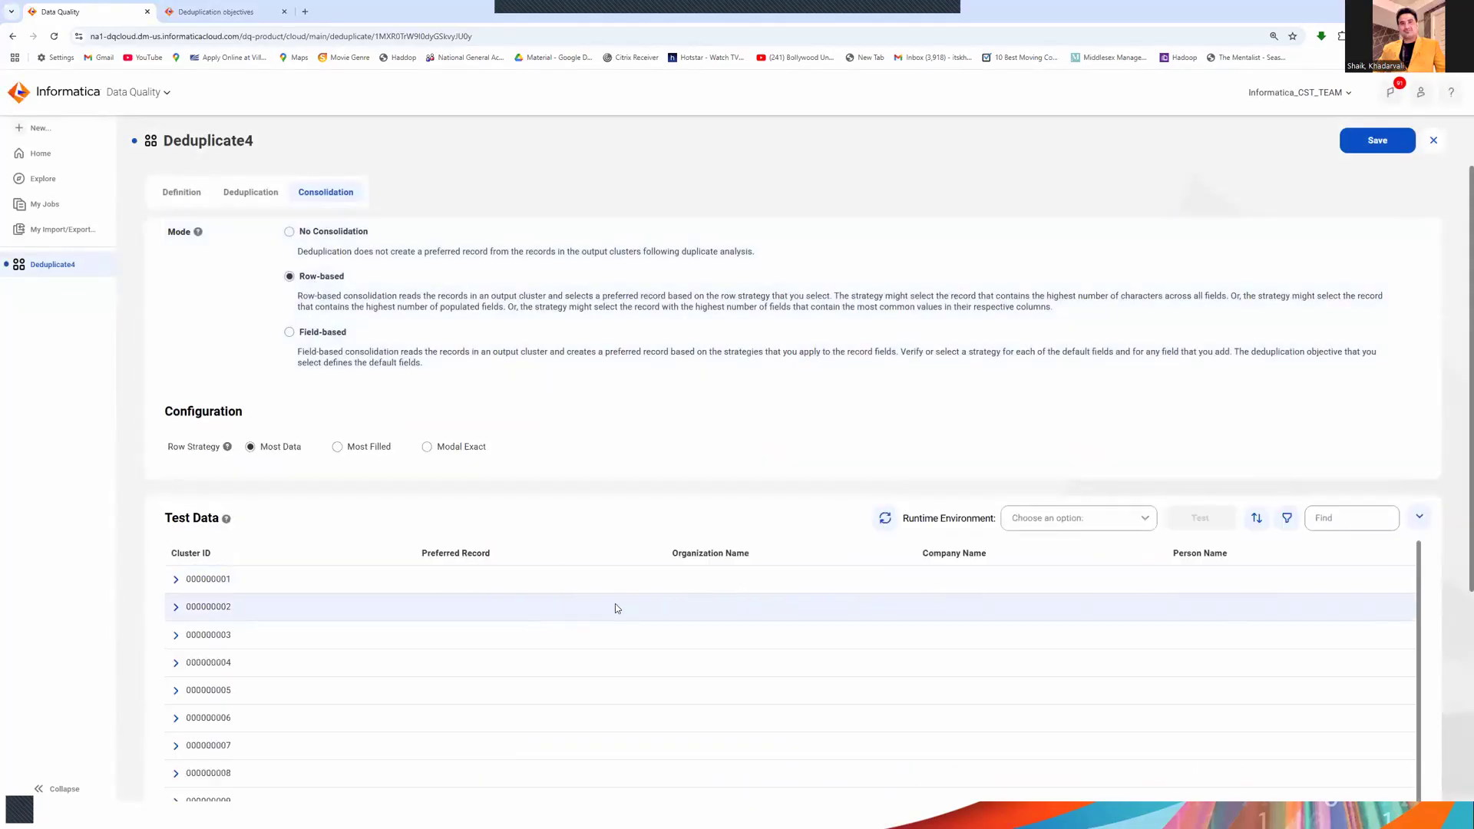
Set the row strategy to Most Filled and test the row-based consolidation in the A_Khadars_RTE runtime environment.
scroll(887, 604, "down", 3)
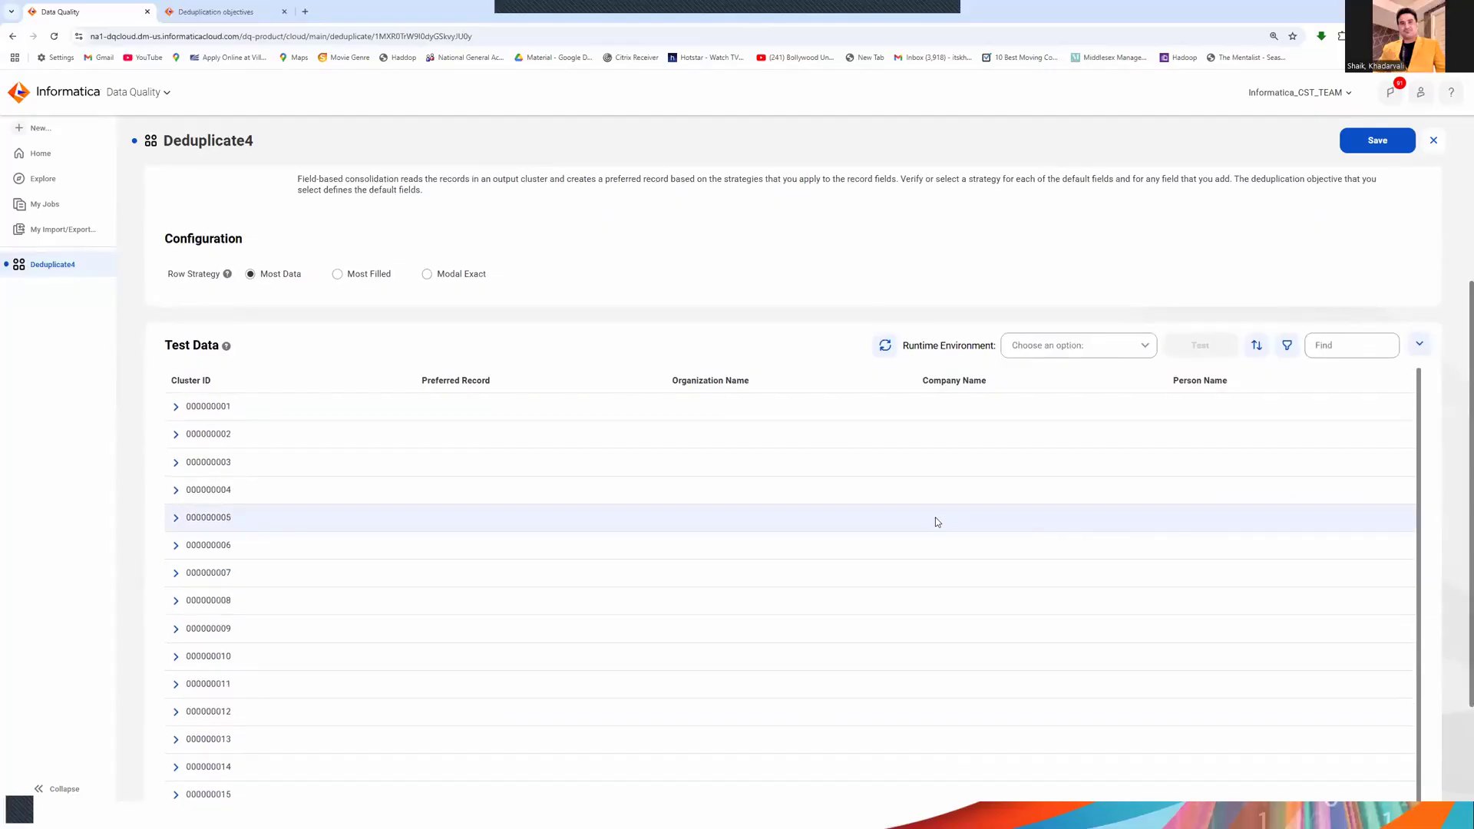
scroll(982, 513, "up", 2)
left_click(1121, 463)
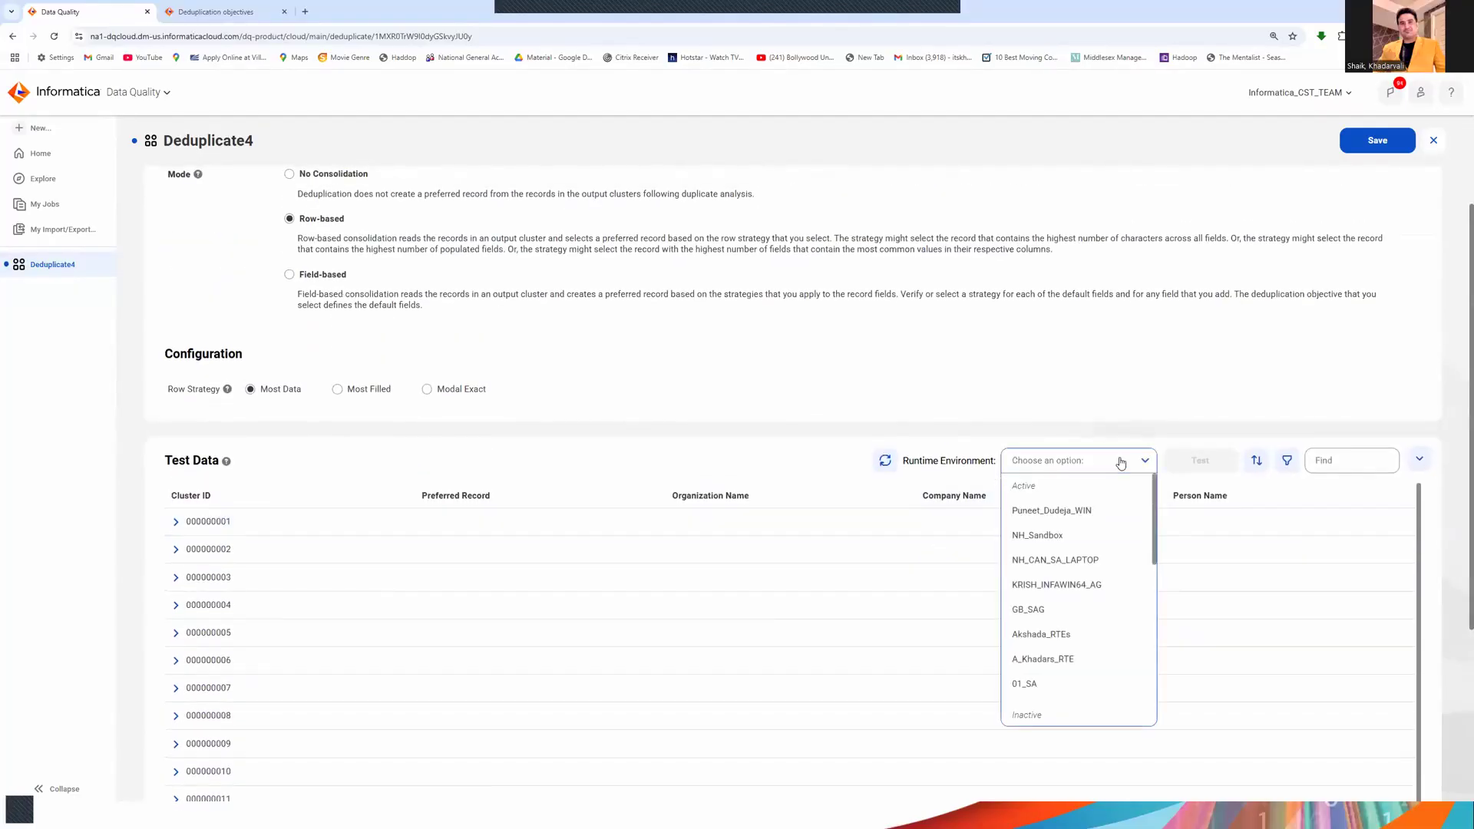
left_click(1053, 665)
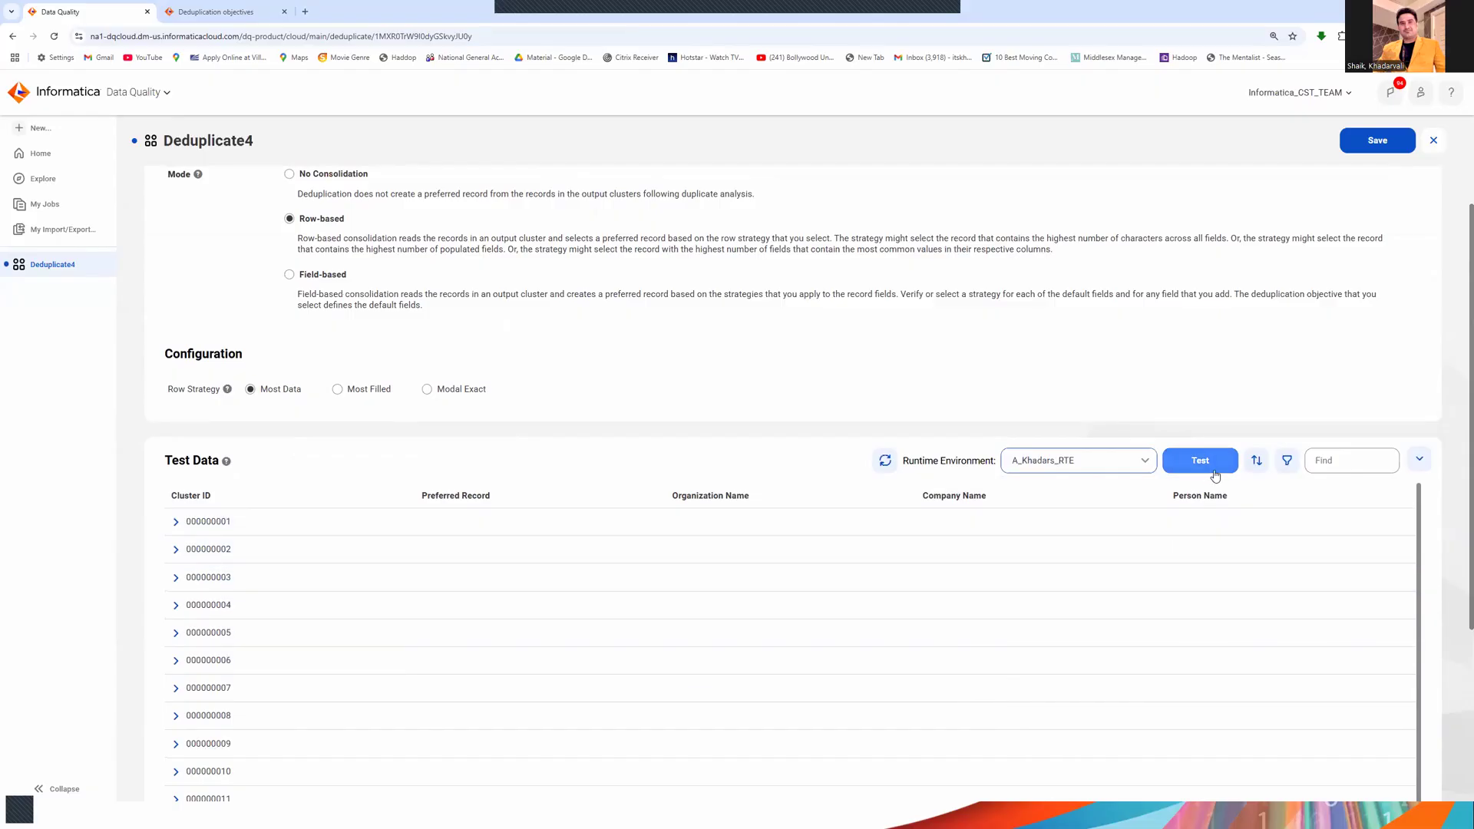
left_click(339, 392)
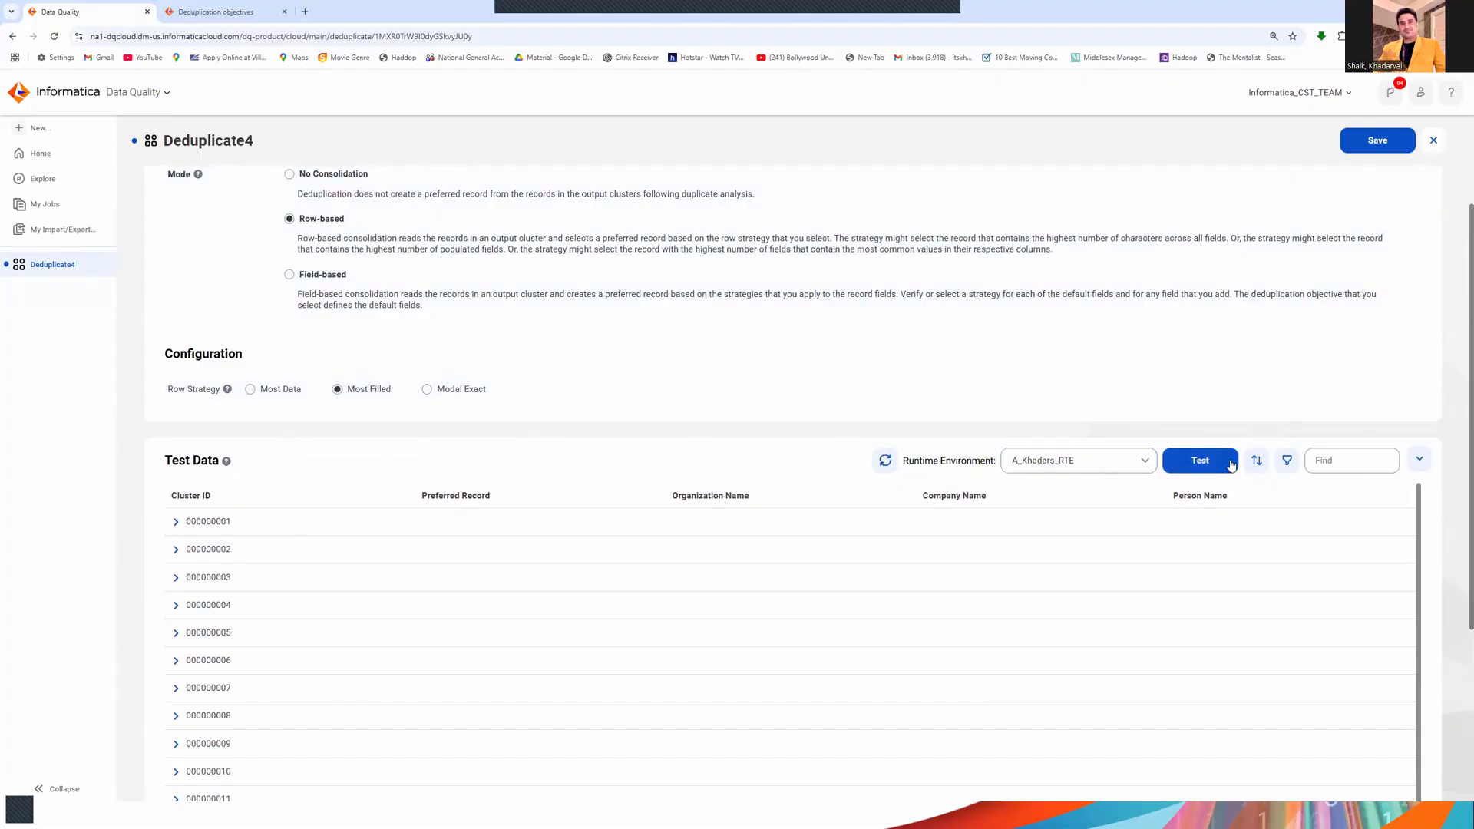
left_click(1202, 460)
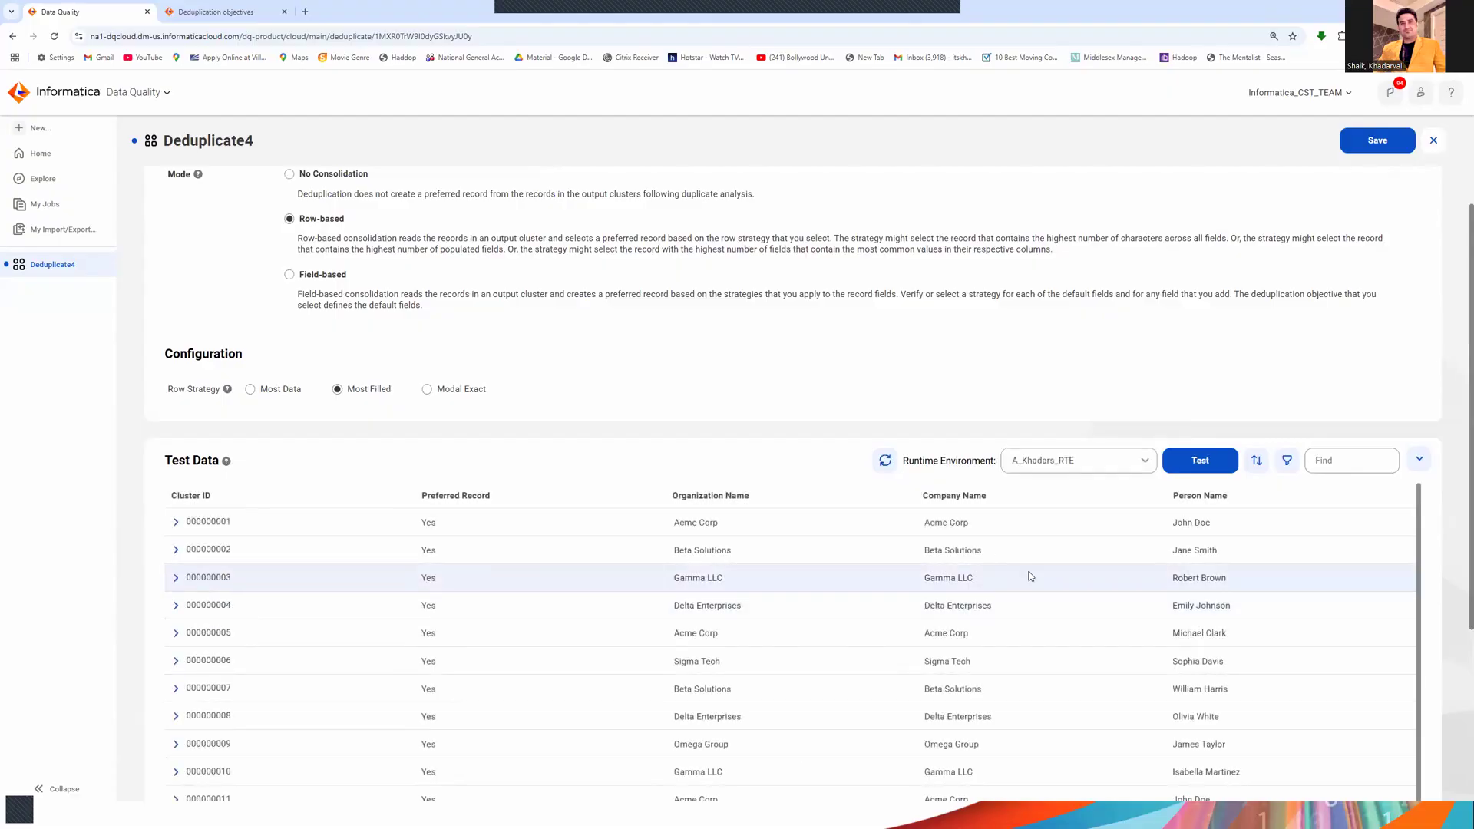
Expand cluster 000000001 in the consolidation results and review the preferred records of the listed clusters.
scroll(443, 431, "down", 1)
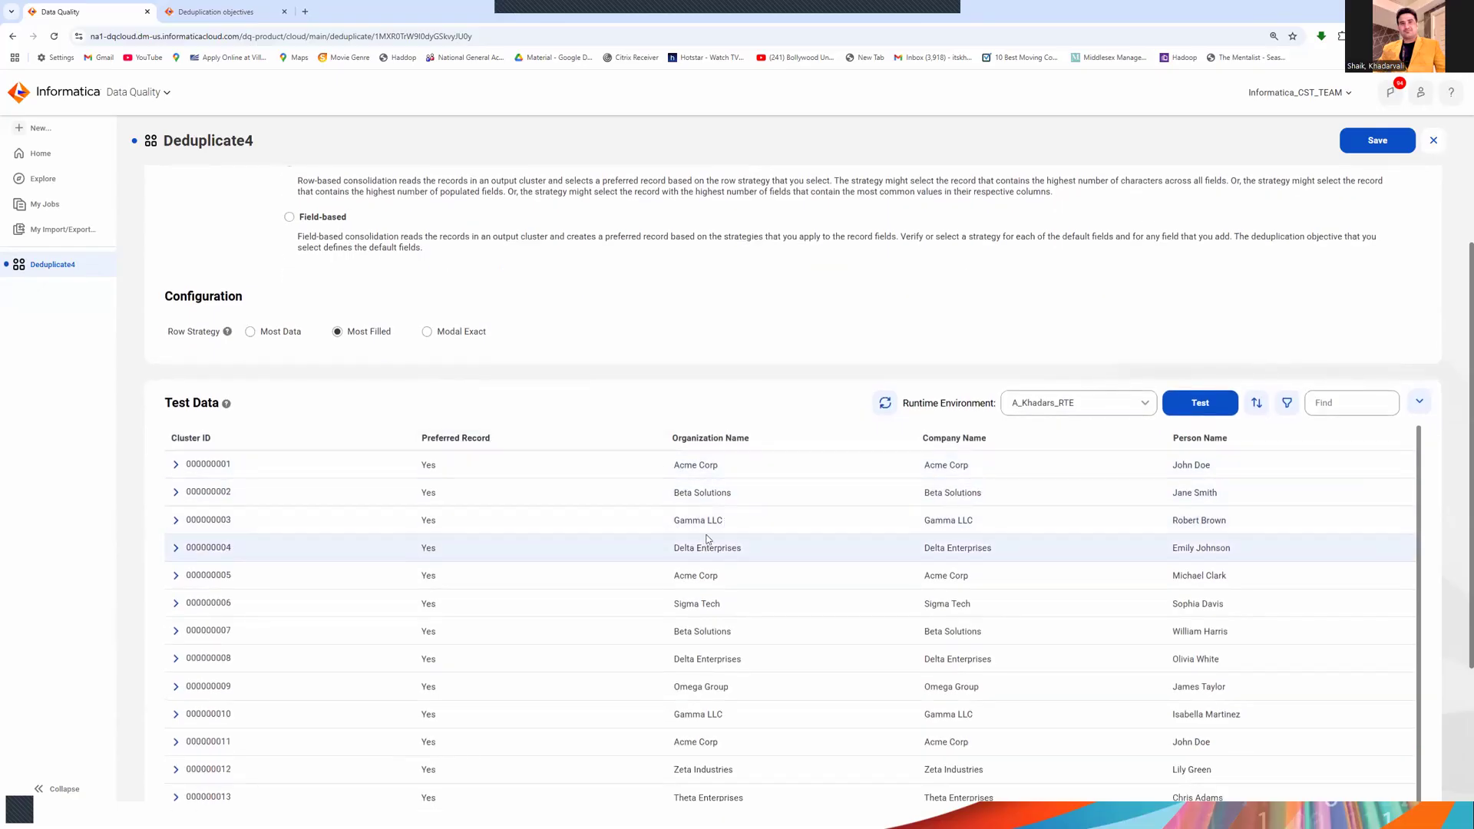
left_click(176, 465)
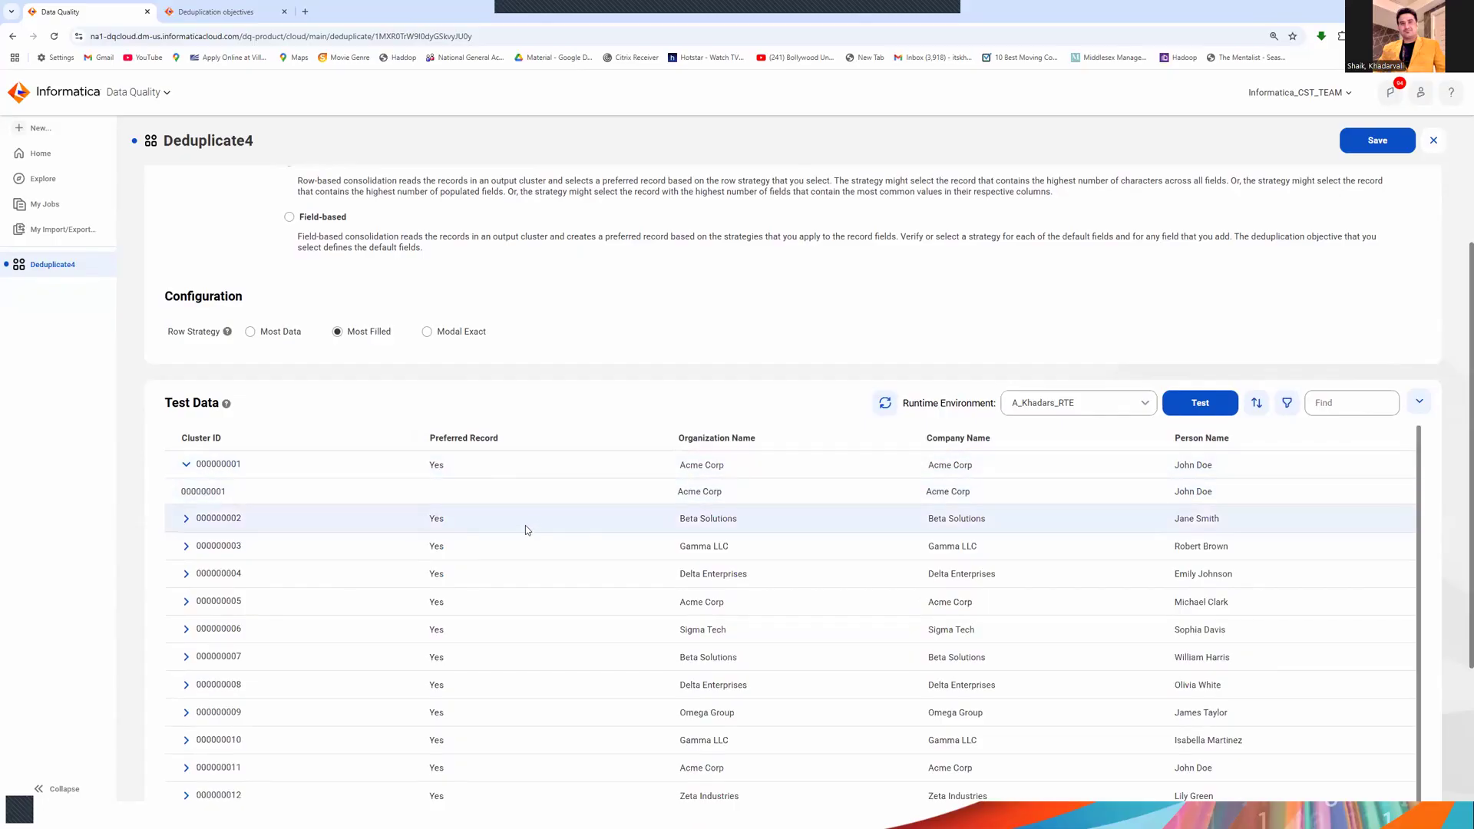
scroll(525, 530, "down", 1)
scroll(545, 549, "up", 1)
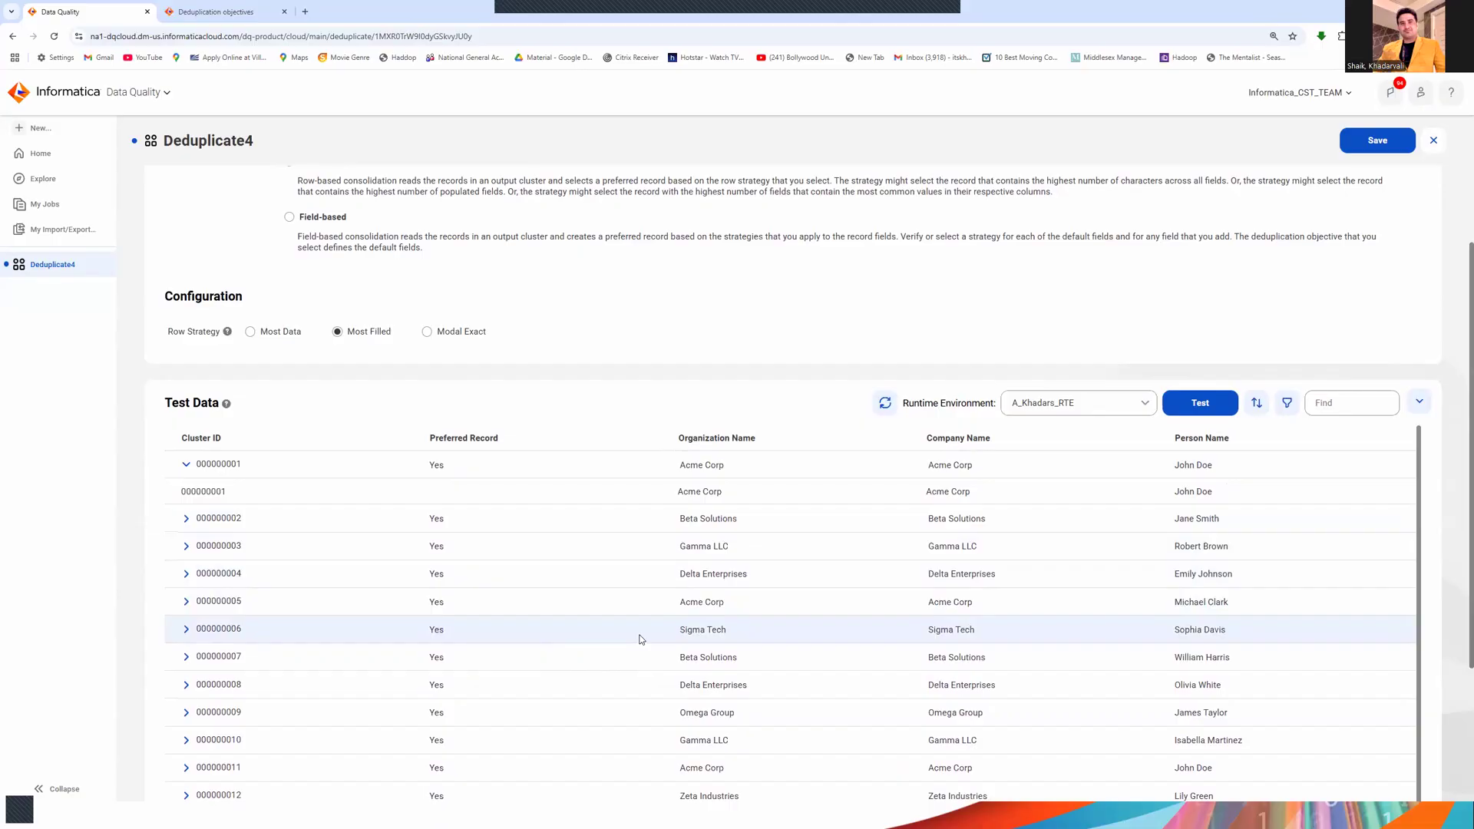
scroll(1103, 601, "down", 3)
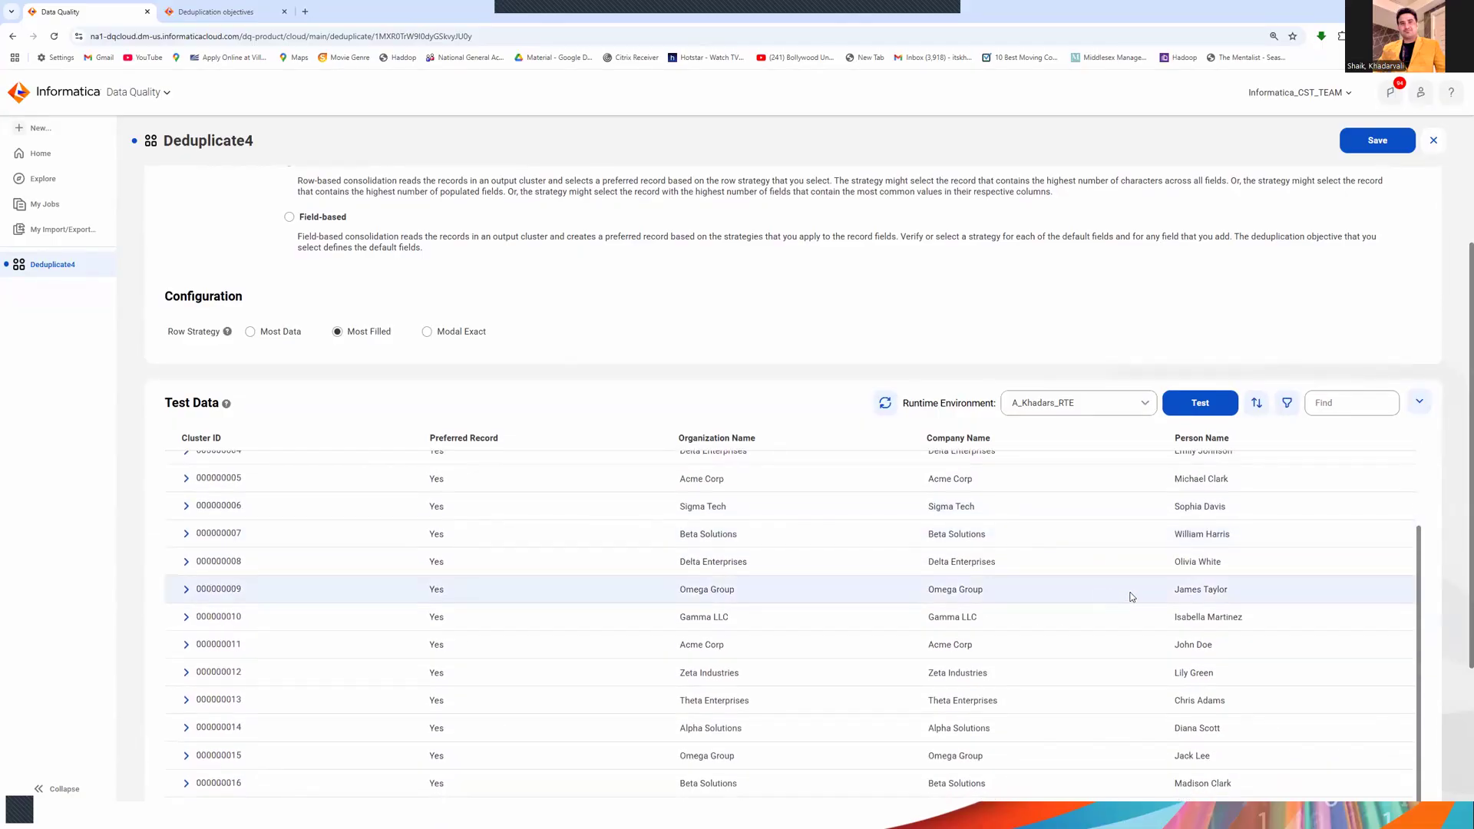
scroll(1128, 595, "up", 3)
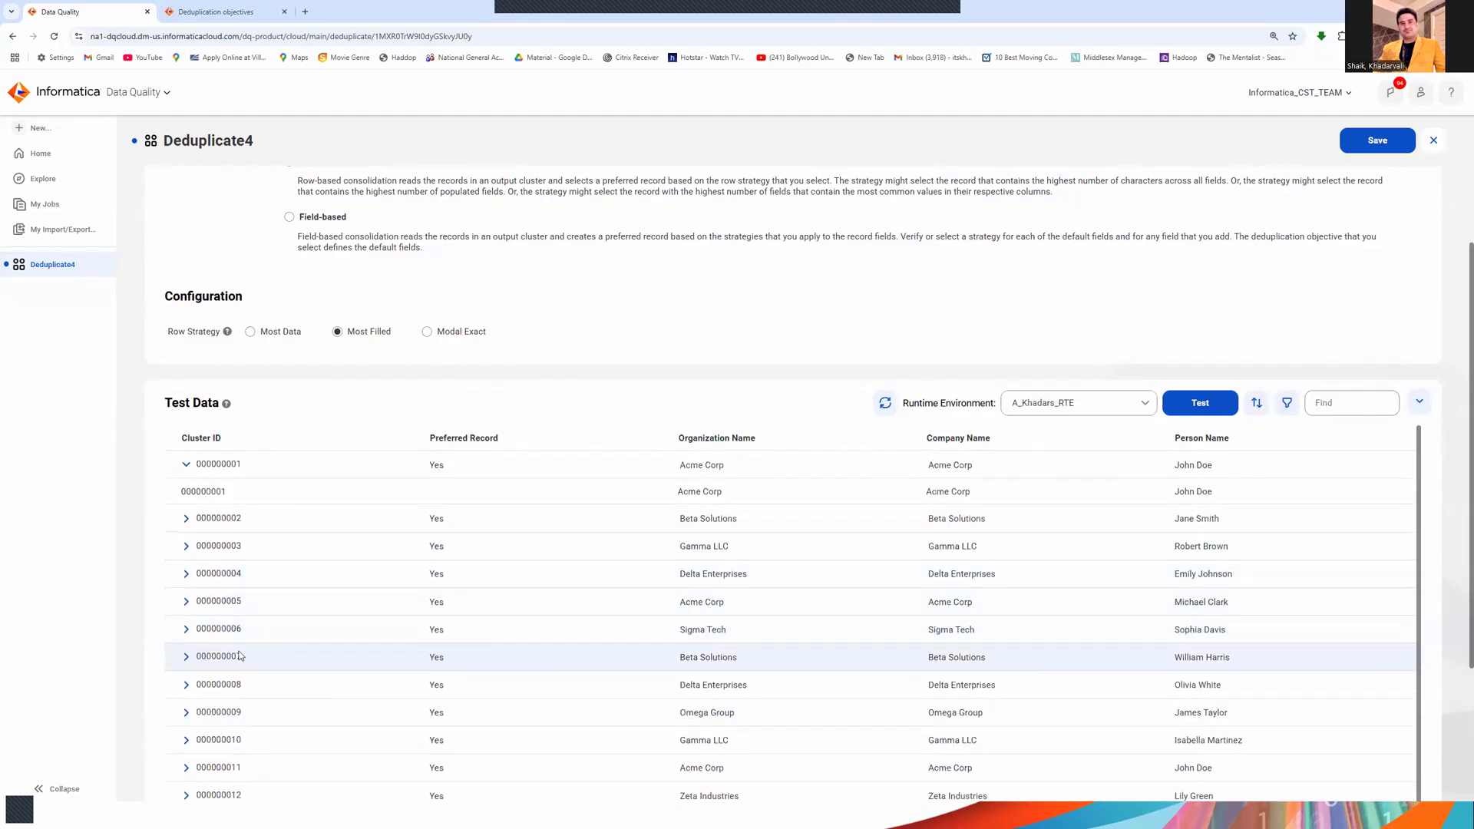
Expand cluster 000000006, compare its preferred record with the member records, and switch to the contact_data sheet in Excel.
left_click(187, 630)
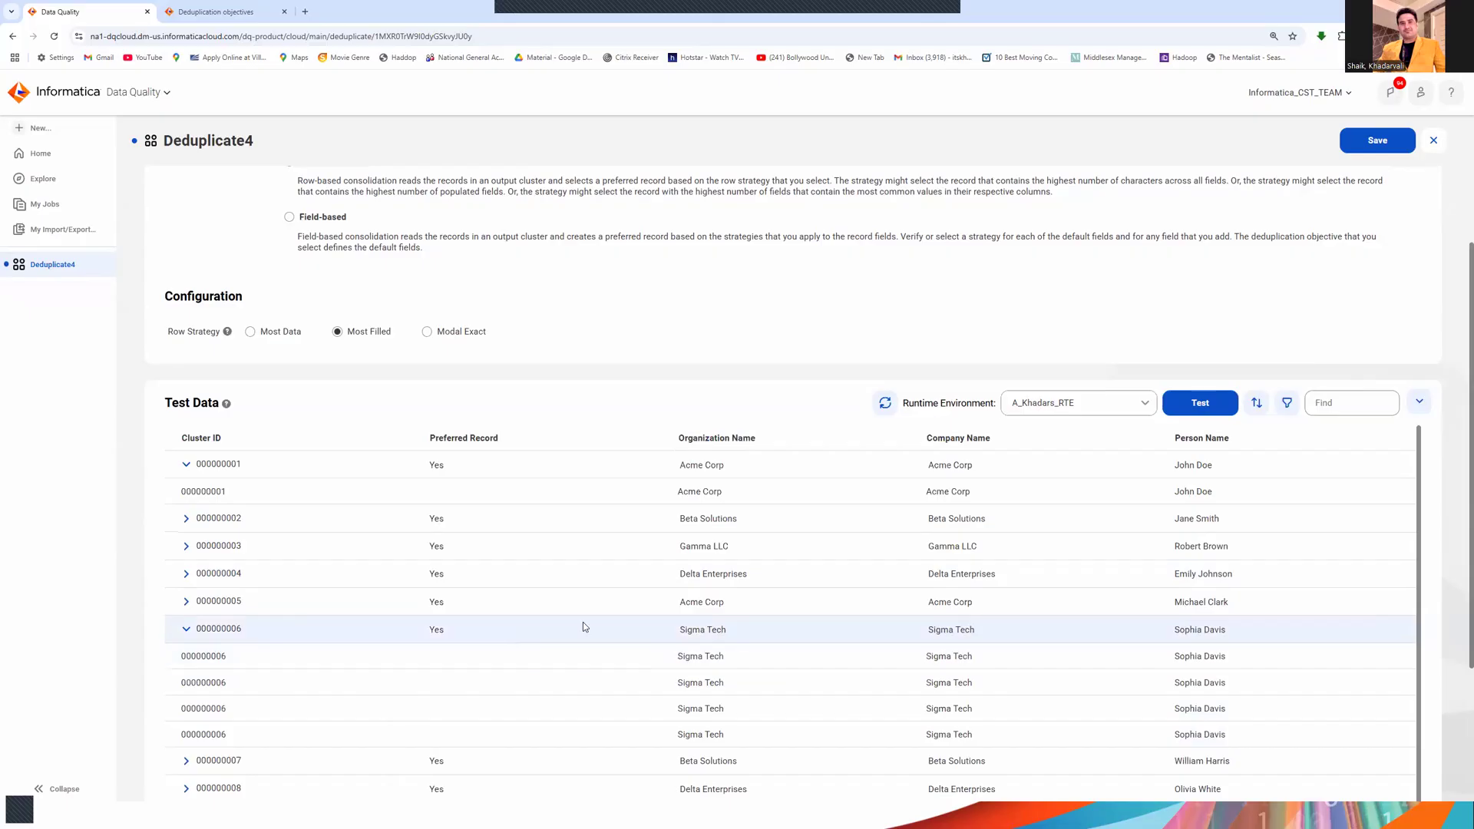
triple_click(708, 629)
left_click(981, 611)
left_click_drag(1229, 636, 1152, 642)
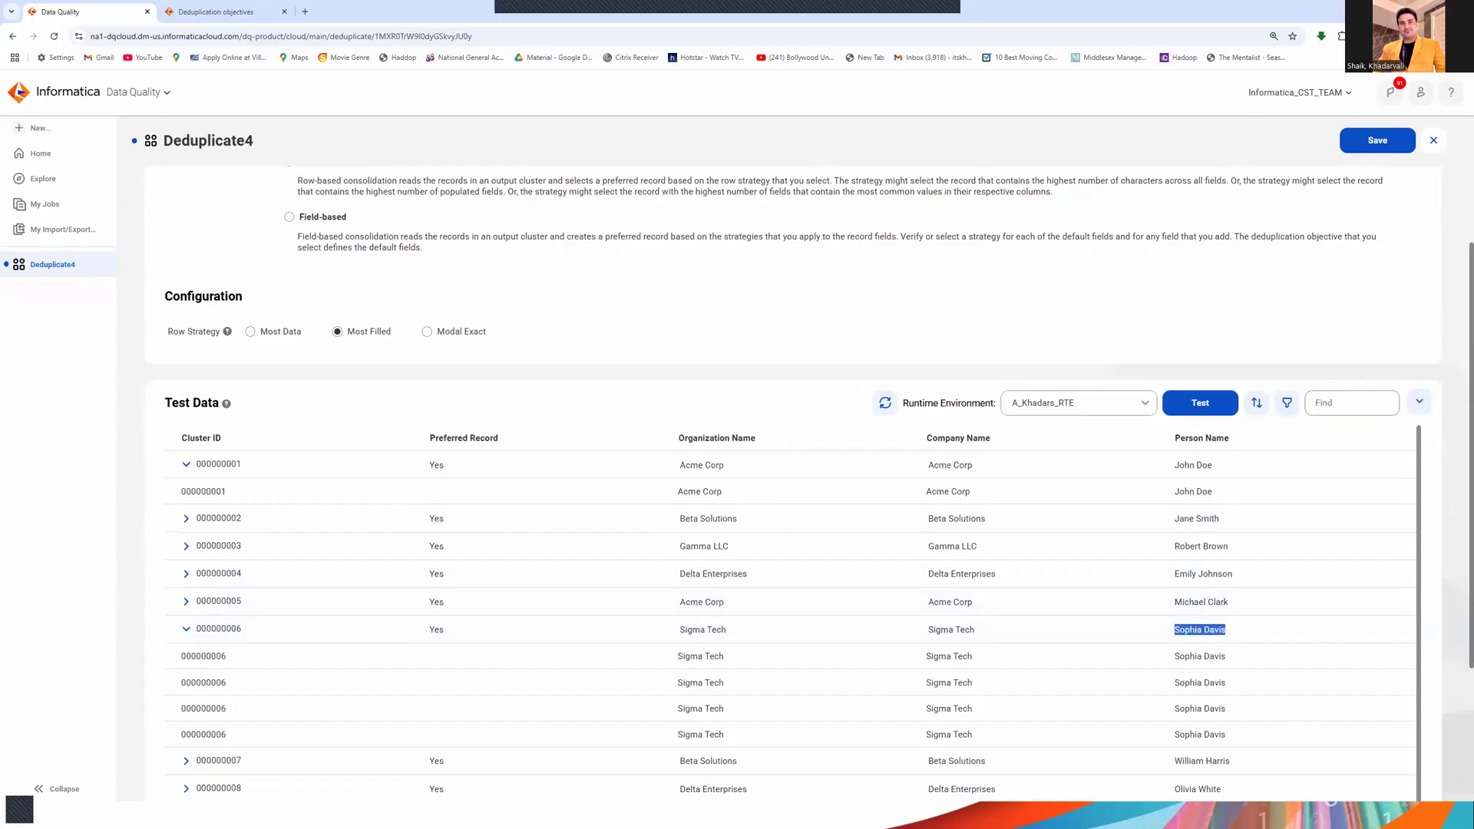
key("alt+Tab")
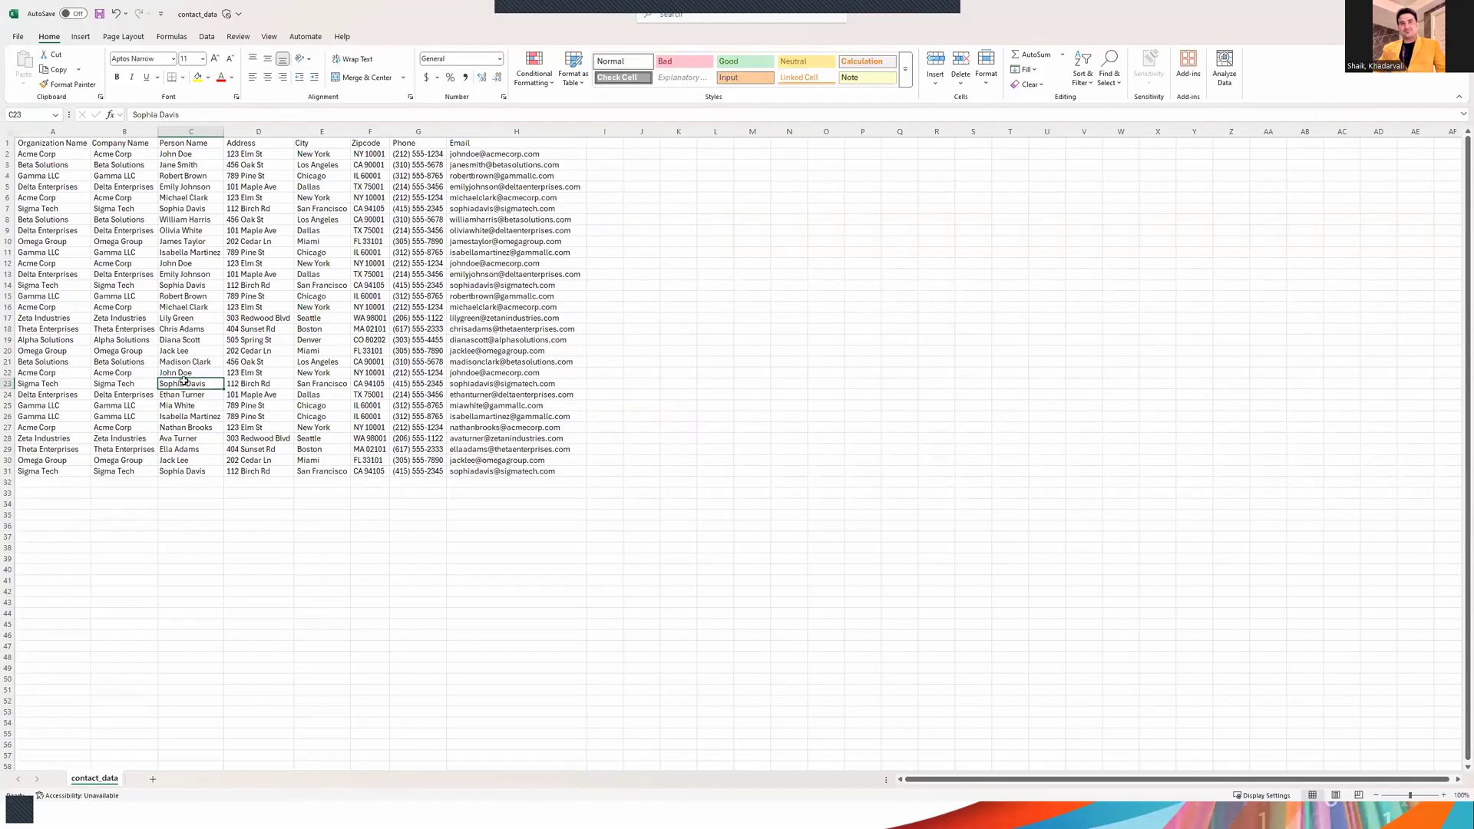
Check the last Sigma Tech row in contact_data and return to the Deduplication settings of Deduplicate4 in the browser.
left_click(185, 470)
left_click(112, 471)
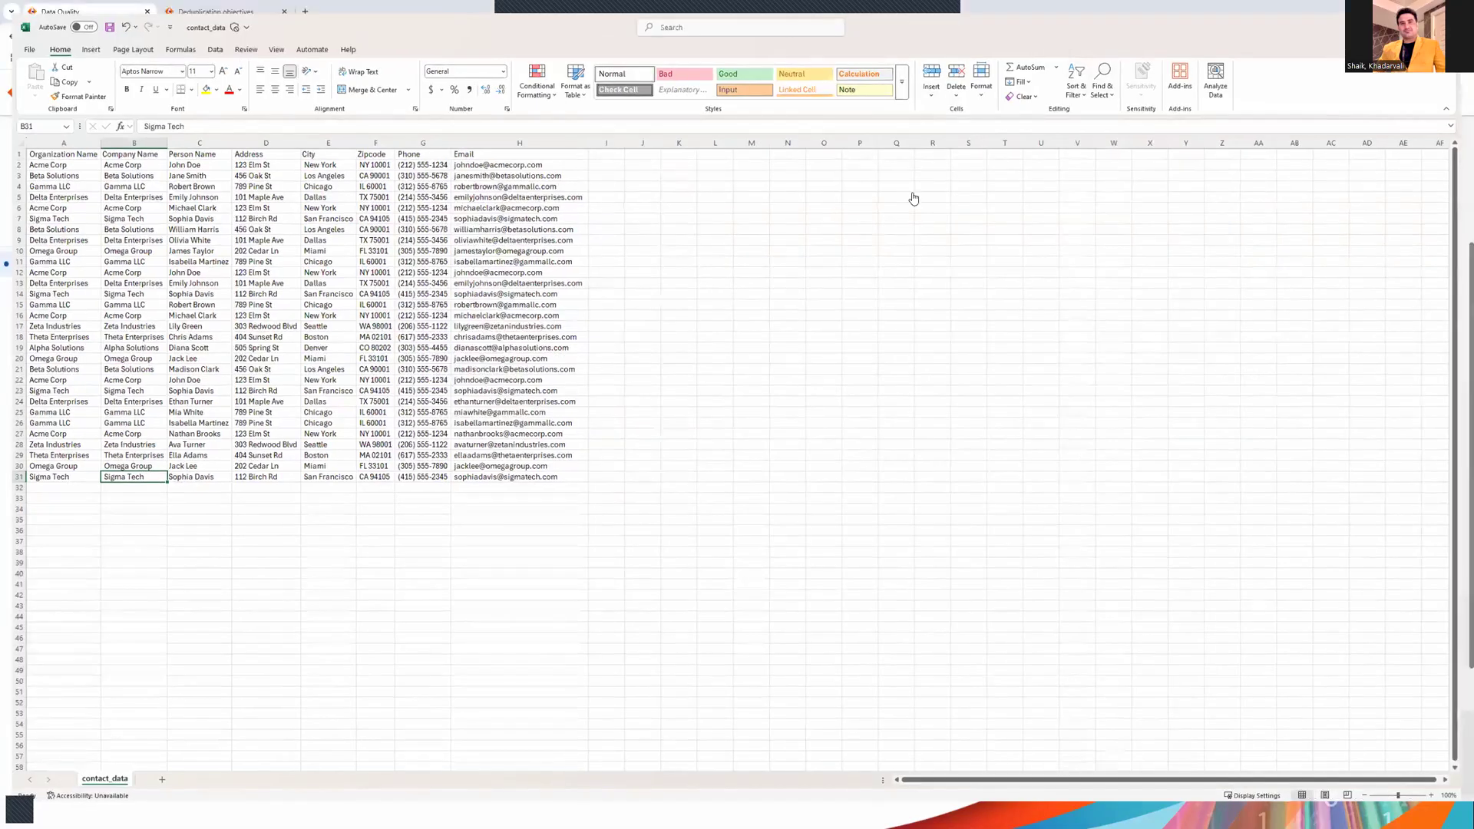
key("alt+Tab")
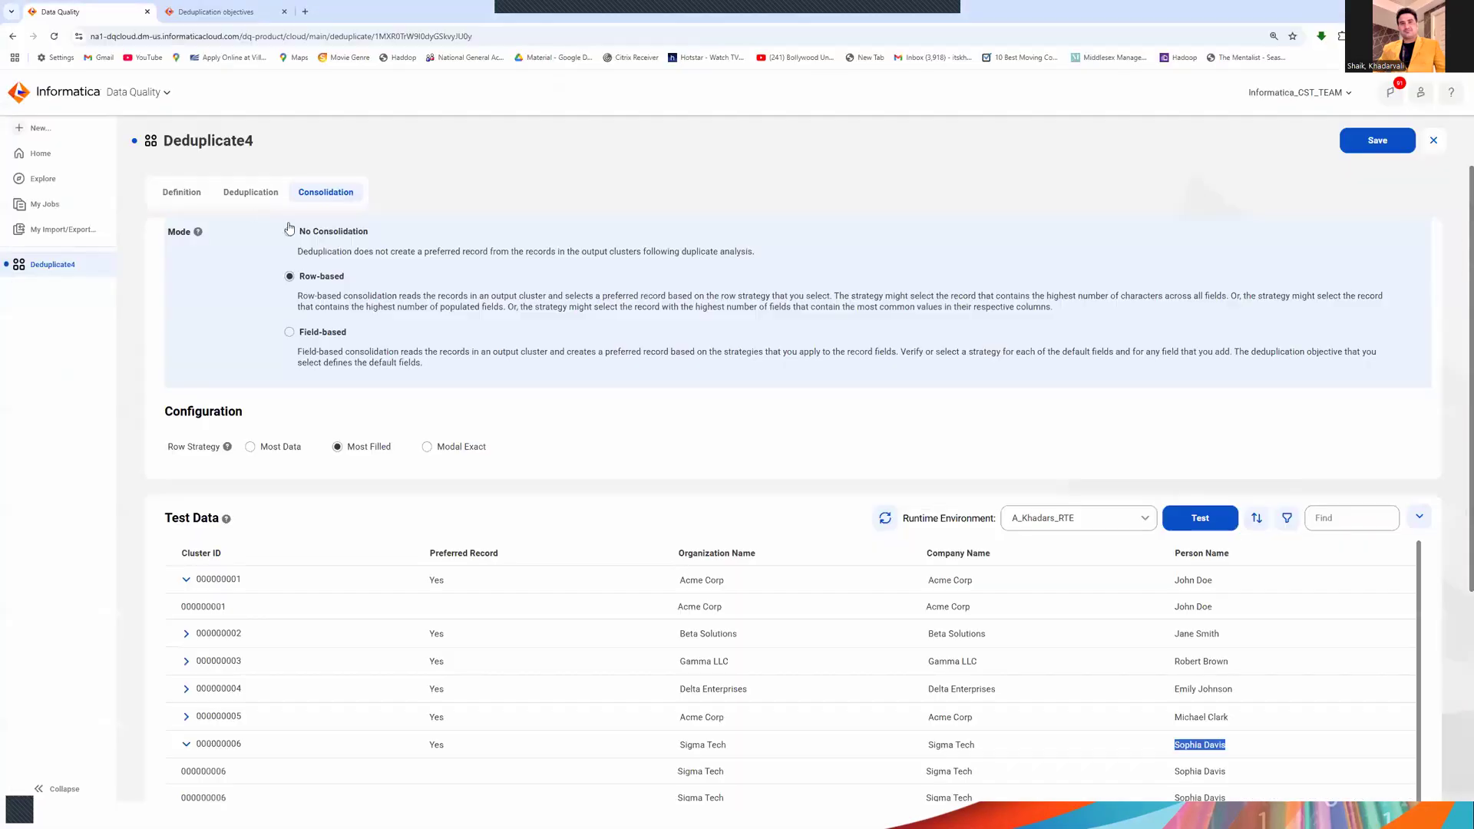
left_click(251, 192)
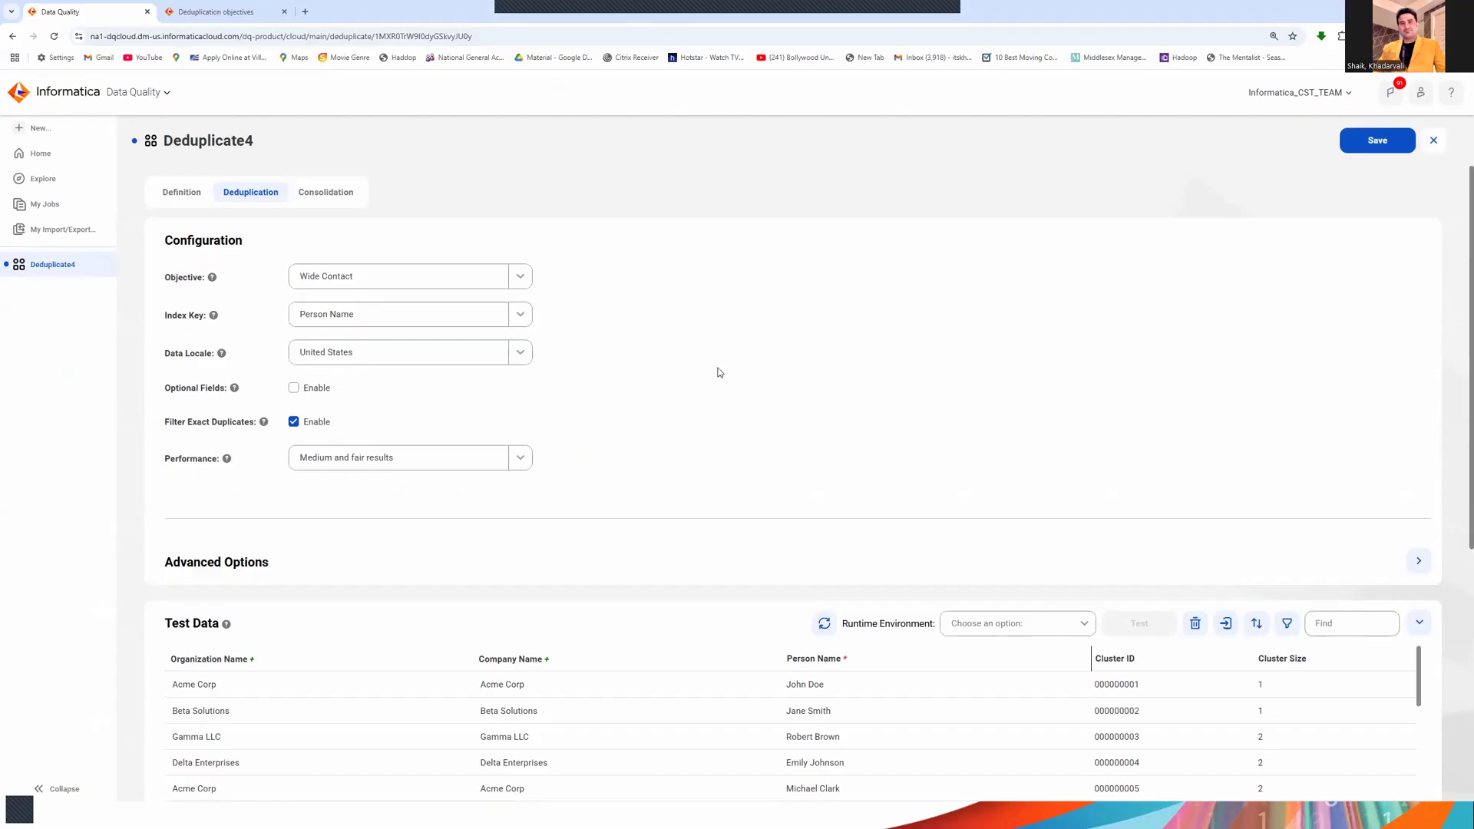
scroll(712, 466, "down", 2)
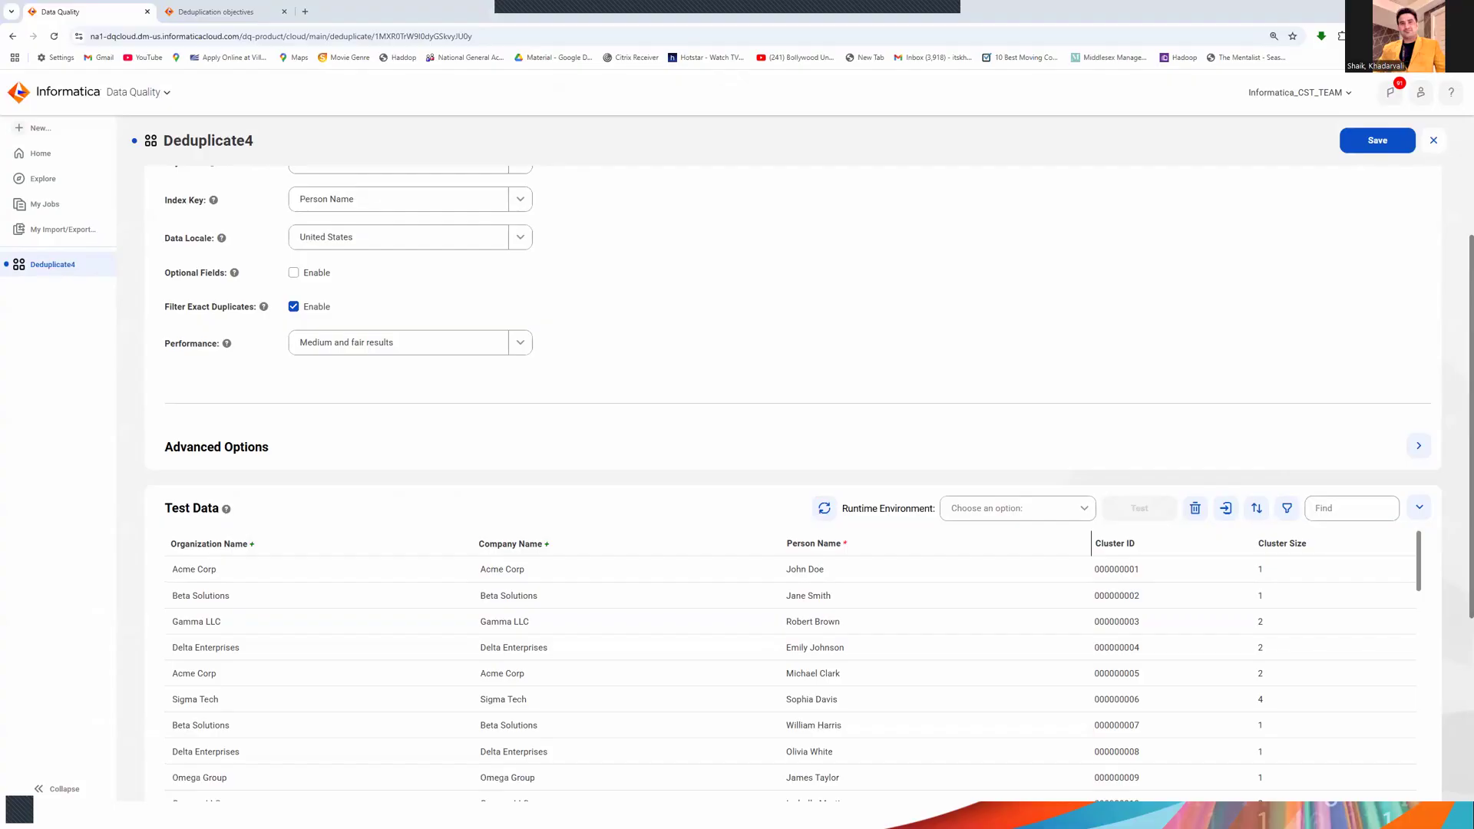
Switch to the contact_data_V1 workbook in Excel and auto-fit the widths of all its columns.
left_click(702, 814)
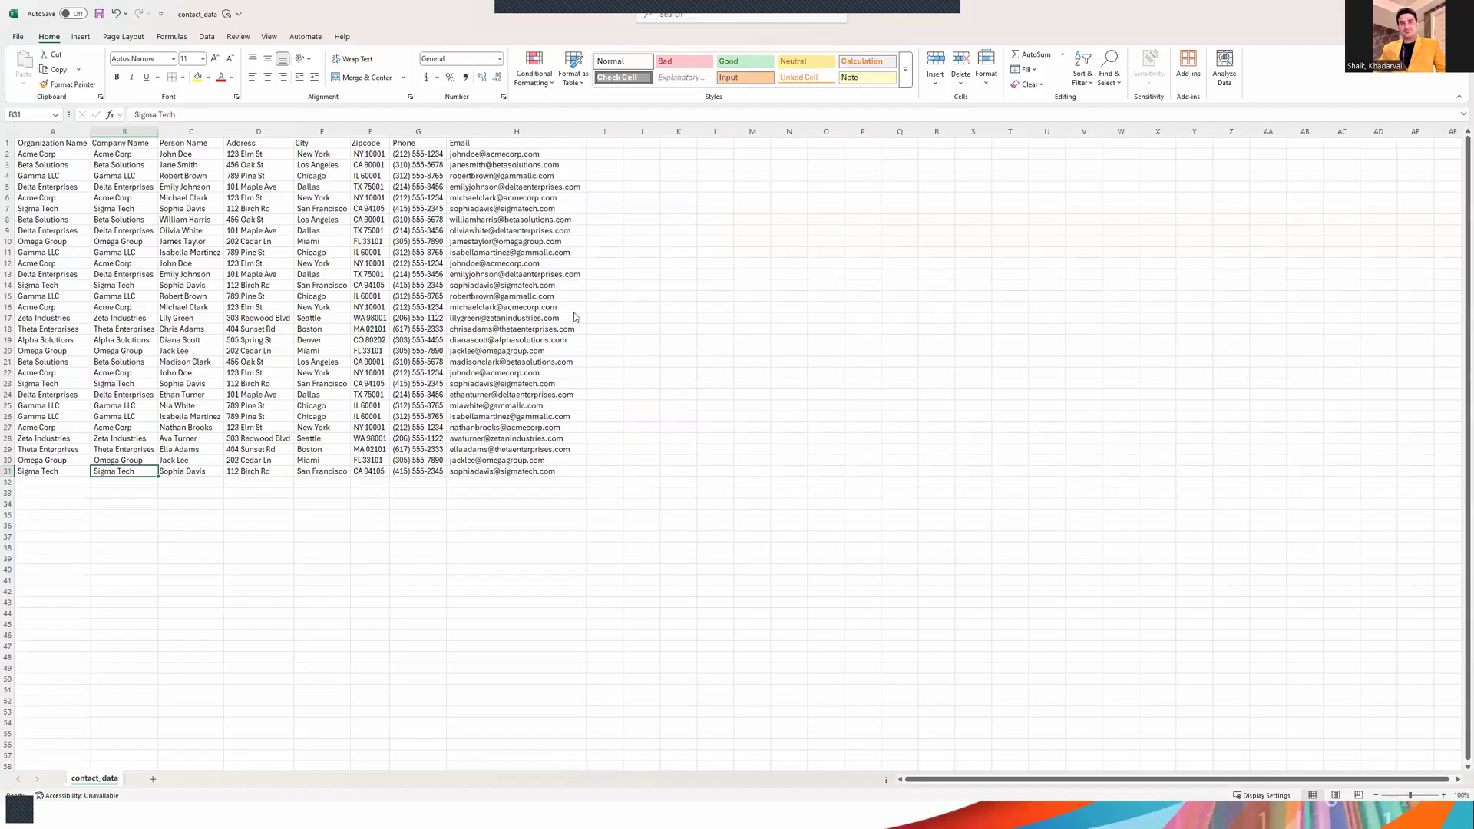
key("alt+Tab")
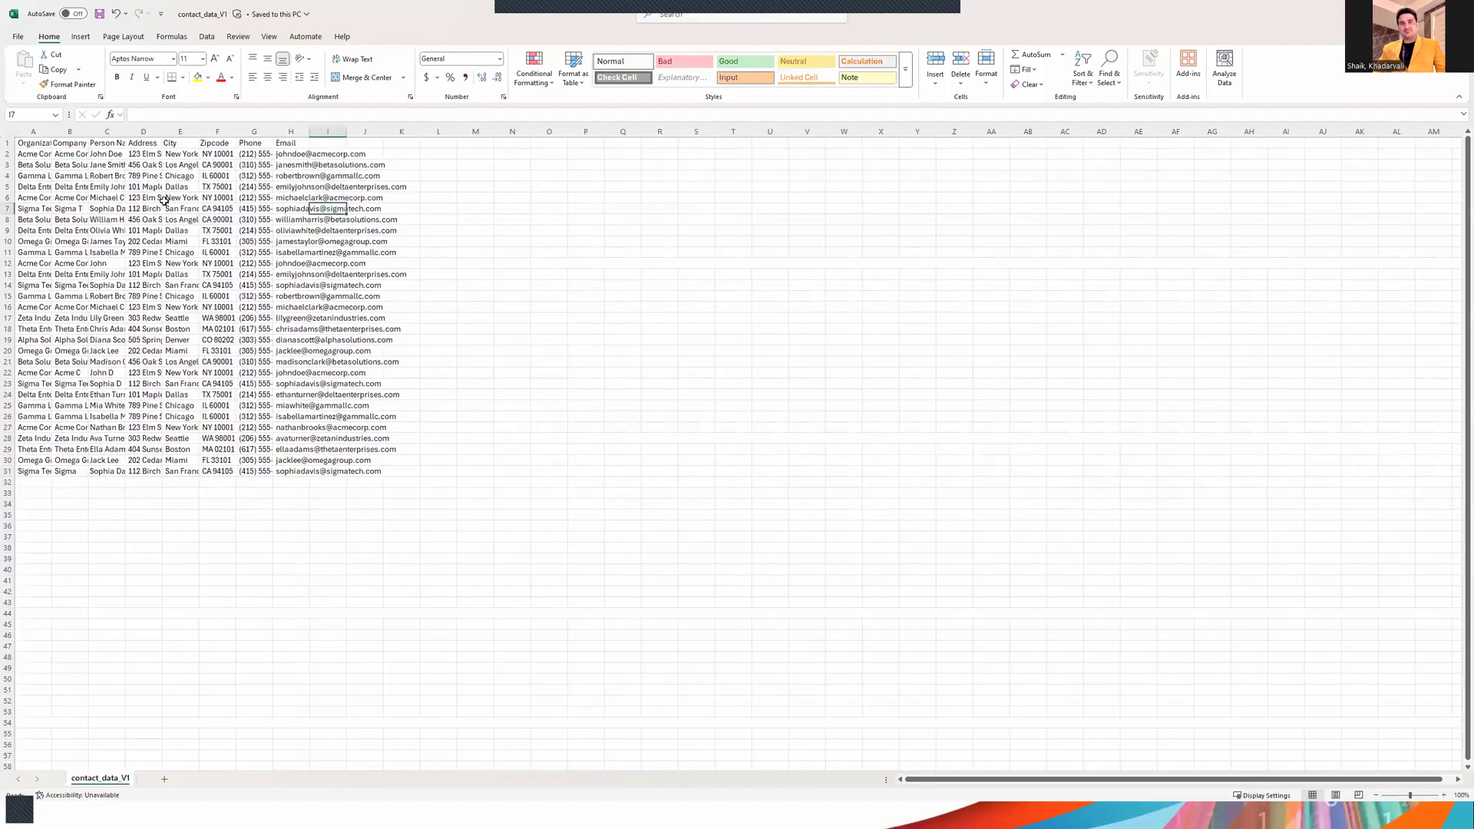
left_click(11, 130)
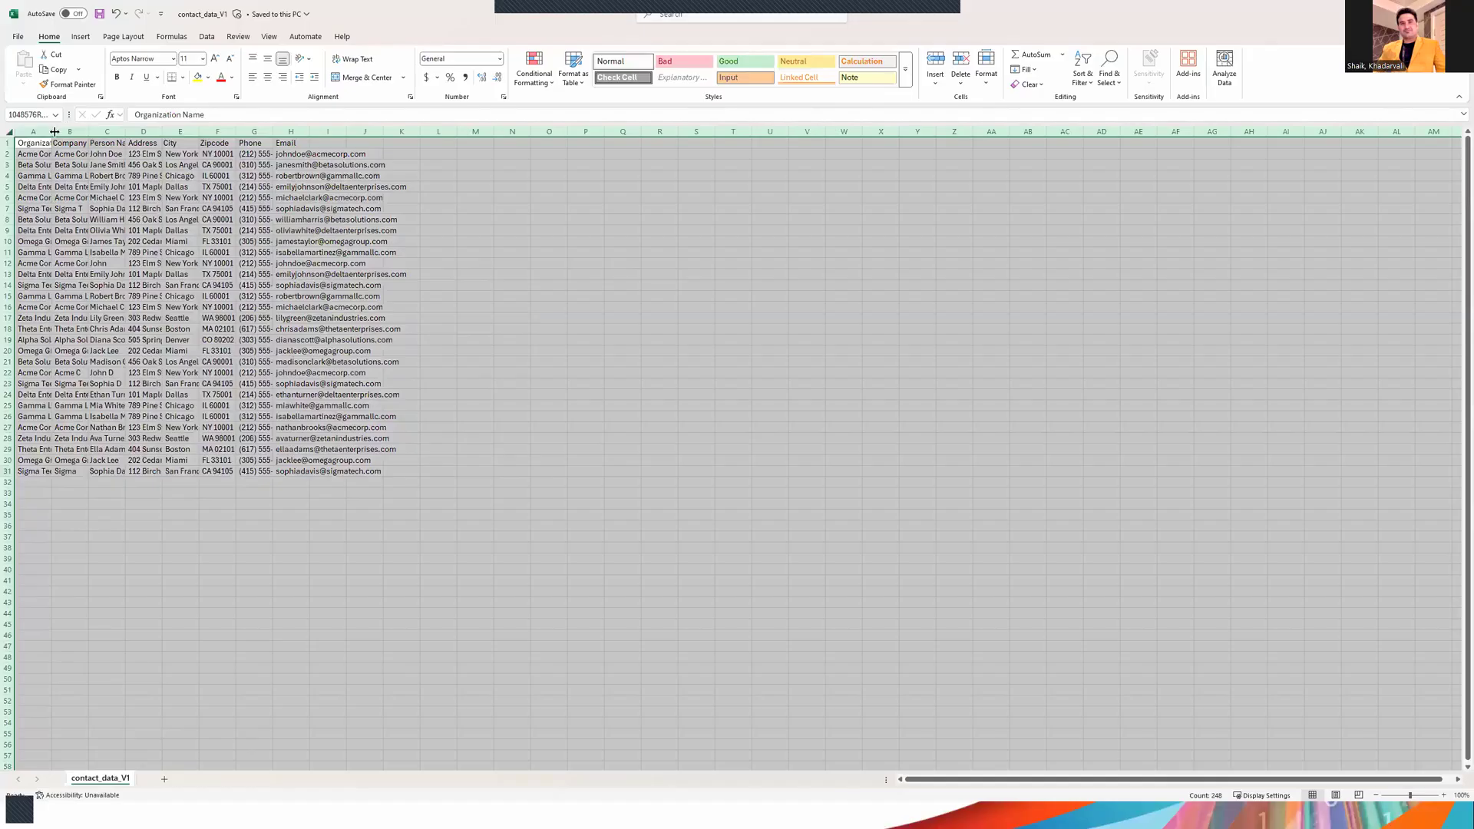
double_click(51, 133)
left_click(478, 354)
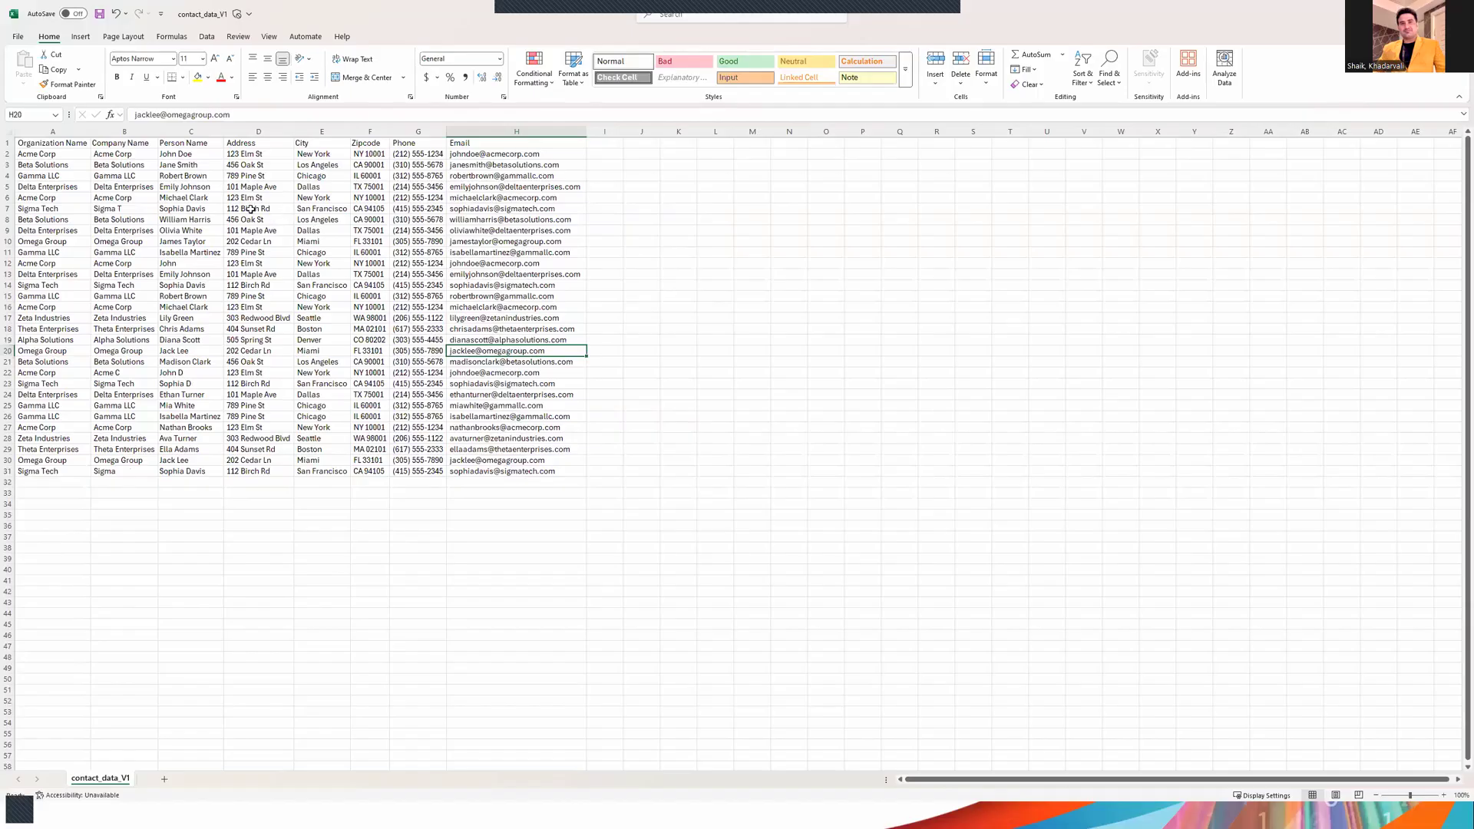
Compare the person and company name variants in the Acme Corp and Sigma Tech rows of contact_data_V1.
left_click(188, 156)
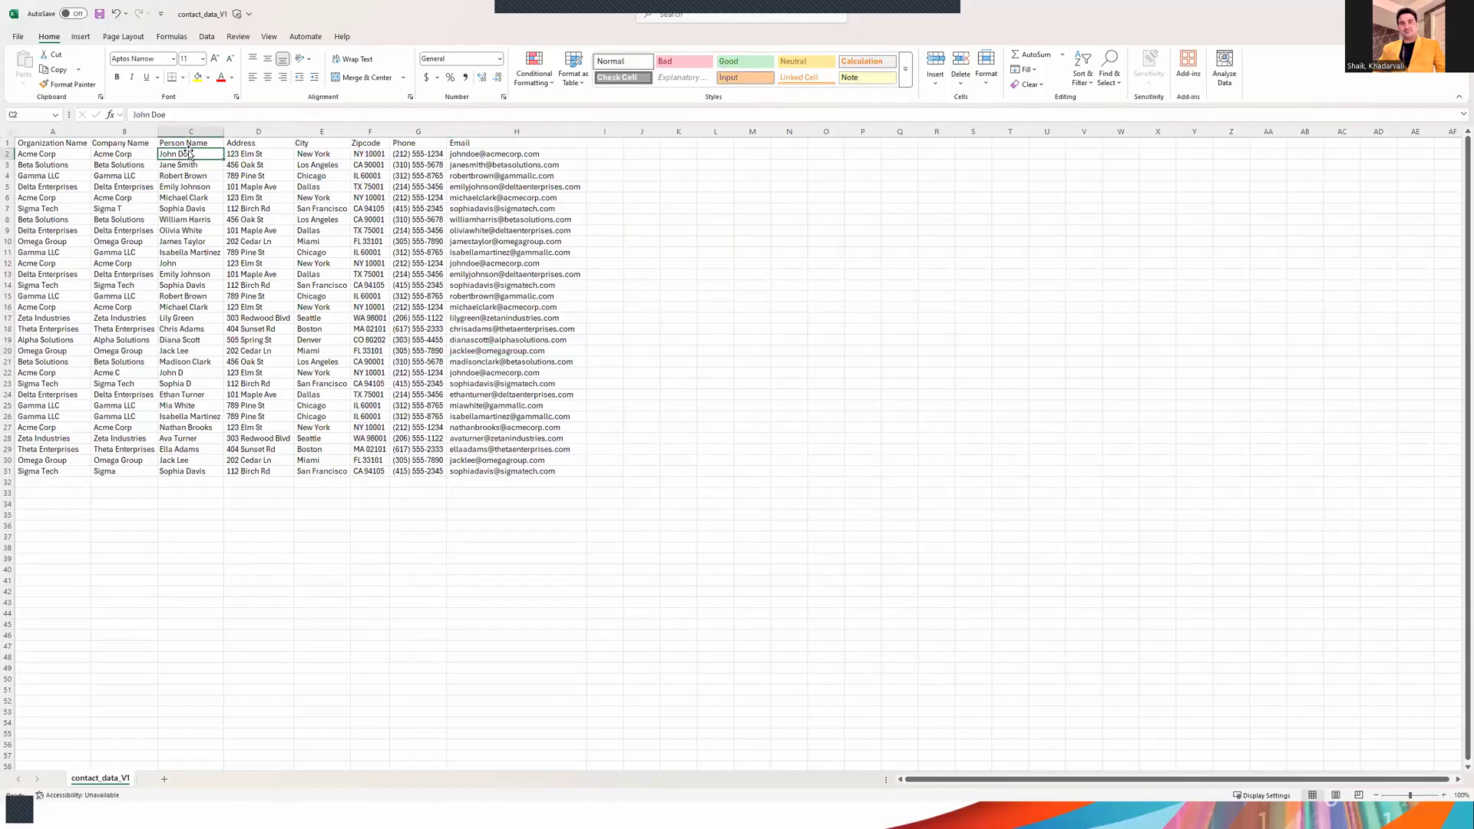
left_click(176, 266)
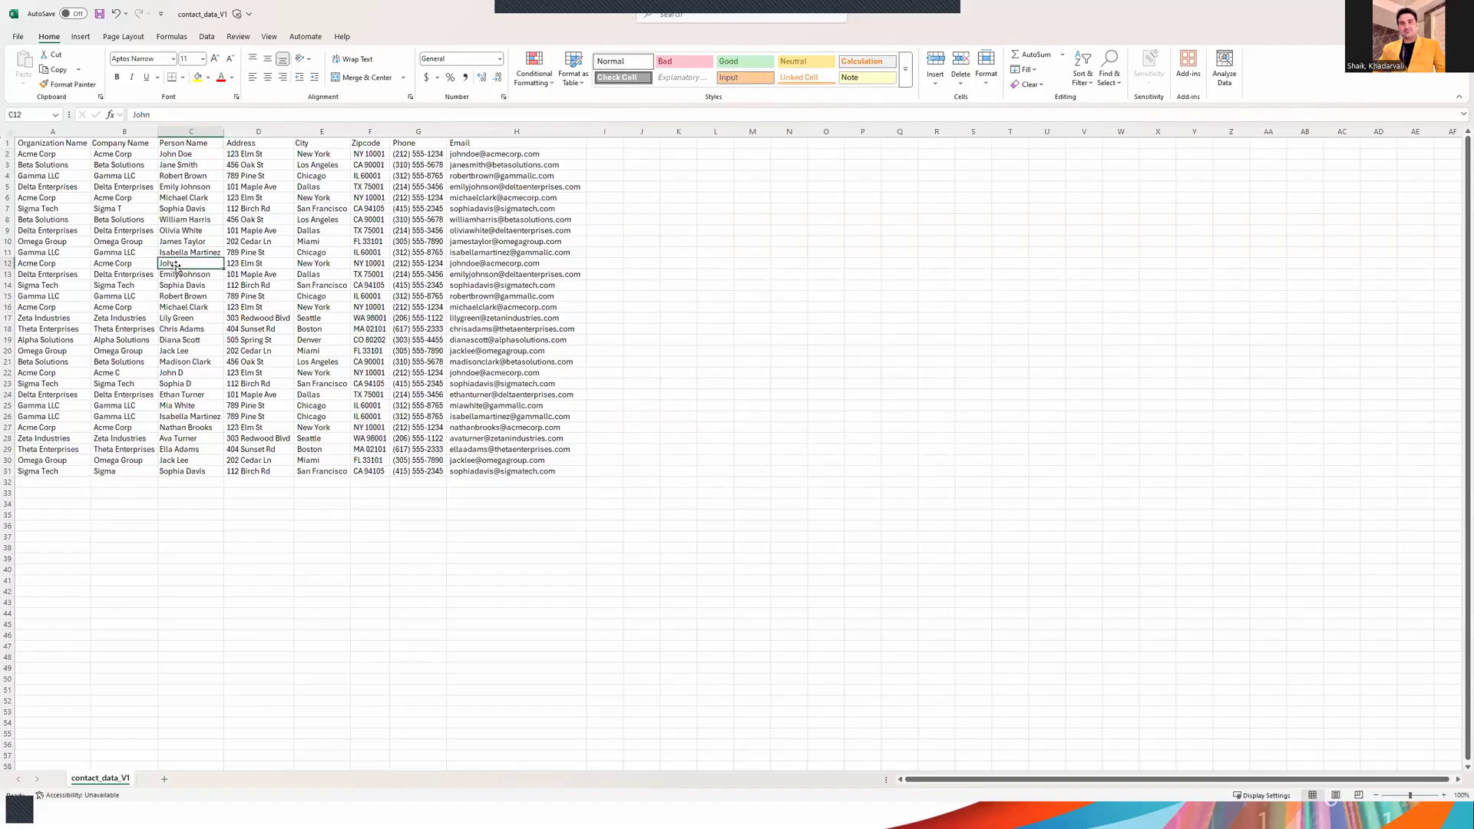
left_click(184, 474)
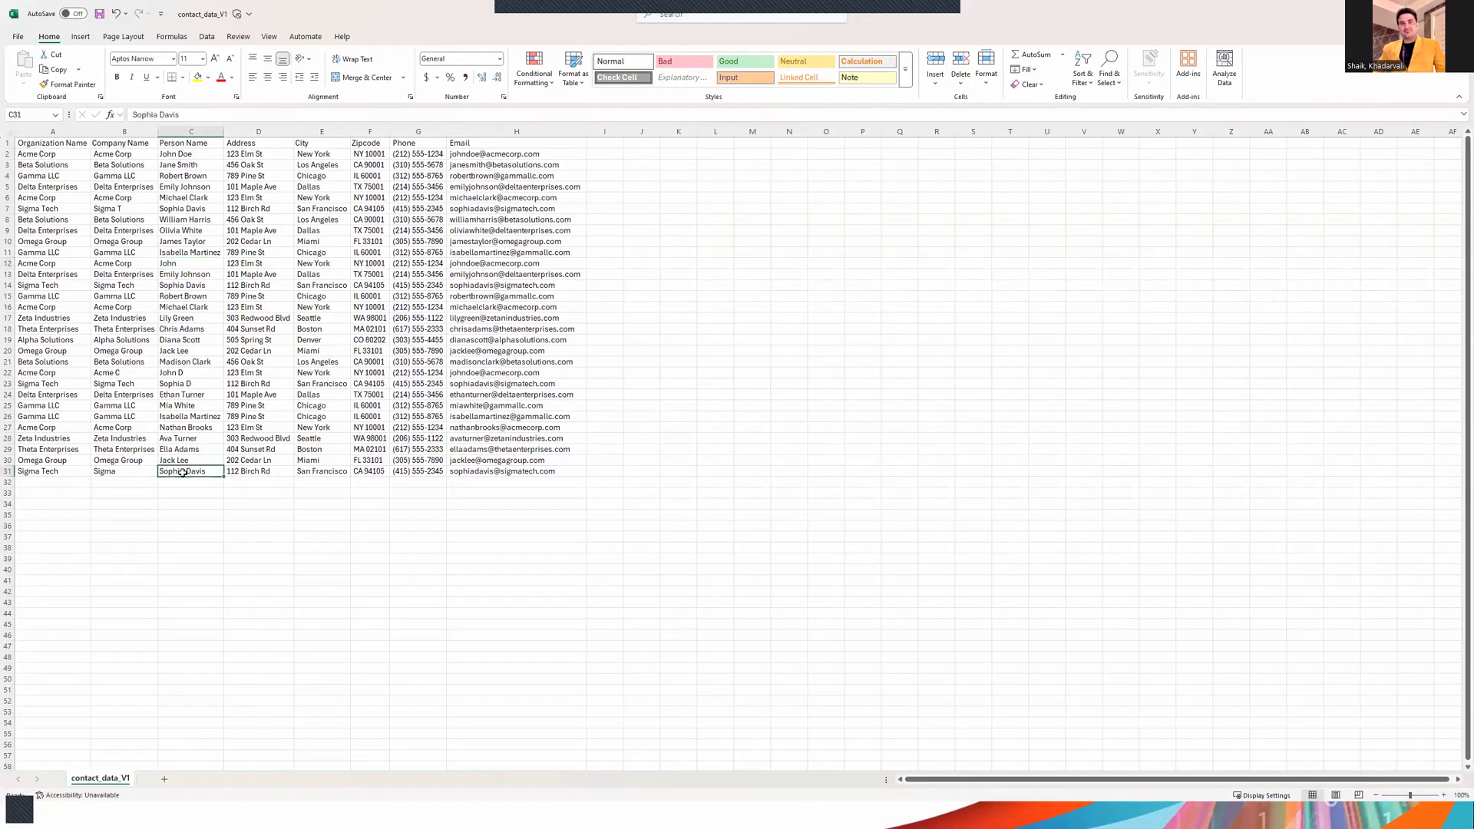
left_click(120, 472)
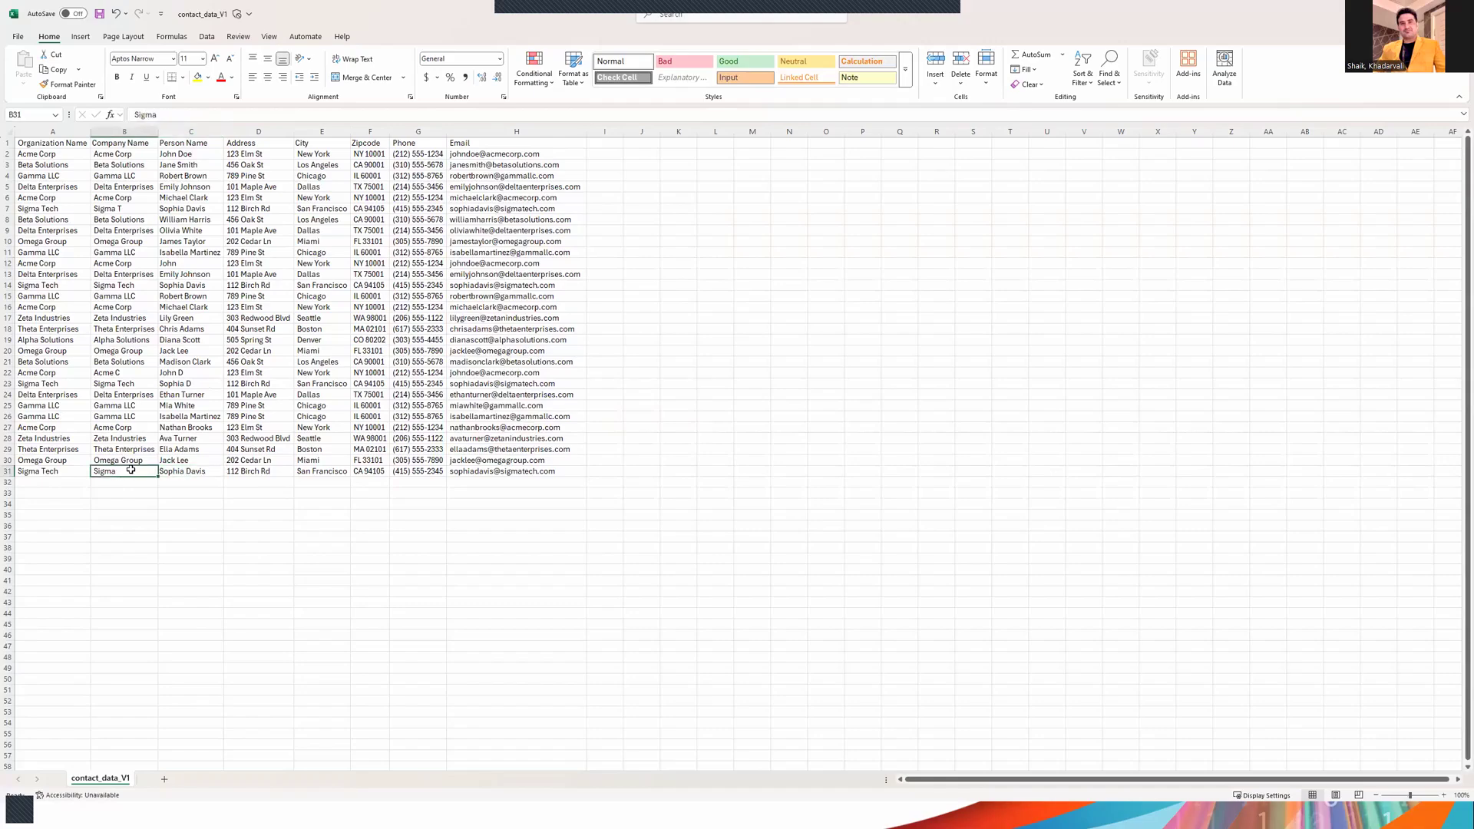
left_click(125, 384)
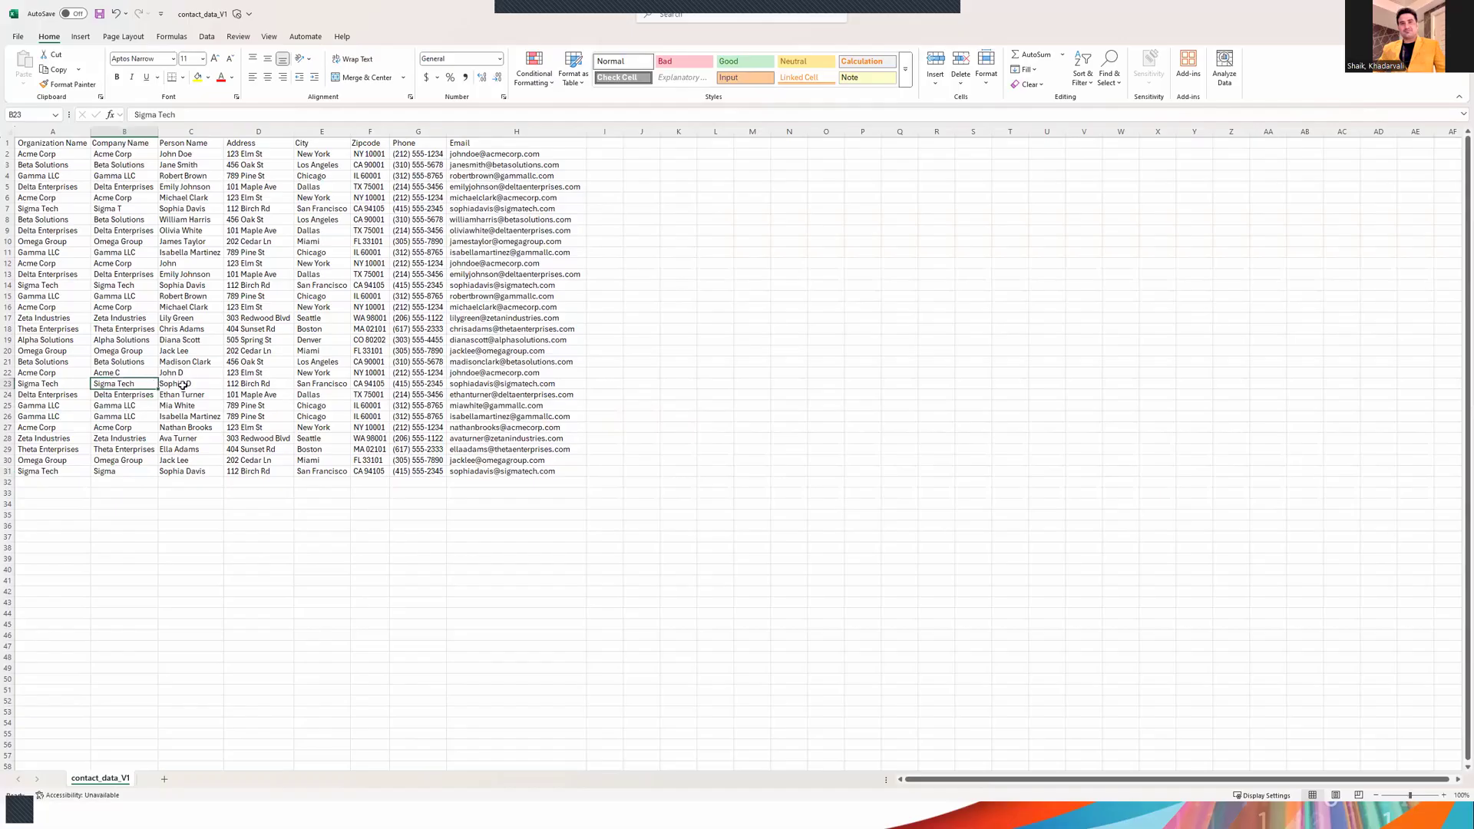
left_click(187, 383)
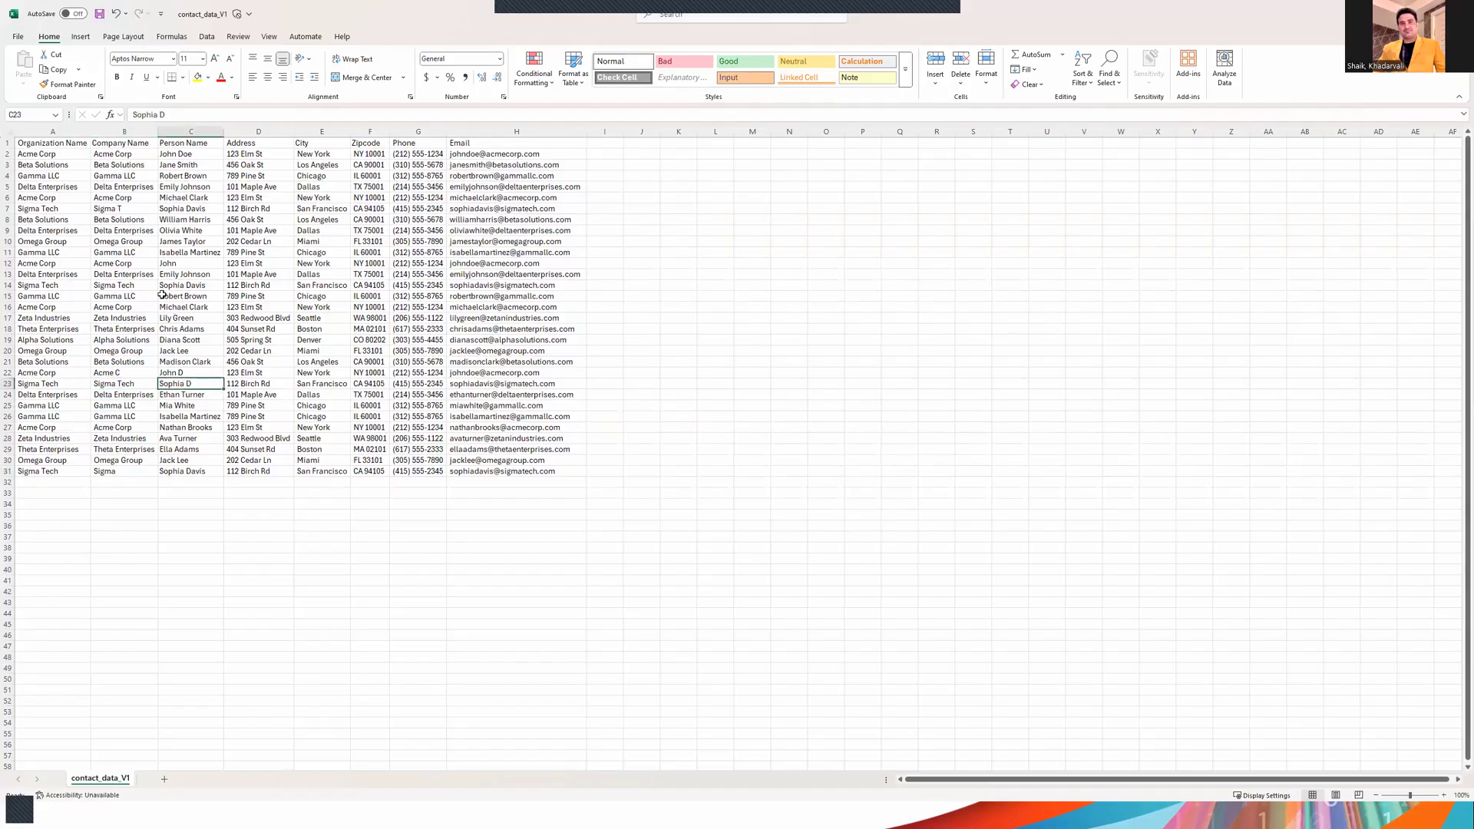
left_click(124, 284)
left_click(188, 284)
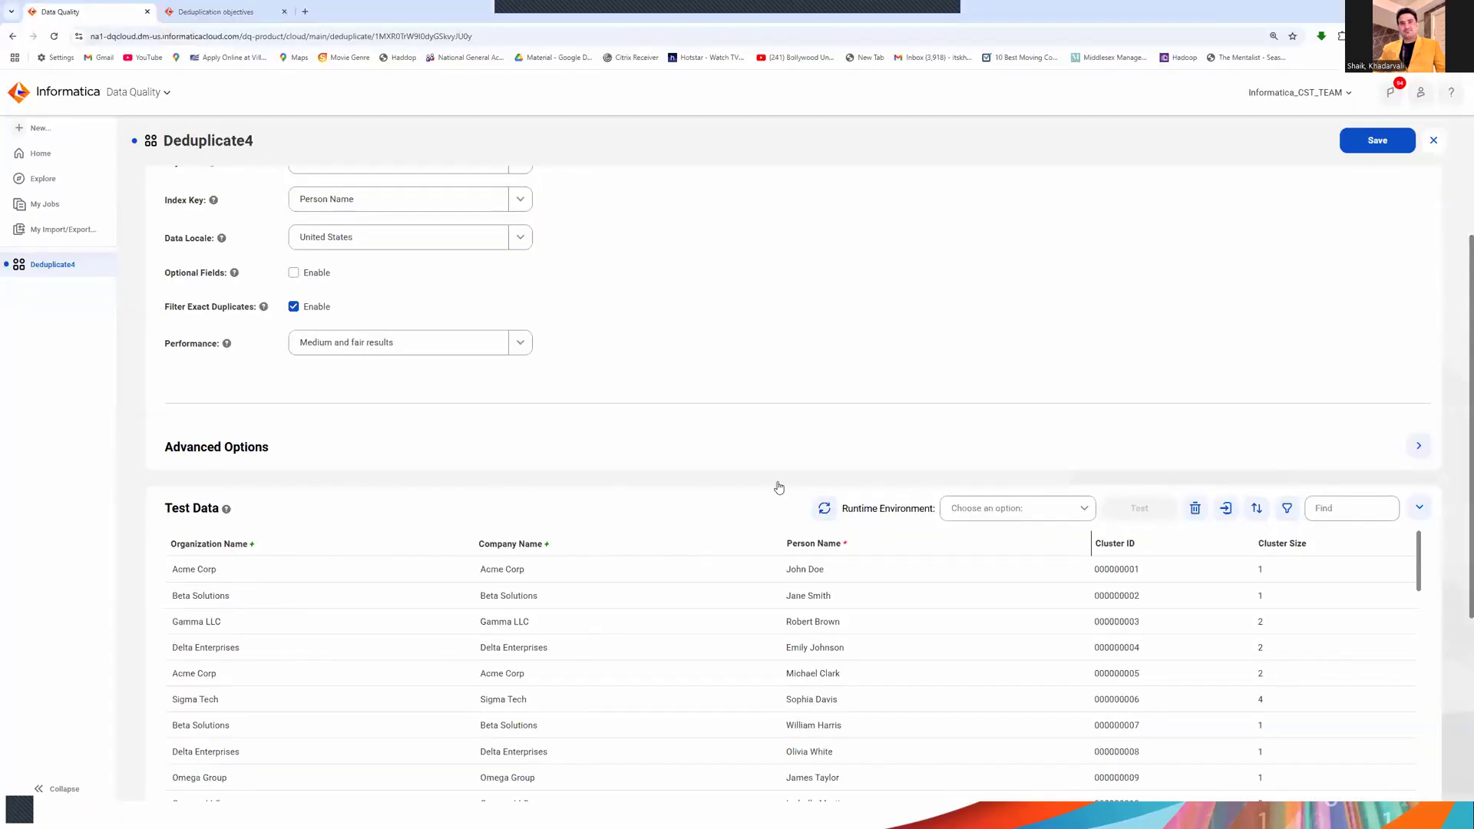
Switch back to Deduplicate4 in the browser and import contact_data_V1.csv as test data, starting below the header row.
scroll(887, 369, "down", 3)
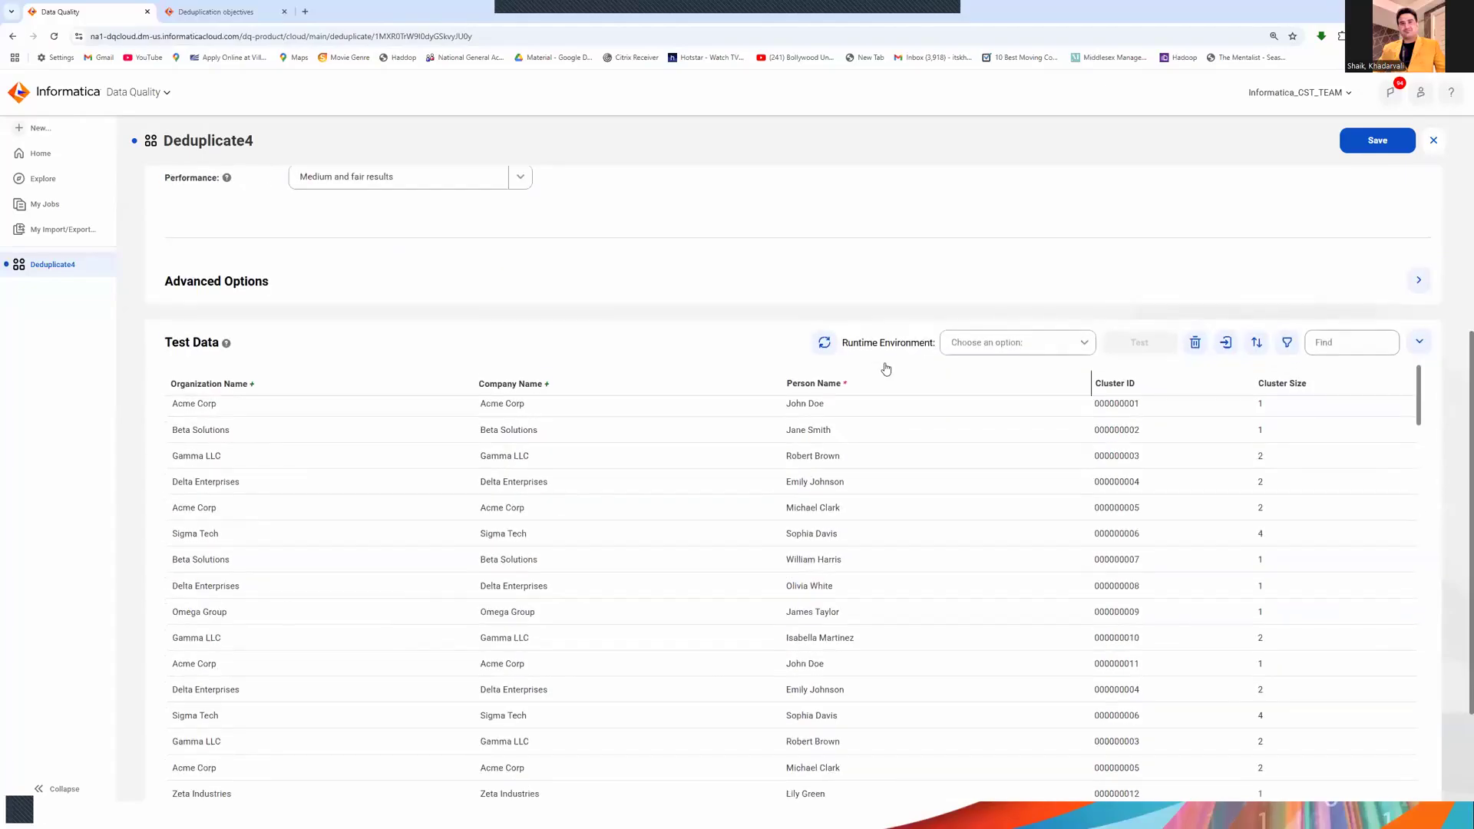
left_click(1078, 336)
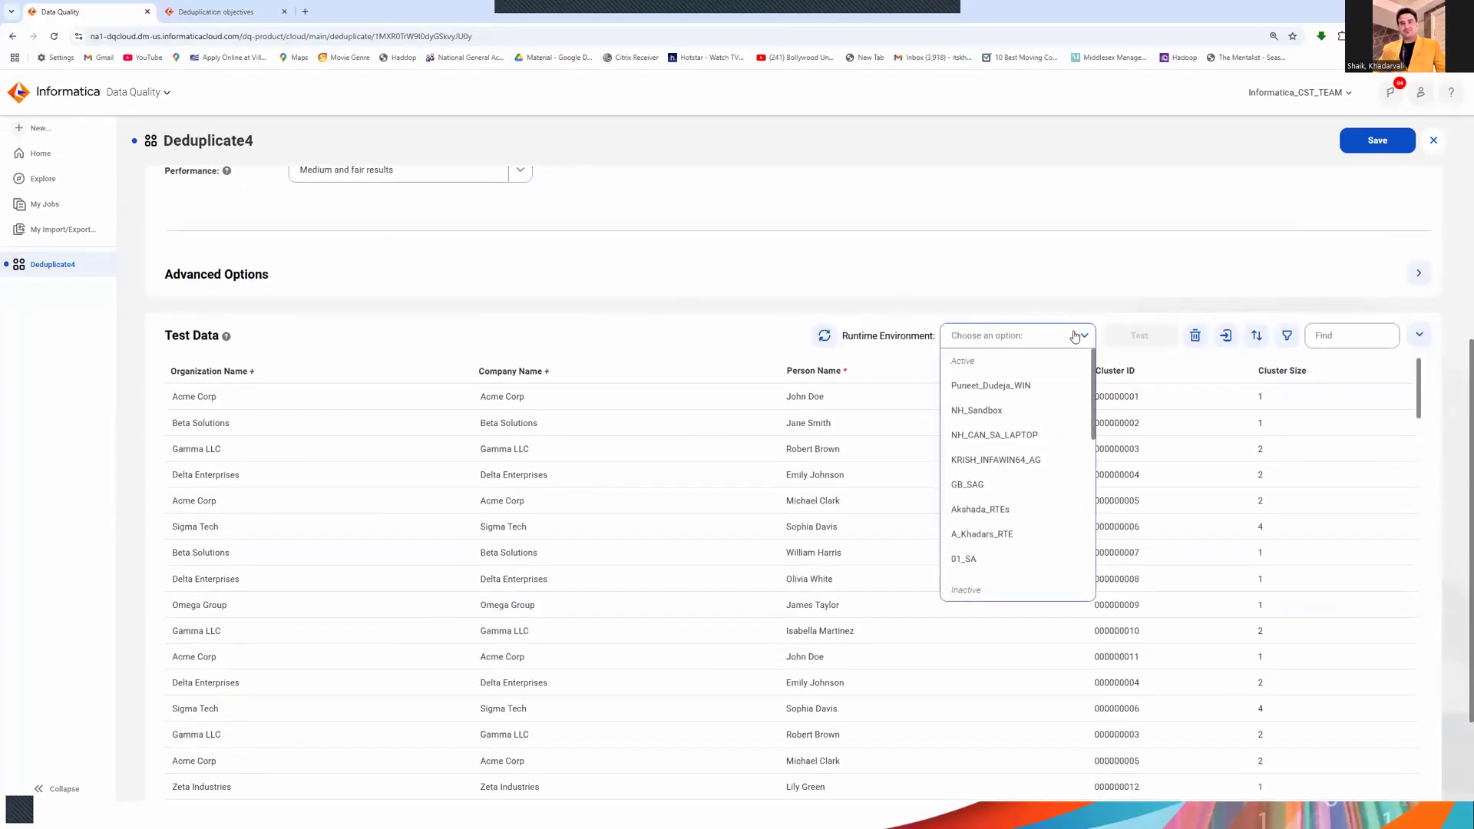
left_click(1226, 334)
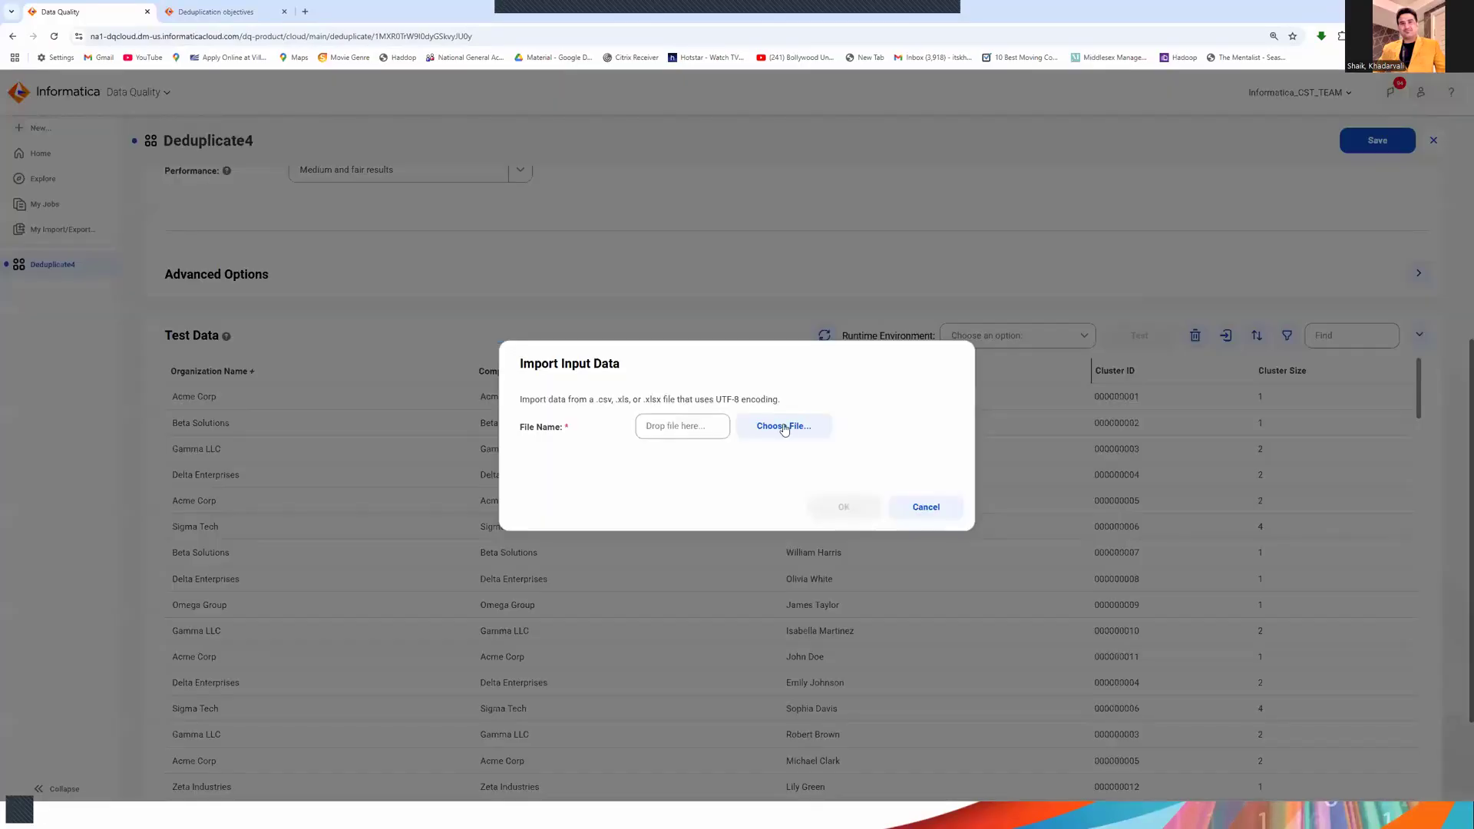
left_click(784, 426)
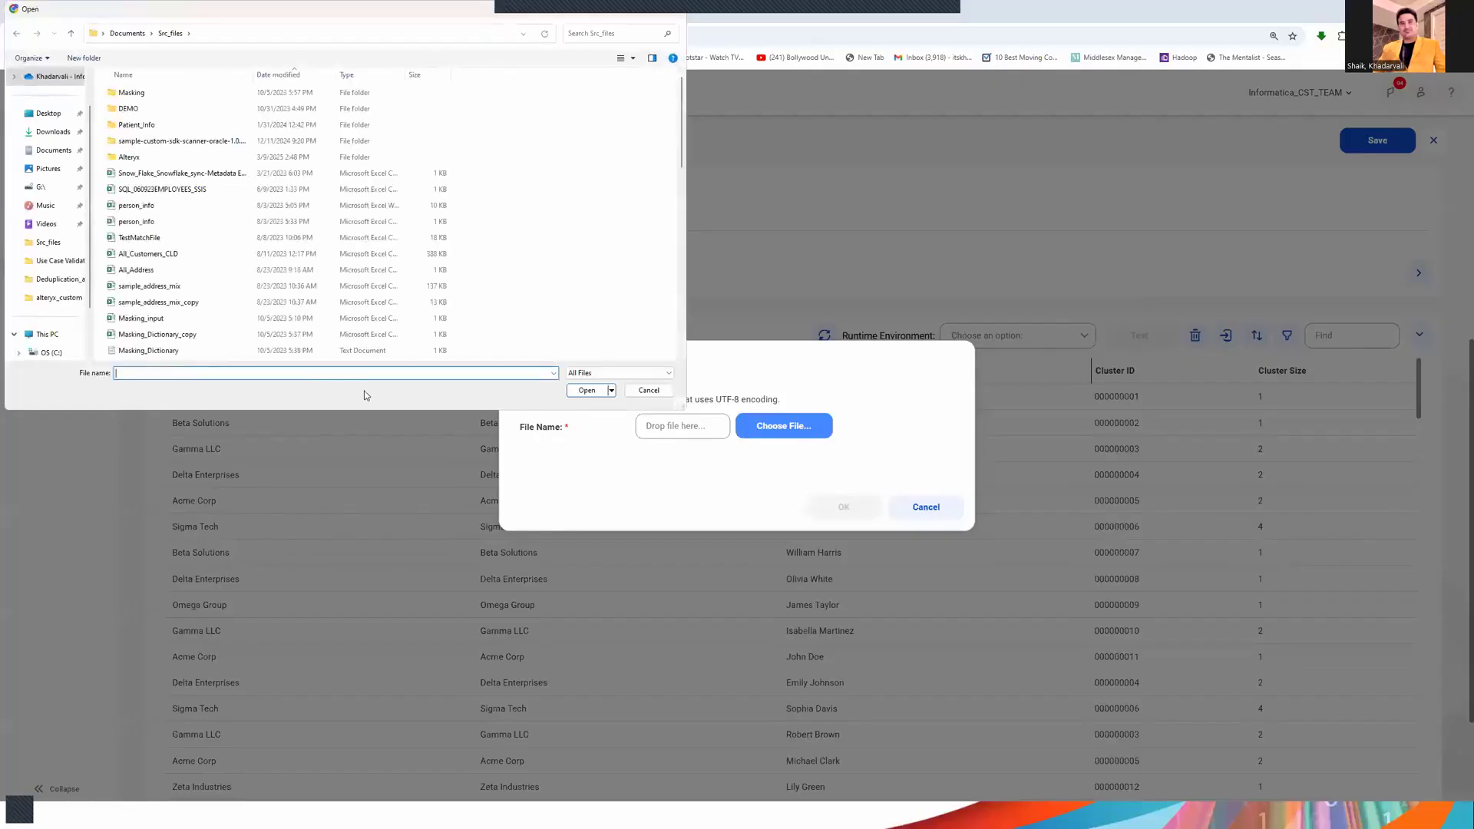
type("contact_data_V1.csv")
left_click(587, 390)
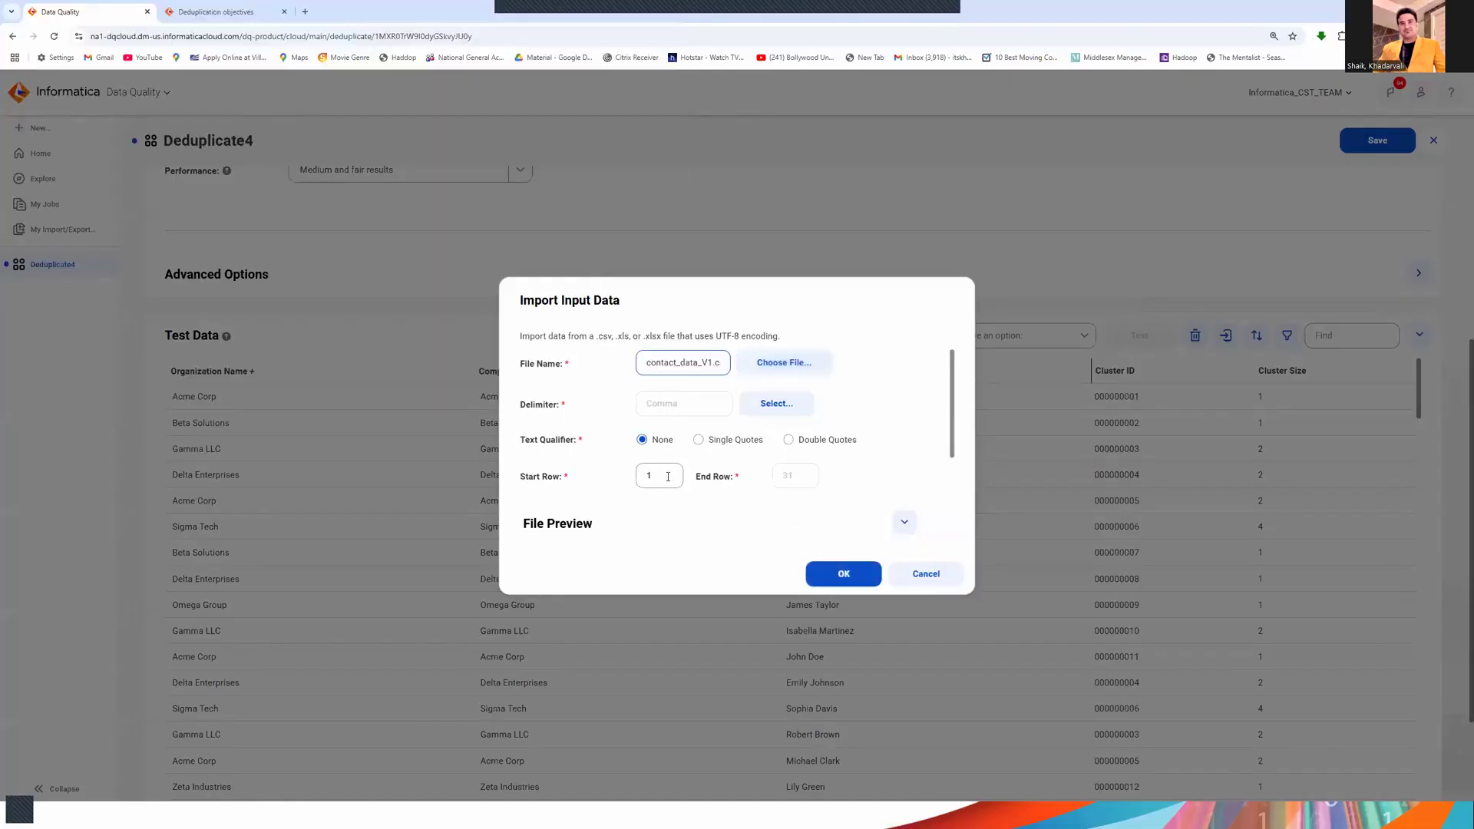
left_click_drag(668, 476, 609, 482)
left_click(850, 573)
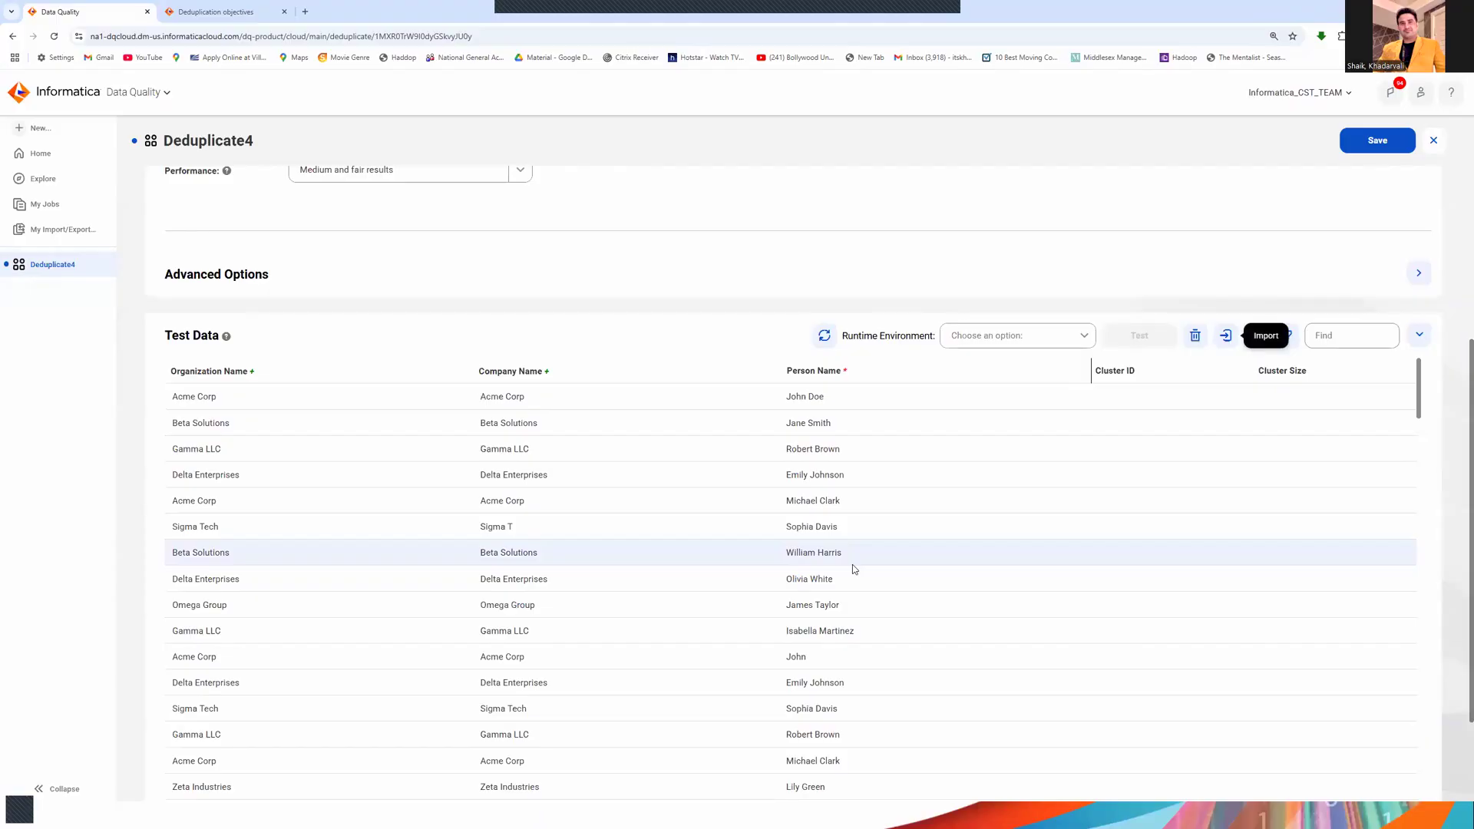
Look through the imported test records for shortened person and company names, and check the Performance setting.
scroll(963, 466, "up", 1)
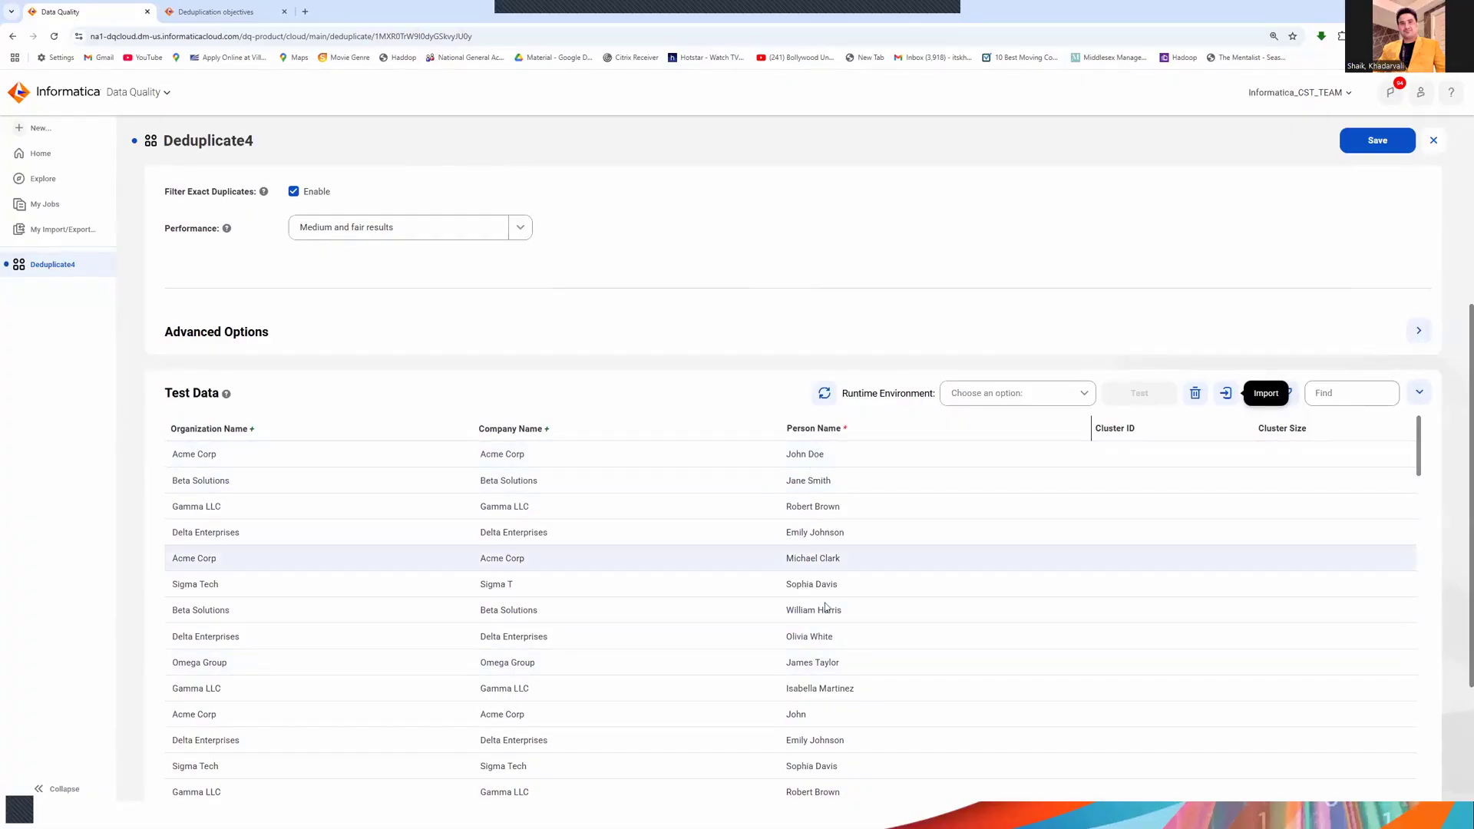
scroll(815, 706, "down", 2)
scroll(845, 653, "down", 1)
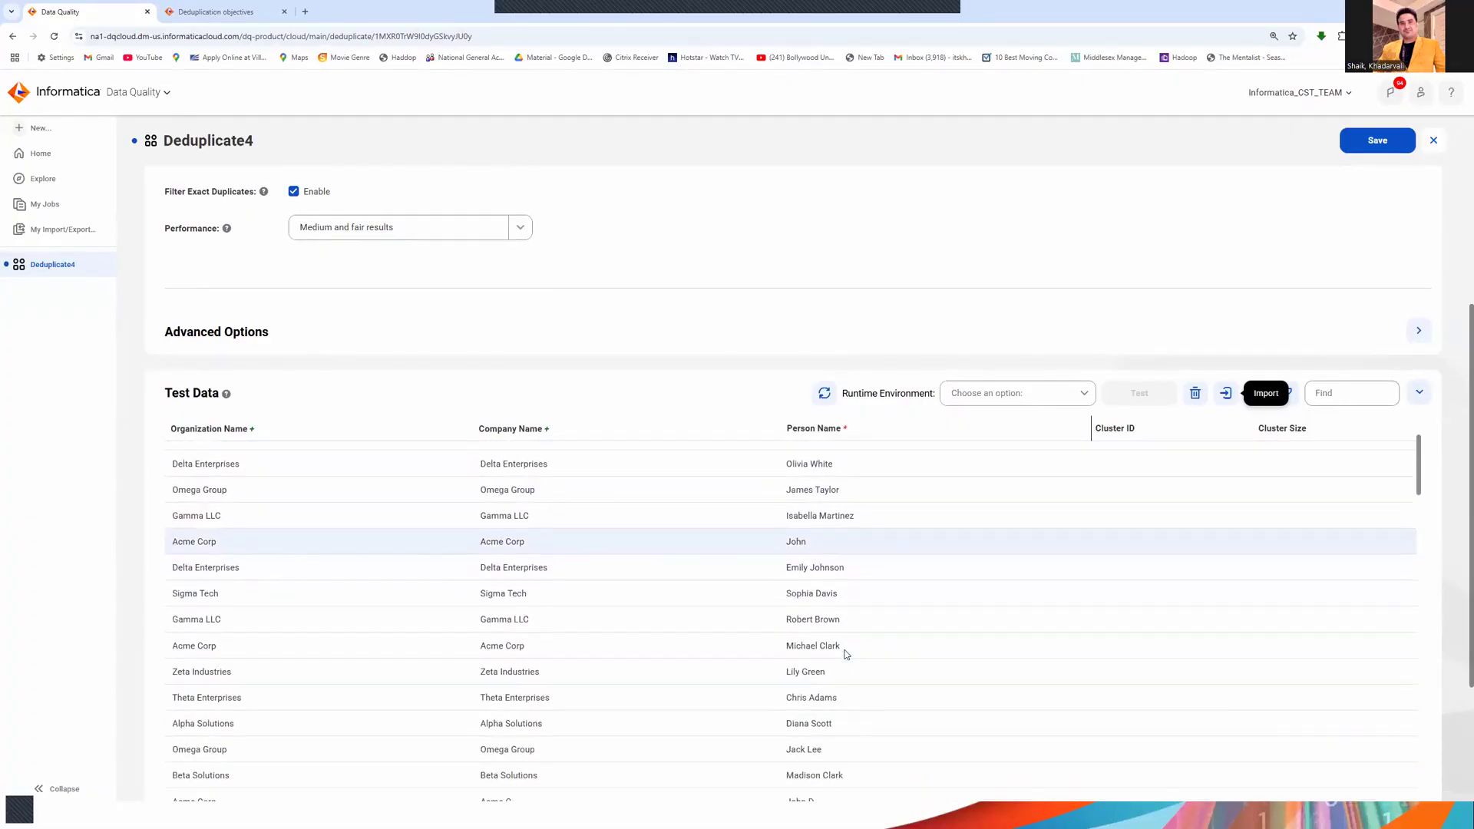
scroll(843, 604, "down", 3)
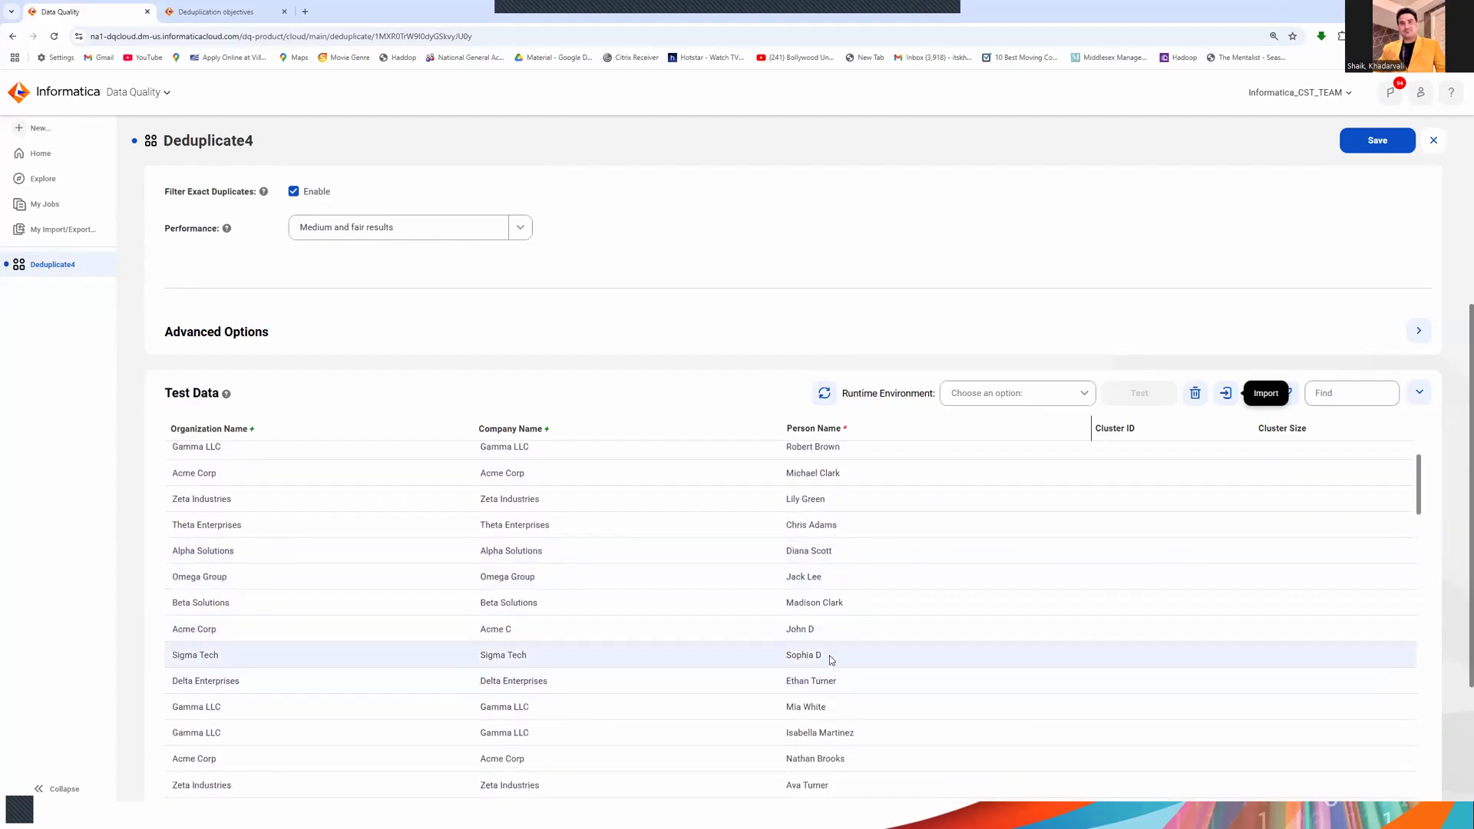
scroll(831, 659, "down", 3)
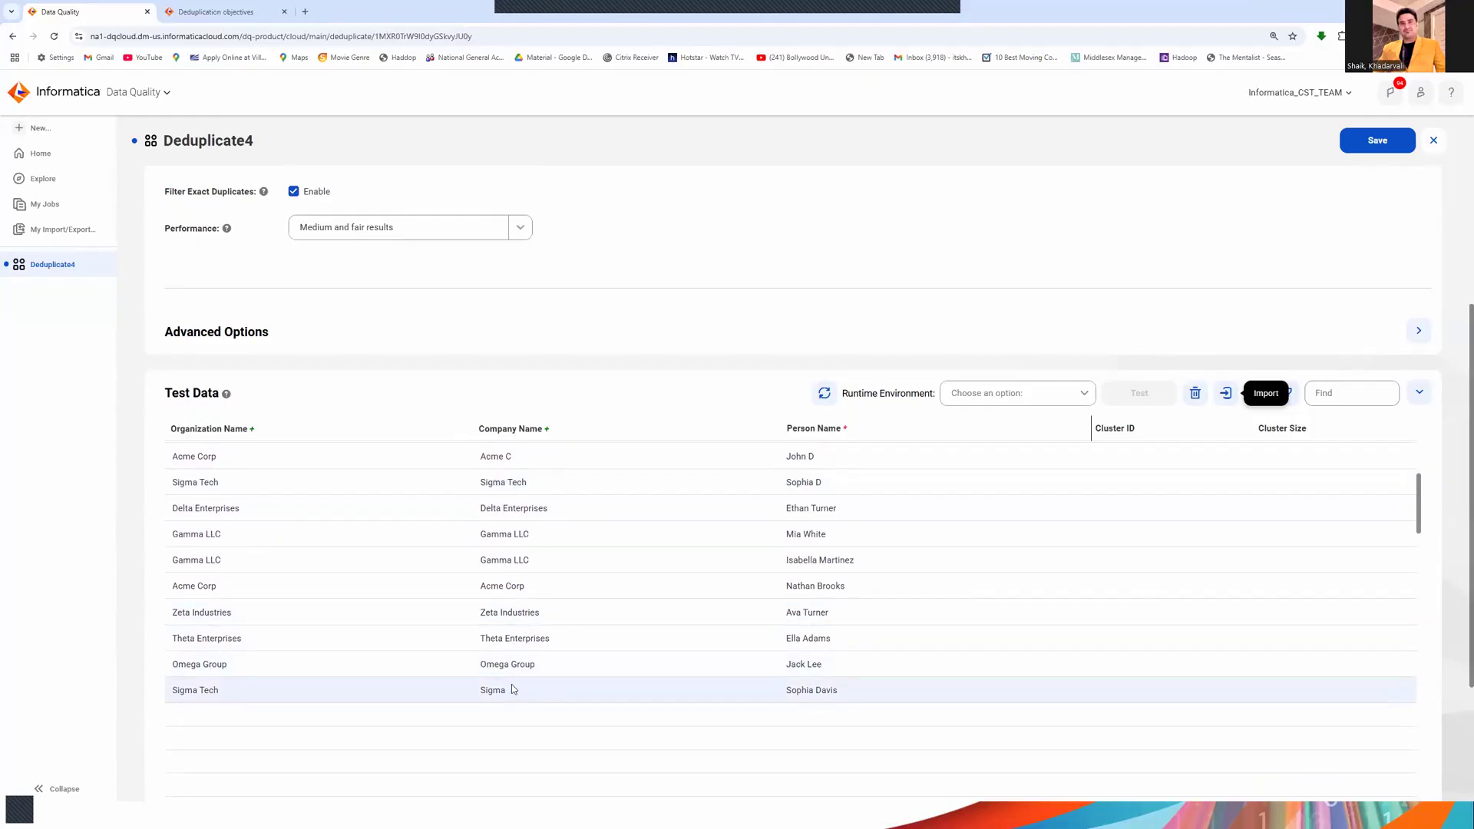
scroll(522, 484, "up", 4)
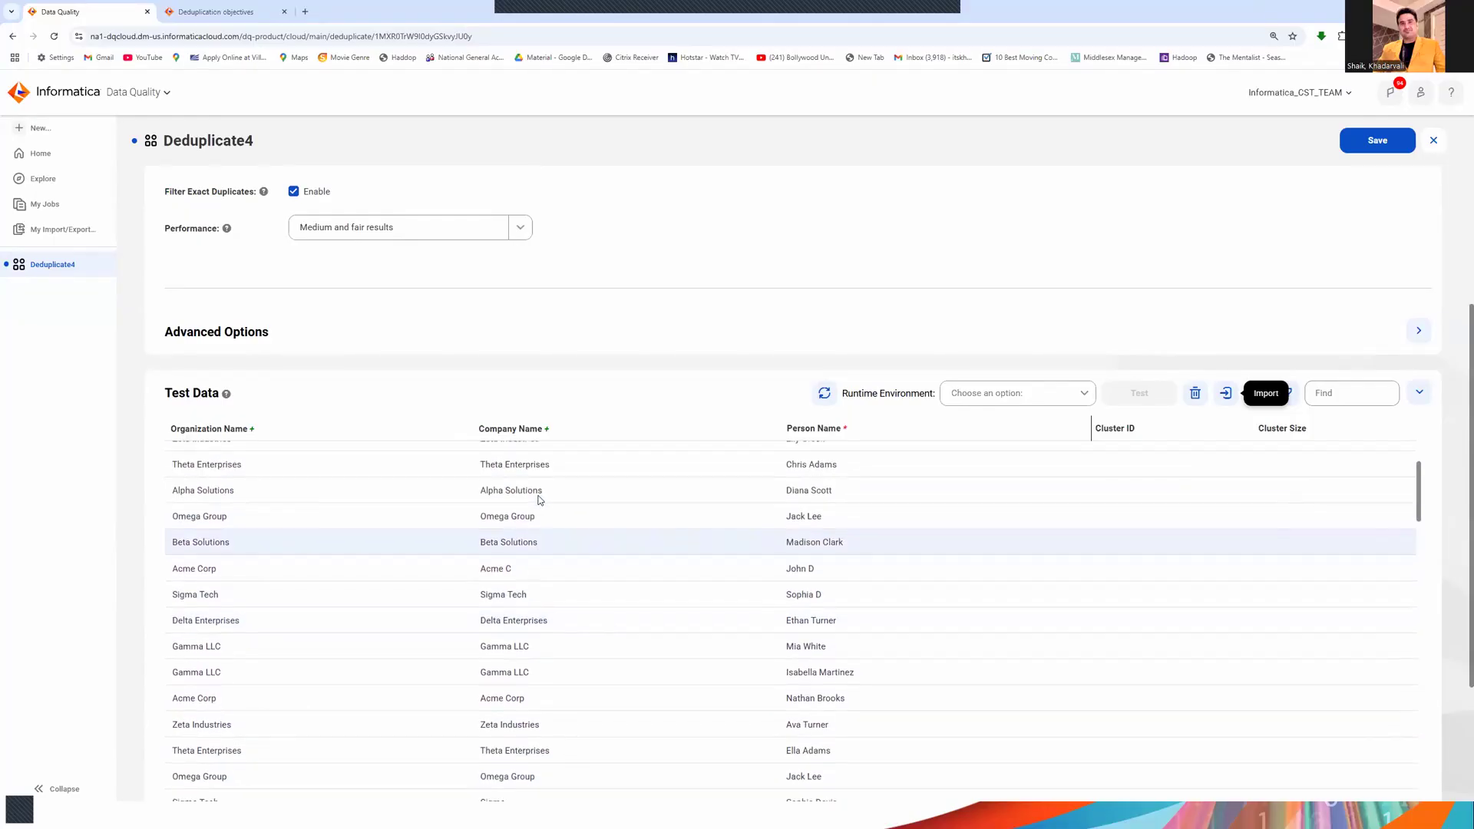
scroll(540, 500, "up", 5)
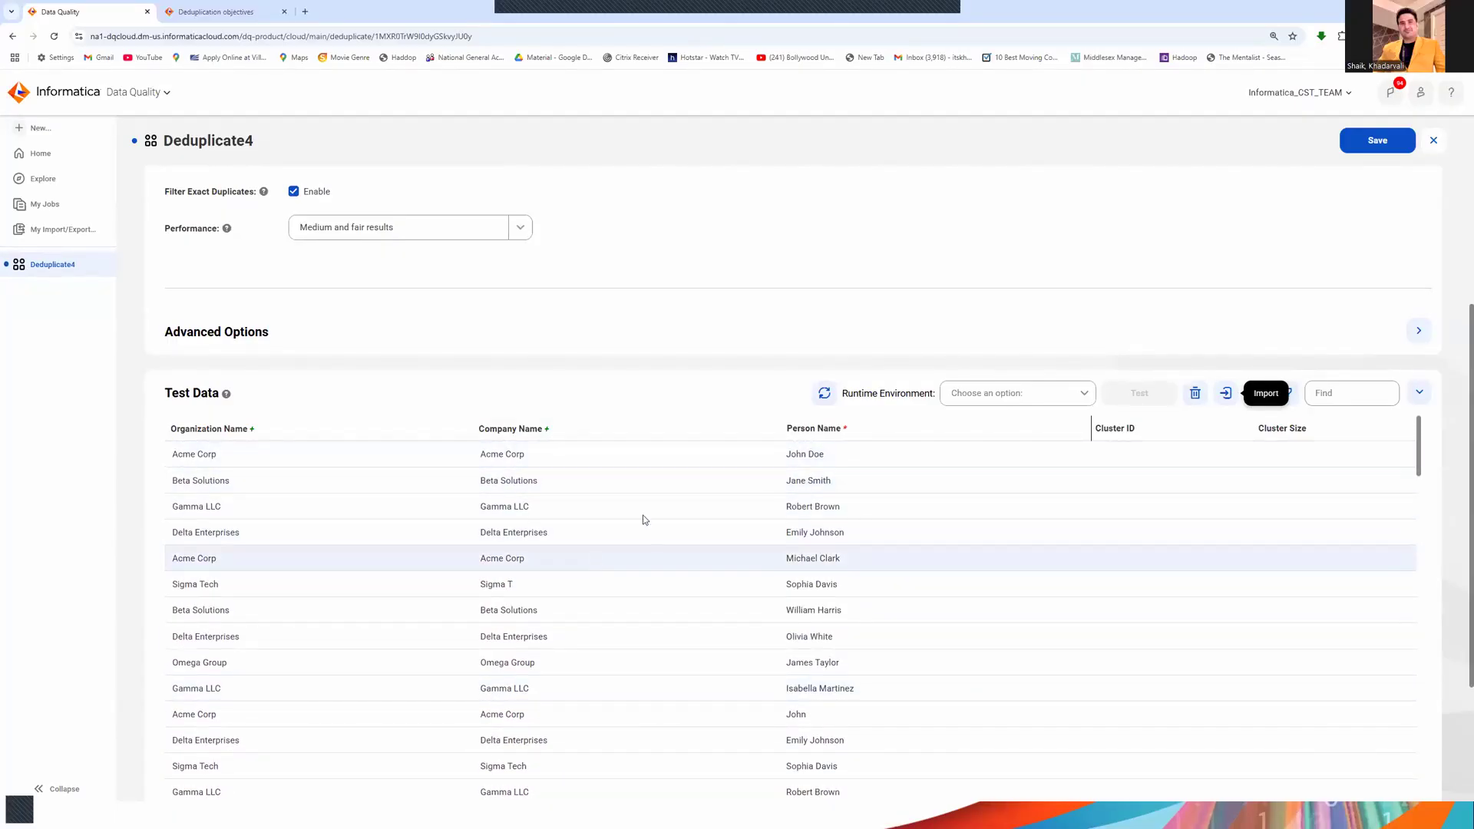
scroll(1023, 394, "up", 1)
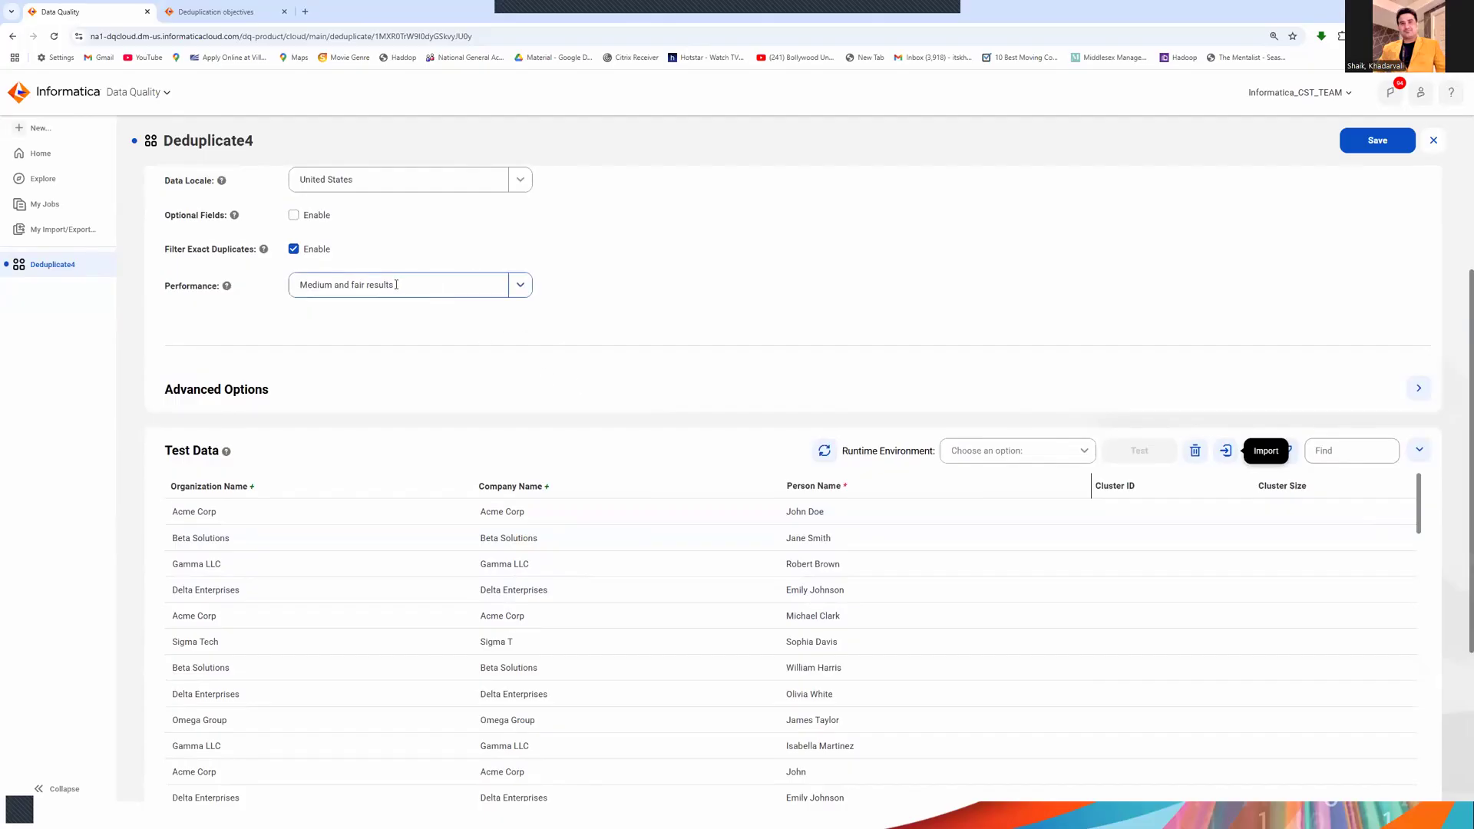
Select the A_Khadars_RTE runtime environment and run the deduplication test on the imported records.
left_click(1084, 453)
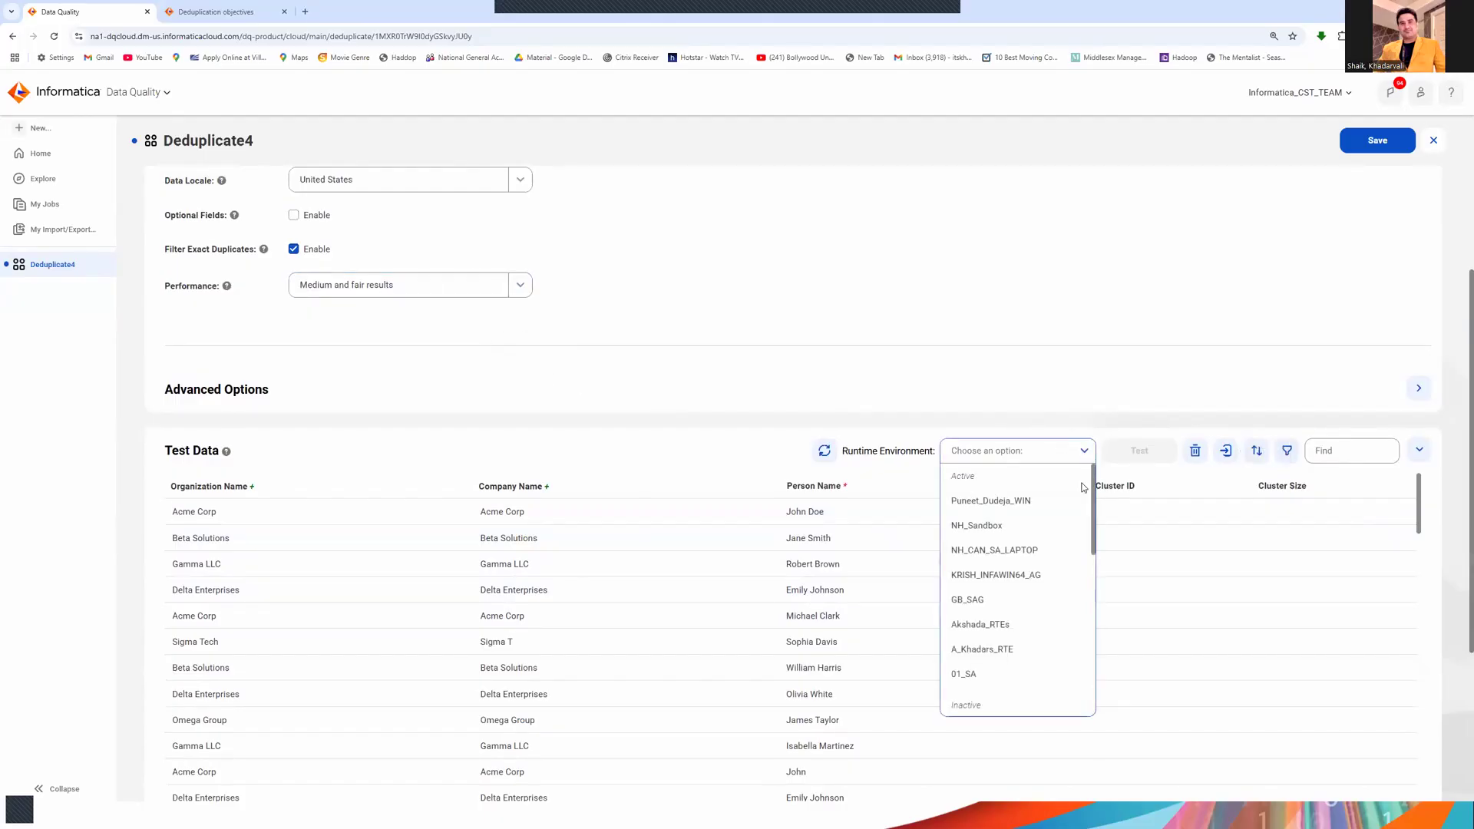
left_click(991, 651)
left_click(1142, 452)
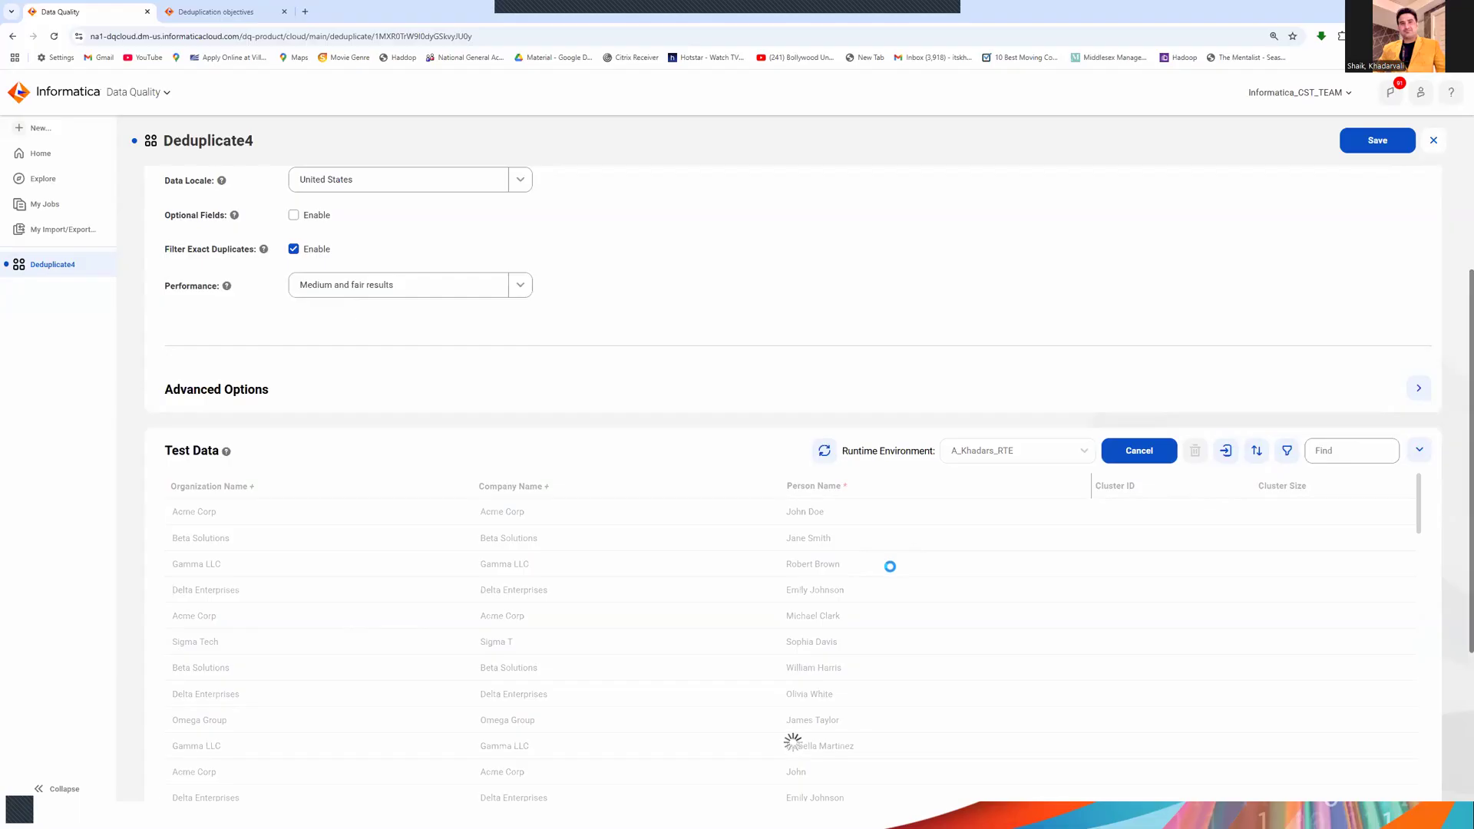
Review the cluster IDs and sizes in the test results, comparing the clusters assigned to the Sigma Tech records.
scroll(1244, 547, "down", 1)
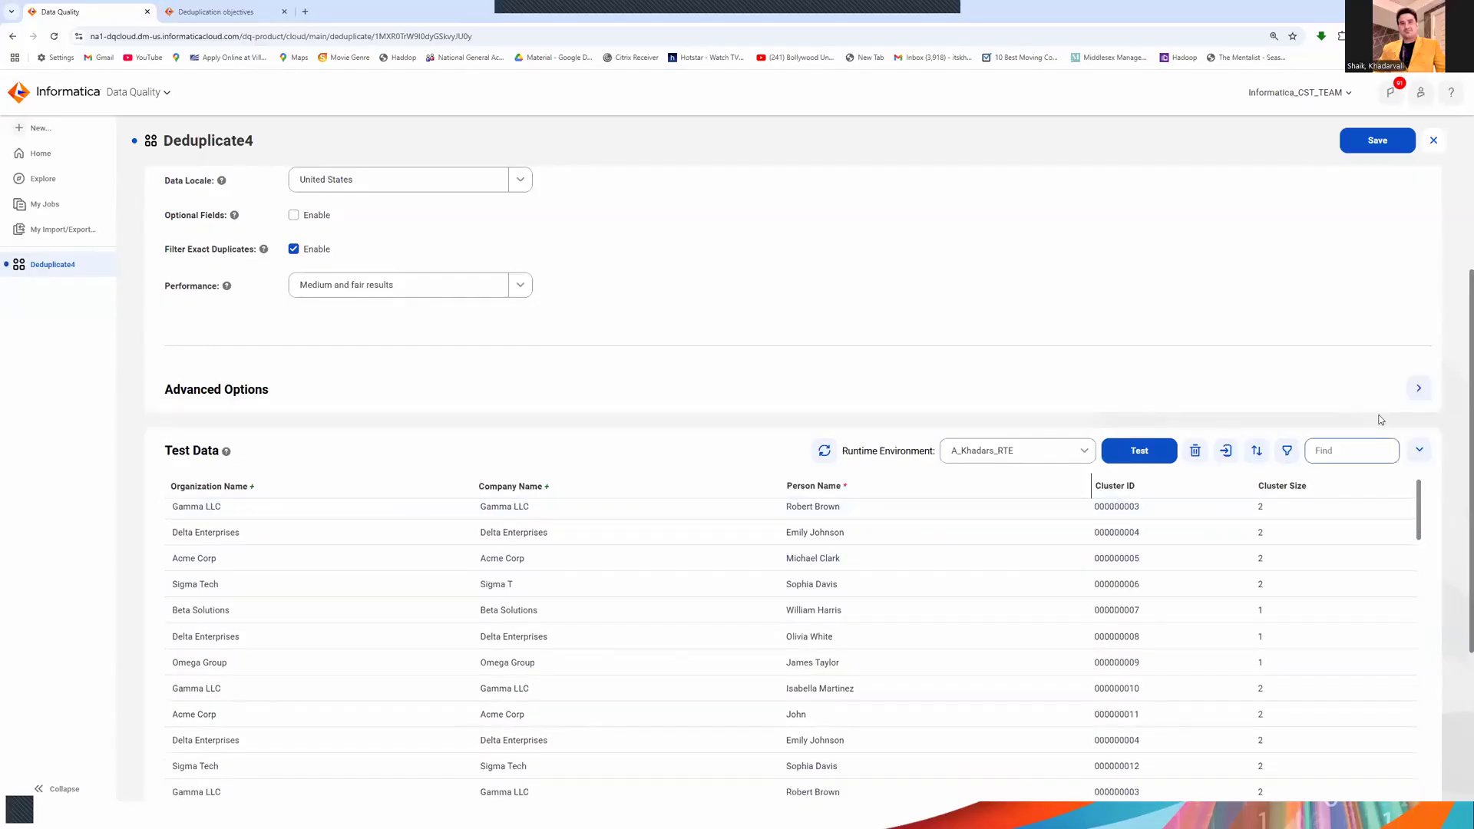
scroll(1173, 676, "up", 1)
scroll(1183, 656, "down", 4)
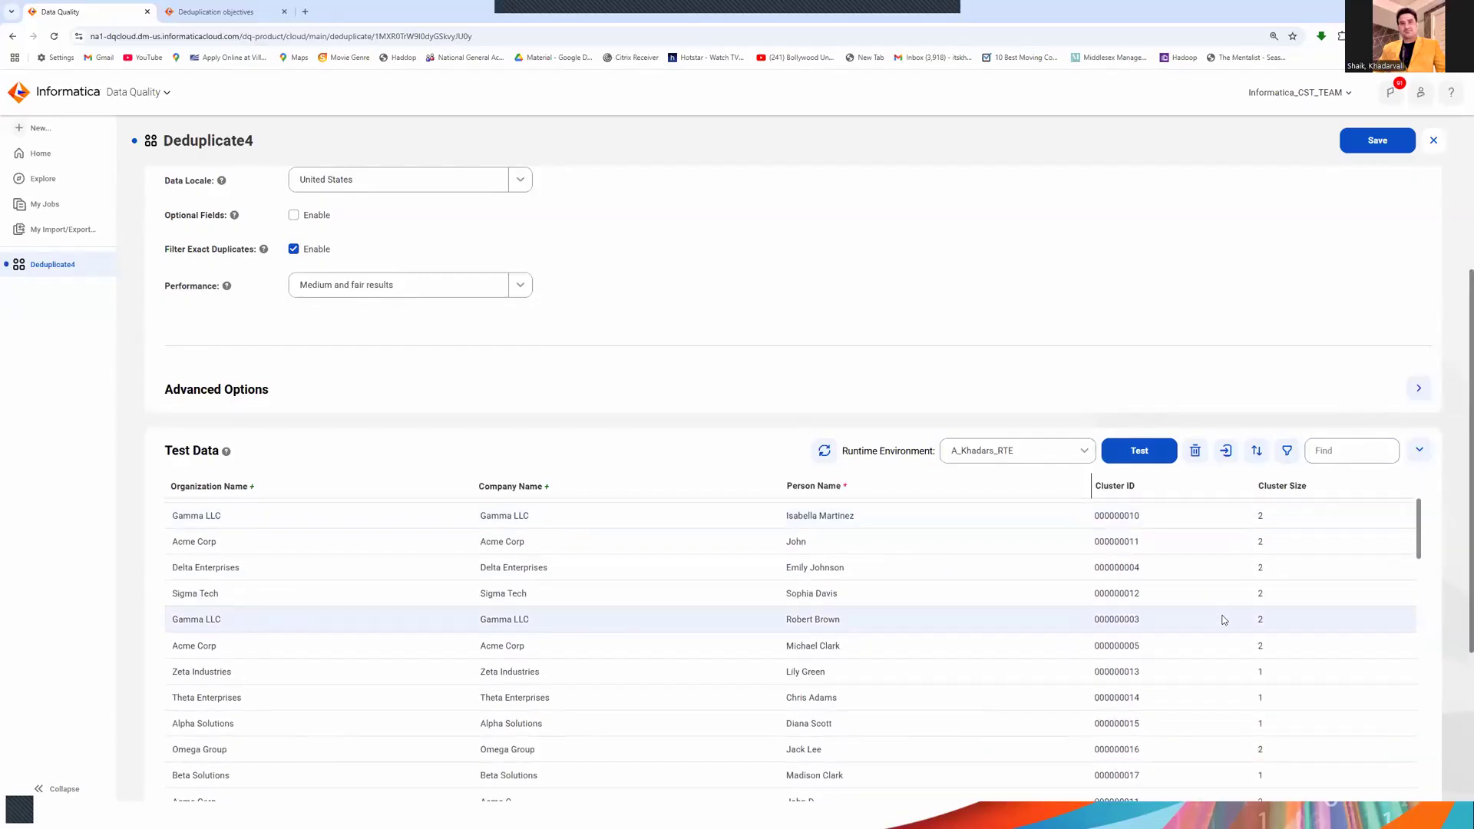
scroll(1221, 644, "down", 2)
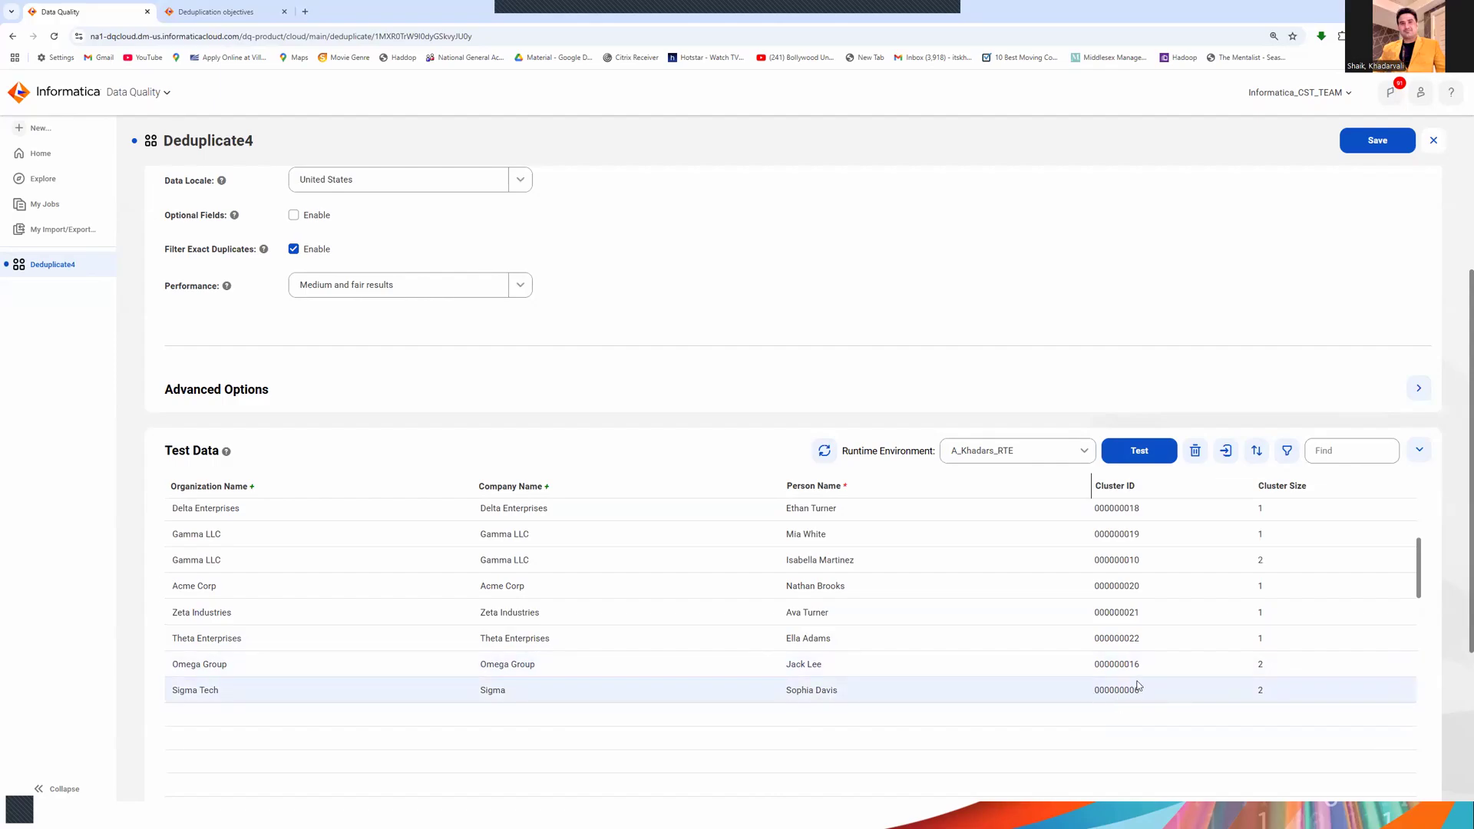
scroll(1128, 680, "up", 5)
scroll(1132, 671, "up", 5)
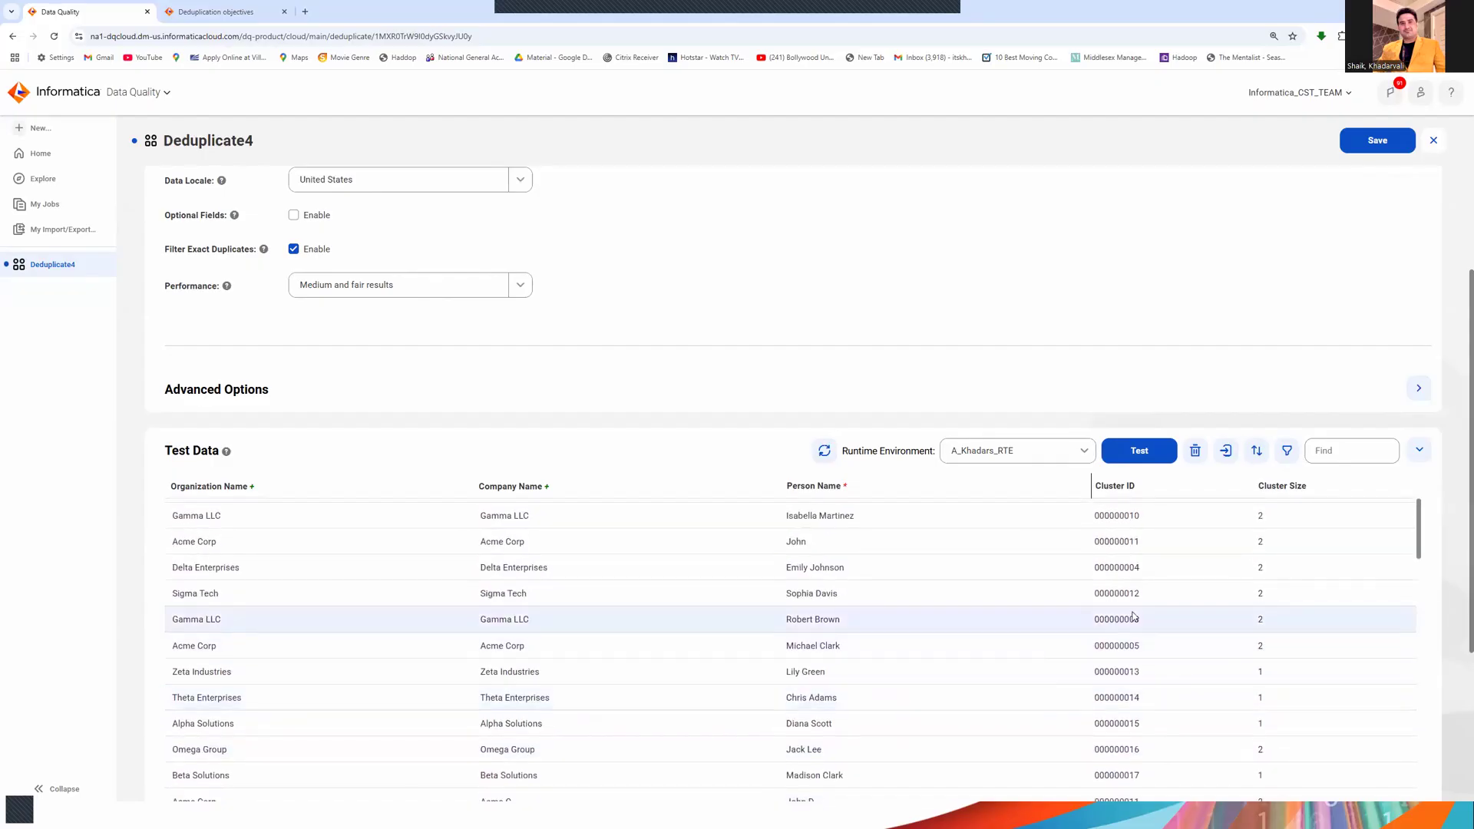
left_click_drag(1150, 596, 1107, 589)
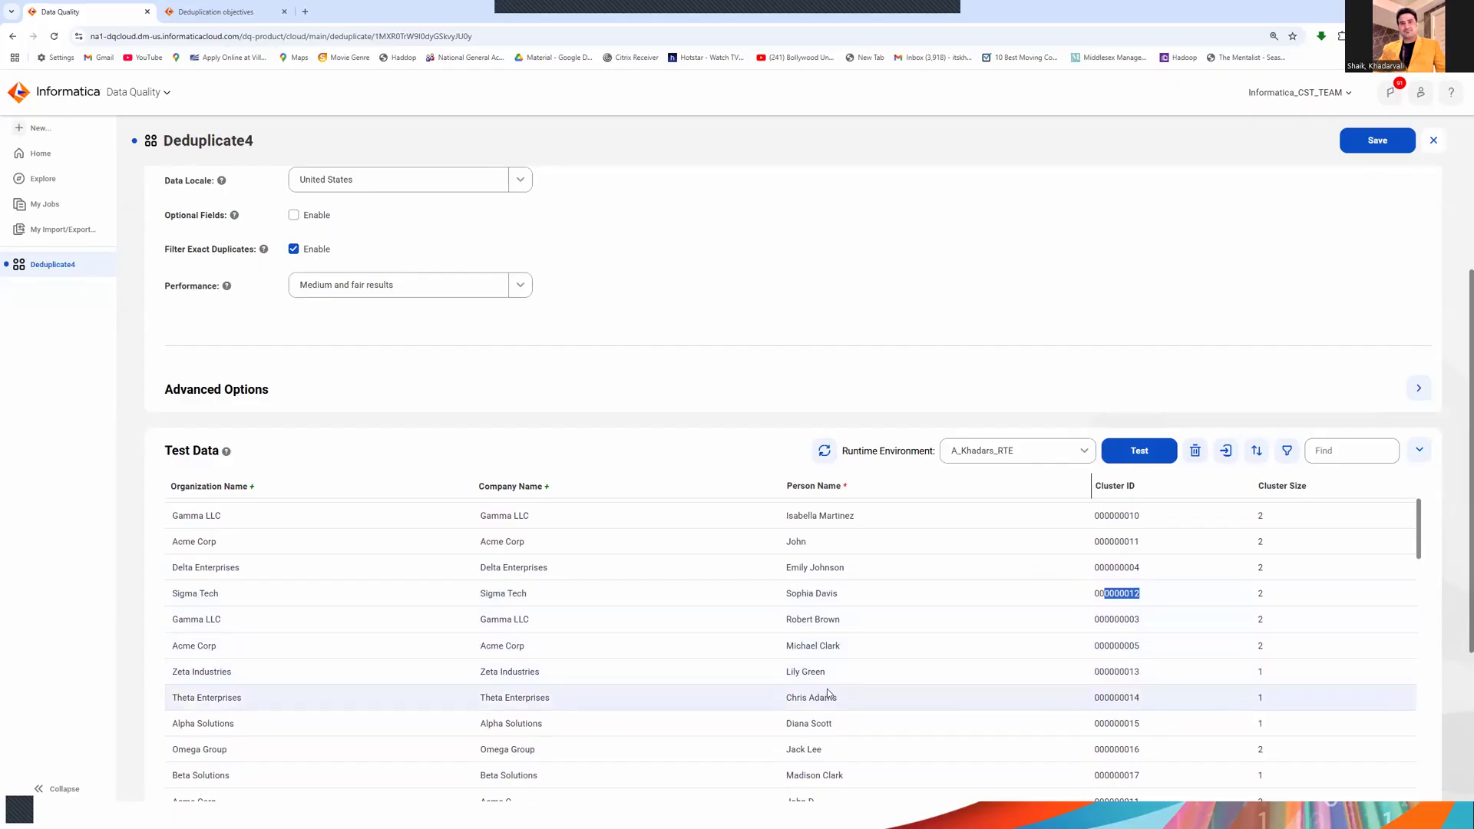
Review the cluster IDs and cluster sizes across all the deduplication test records.
scroll(981, 624, "up", 3)
scroll(983, 626, "up", 5)
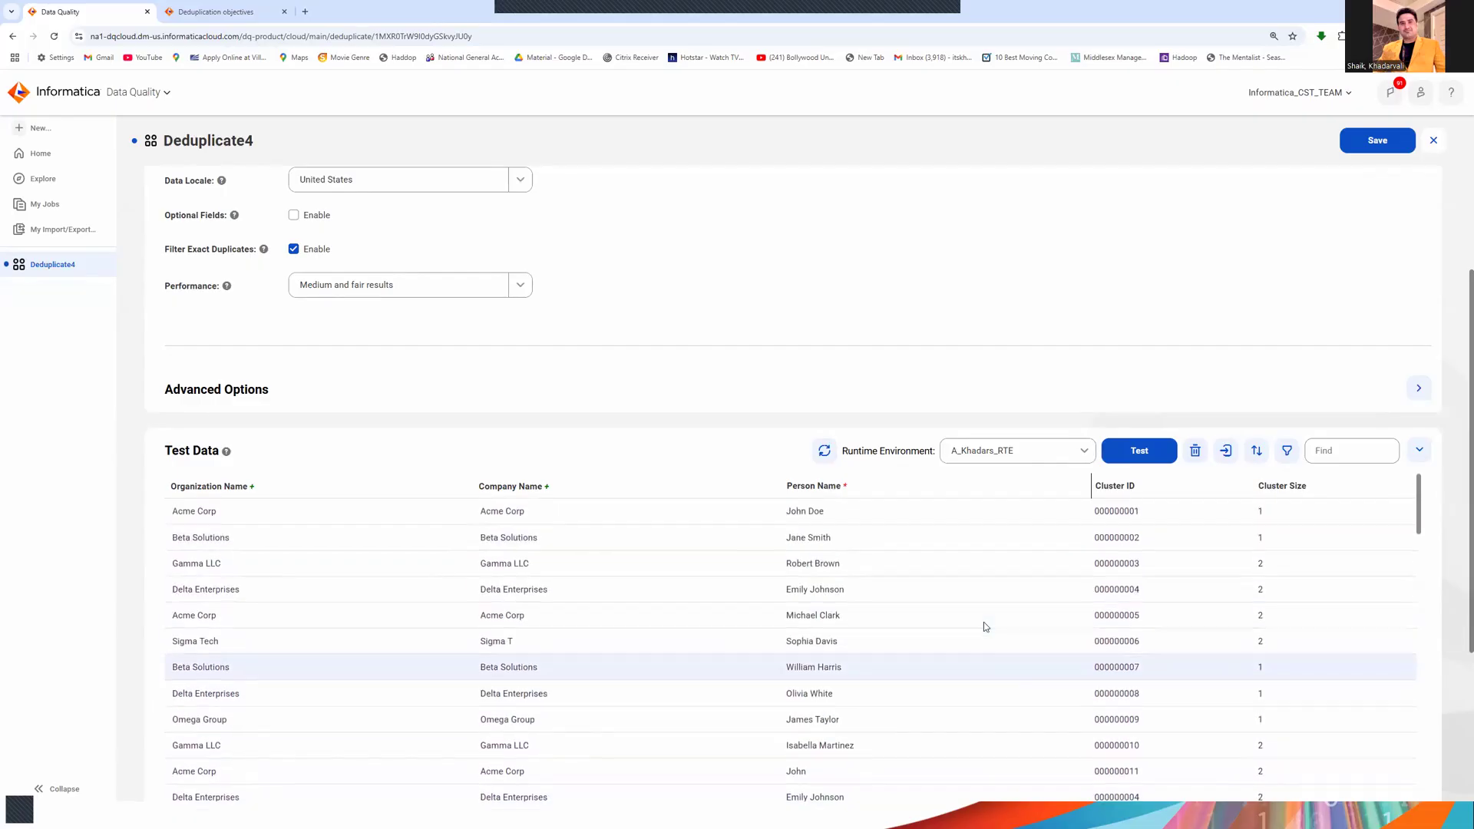
scroll(1237, 598, "down", 5)
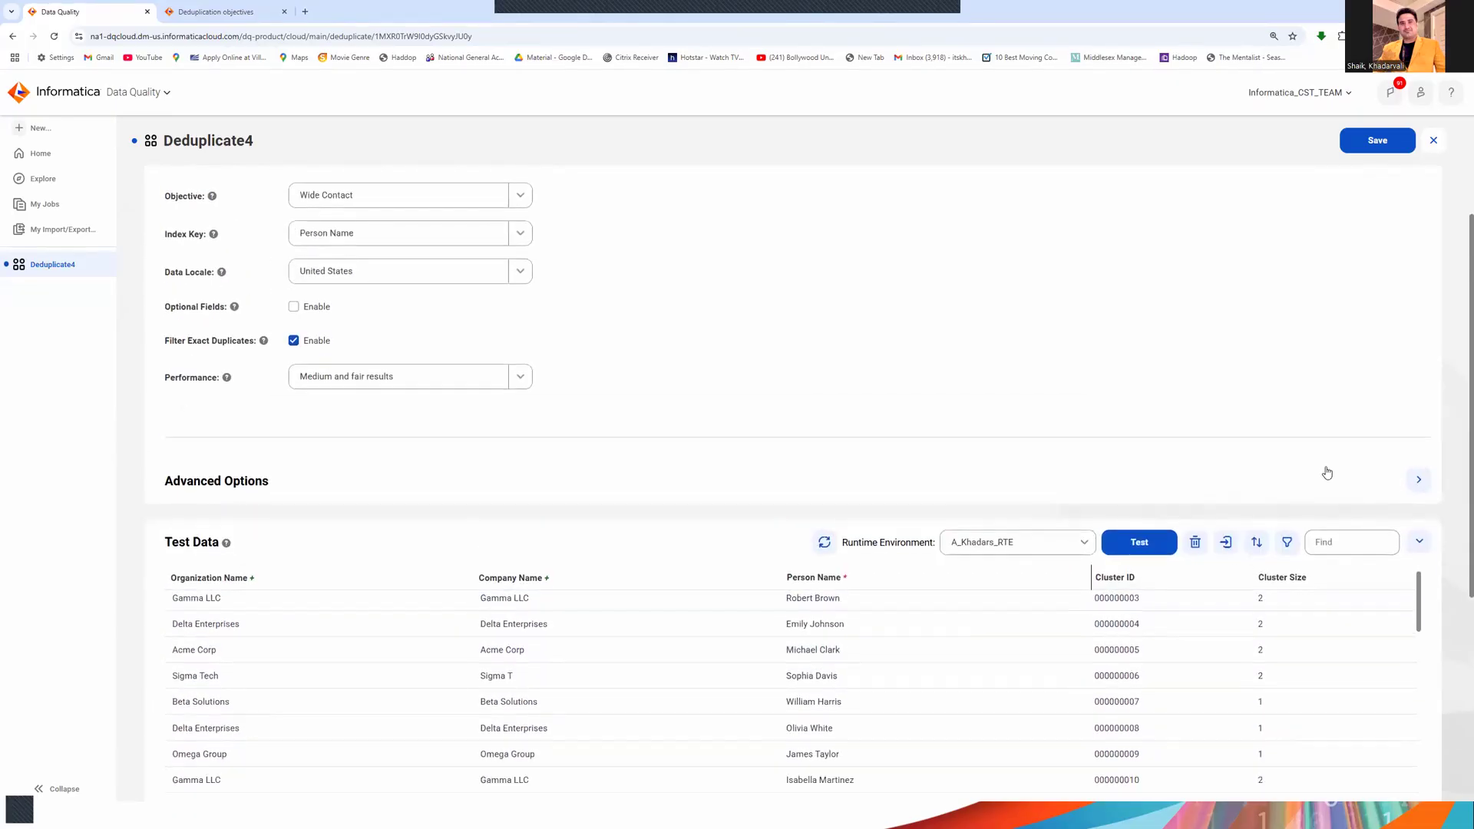
scroll(1265, 604, "down", 6)
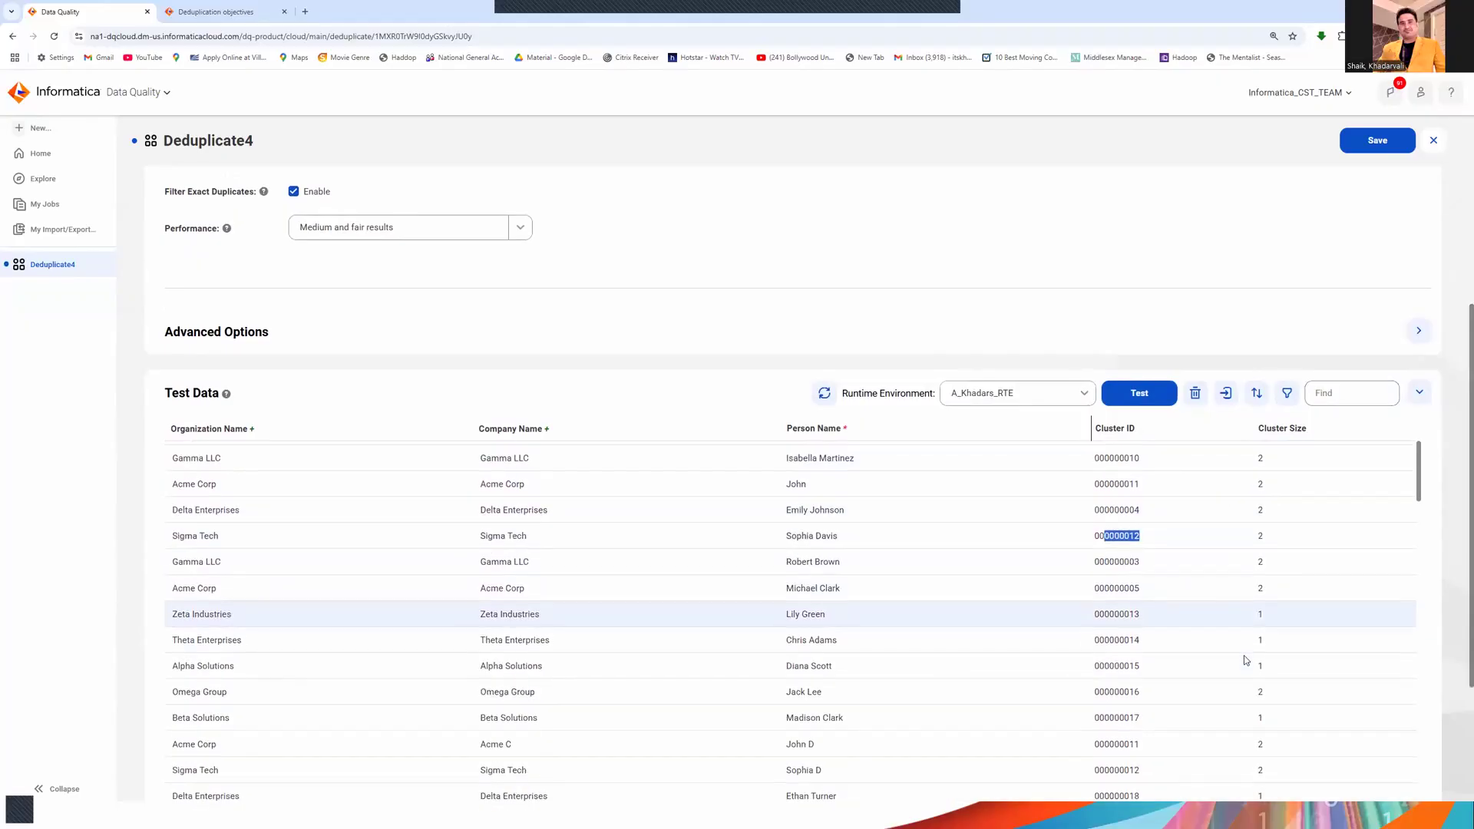
scroll(1246, 660, "down", 2)
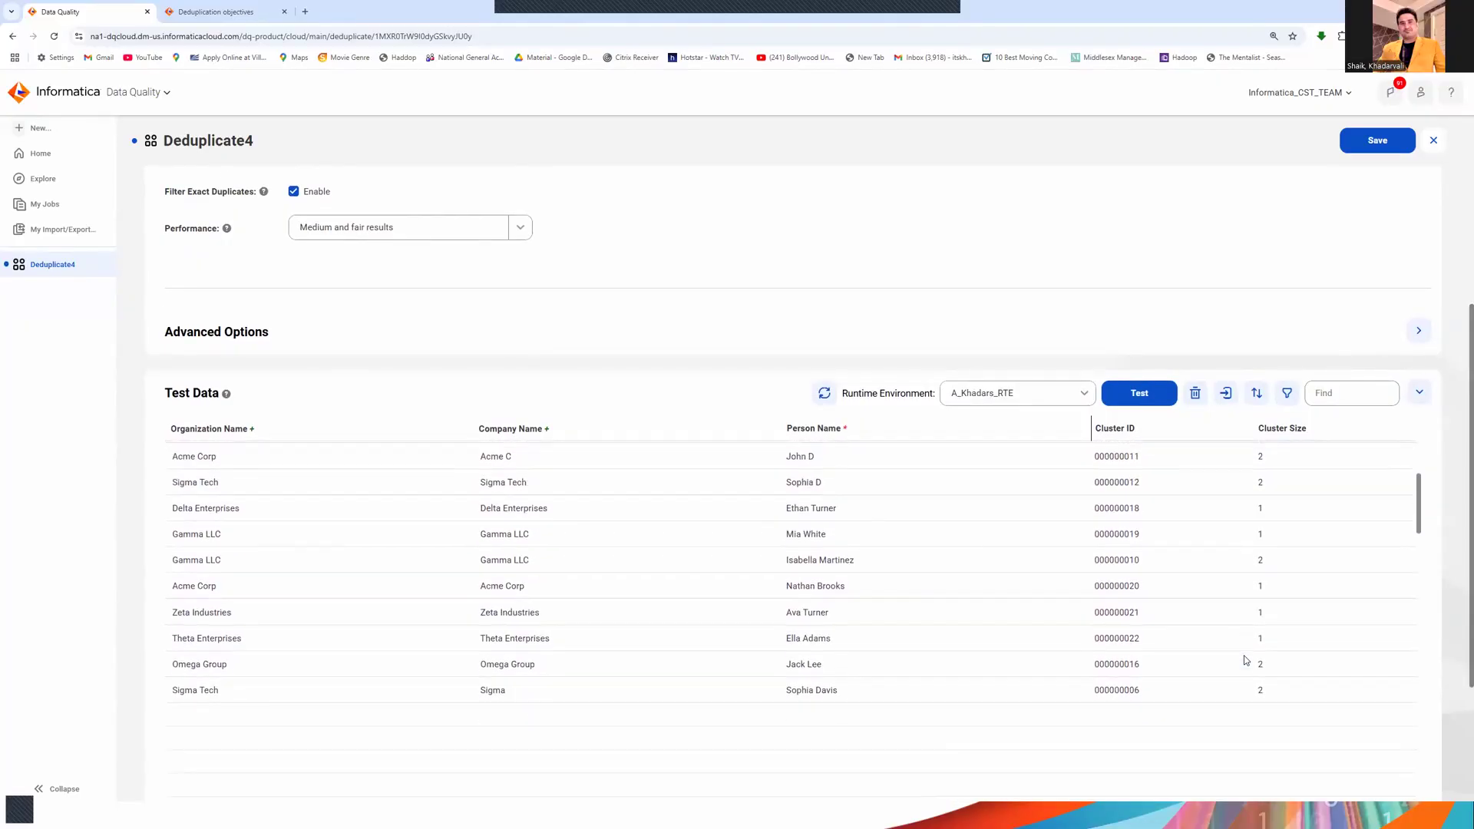
scroll(1252, 652, "up", 4)
scroll(1255, 643, "up", 5)
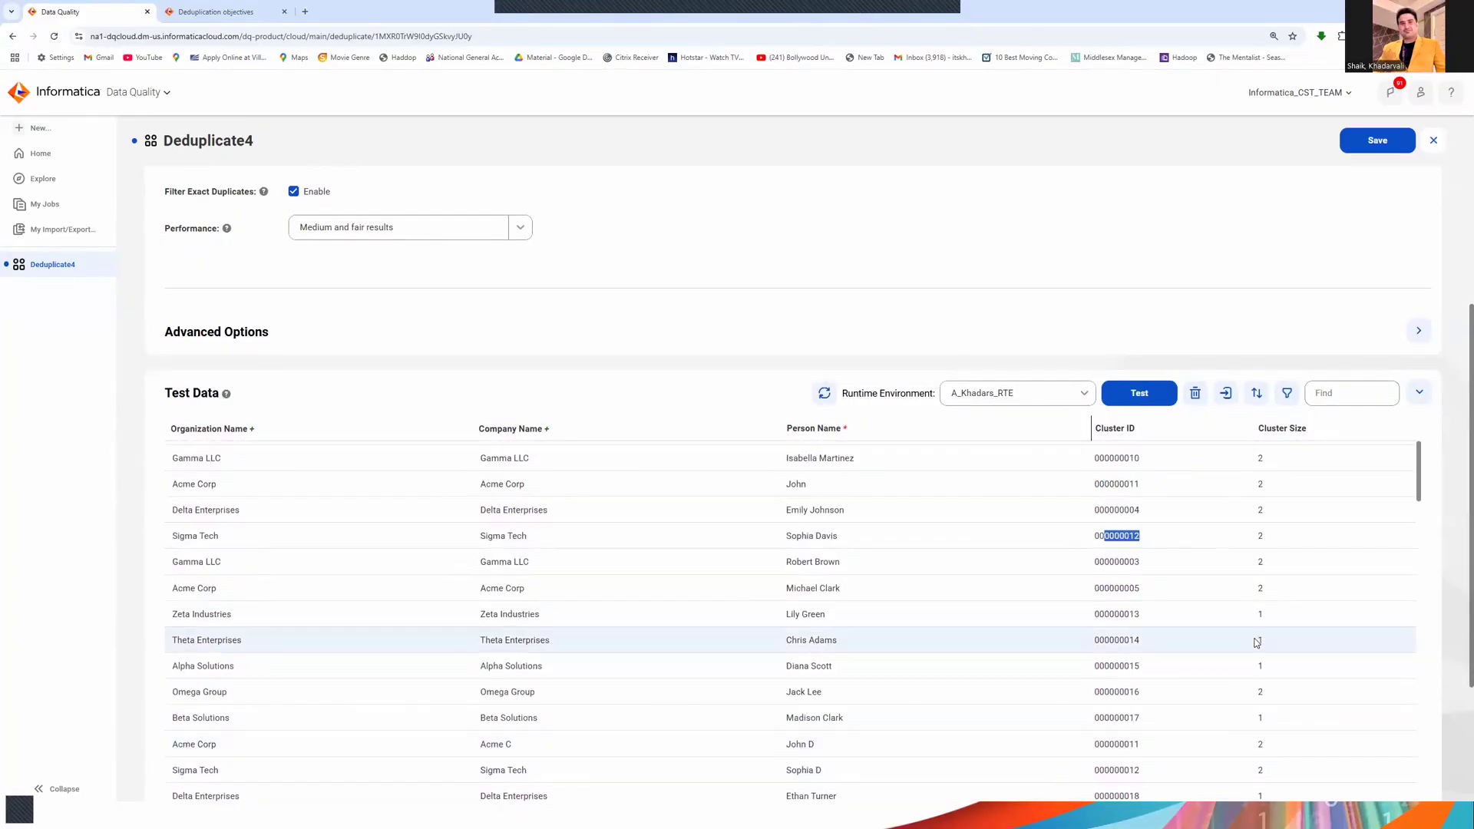
scroll(1306, 591, "up", 1)
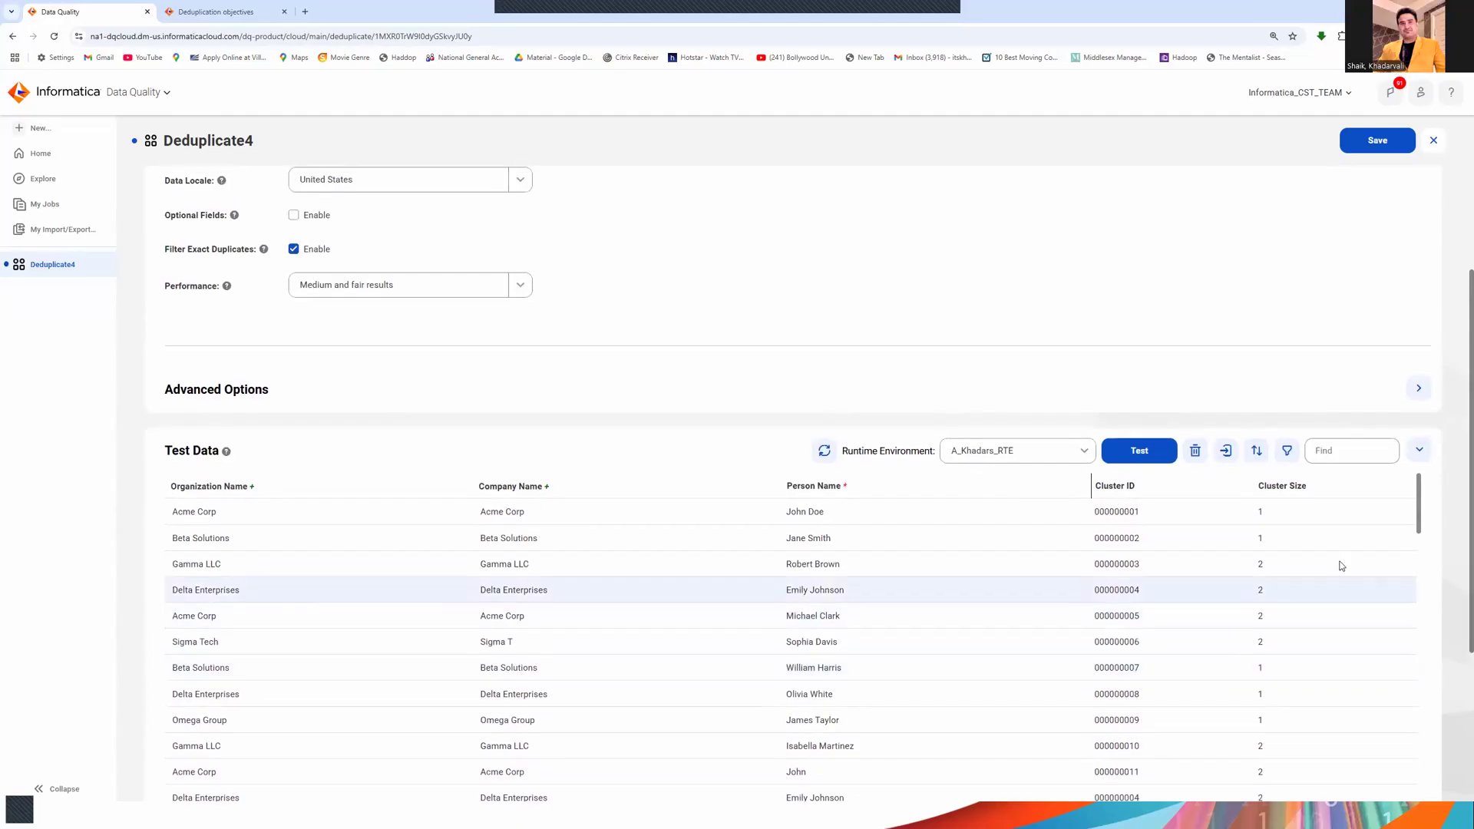
In the Consolidation settings, set the row strategy to Most Data for row-based consolidation.
scroll(691, 576, "up", 3)
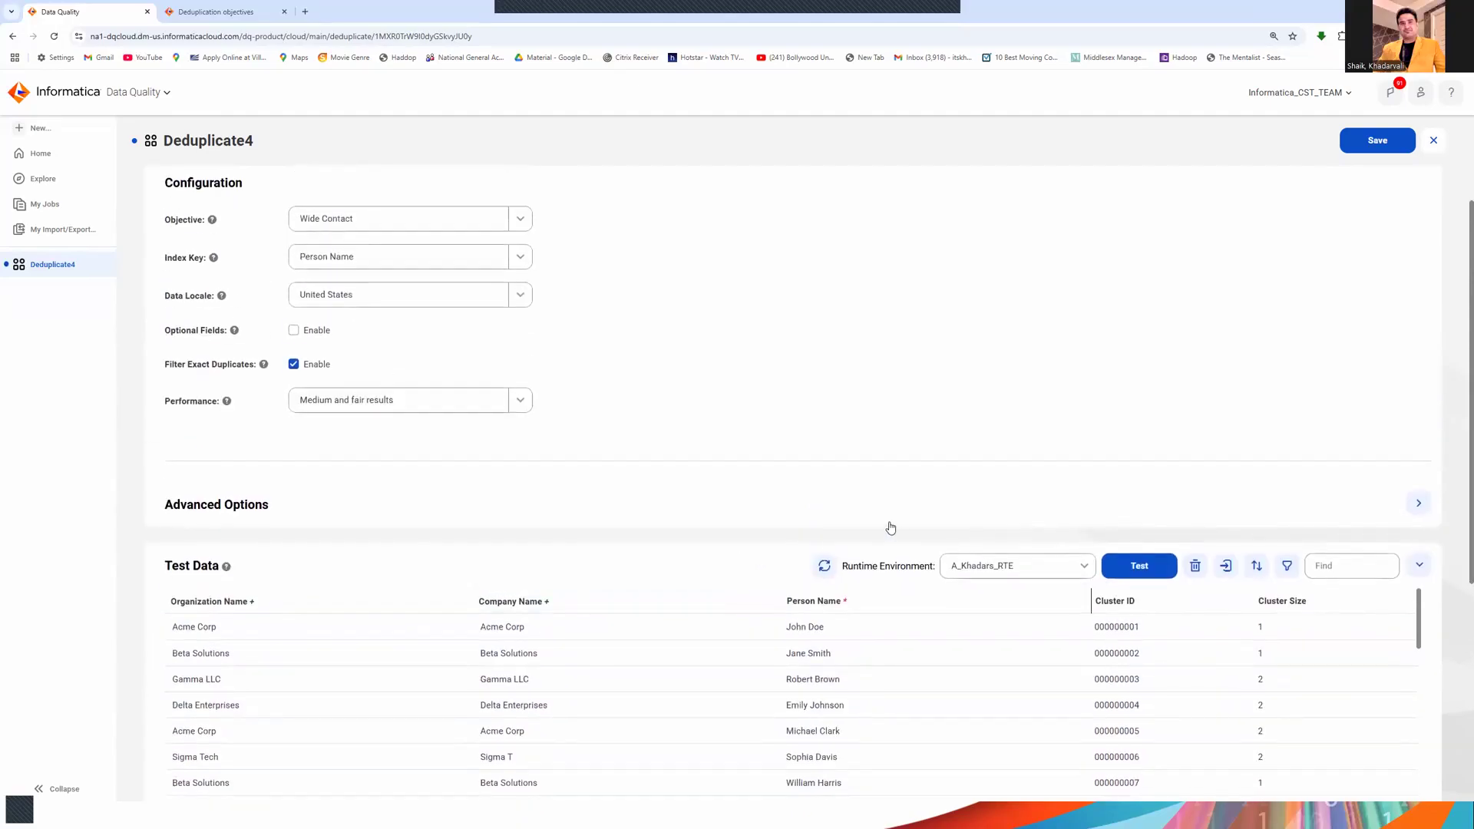
scroll(753, 492, "up", 2)
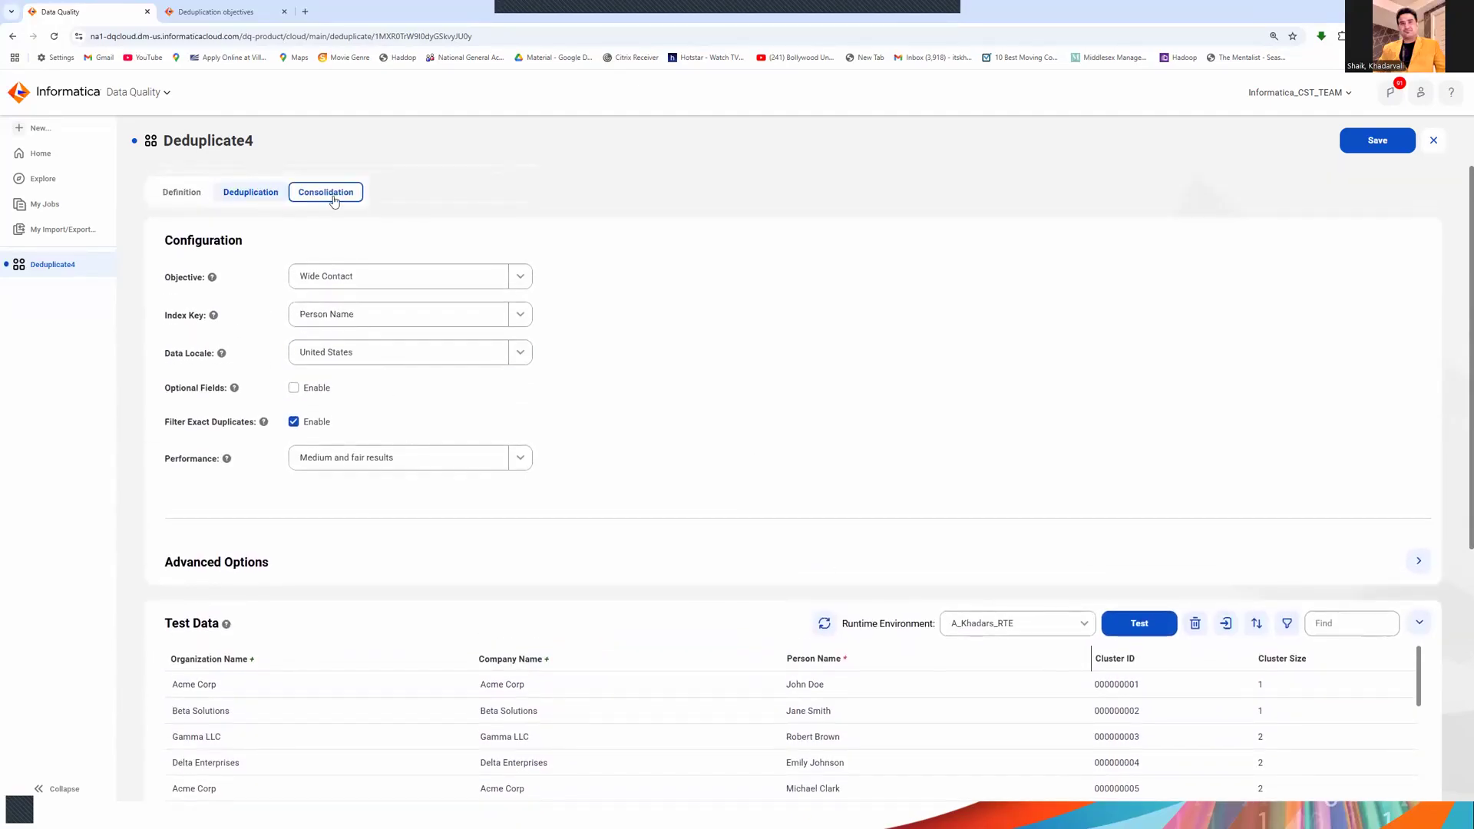
left_click(333, 198)
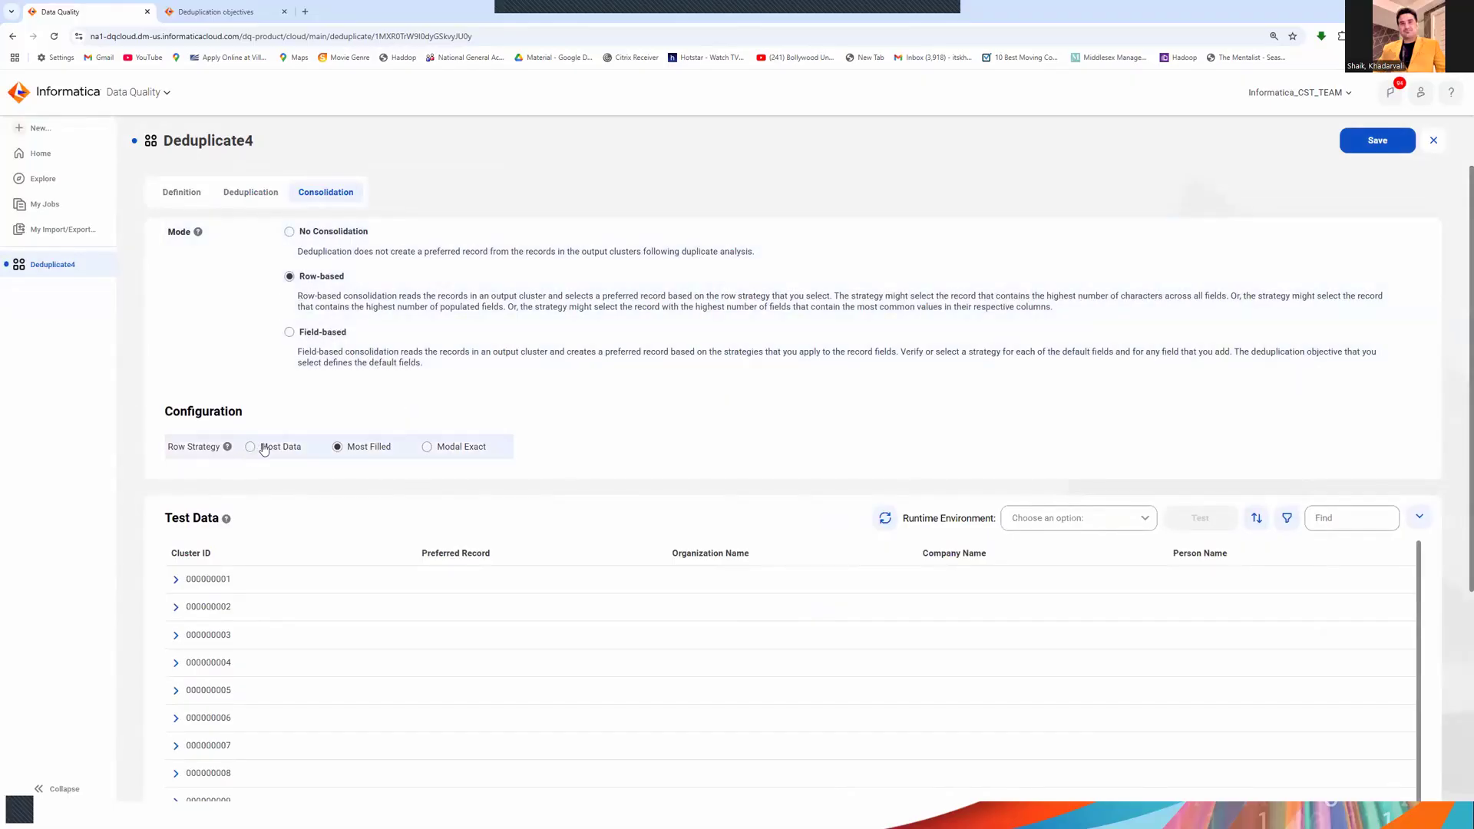
left_click(251, 449)
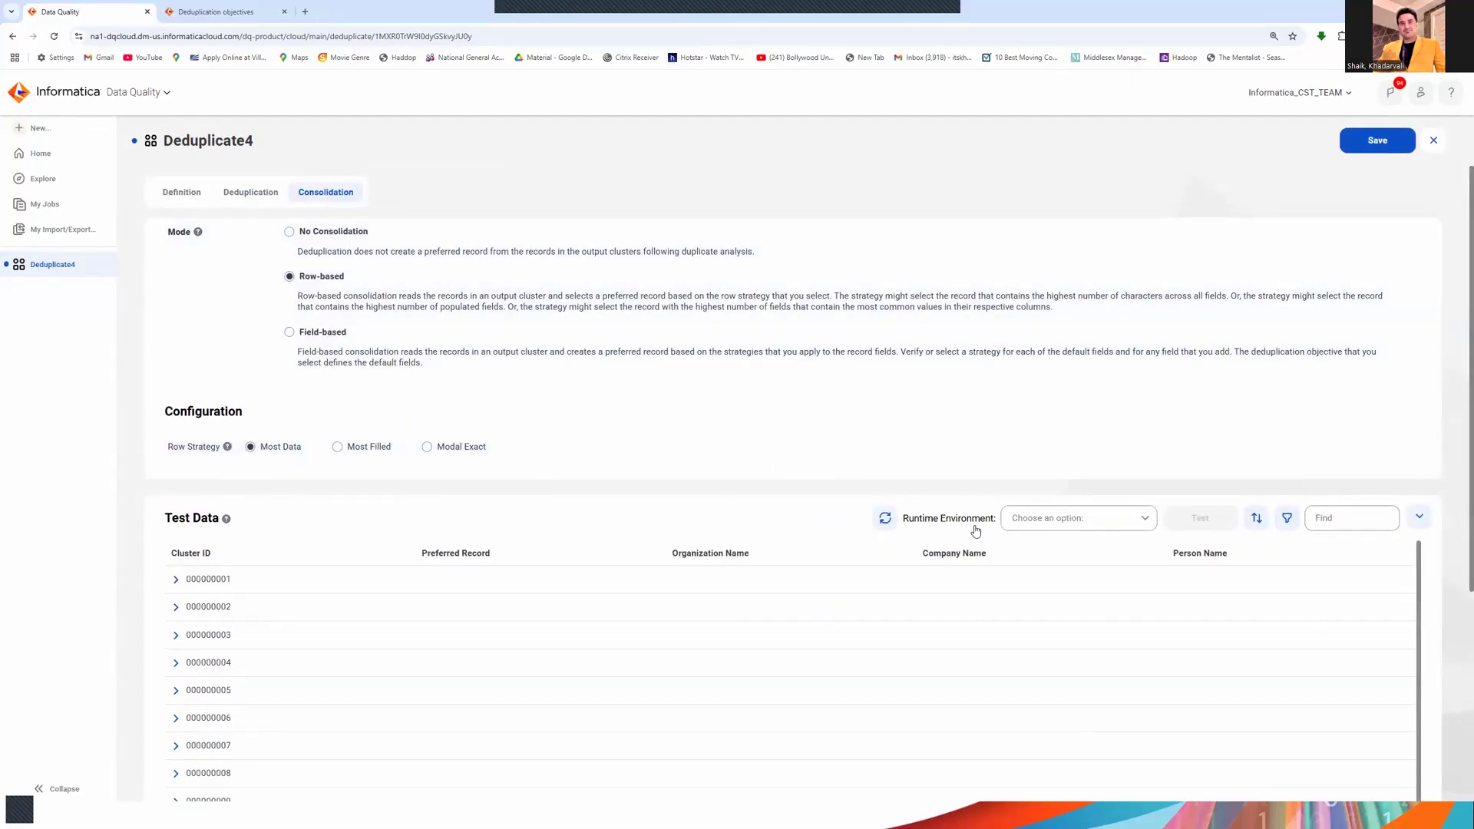
Select the A_Khadars_RTE runtime environment, save Deduplicate4 and run the consolidation test.
left_click(1109, 519)
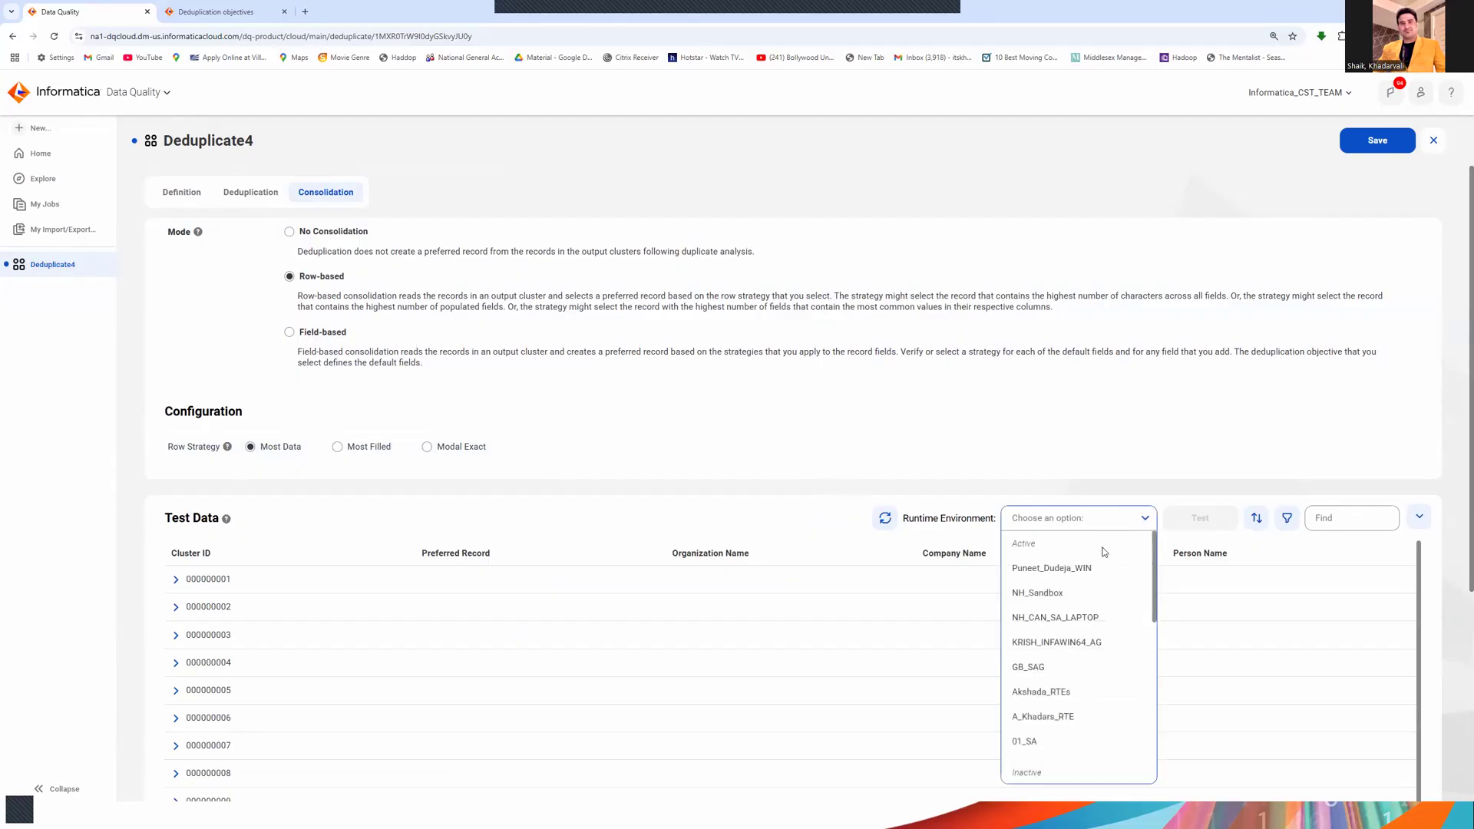
left_click(1056, 716)
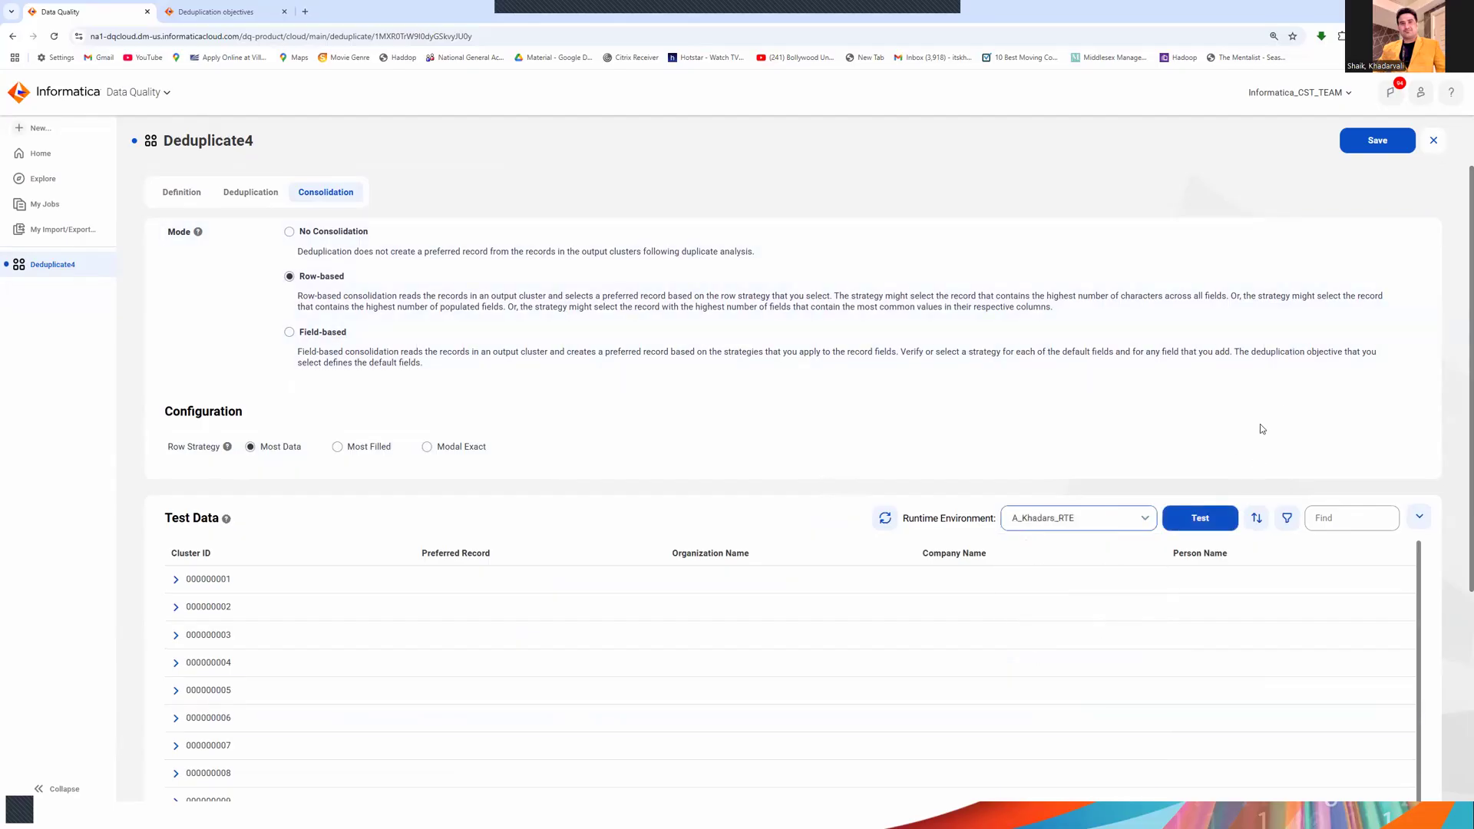
left_click(1361, 146)
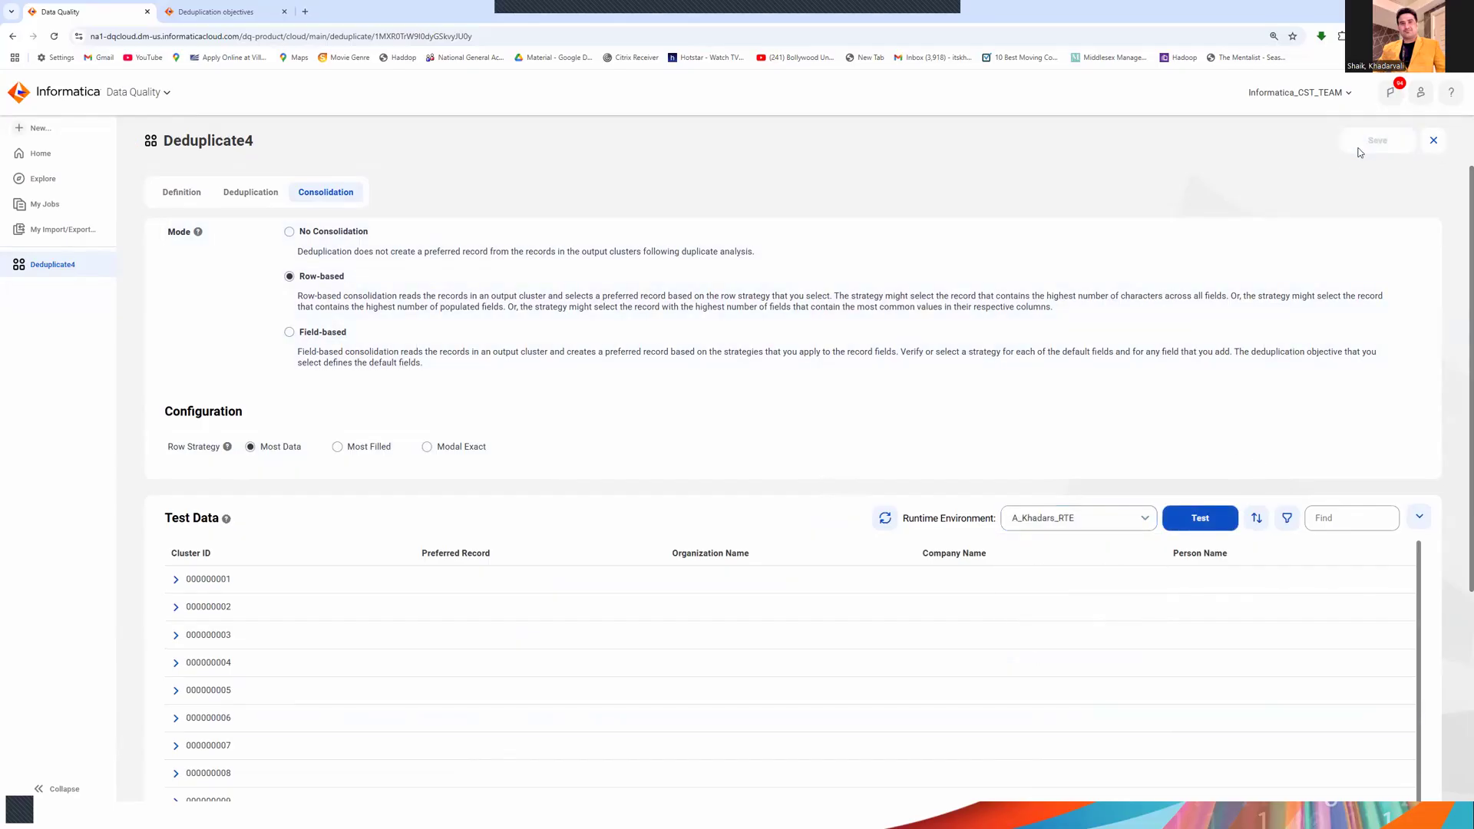
left_click(1210, 521)
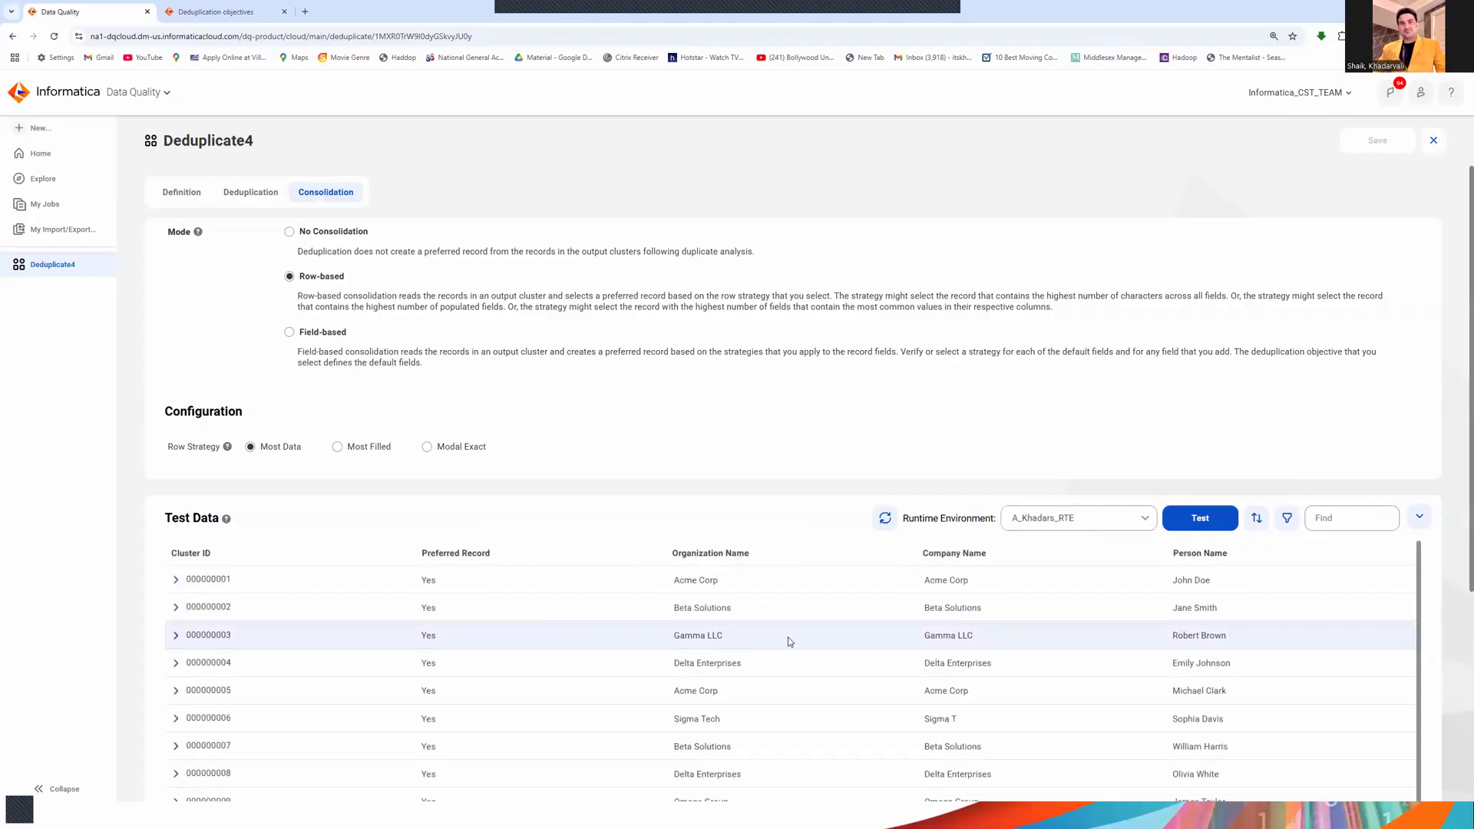
Expand clusters 000000001 and 000000006 in the consolidation results and compare the preferred Sigma Tech record with its cluster members.
scroll(830, 426, "down", 1)
scroll(830, 422, "down", 3)
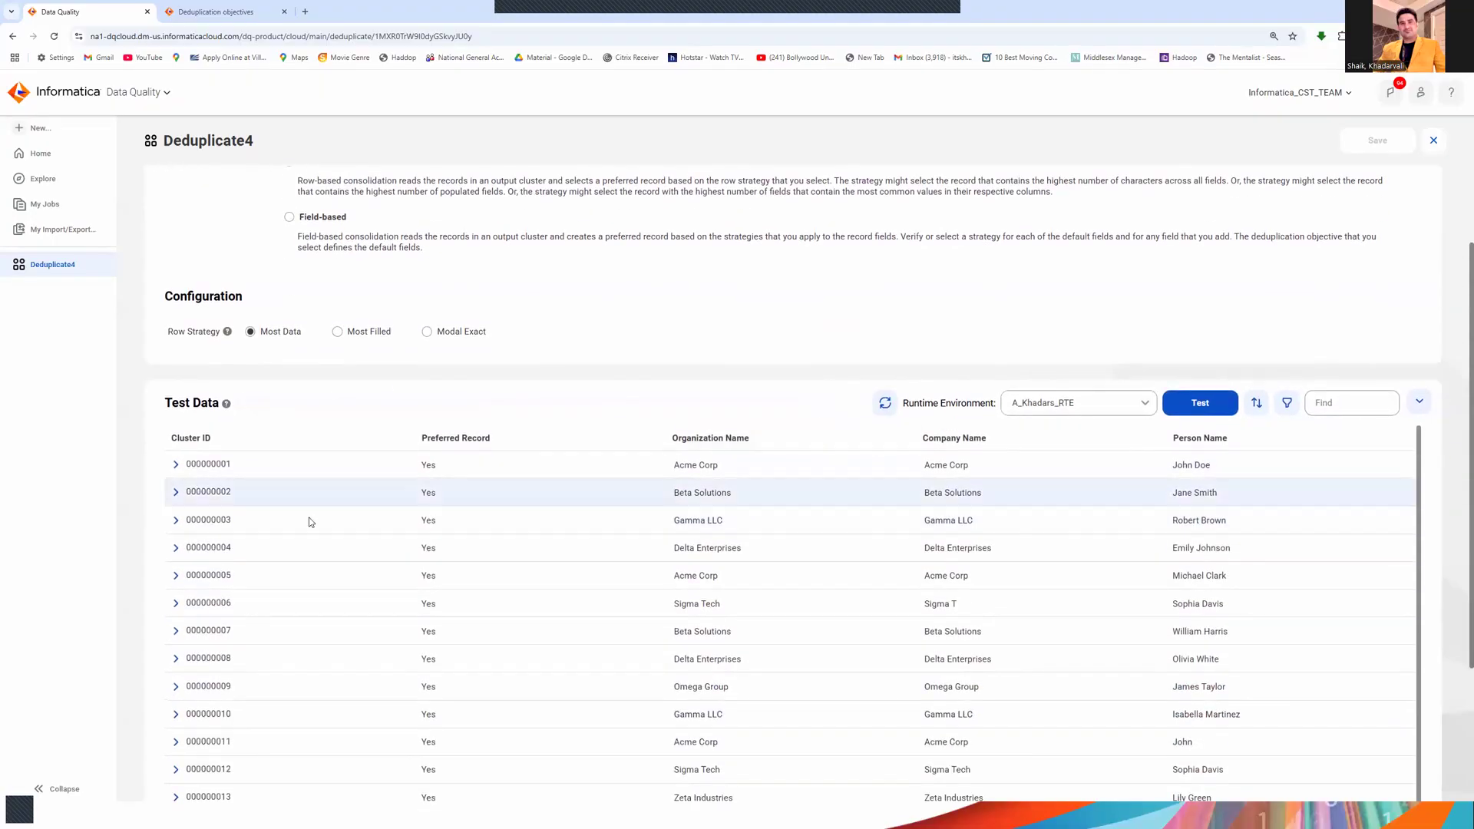
left_click(173, 467)
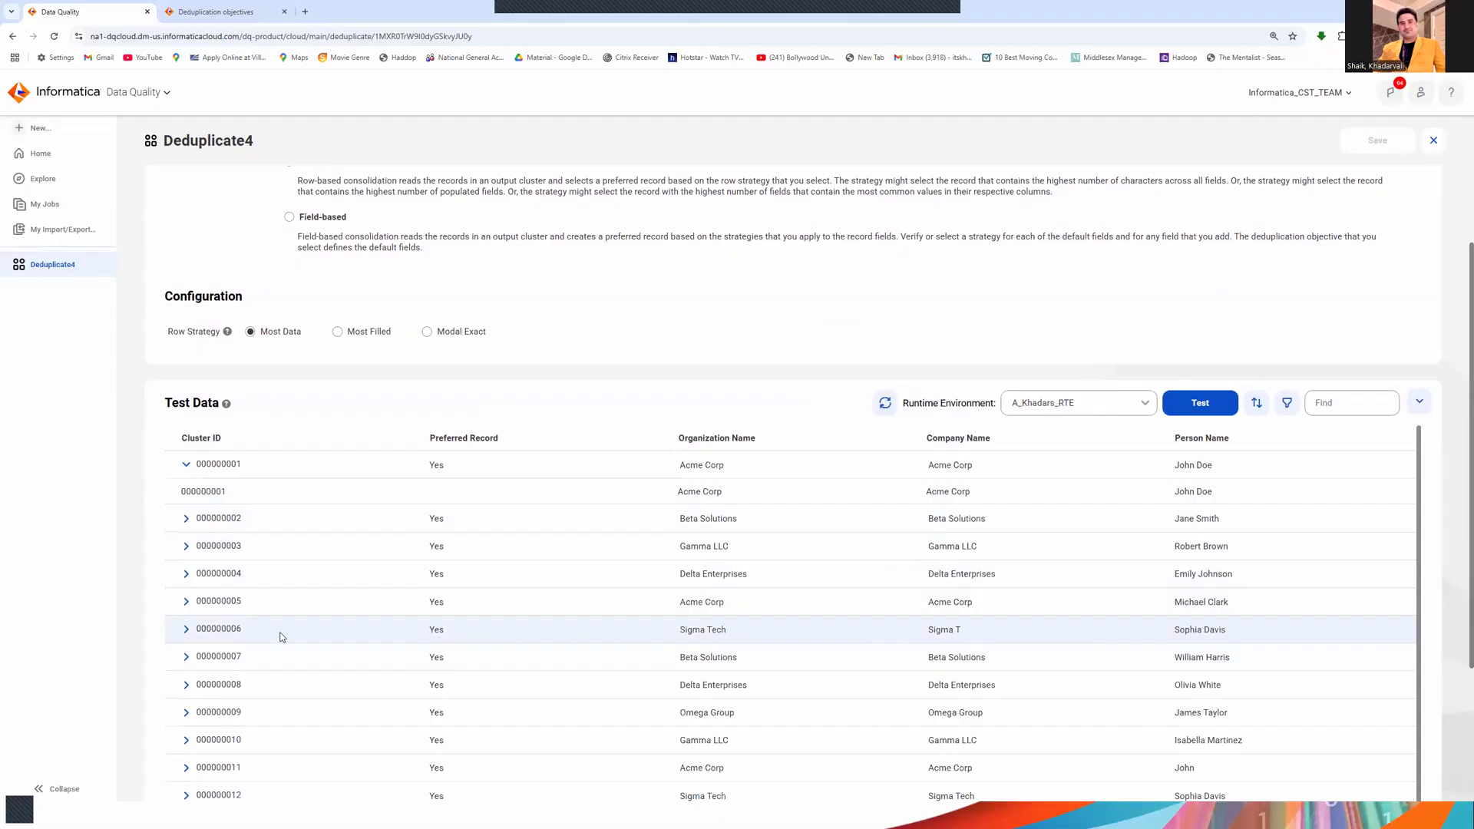
left_click(185, 630)
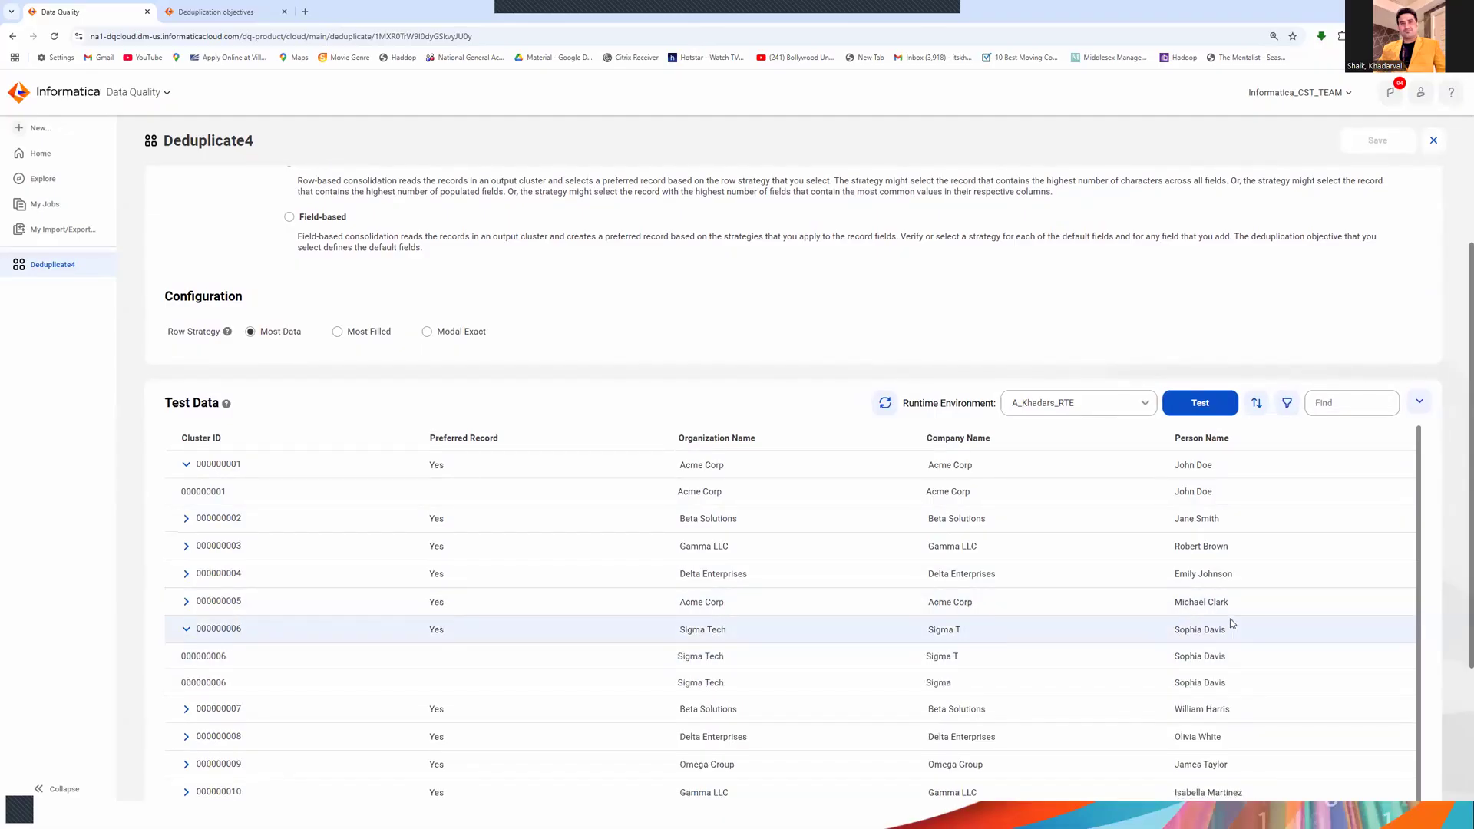
left_click_drag(1217, 626, 662, 637)
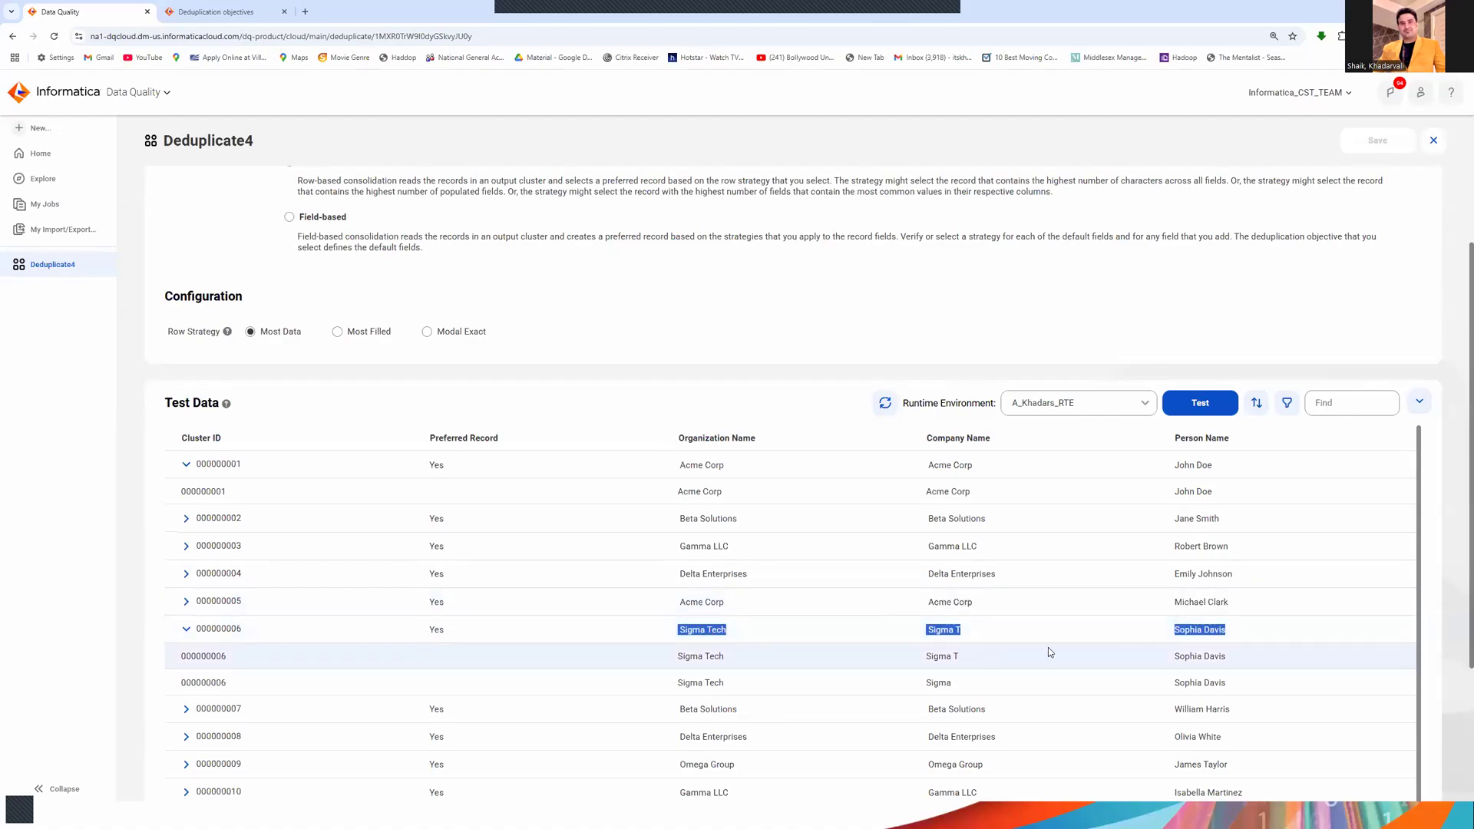
Expand cluster 000000012, compare its preferred record with the cluster members, and look over the remaining clusters.
scroll(1050, 651, "down", 3)
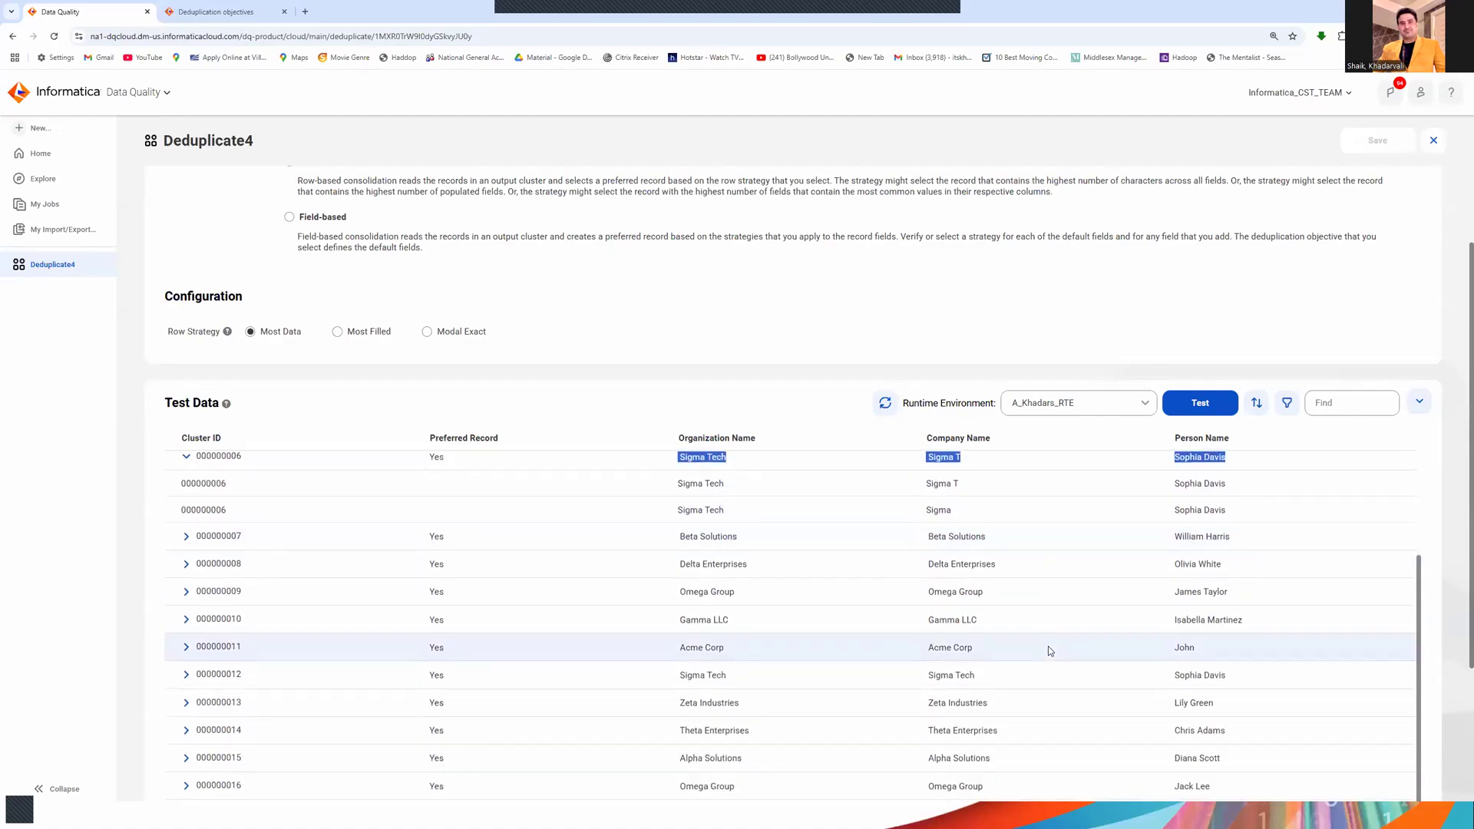
left_click_drag(1244, 679, 683, 676)
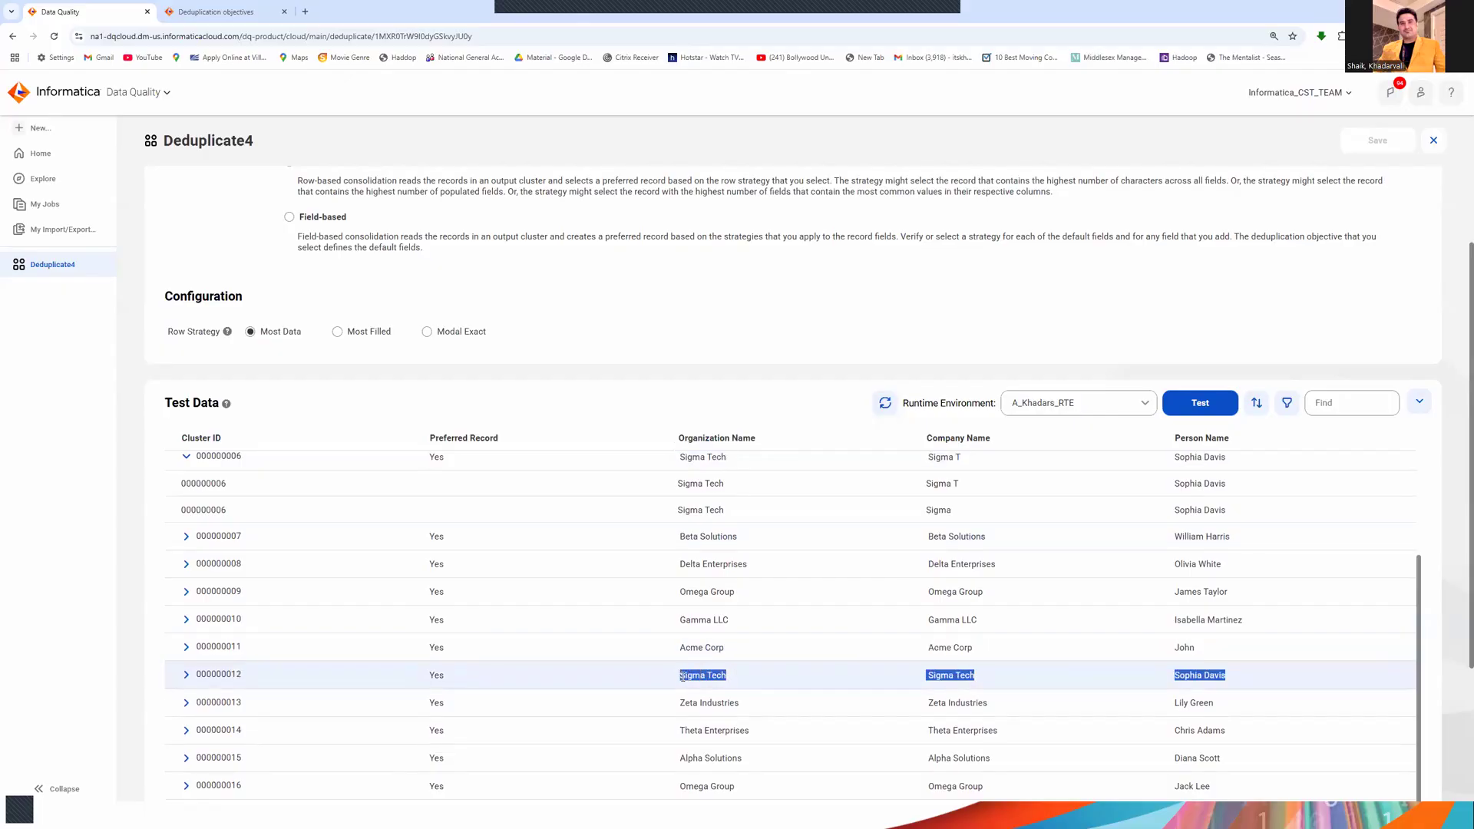
left_click(185, 675)
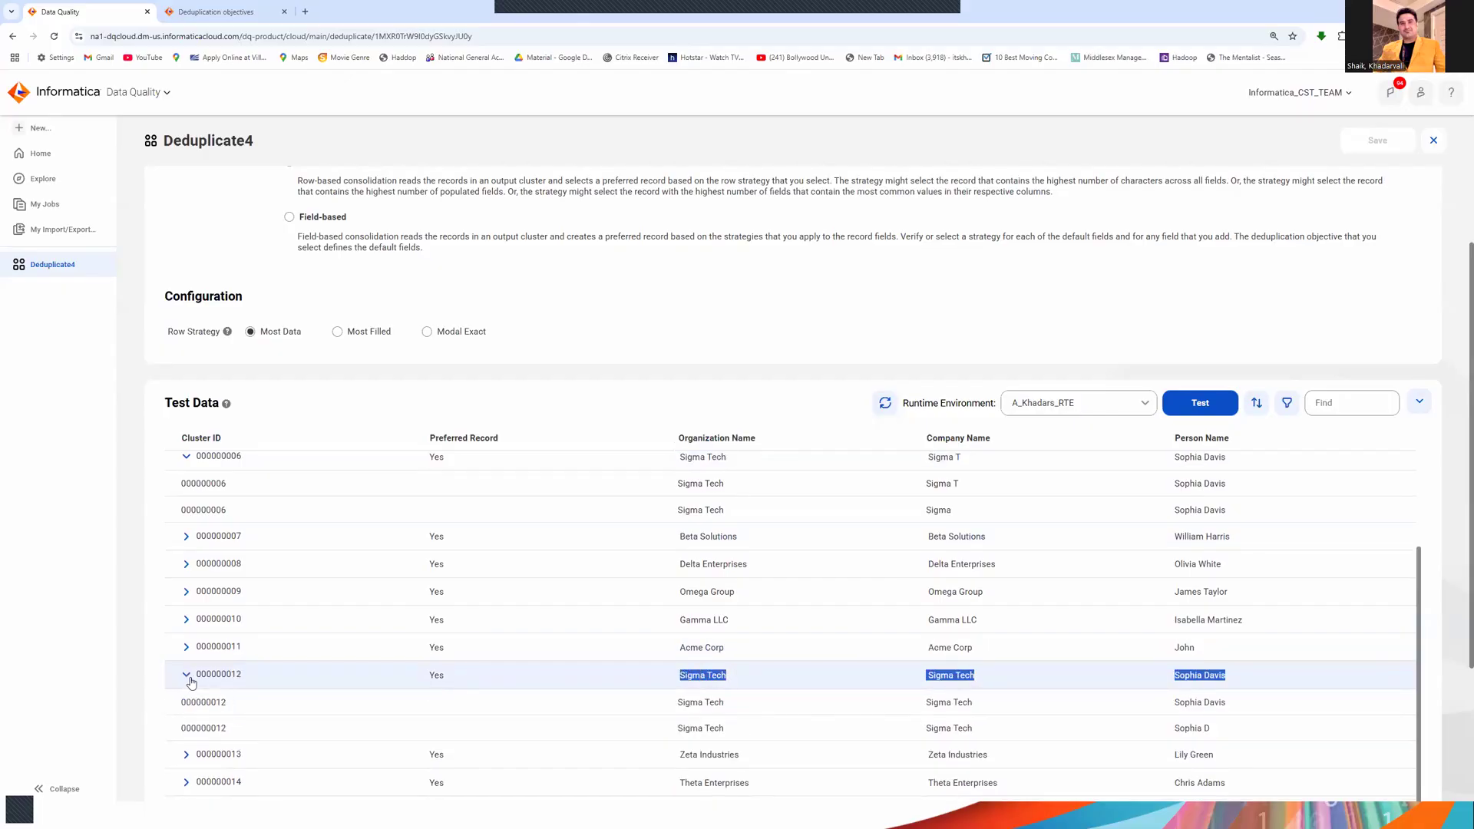
scroll(760, 661, "down", 2)
scroll(998, 649, "down", 2)
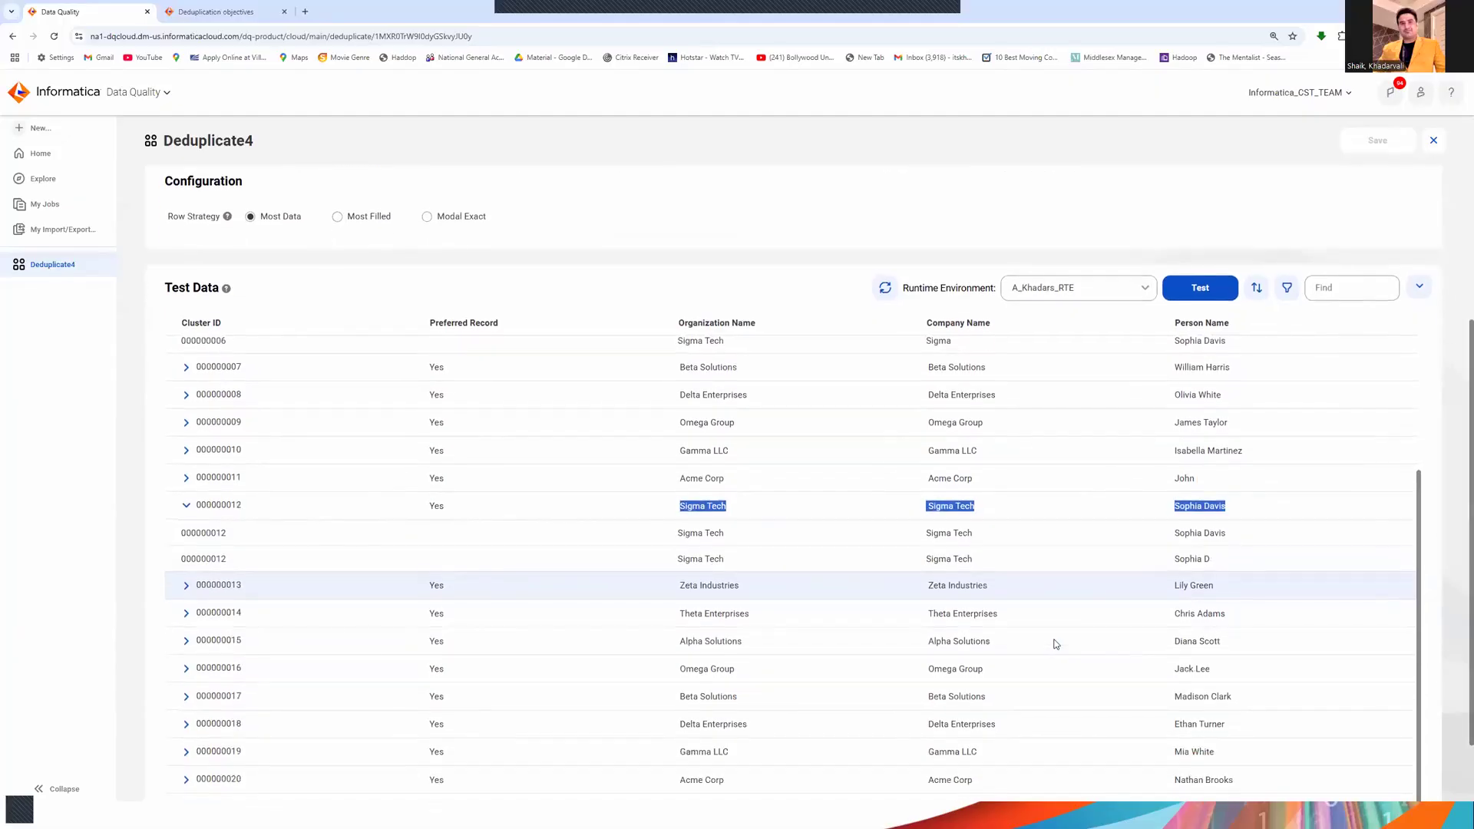
scroll(1055, 644, "down", 1)
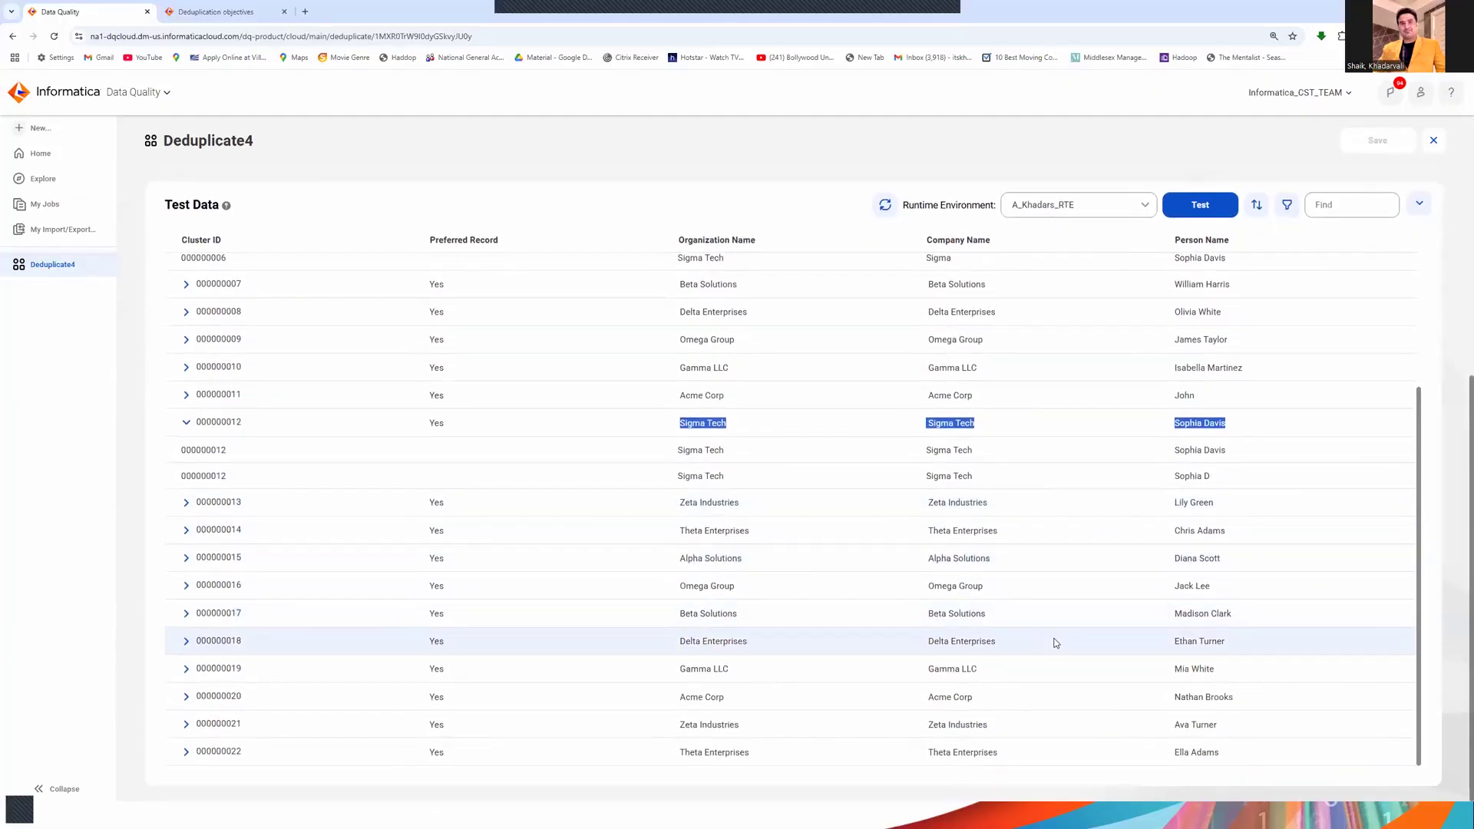
scroll(1055, 643, "up", 6)
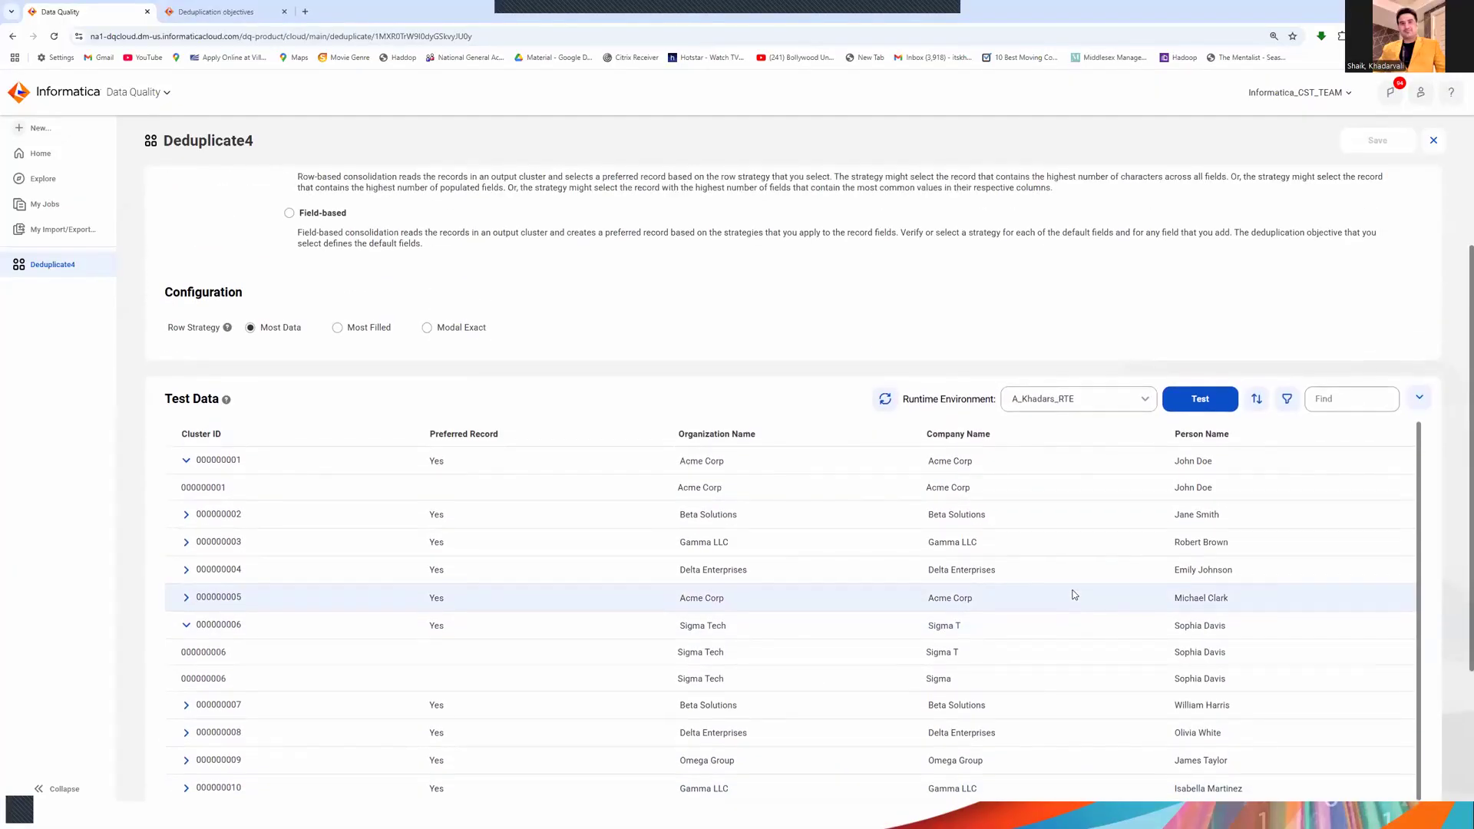
scroll(908, 527, "up", 1)
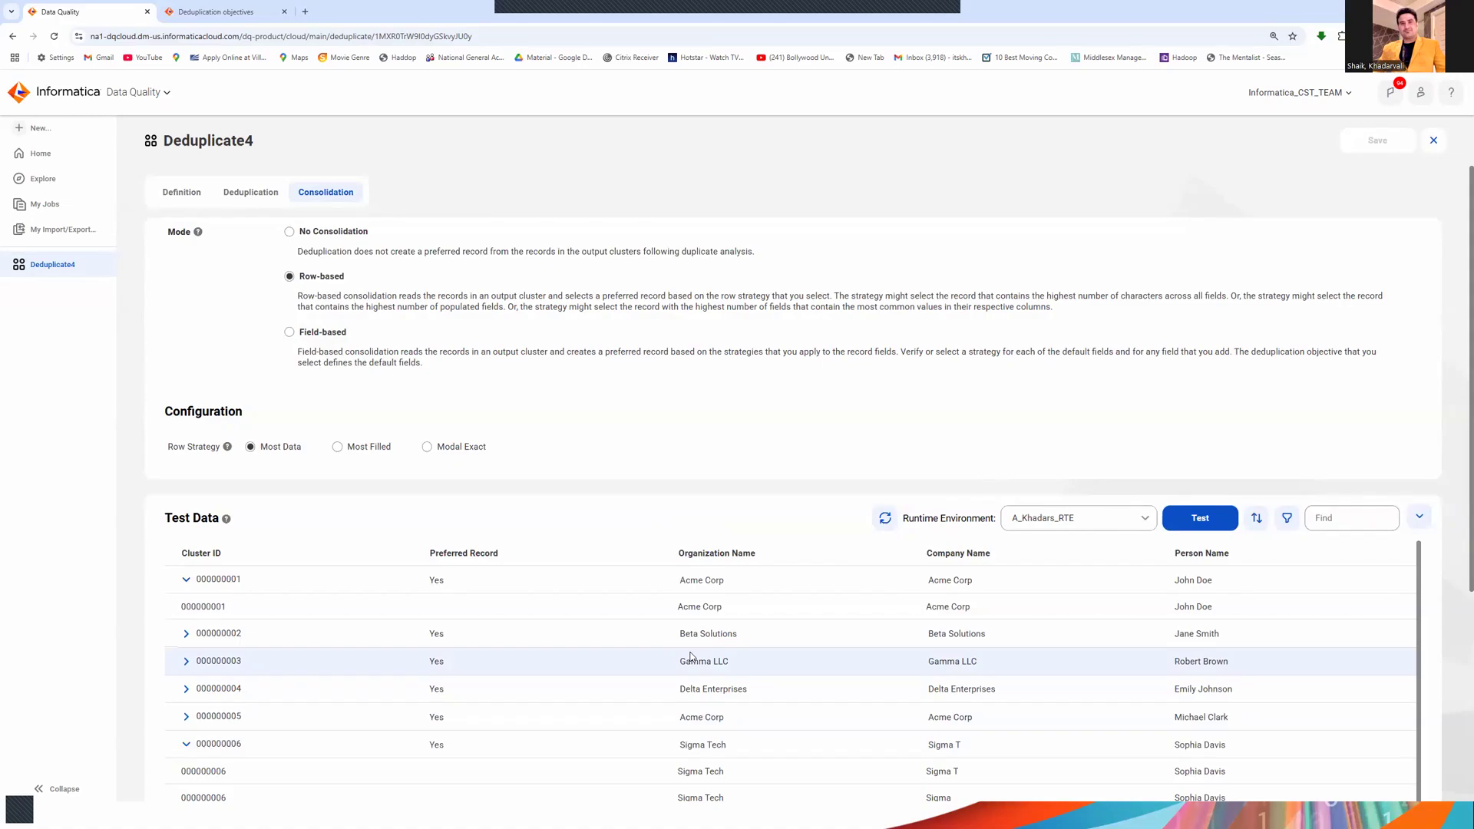
Open the Data Integration service in a new browser tab and switch to it.
left_click(166, 96)
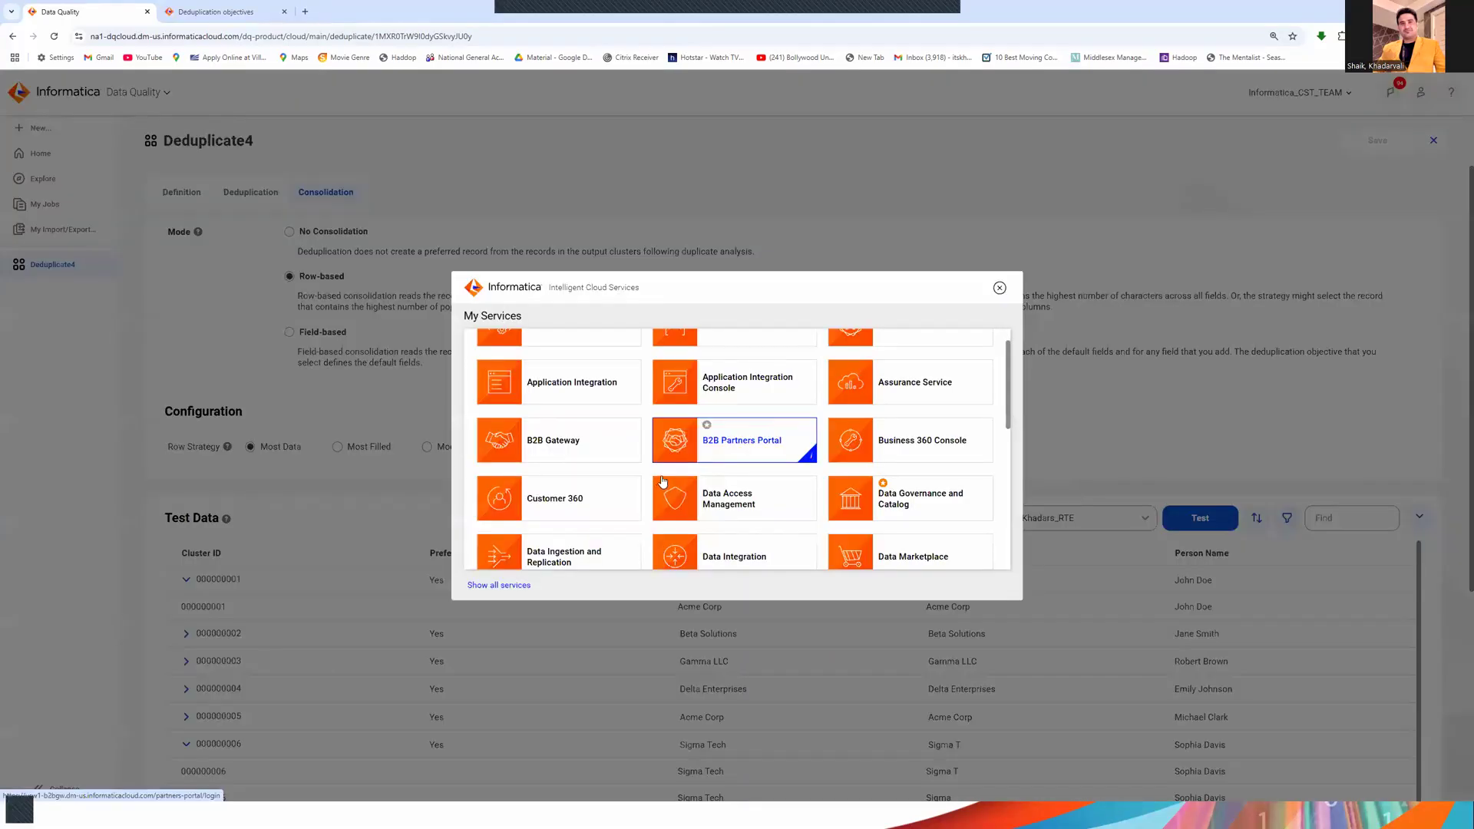
scroll(714, 458, "down", 1)
scroll(806, 453, "down", 2)
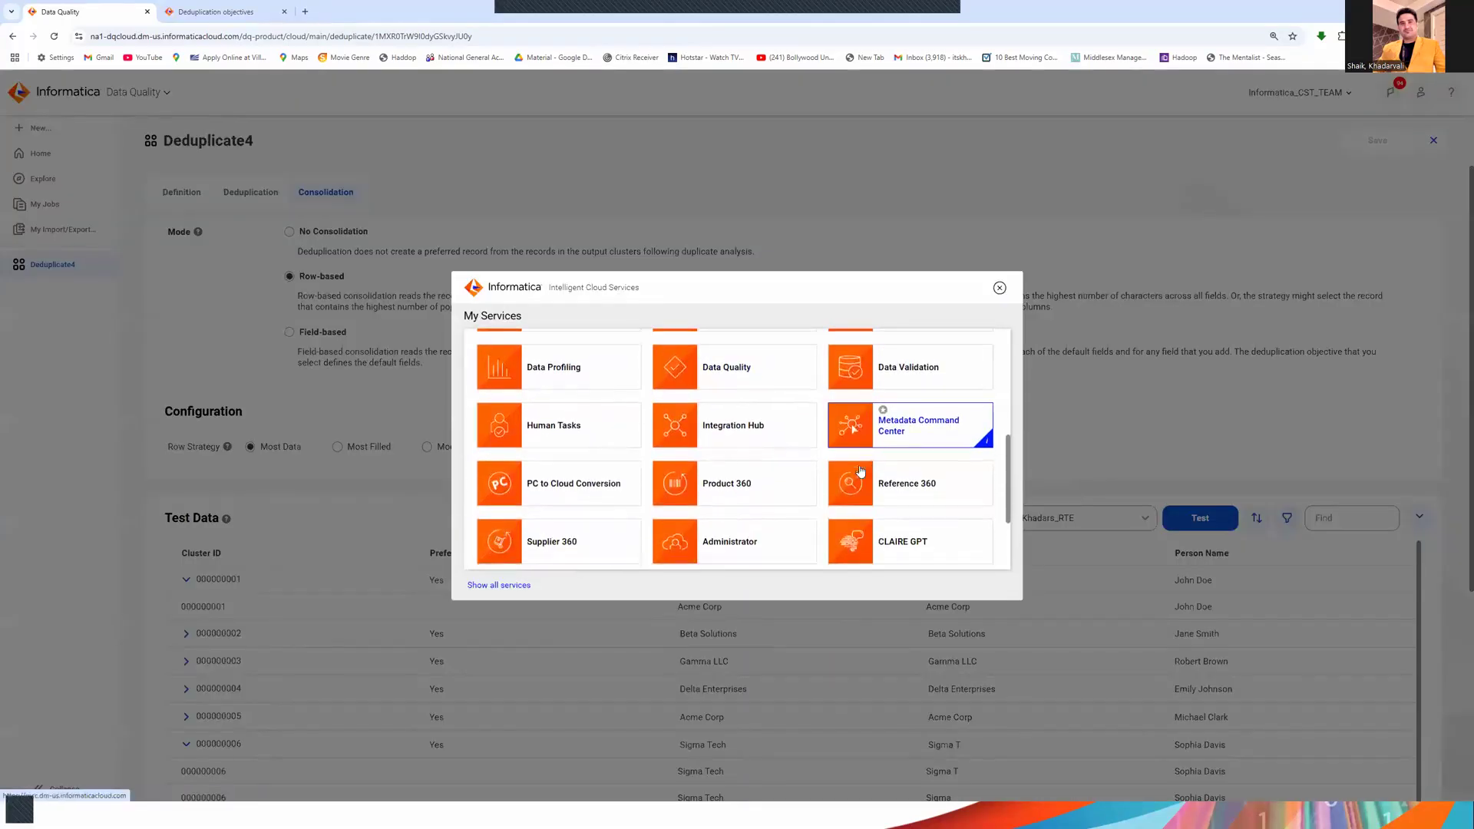
scroll(861, 470, "down", 1)
scroll(845, 460, "up", 3)
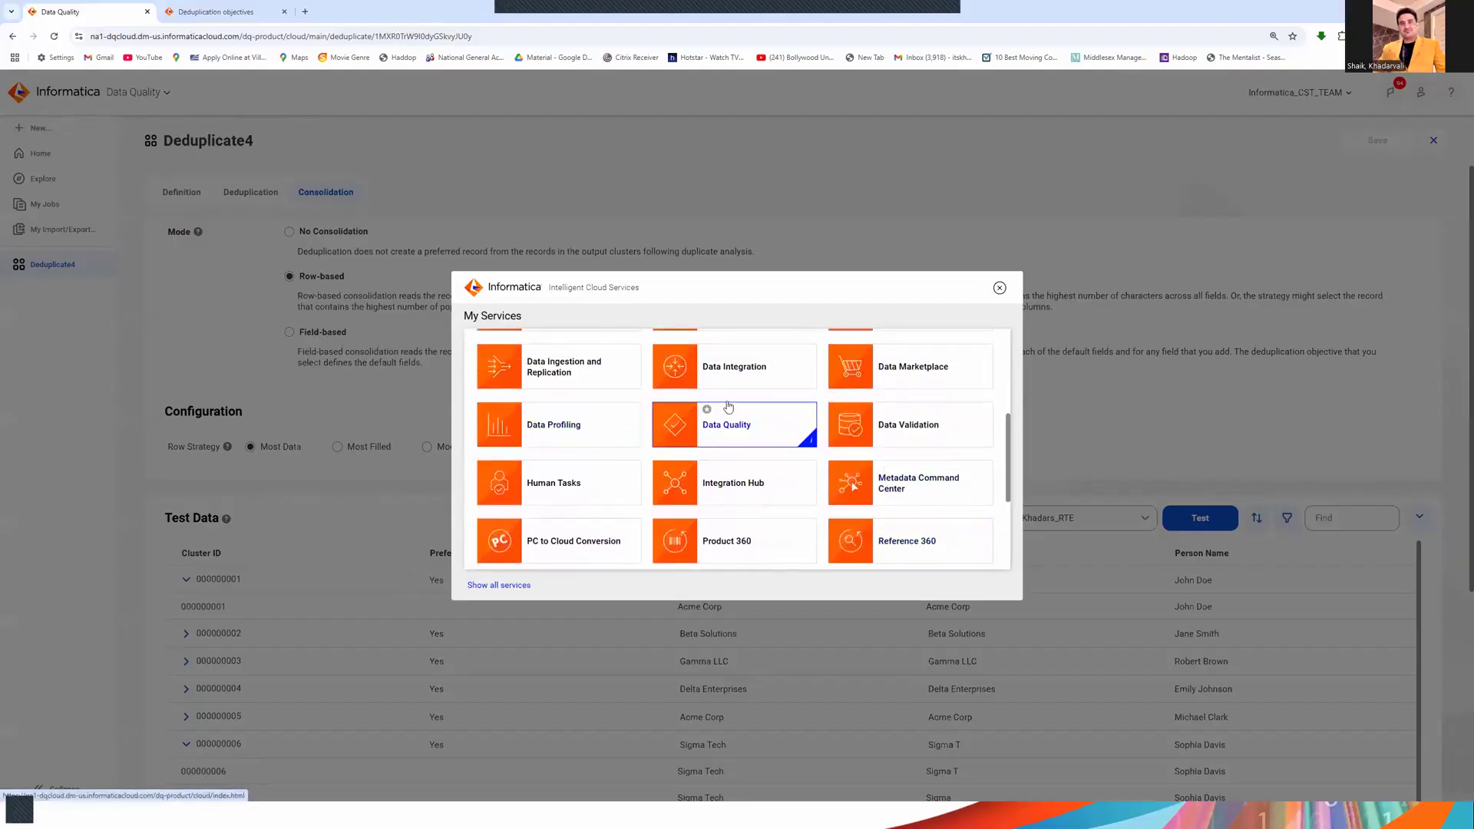
right_click(734, 374)
left_click(760, 384)
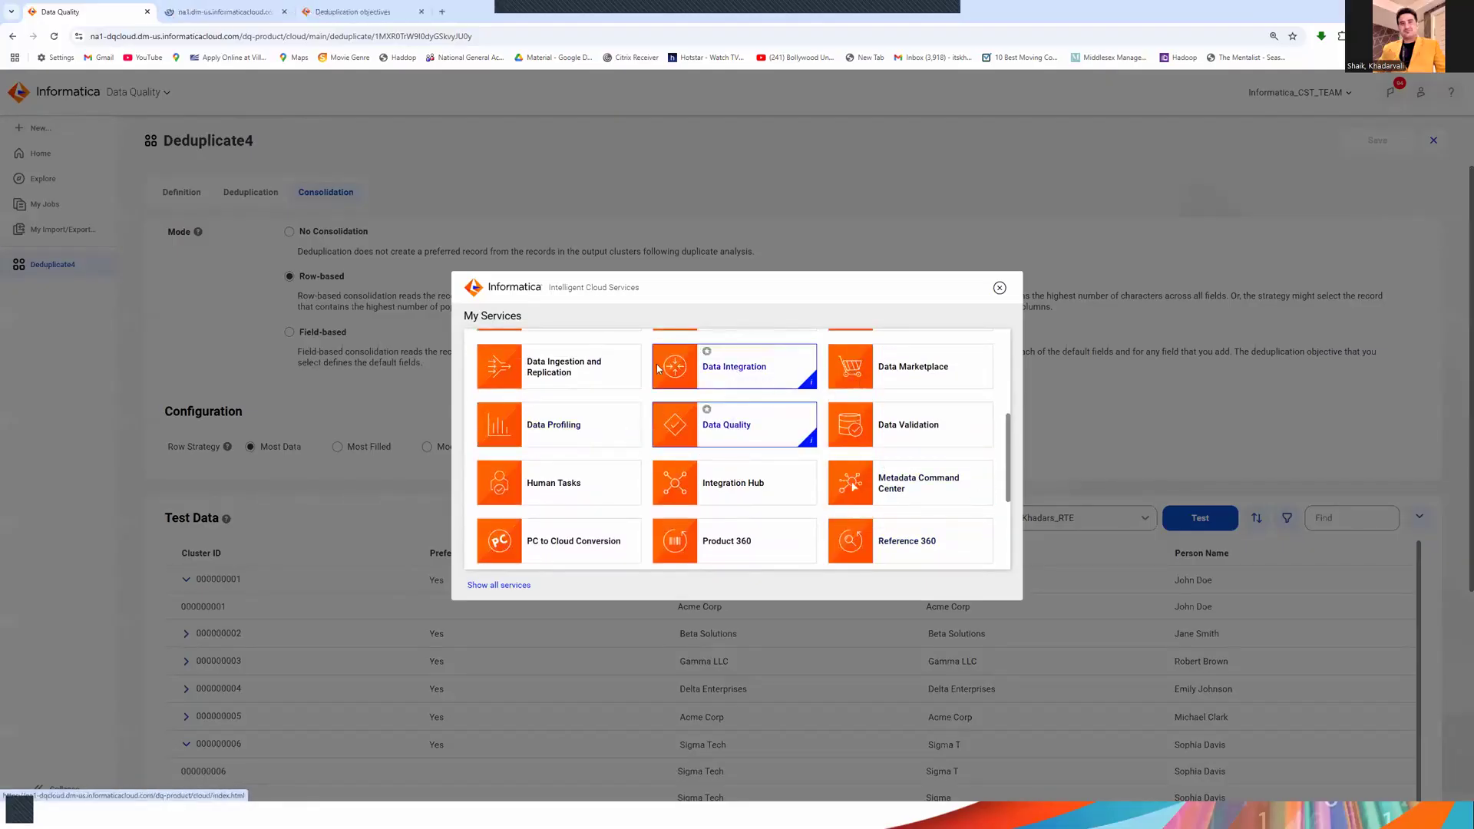
left_click(223, 11)
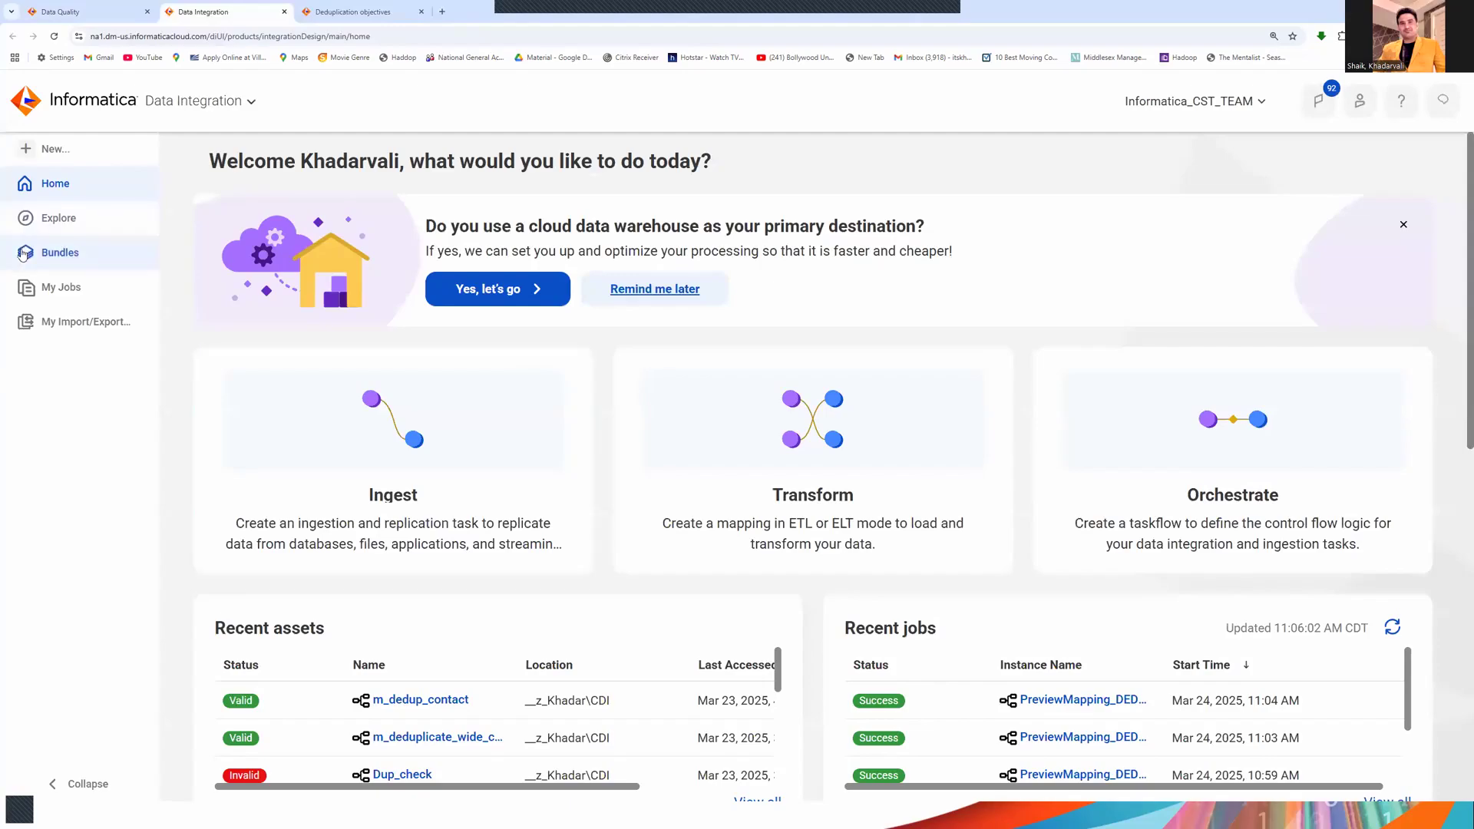
Open the m_dedup_contact mapping from the CDI folder of the __z_Khadar project and enlarge its design canvas.
left_click(37, 221)
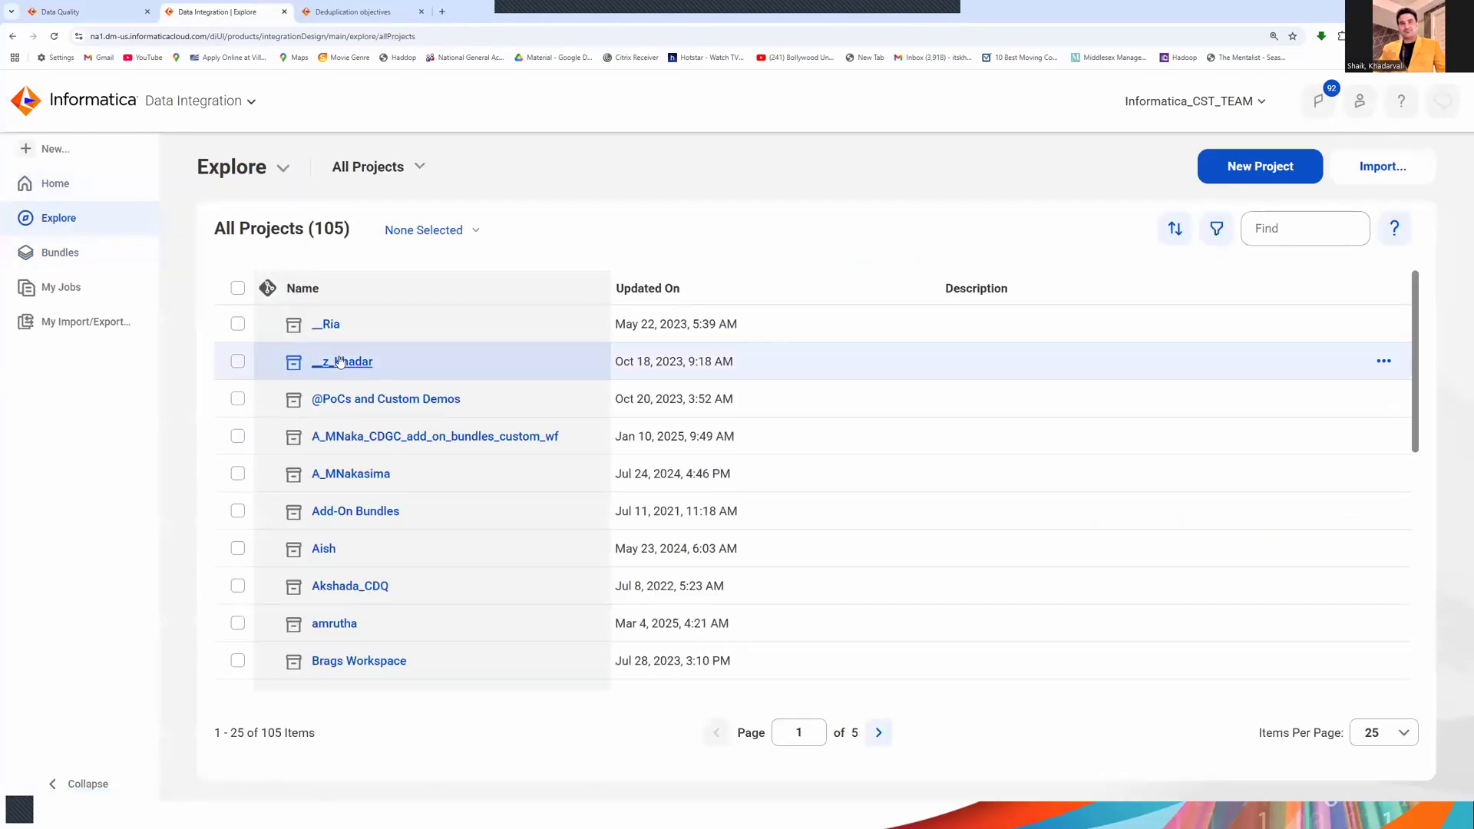
left_click(340, 362)
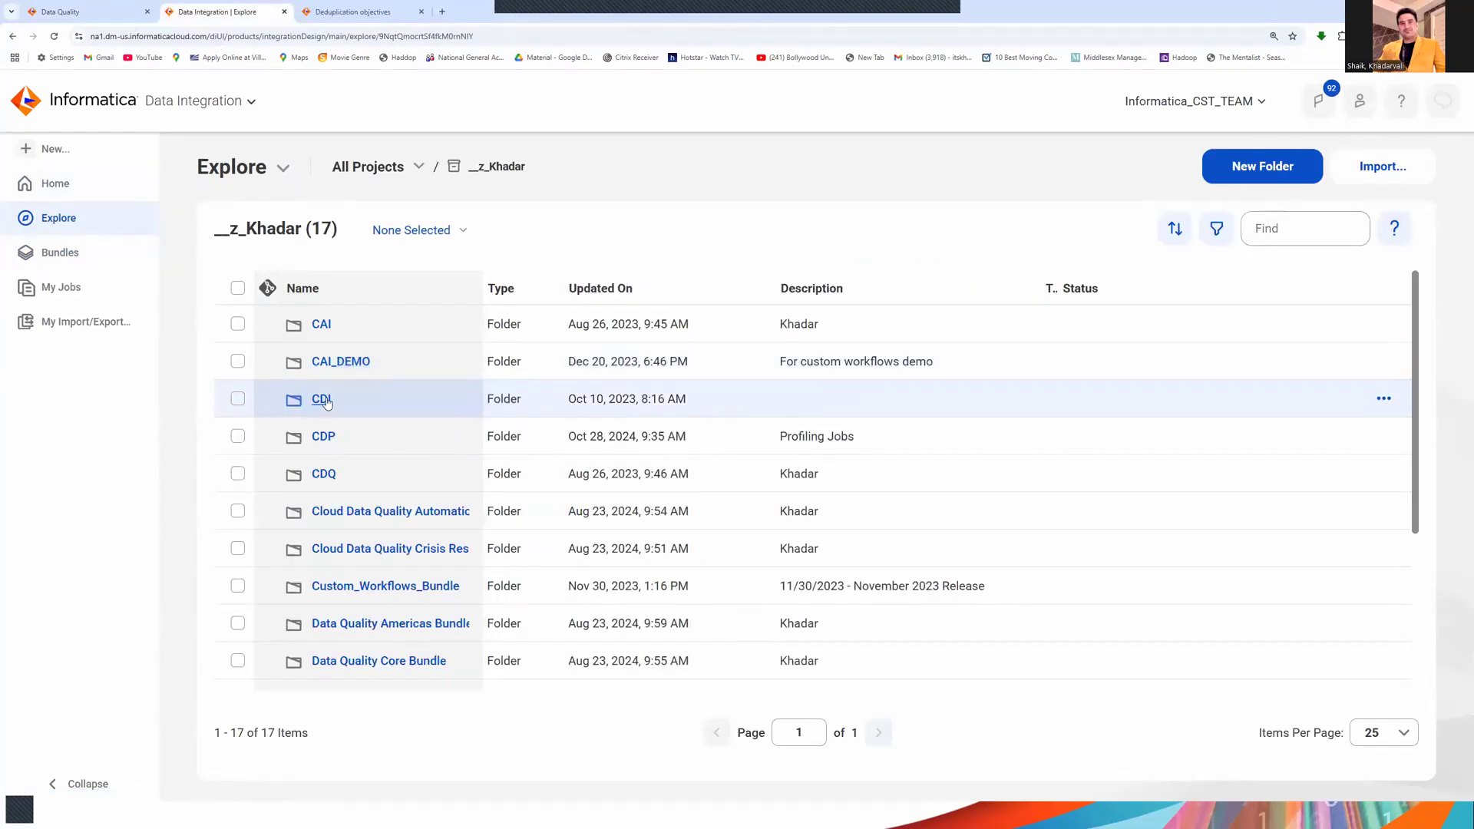
left_click(323, 400)
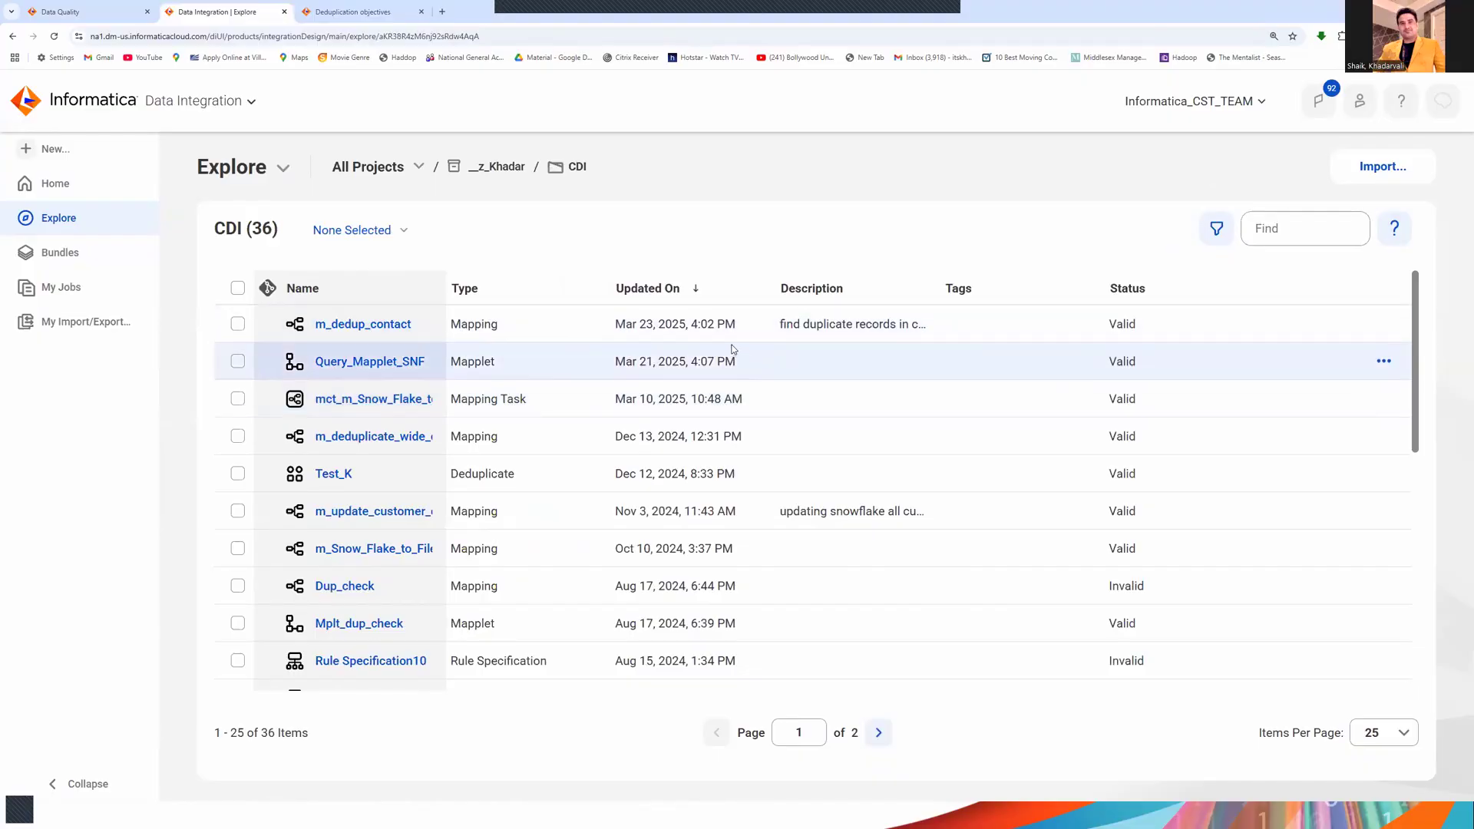
left_click(382, 328)
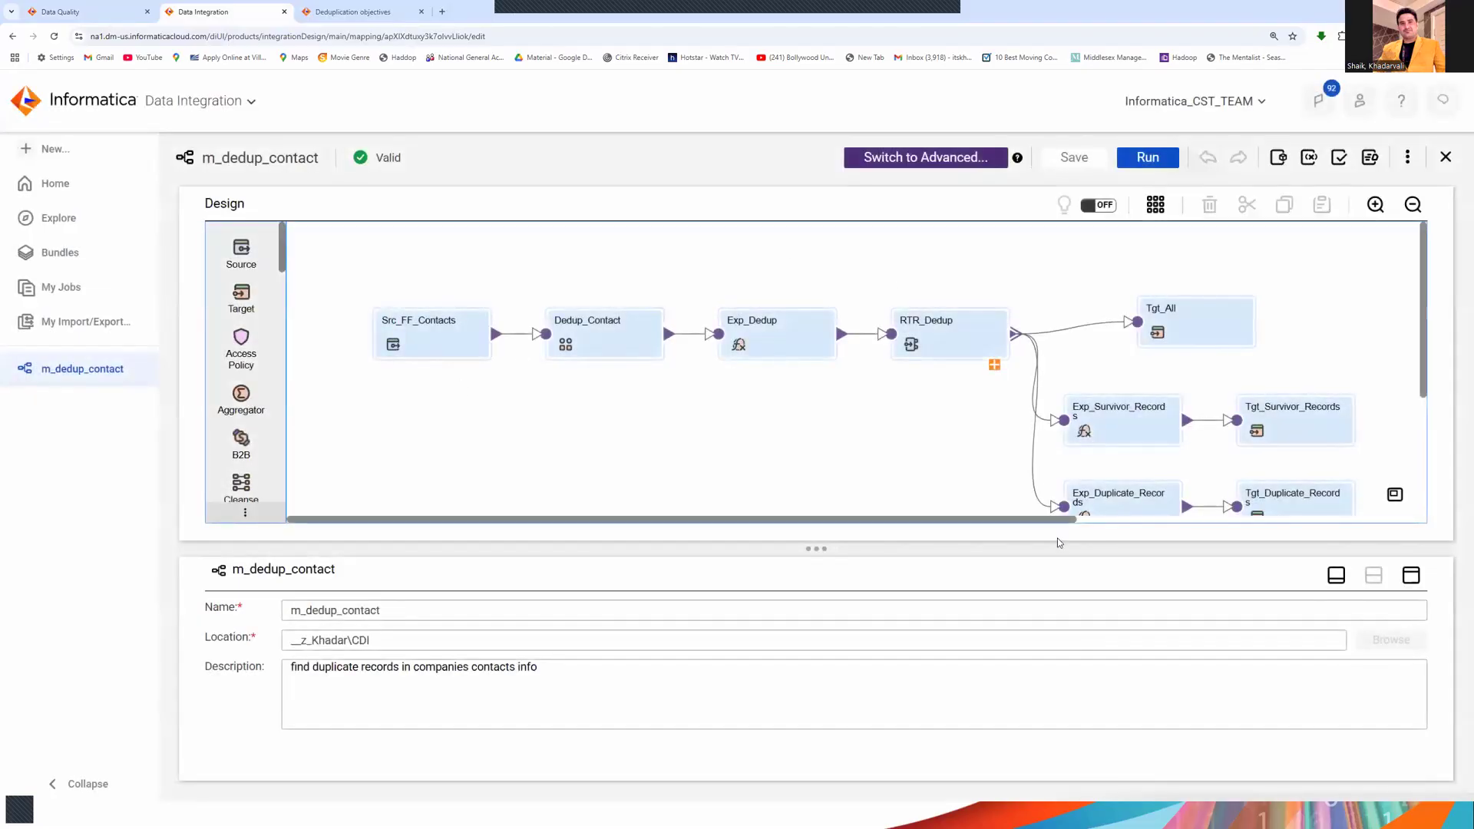
left_click_drag(1048, 553, 1047, 626)
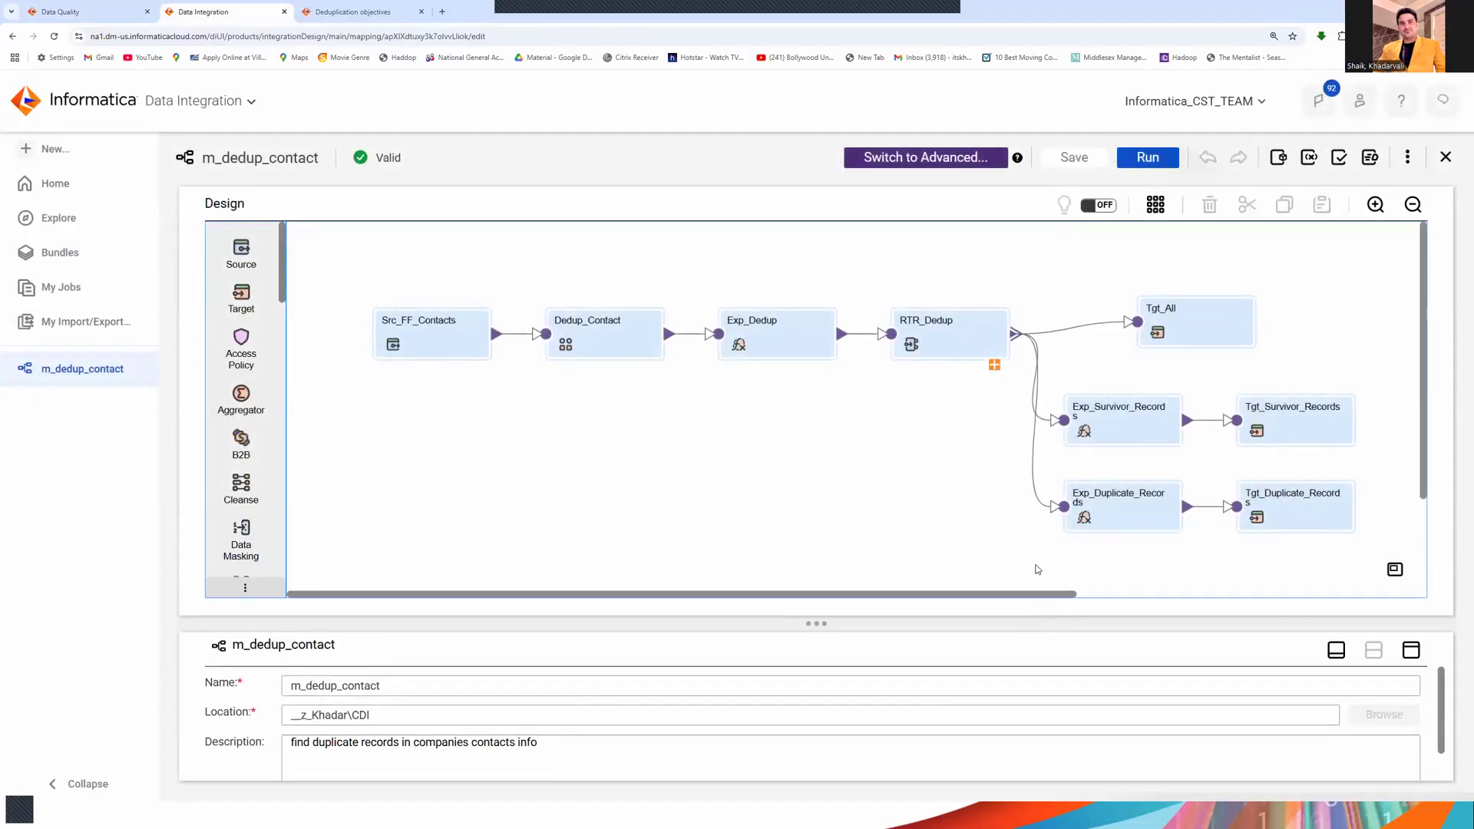
Open the Deduplicate asset referenced by the Dedup_Contact transformation from its enlarged deduplicate settings.
left_click(620, 345)
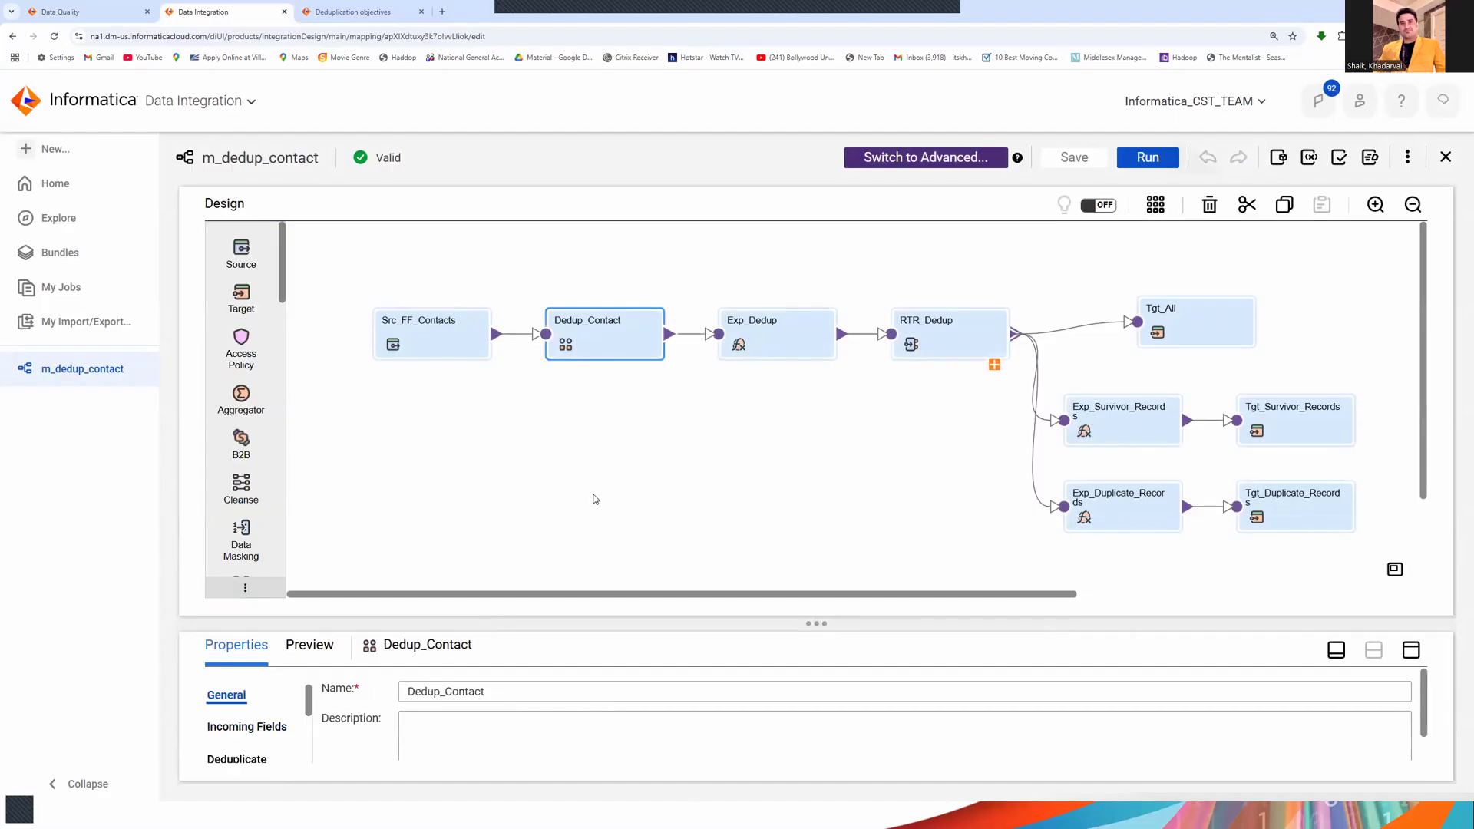
scroll(584, 522, "down", 1)
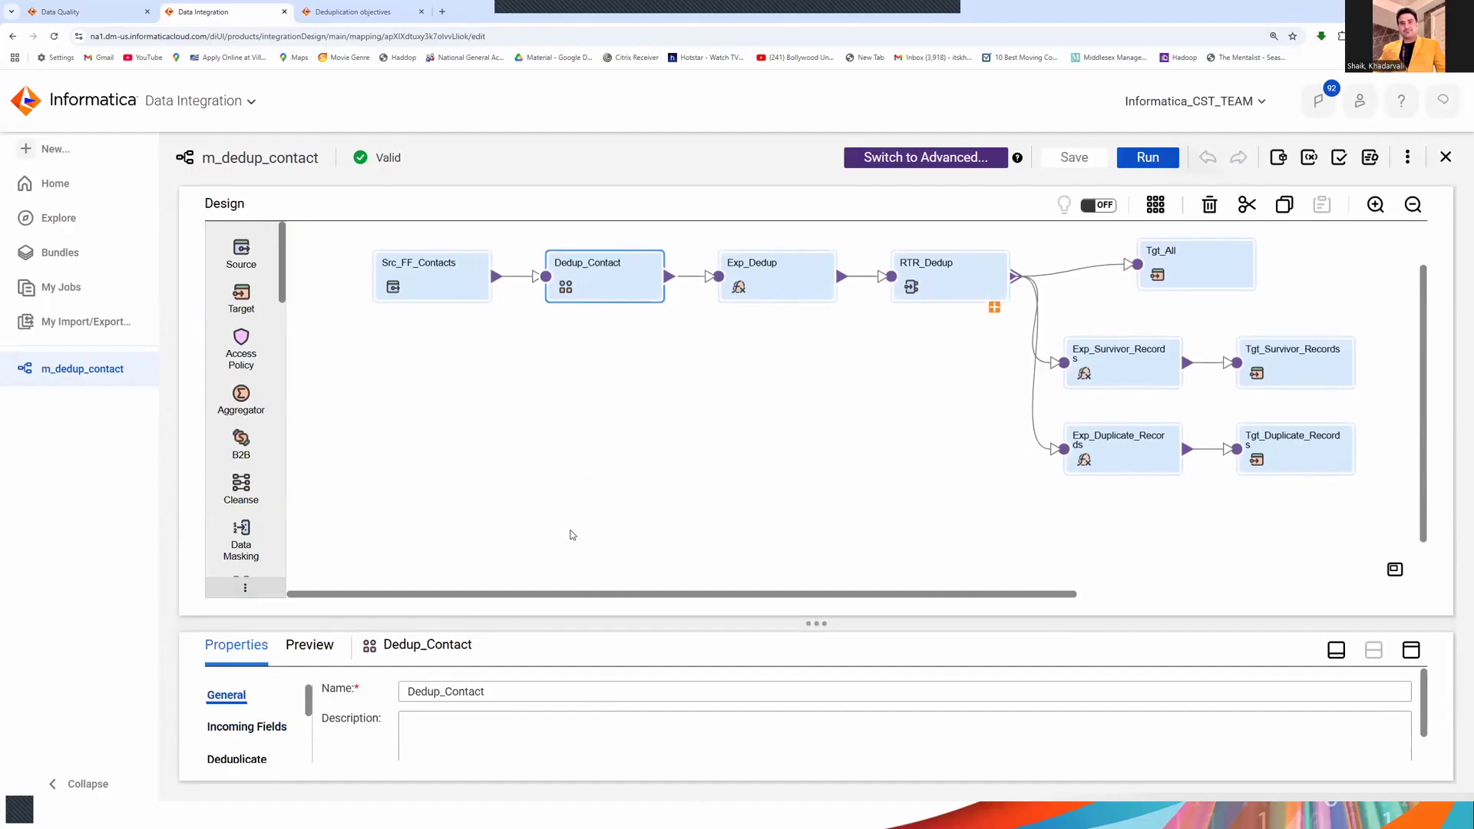
left_click(1411, 649)
left_click(239, 317)
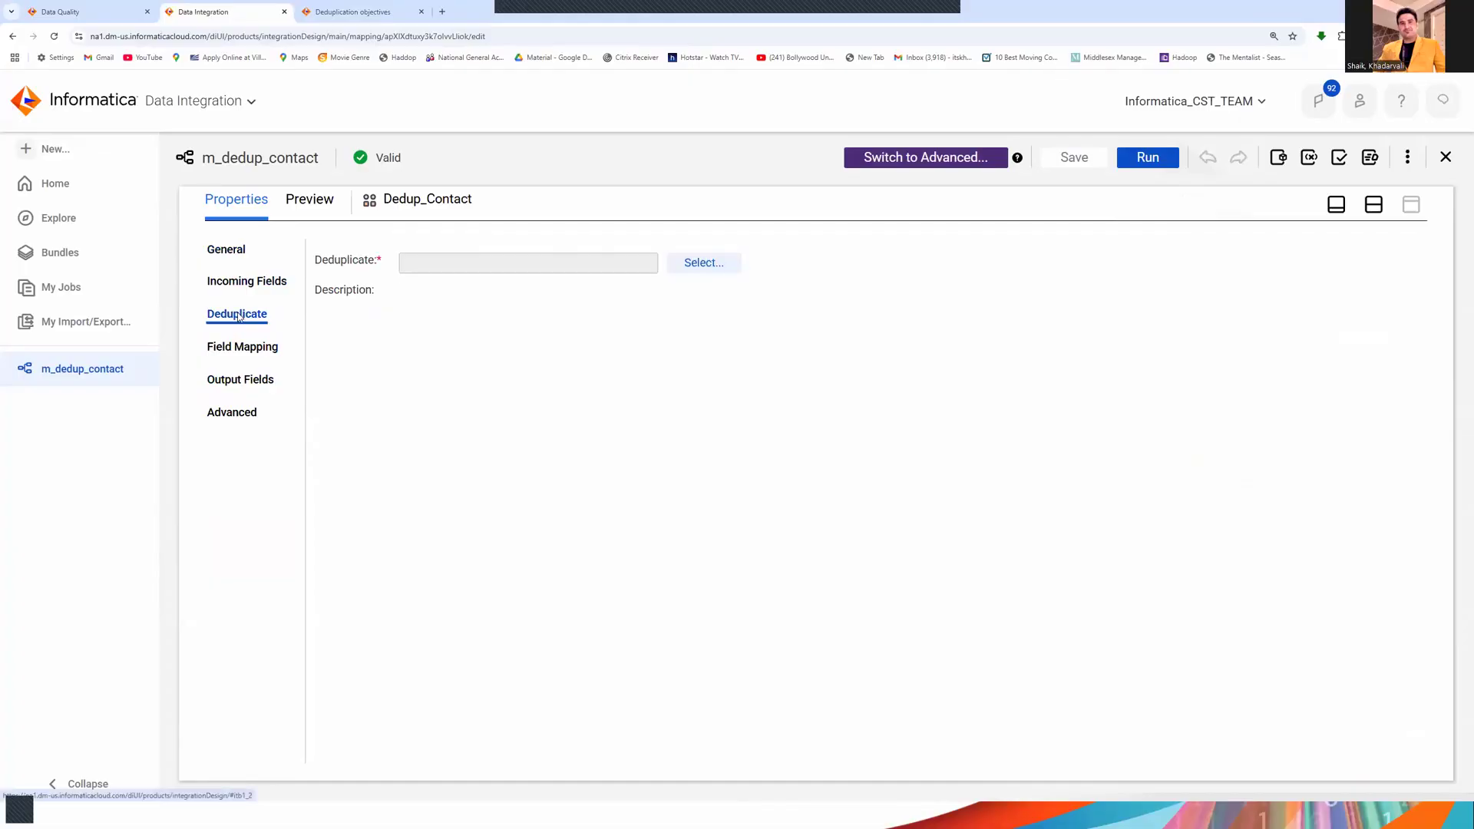
left_click(522, 263)
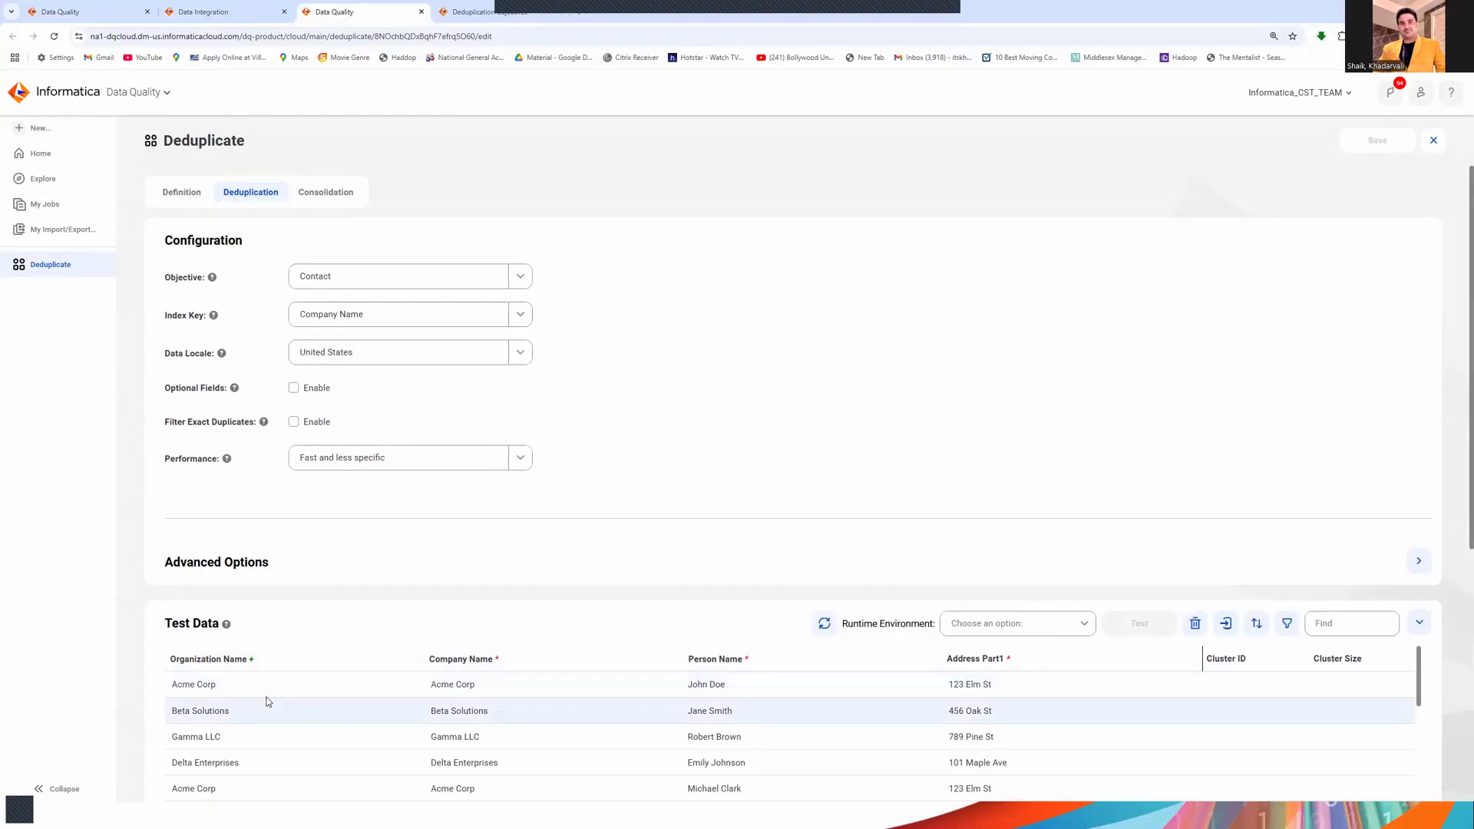
Look through the asset's deduplication configuration and the organization, company, person and address columns of its test data.
scroll(461, 706, "down", 1)
scroll(541, 703, "up", 1)
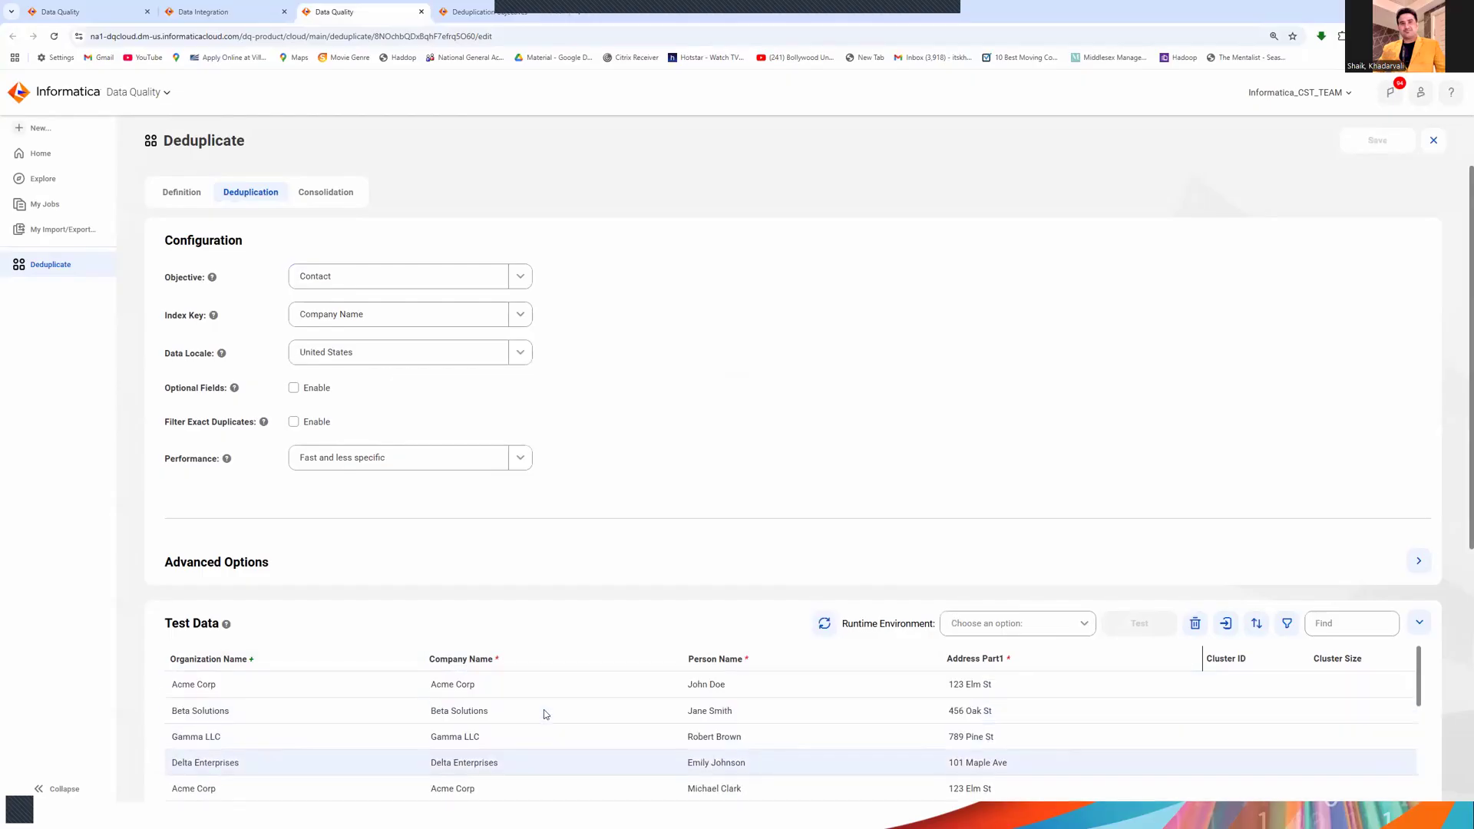
scroll(737, 626, "down", 3)
scroll(759, 623, "down", 10)
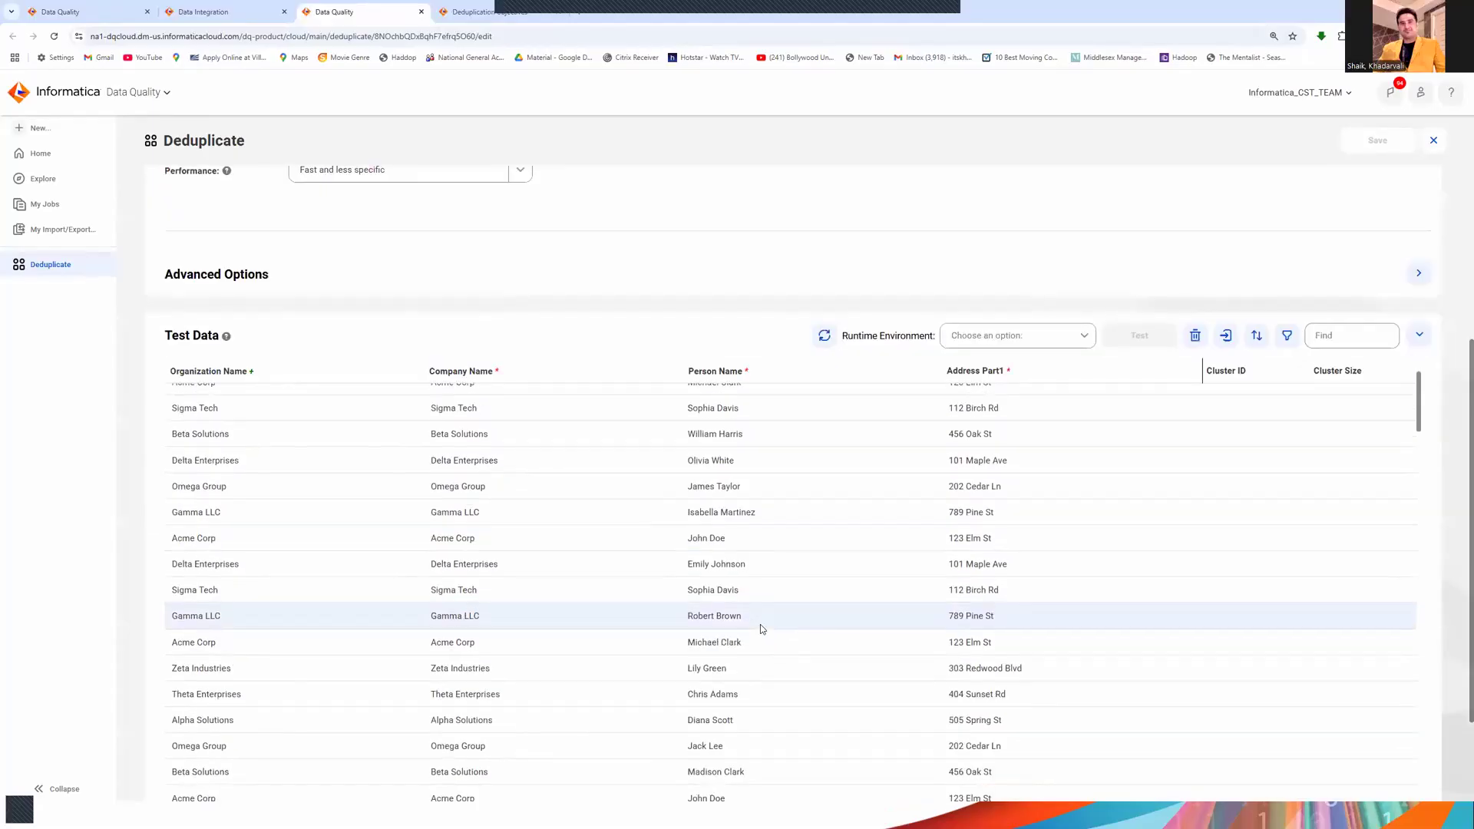
scroll(1457, 637, "down", 2)
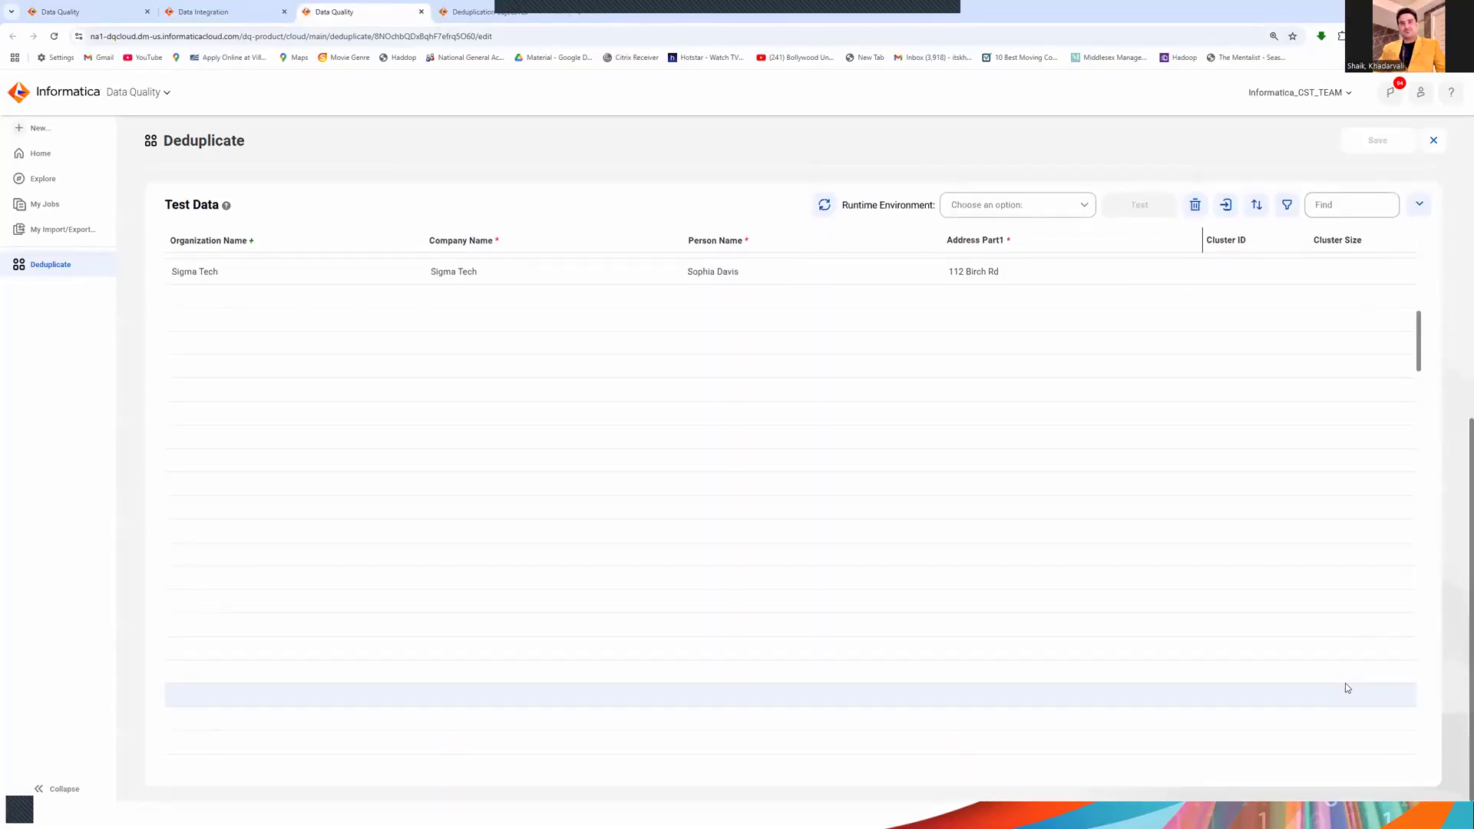
scroll(1281, 591, "up", 10)
scroll(1088, 519, "up", 4)
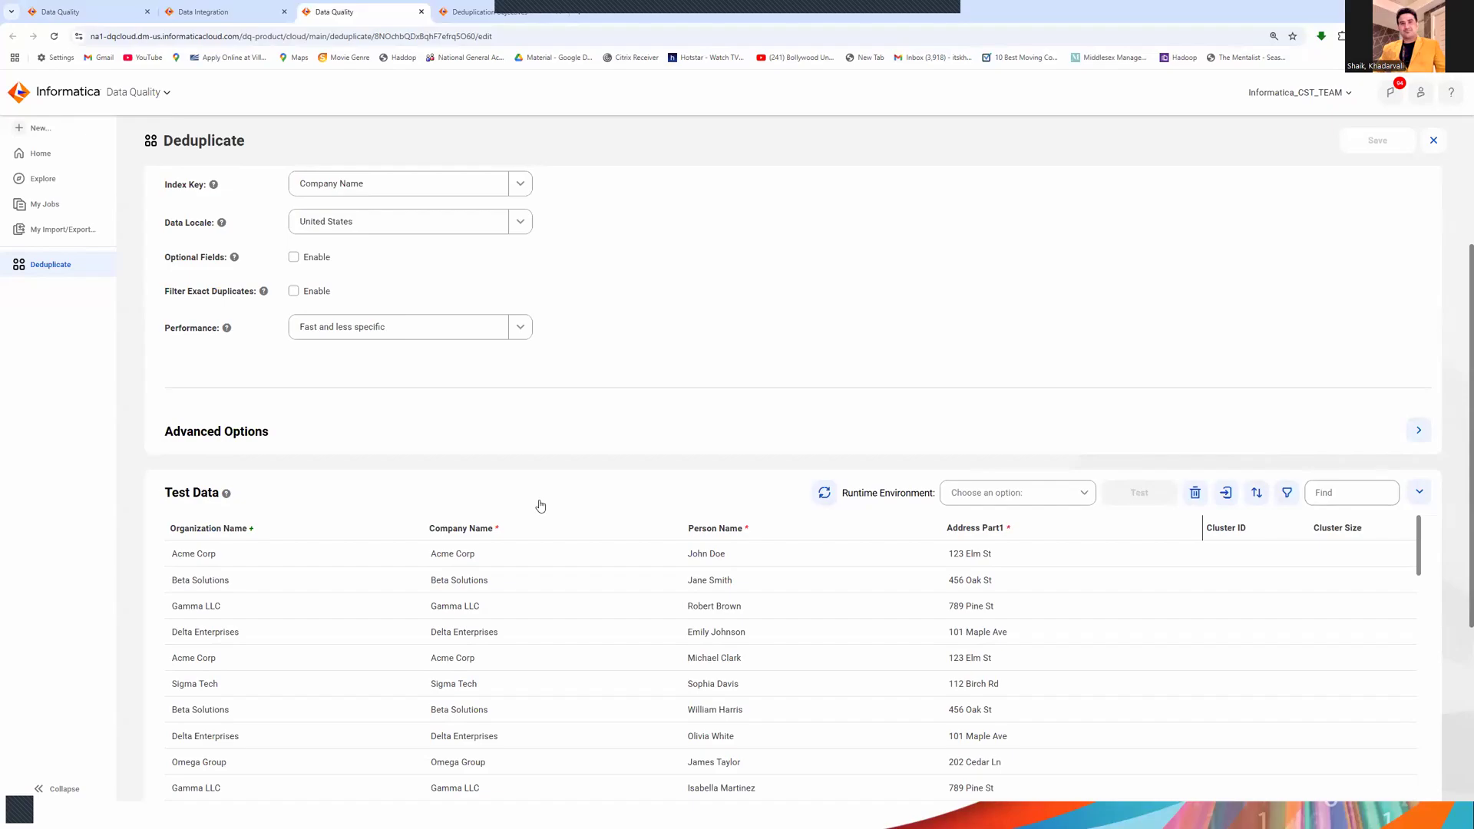
Return to the m_dedup_contact mapping and view the source details of Src_FF_Contacts, dismissing the error dialog.
left_click(233, 11)
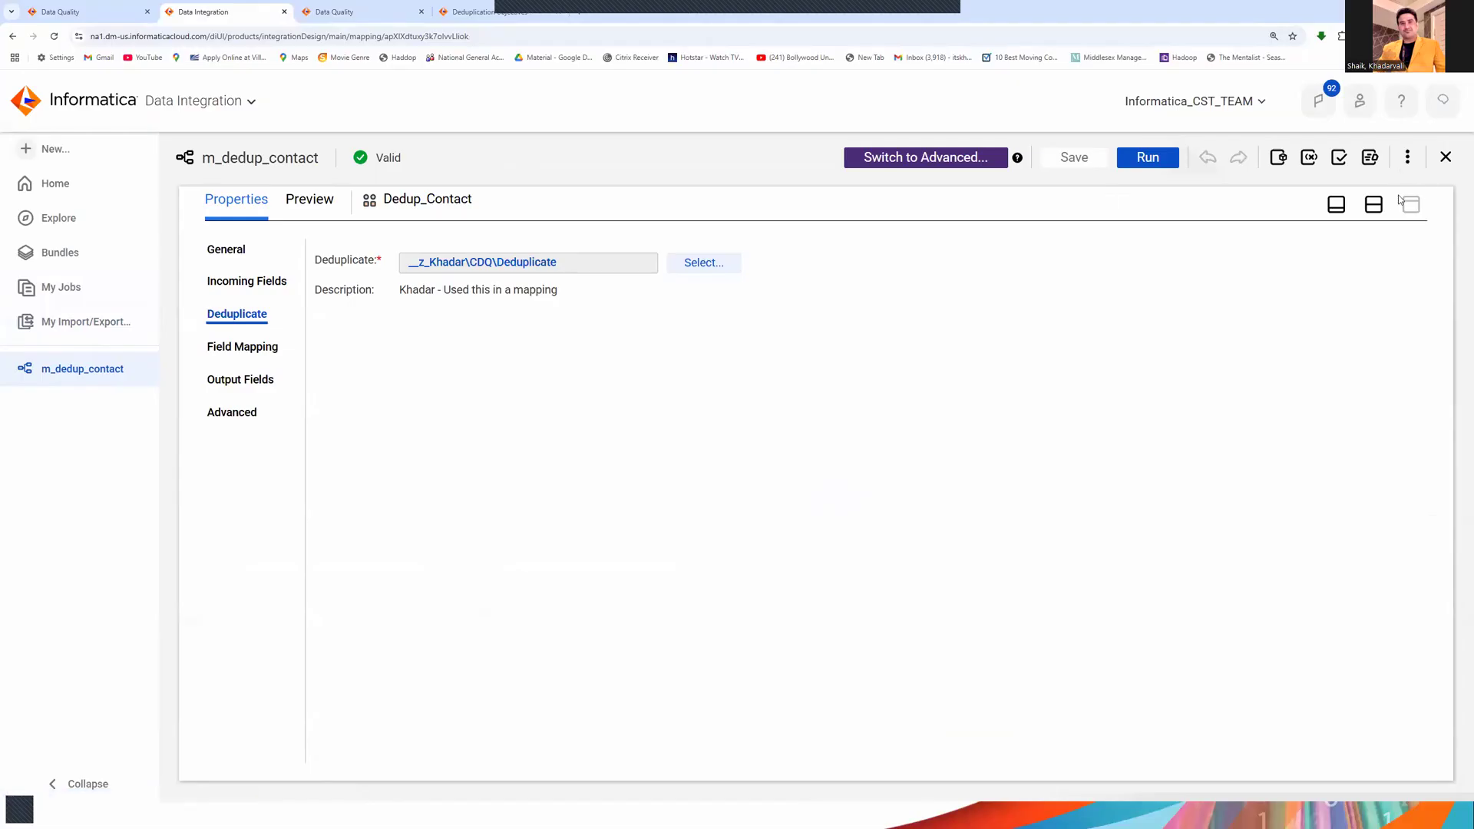
left_click(1374, 205)
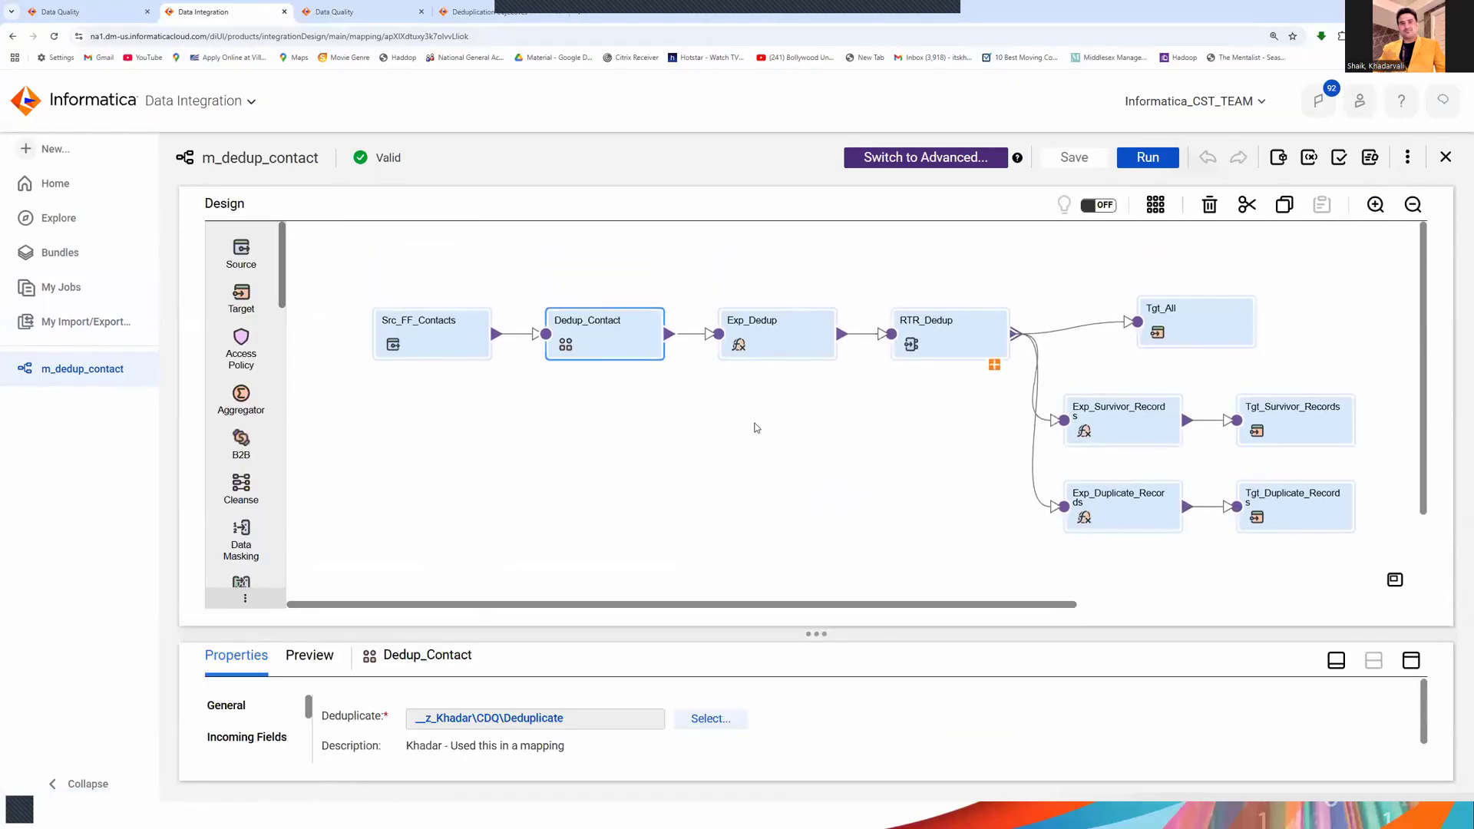
left_click(484, 343)
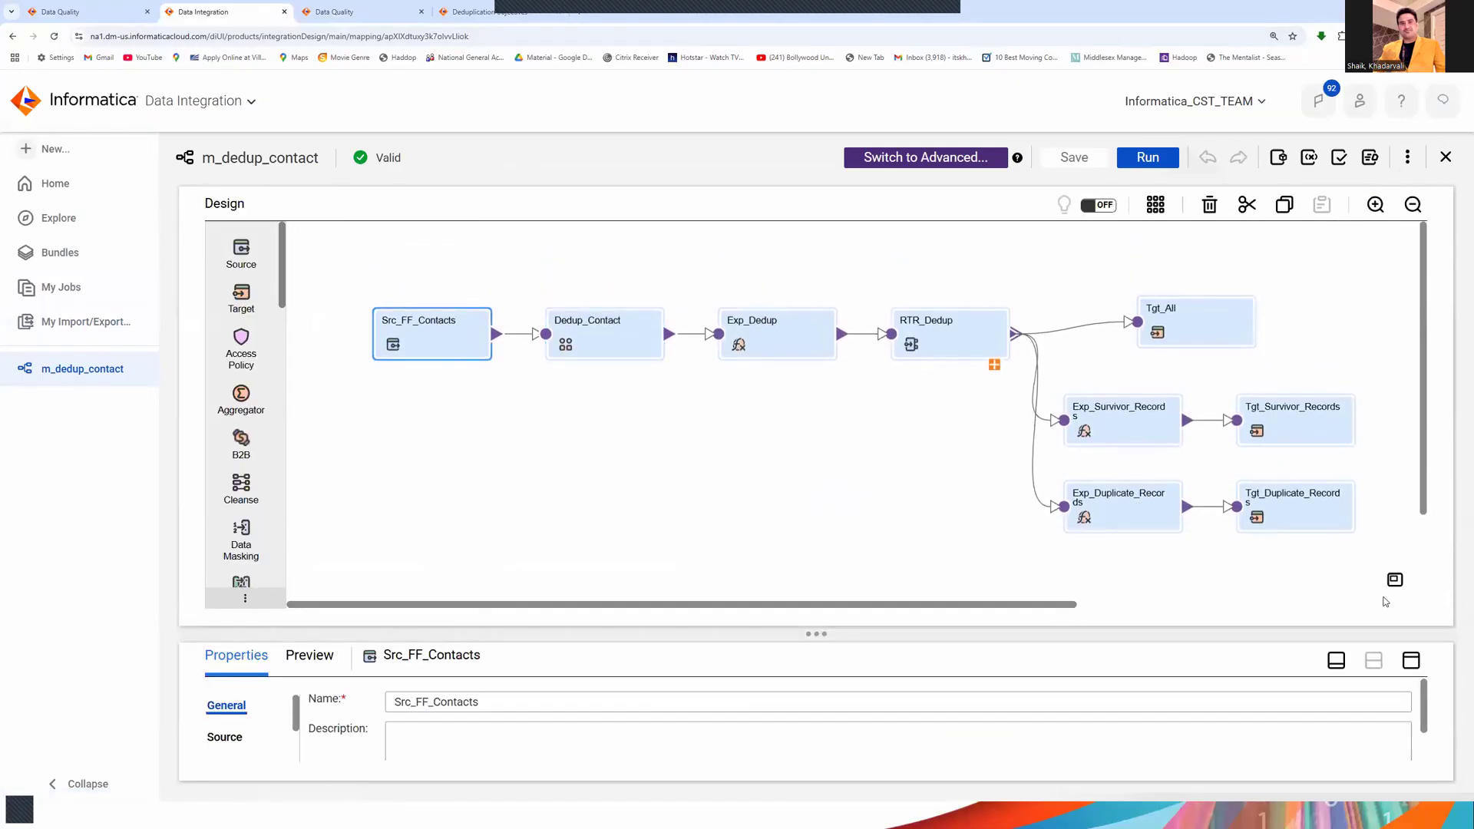
left_click(1412, 660)
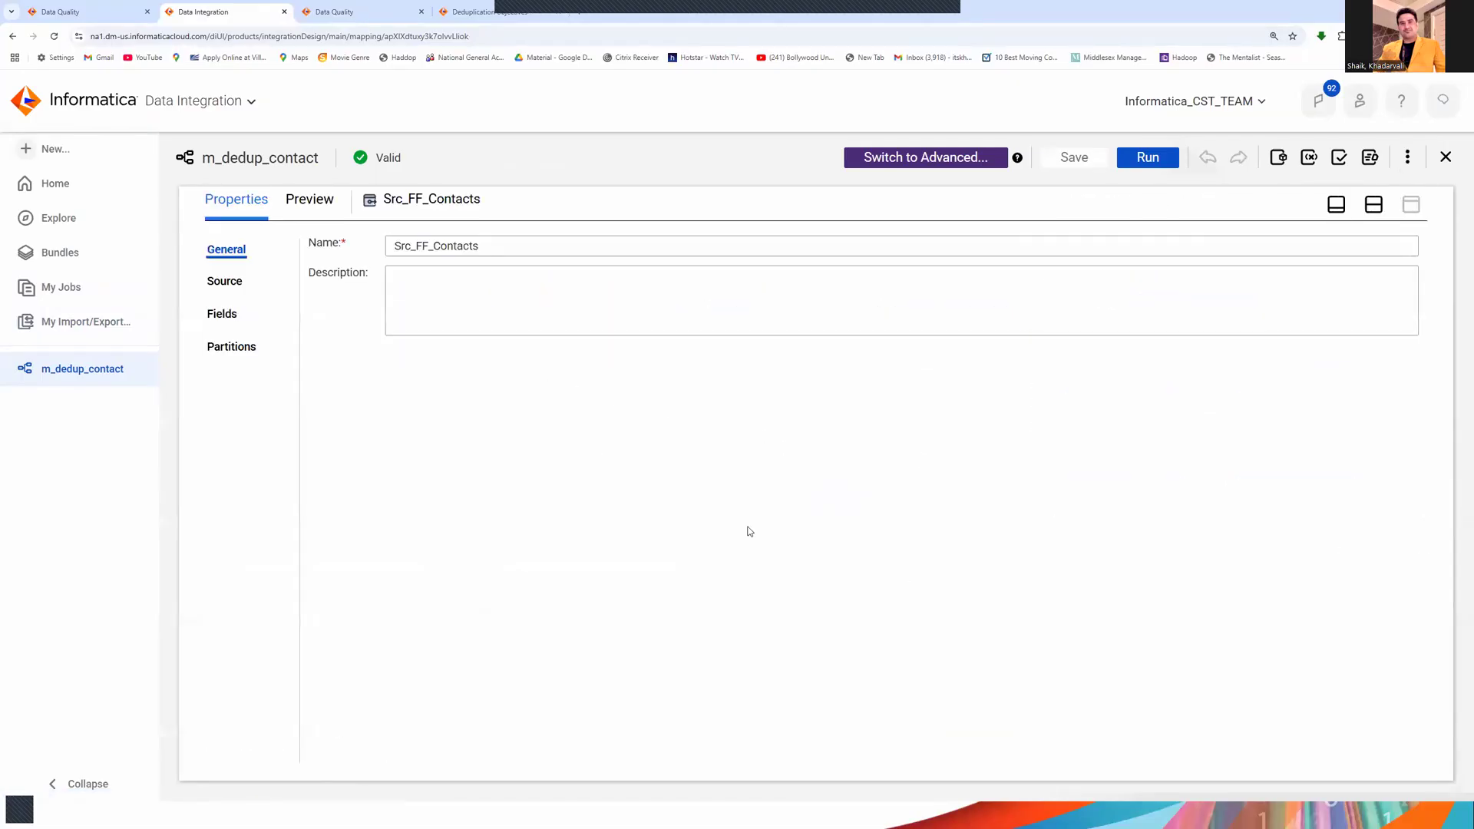
left_click(224, 282)
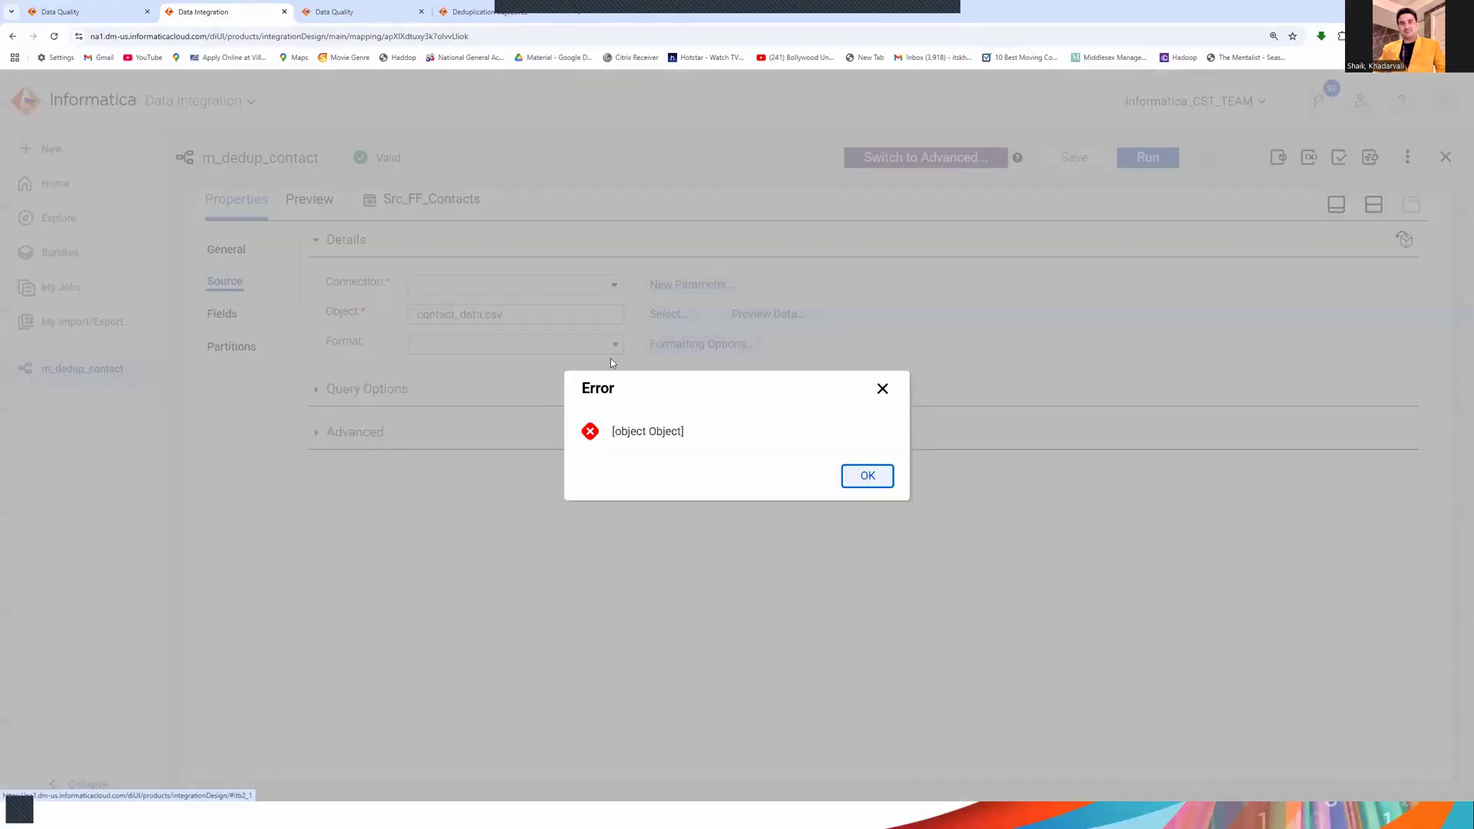
left_click(883, 477)
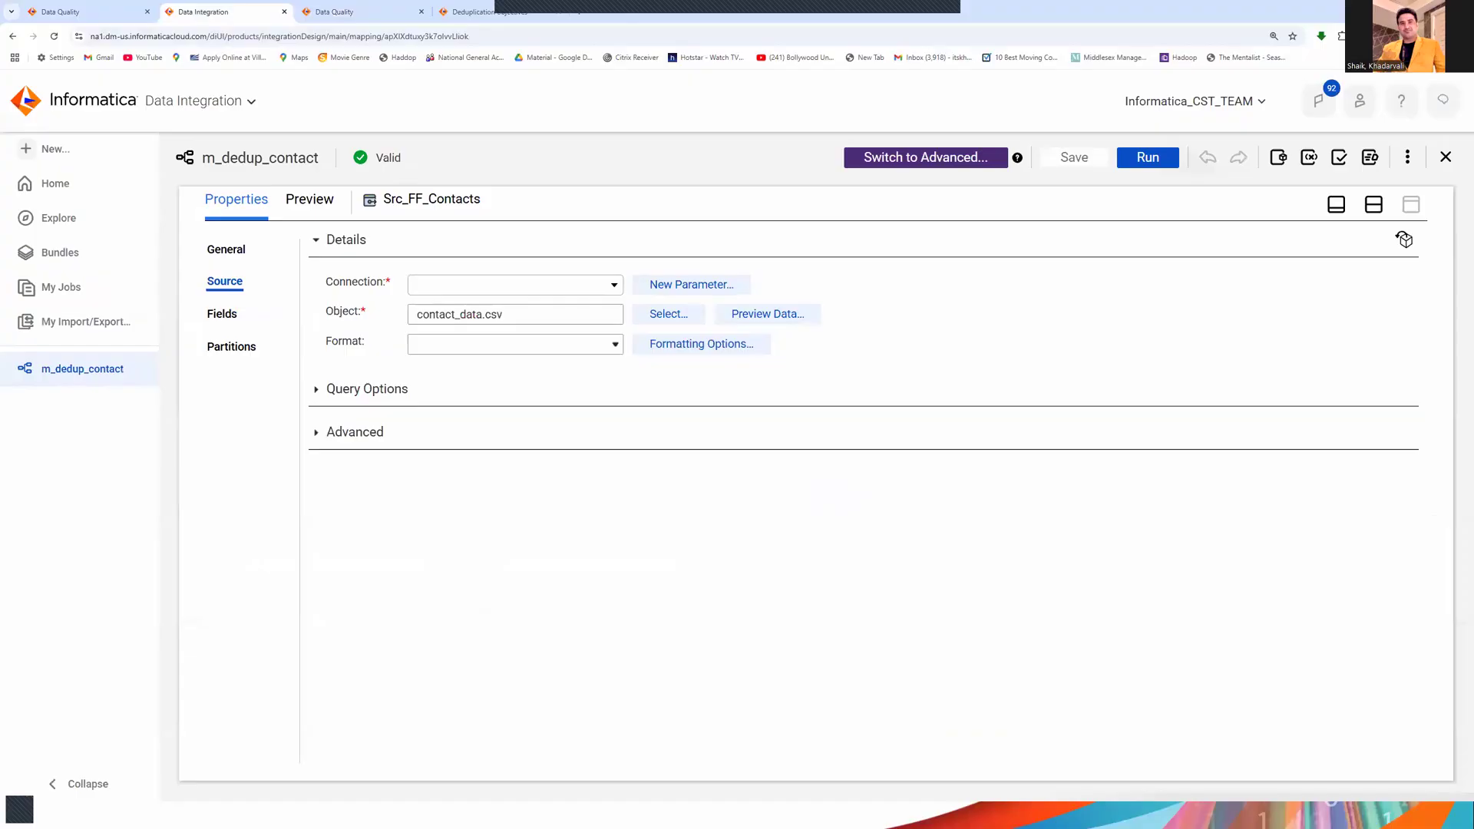
Switch to Excel to view the contact_data source file, and close it without saving changes.
key("alt+Tab")
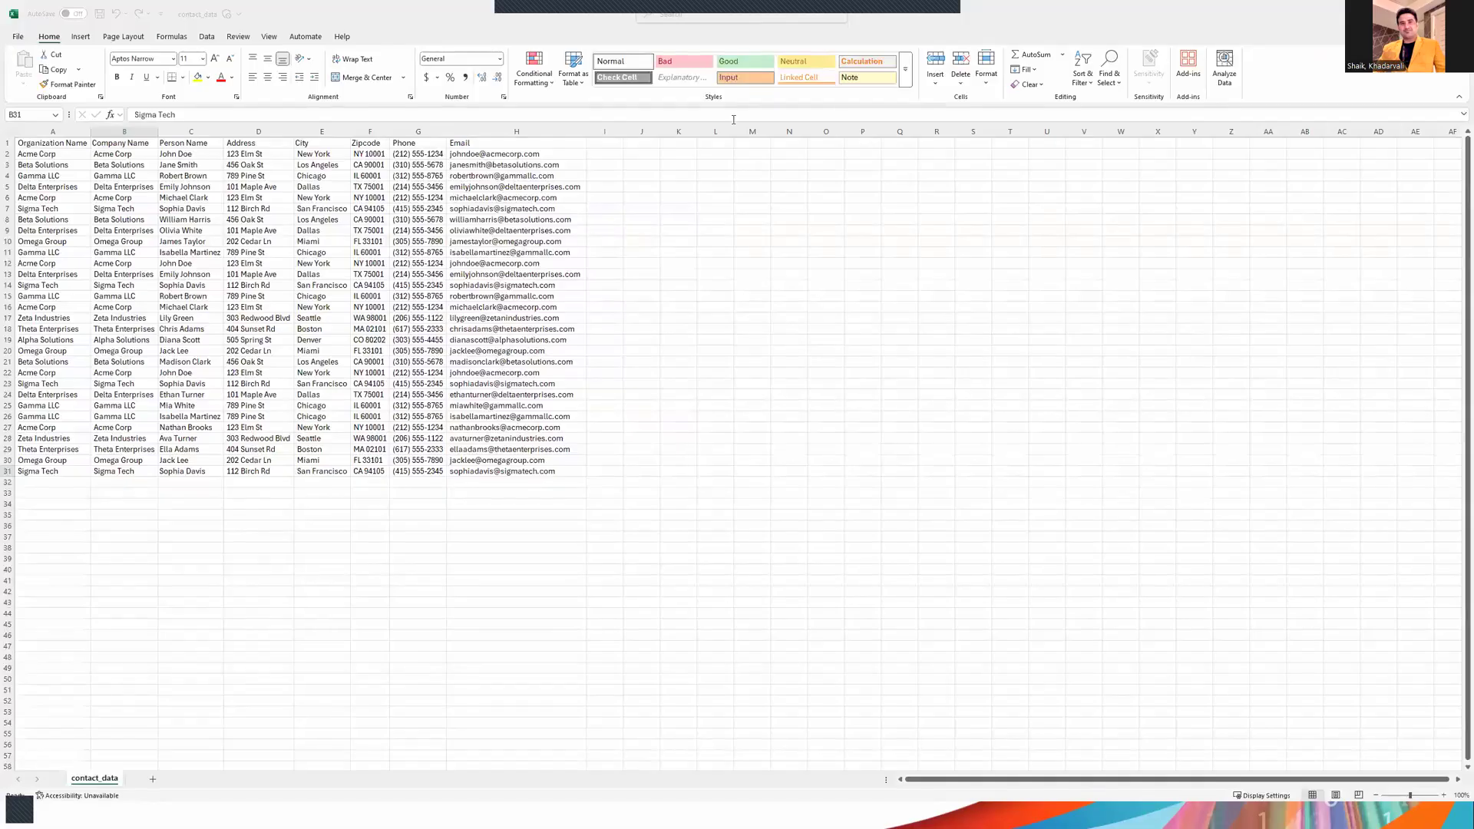
left_click(1457, 13)
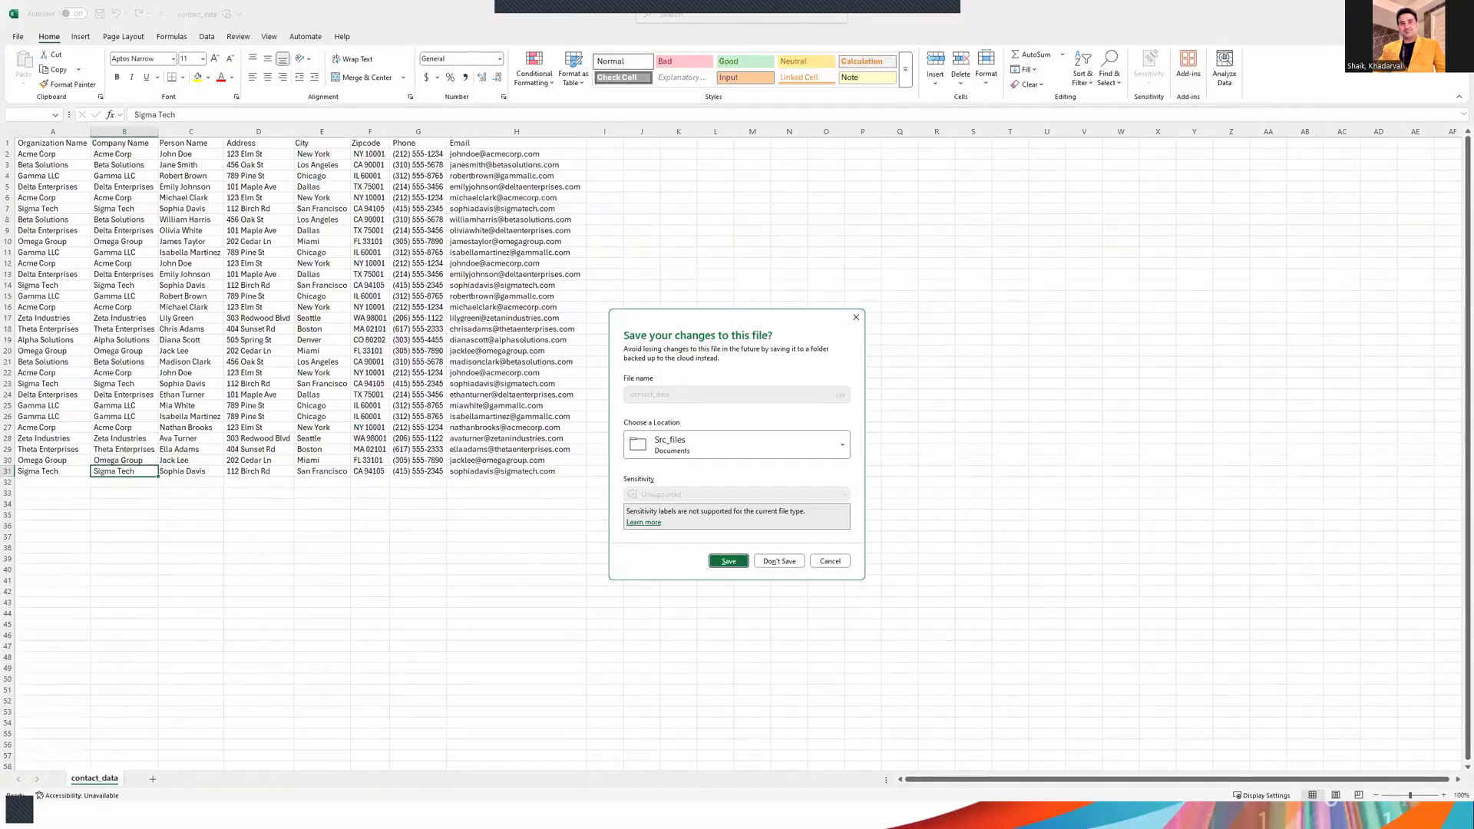
left_click(784, 562)
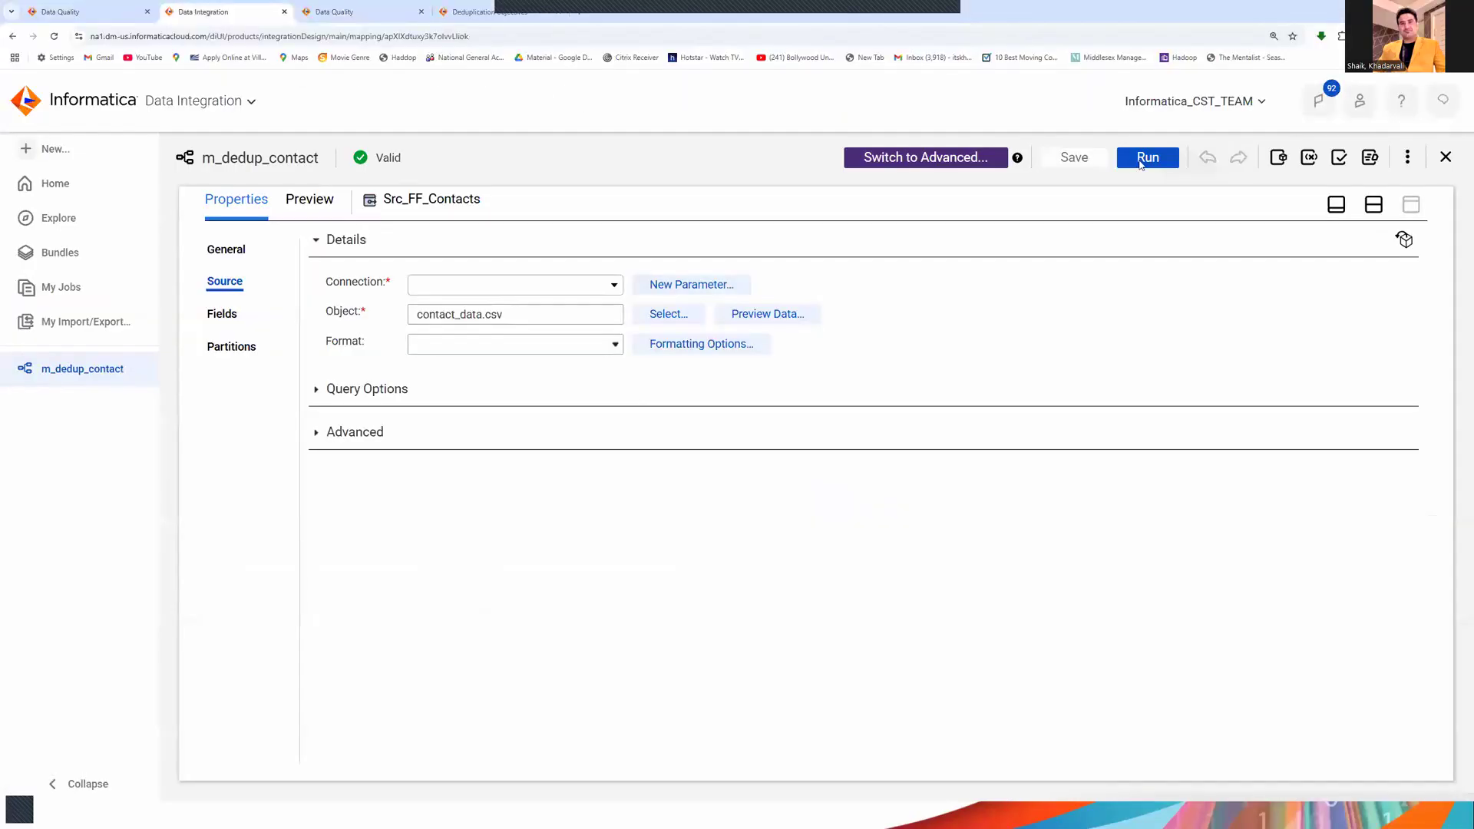
Select the Exp_Dedup expression in the mapping and run a data preview for it.
left_click(1372, 204)
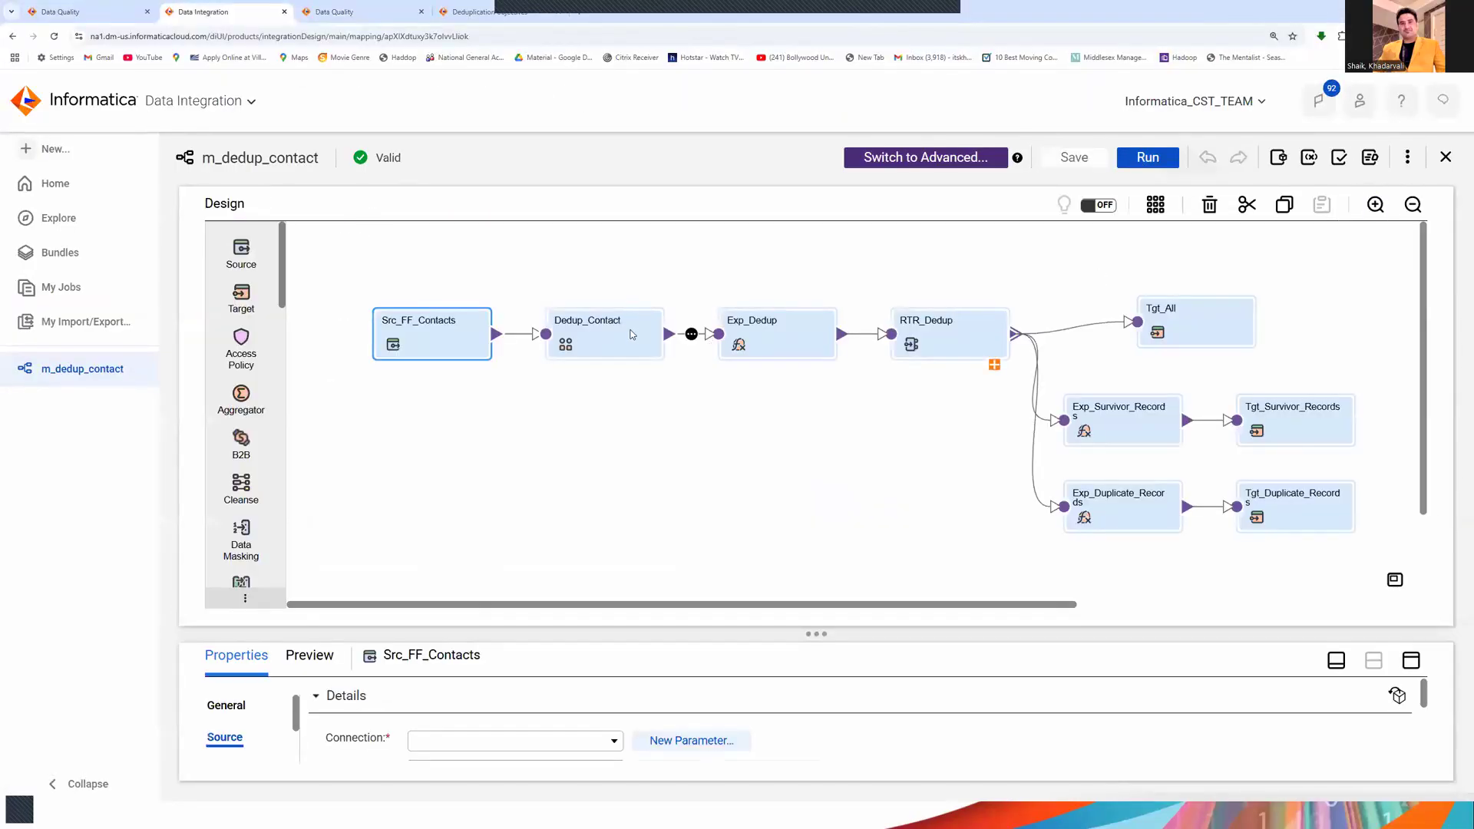
left_click(631, 335)
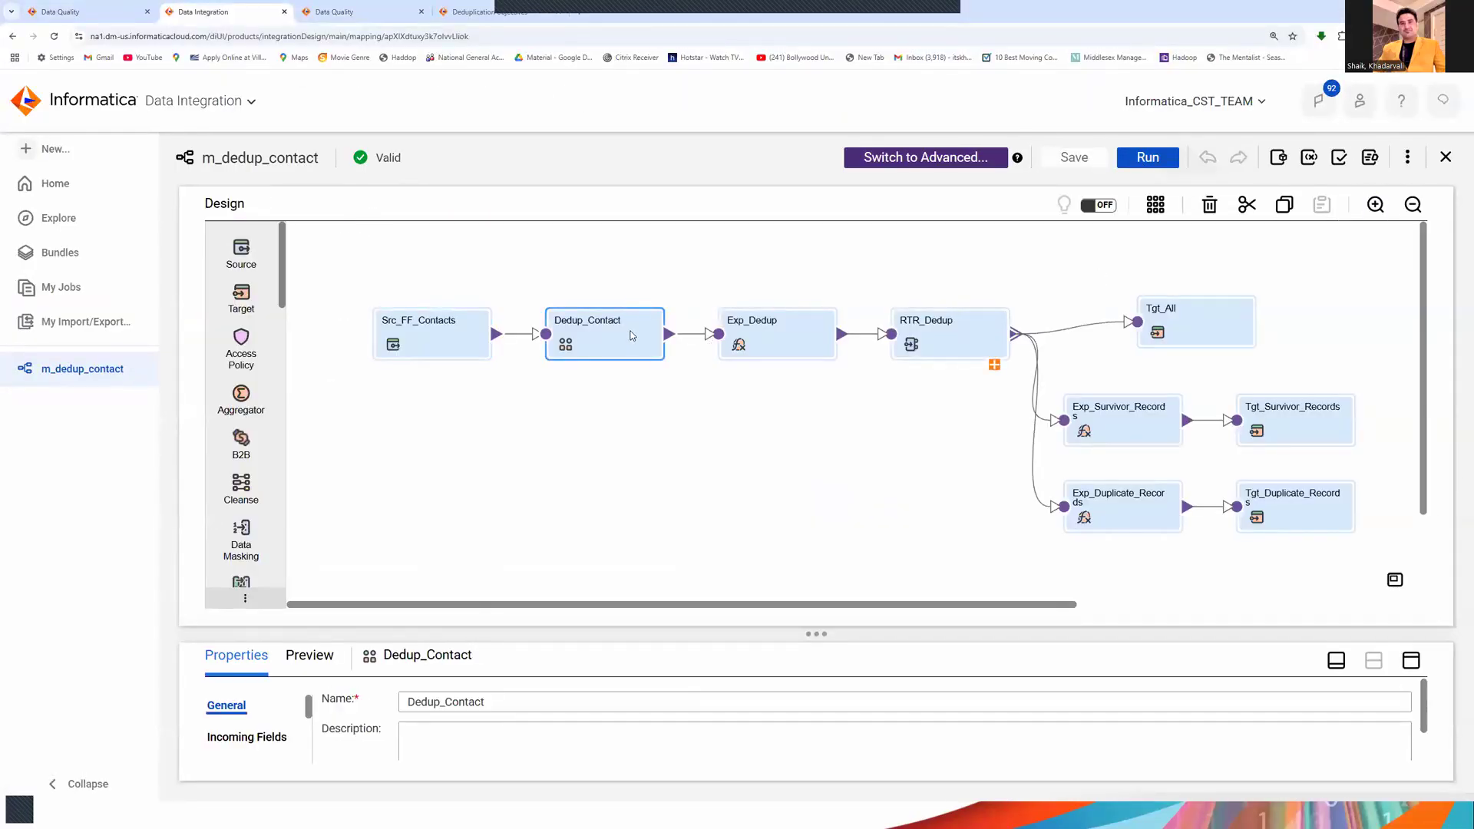
left_click(799, 325)
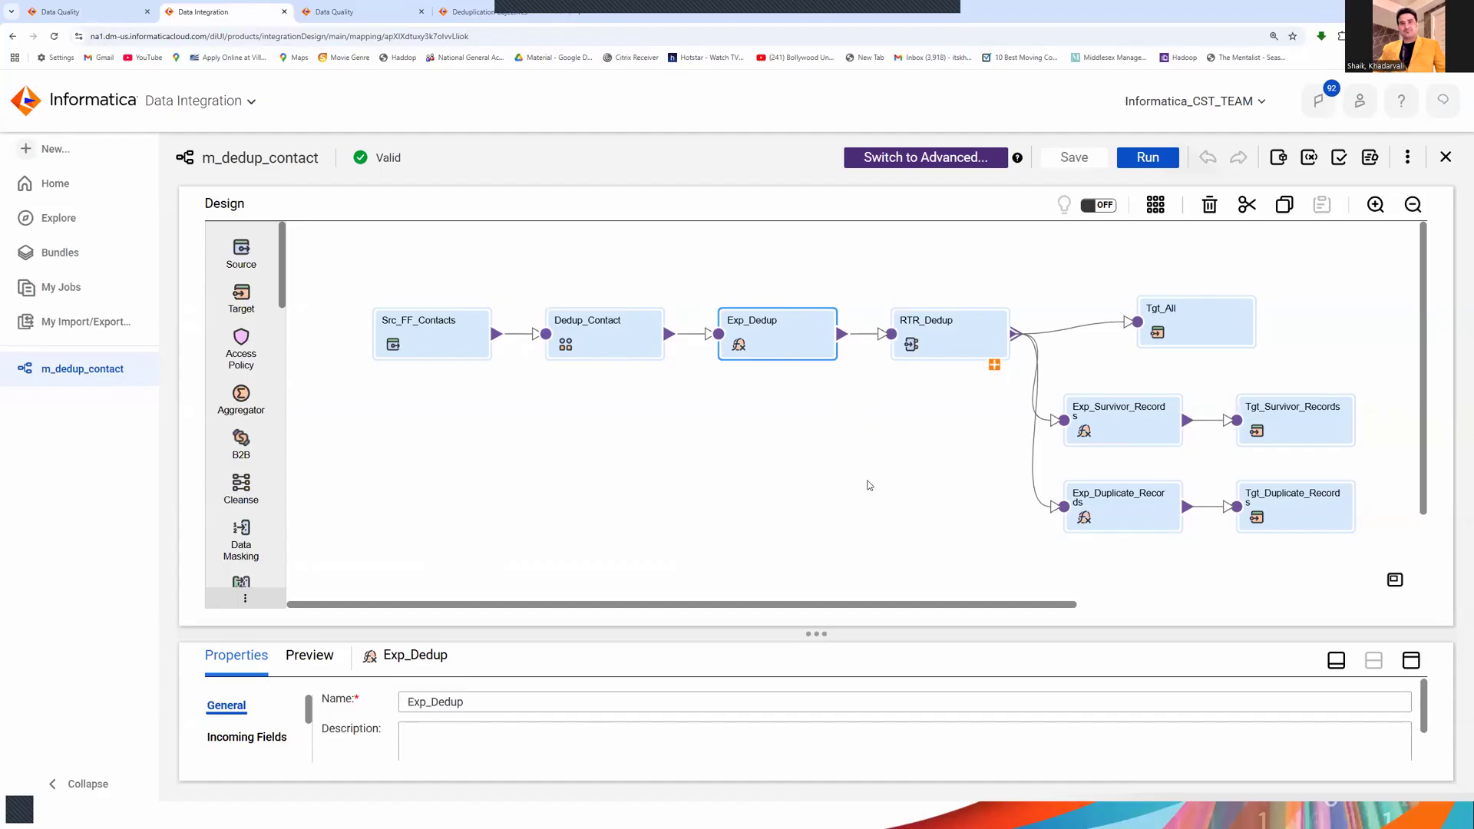
left_click(1415, 663)
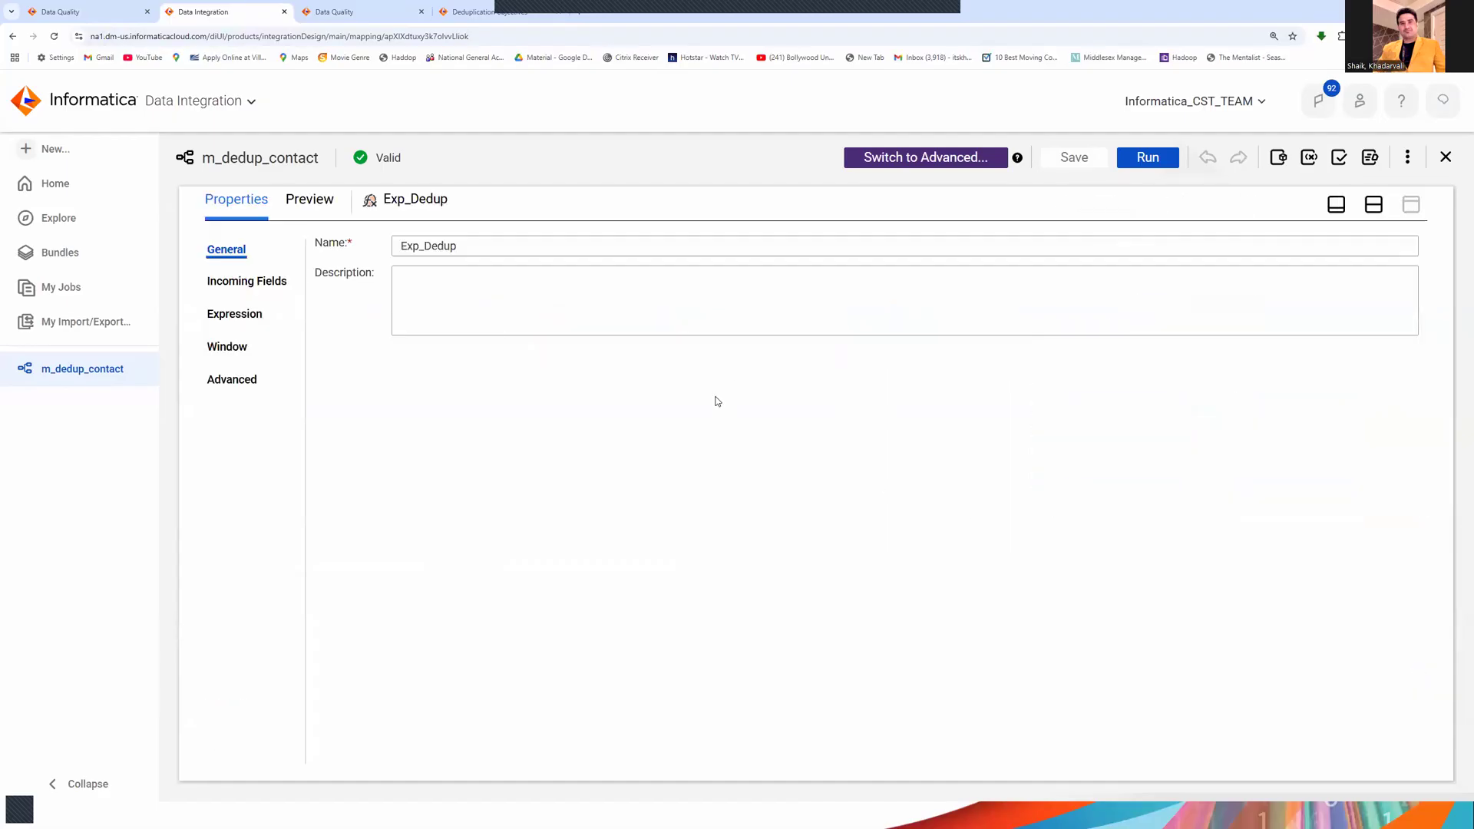
left_click(315, 199)
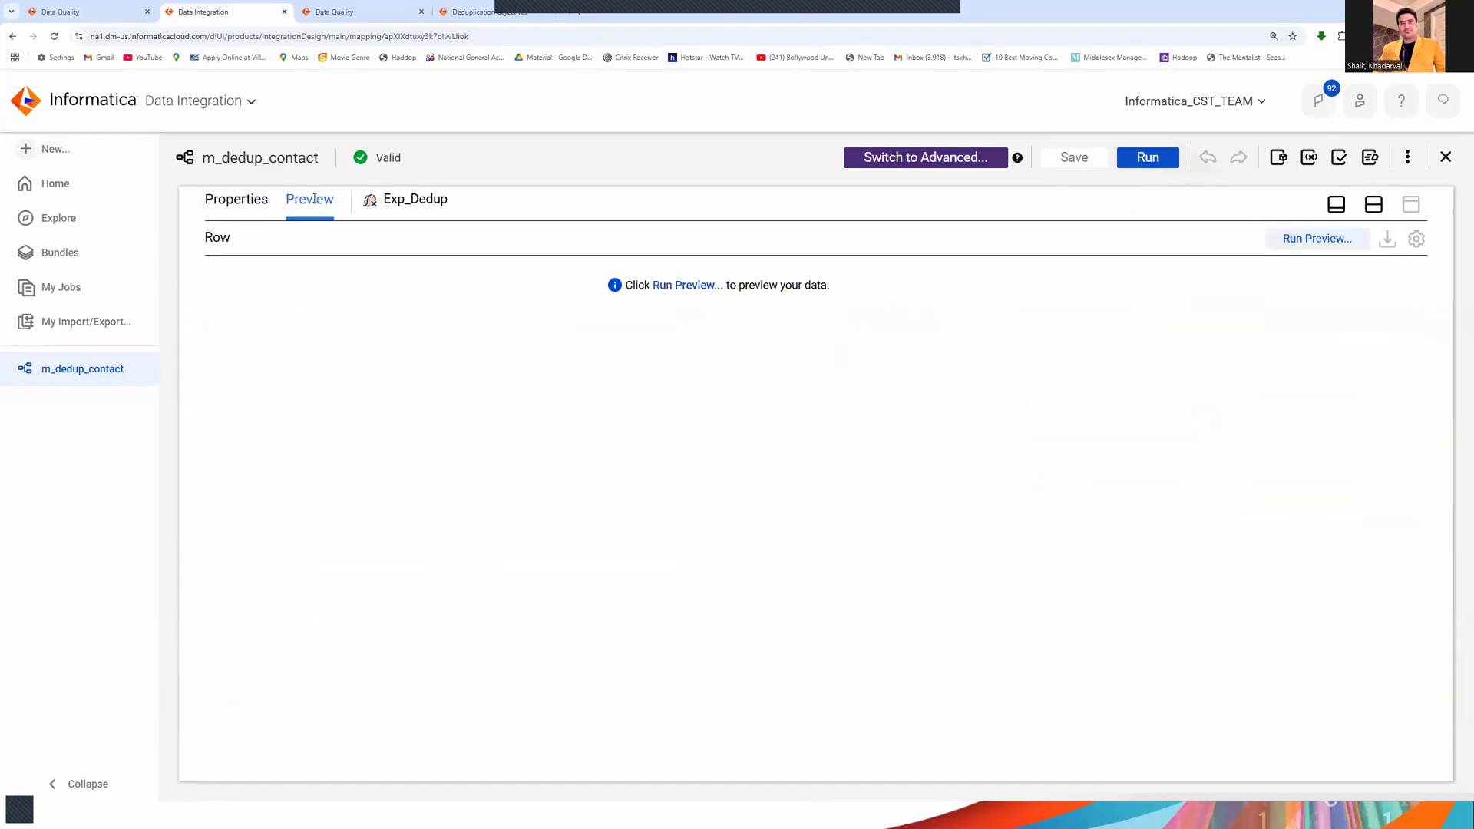
left_click(687, 286)
left_click(688, 286)
left_click(1299, 238)
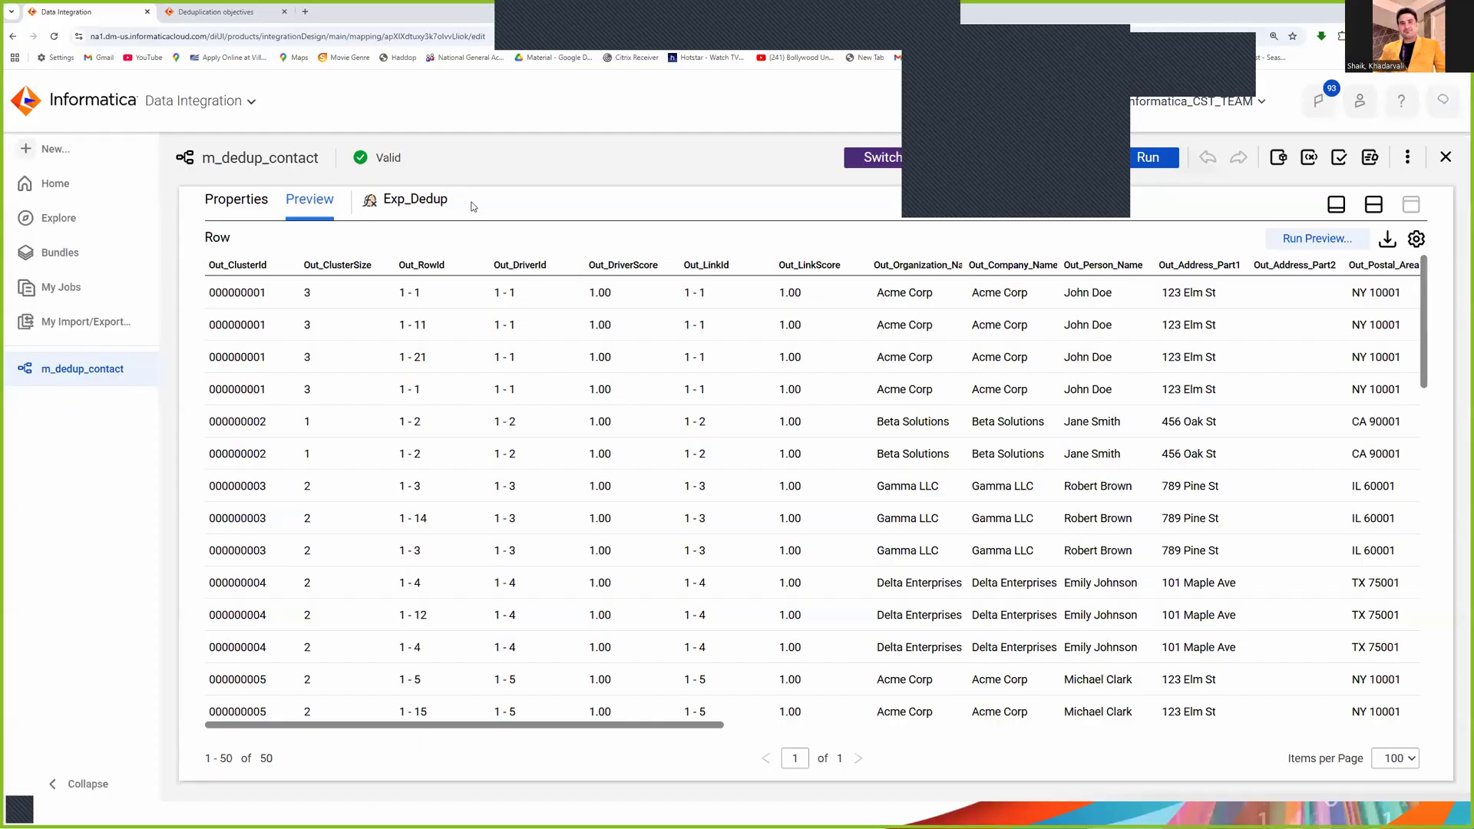
Examine the Exp_Dedup preview across all columns, from cluster ID and size to the Out_IsSurvivor flag.
left_click(214, 198)
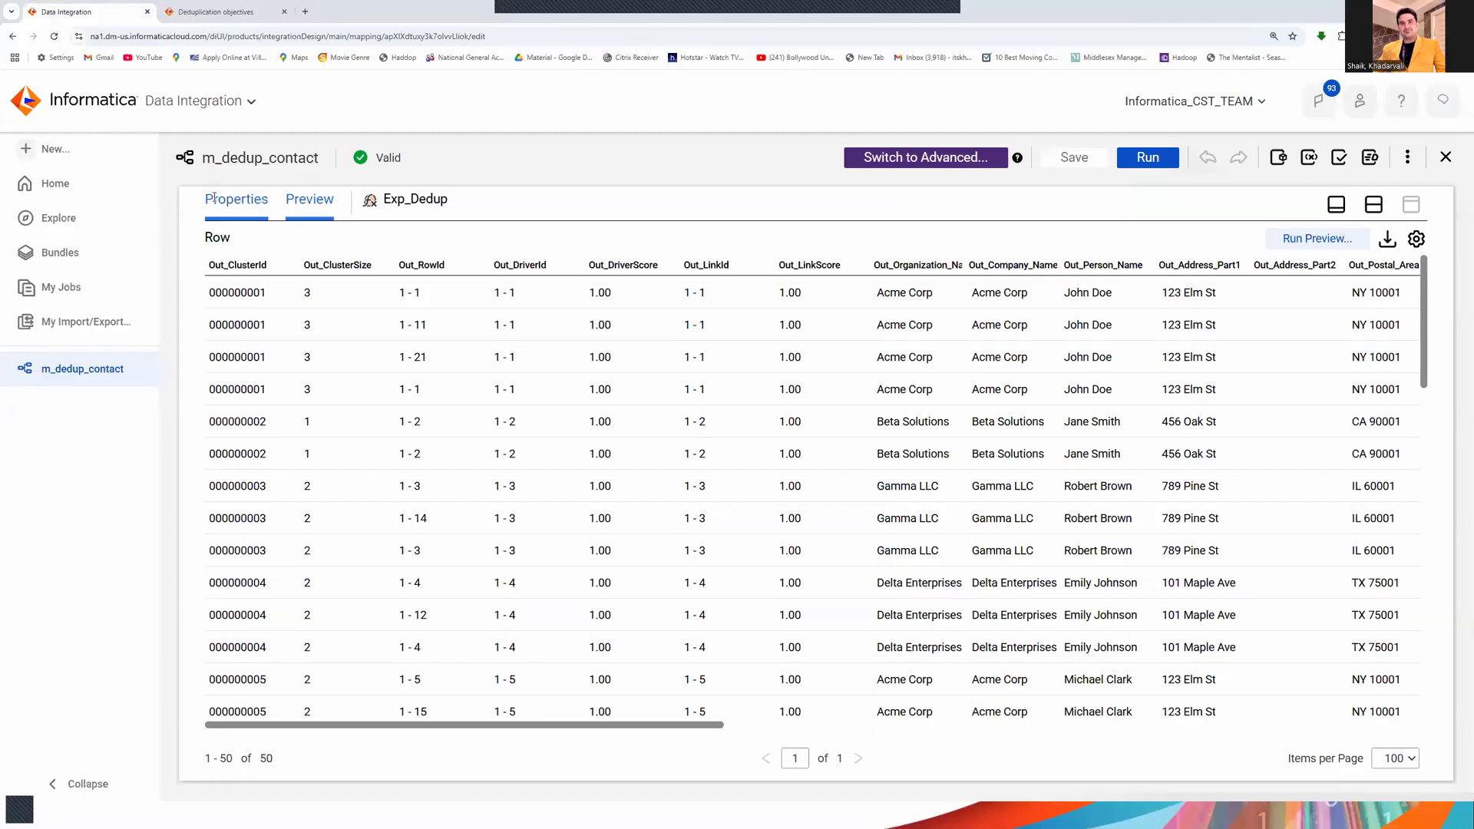
left_click(293, 197)
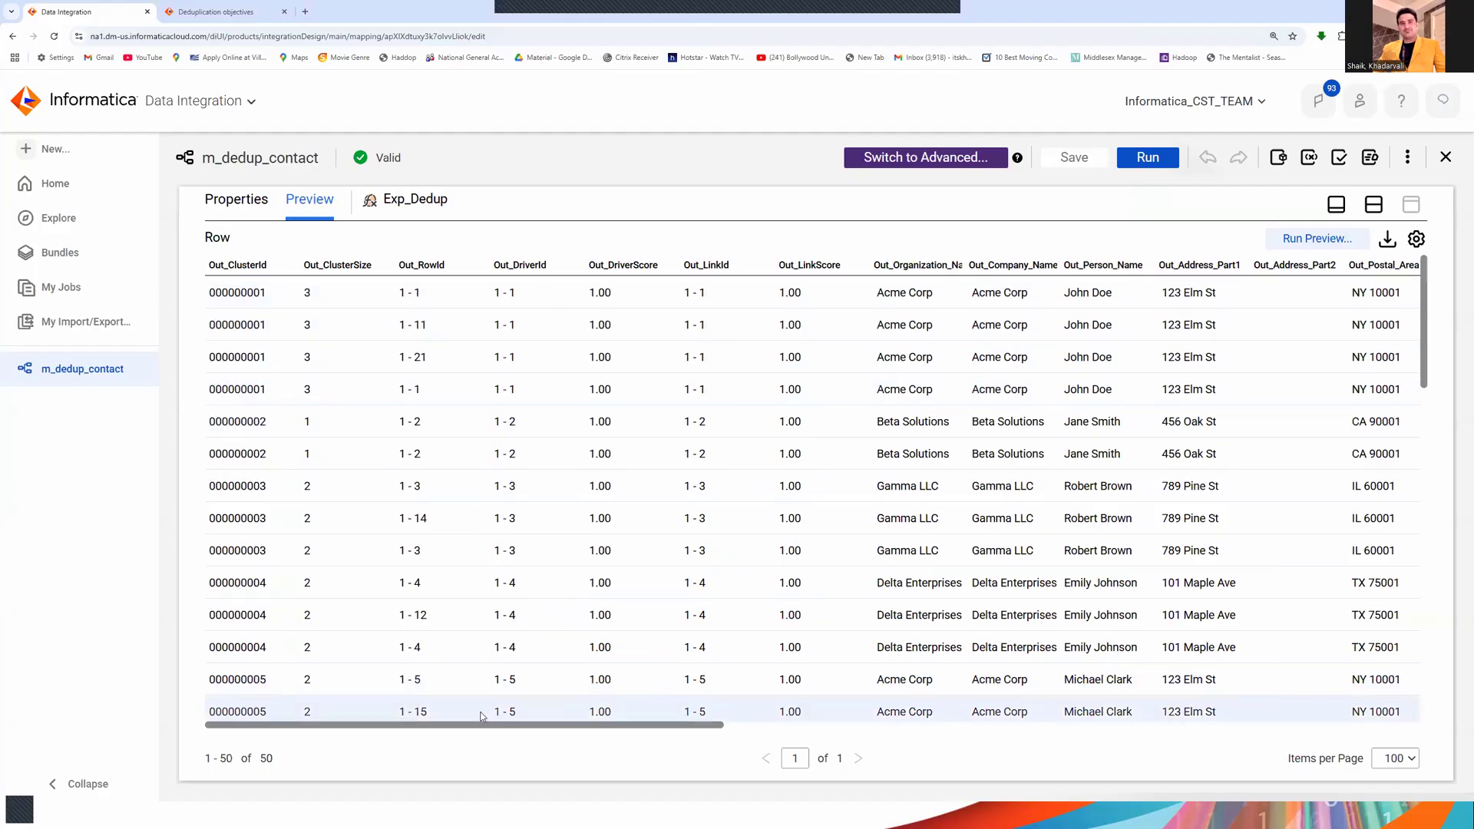
left_click_drag(536, 724, 1199, 743)
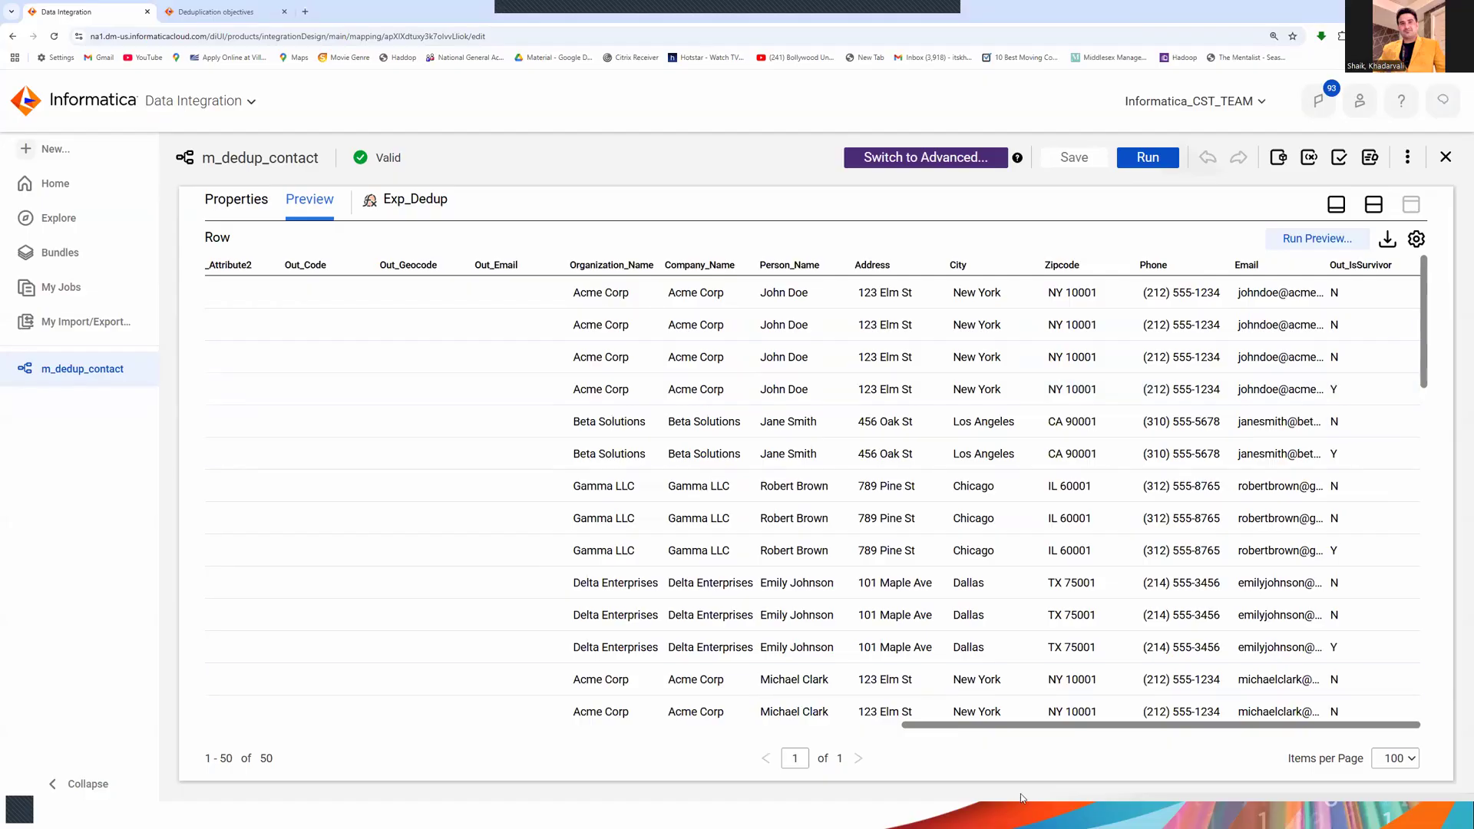
left_click_drag(1010, 726, 361, 786)
scroll(973, 547, "down", 5)
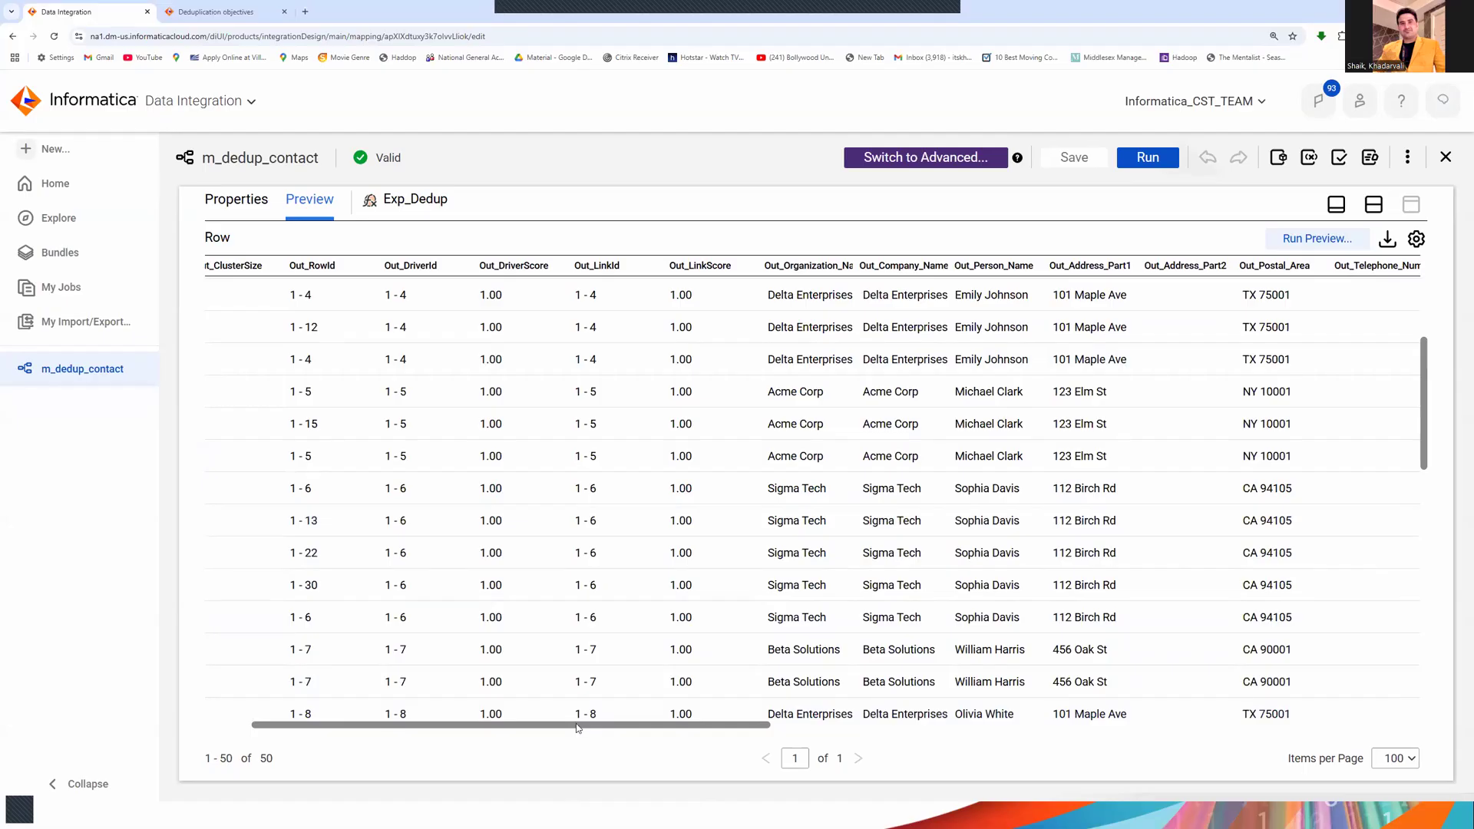
scroll(506, 748, "left", 1)
scroll(444, 758, "left", 3)
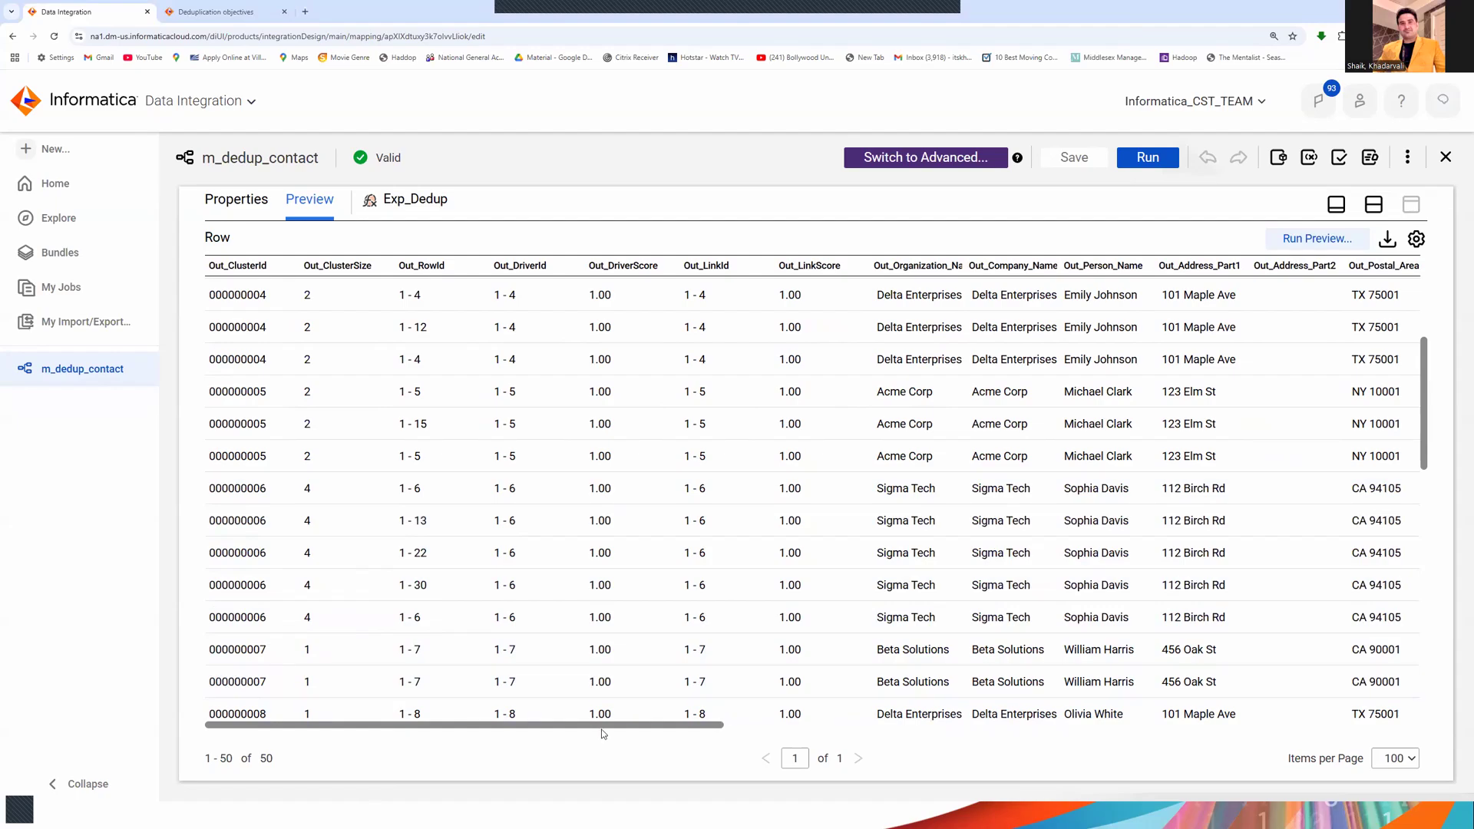
Mark the last Sigma Tech row of cluster 000000006 and check its Out_IsSurvivor flag against the other cluster rows.
left_click_drag(606, 714, 696, 728)
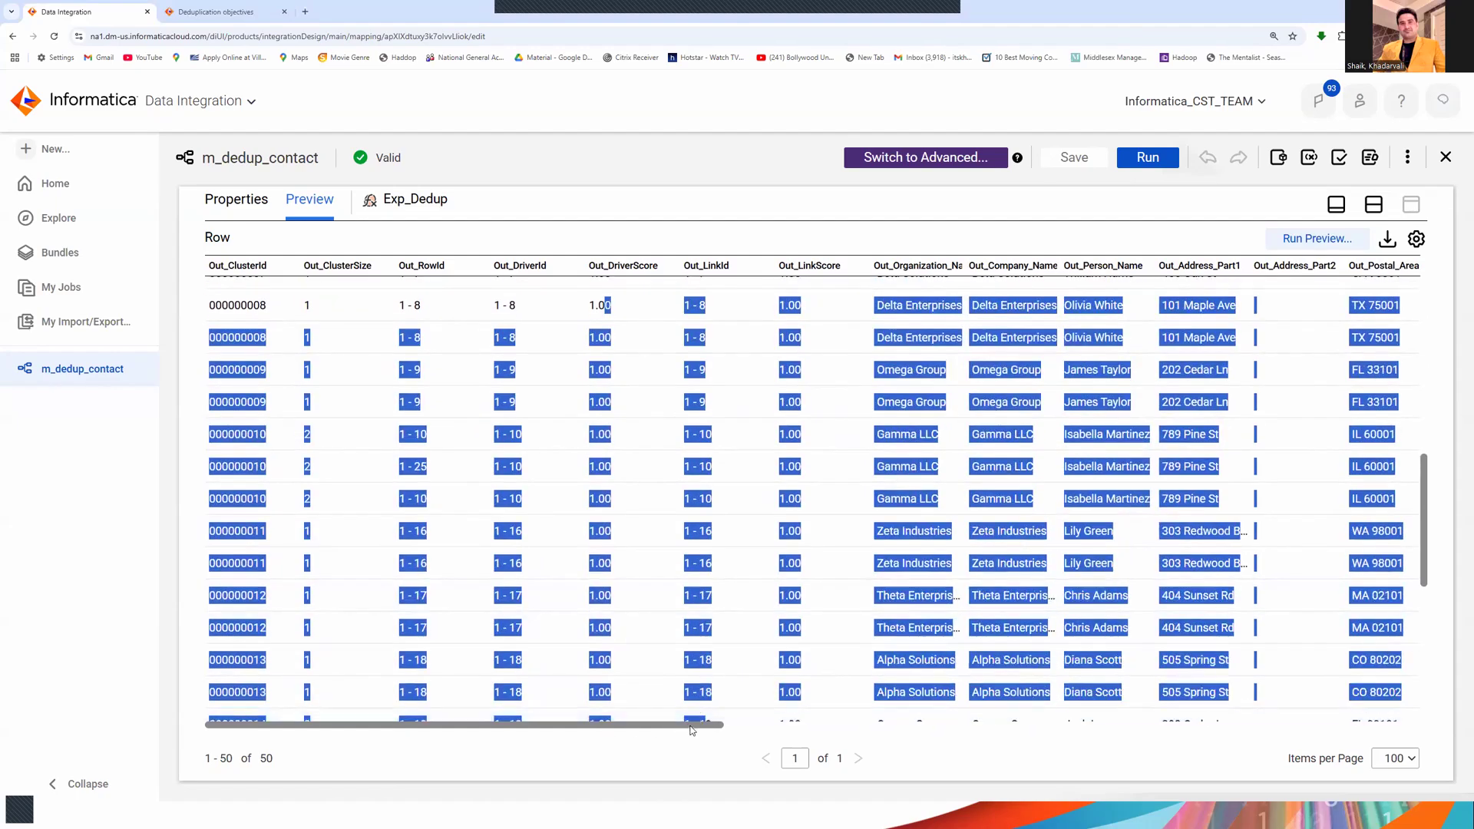
left_click(734, 566)
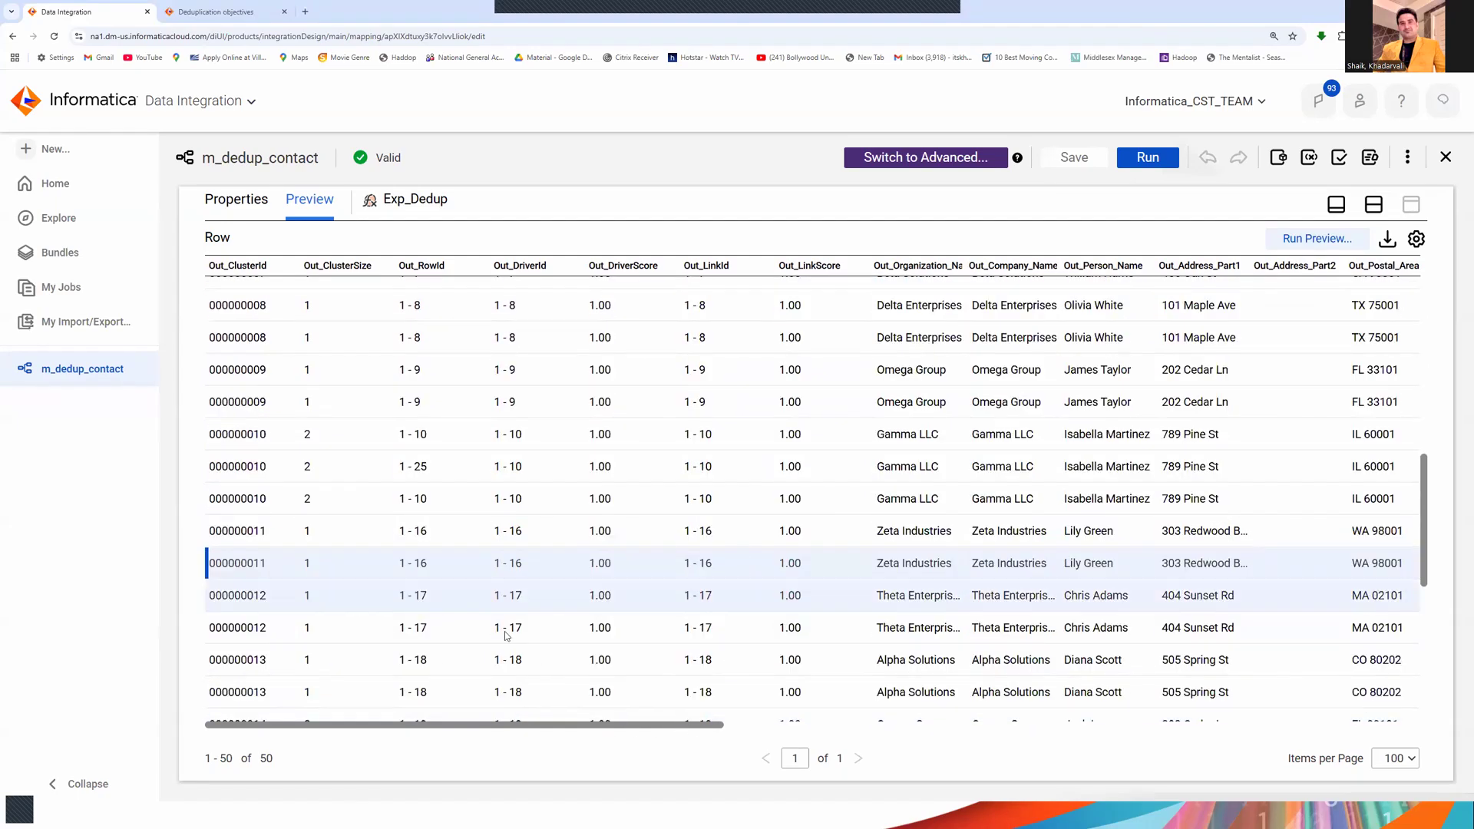
scroll(924, 582, "up", 5)
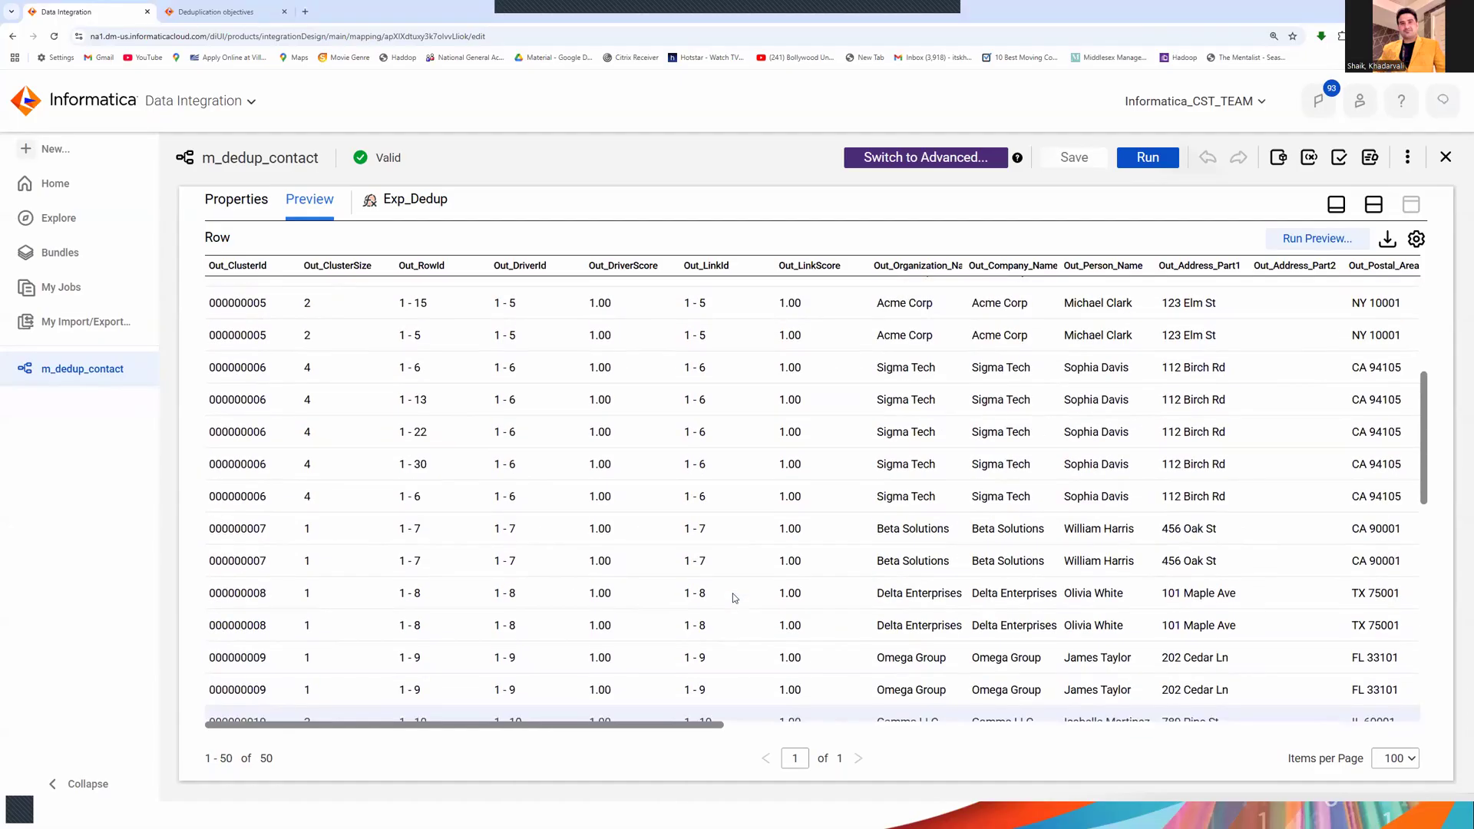
left_click(347, 559)
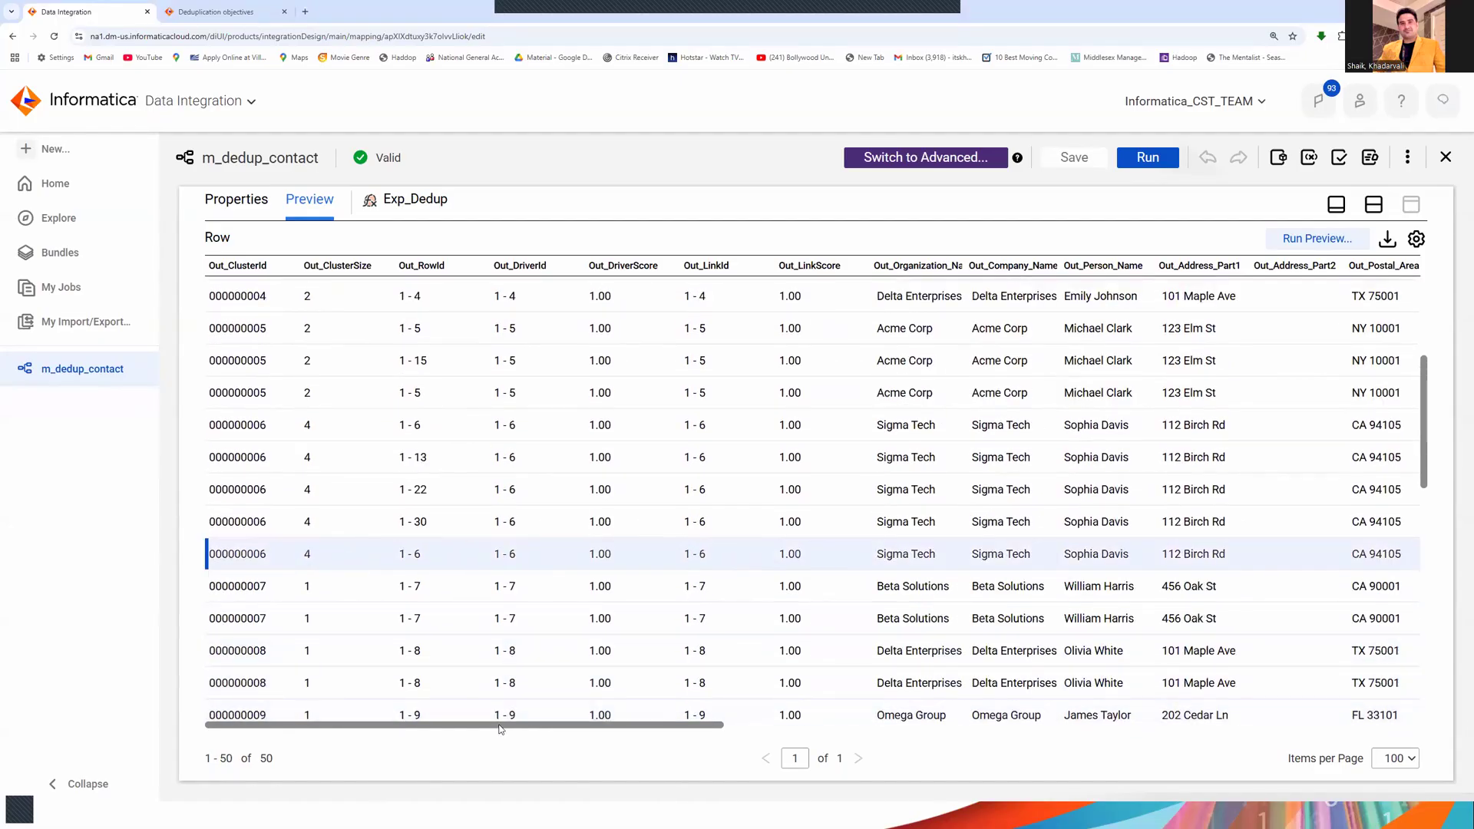
left_click_drag(500, 725, 1203, 816)
left_click_drag(672, 727, 813, 739)
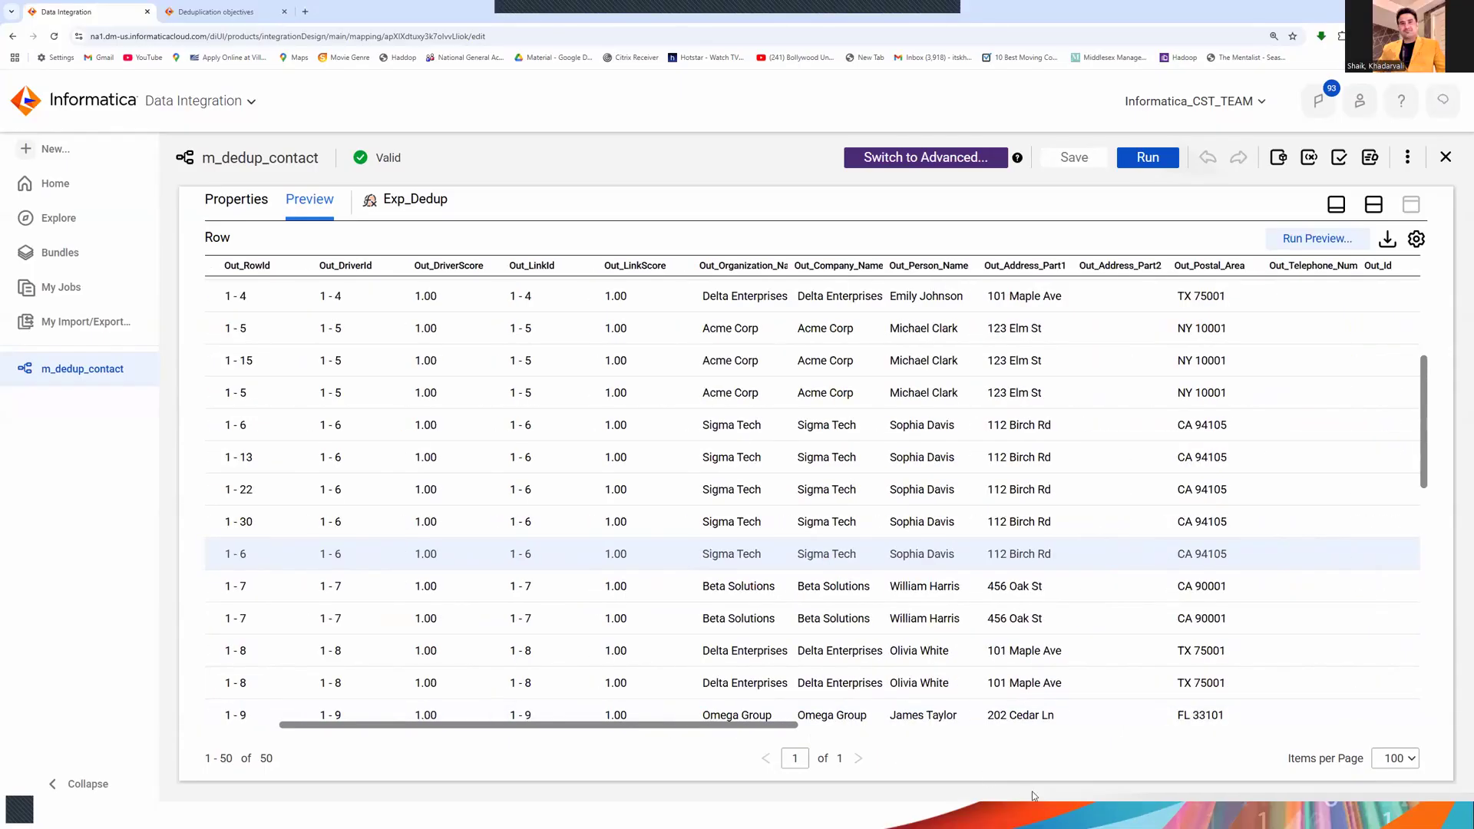
left_click_drag(1032, 791, 1186, 813)
left_click_drag(1276, 759, 1407, 684)
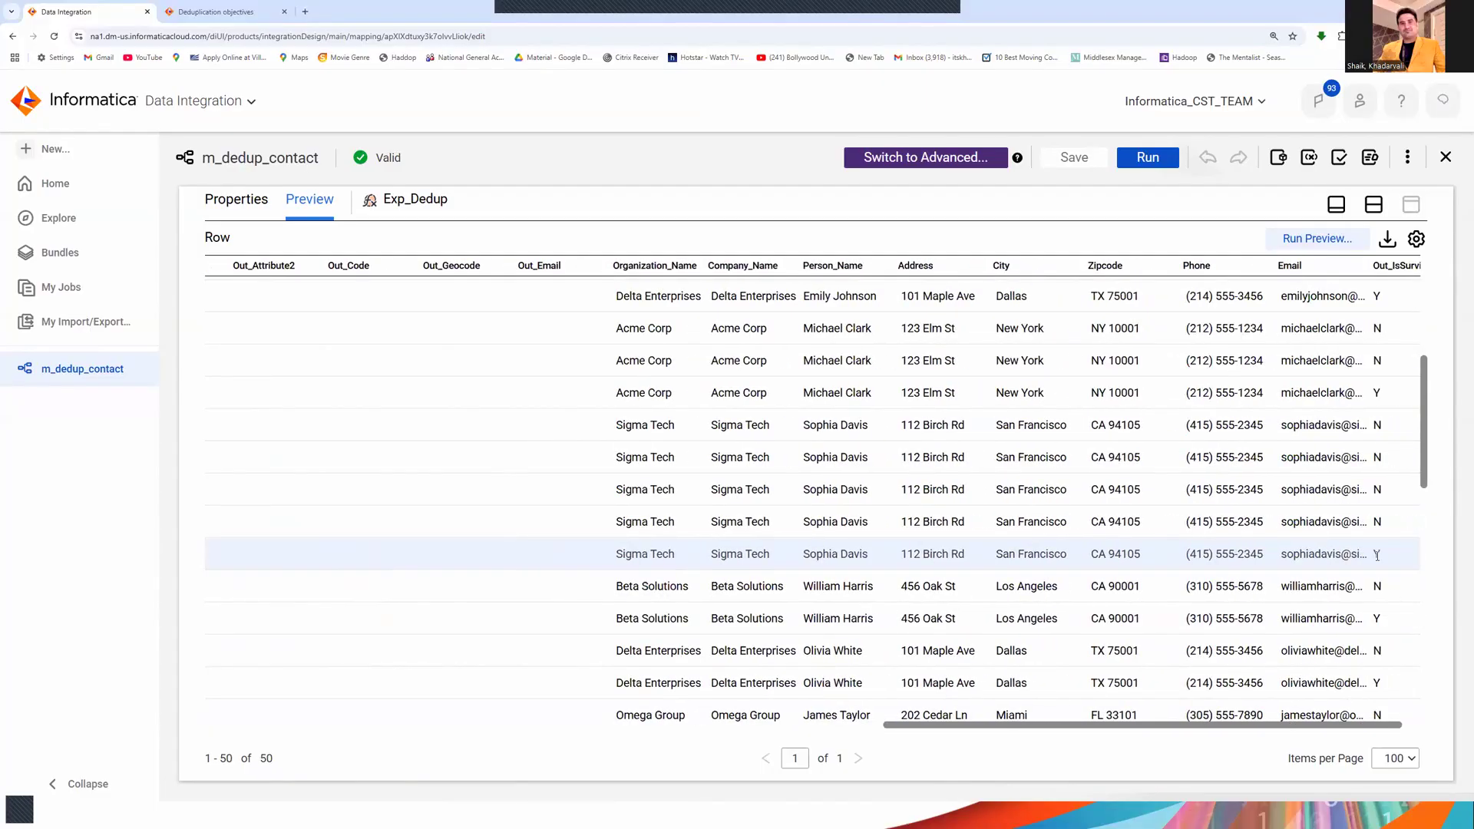
left_click_drag(913, 725, 352, 786)
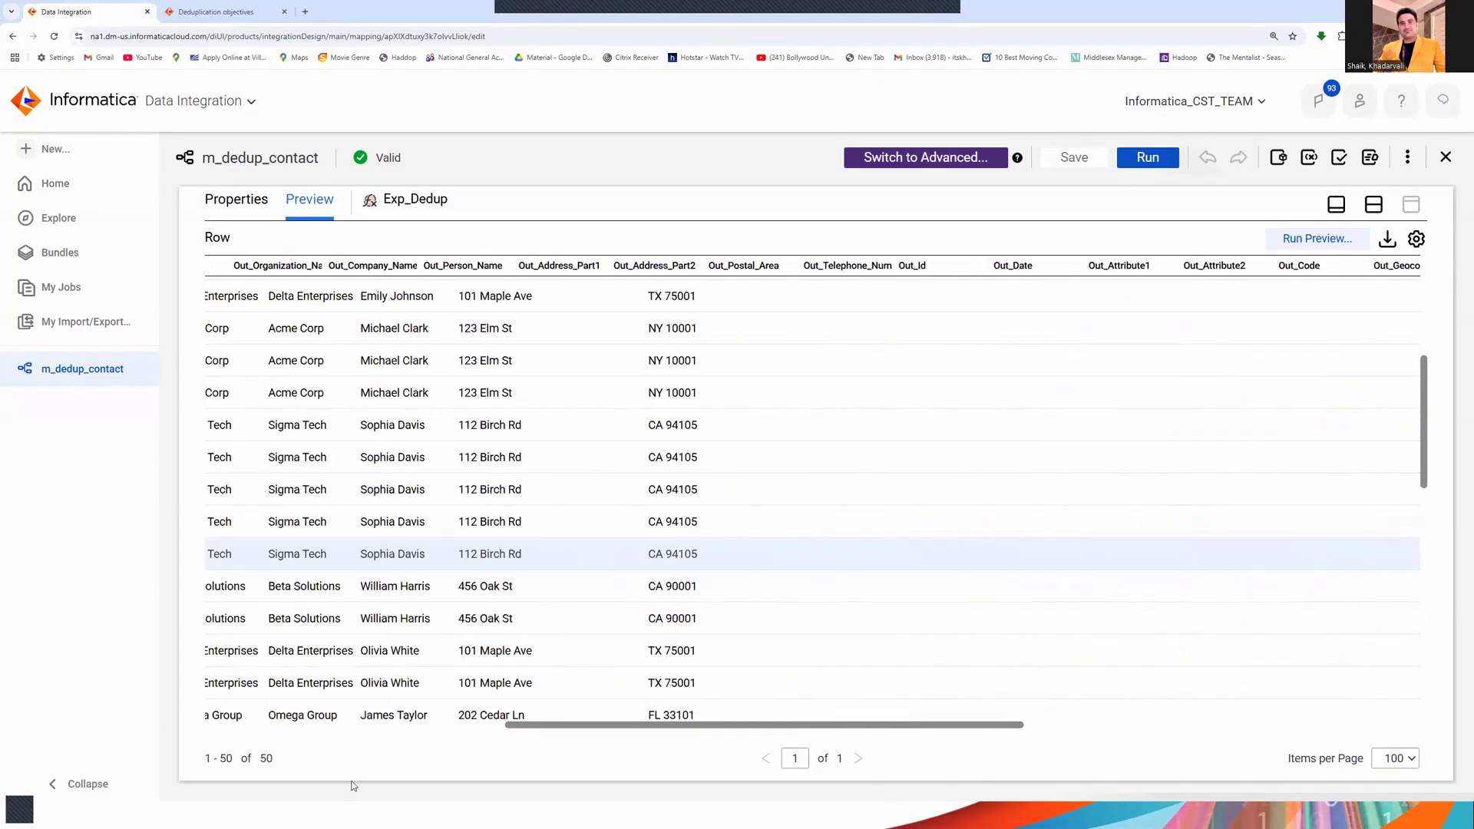
Review the Exp_Dedup transformation's properties, checking its Expression settings and Incoming Fields.
scroll(208, 411, "left", 10)
left_click(235, 201)
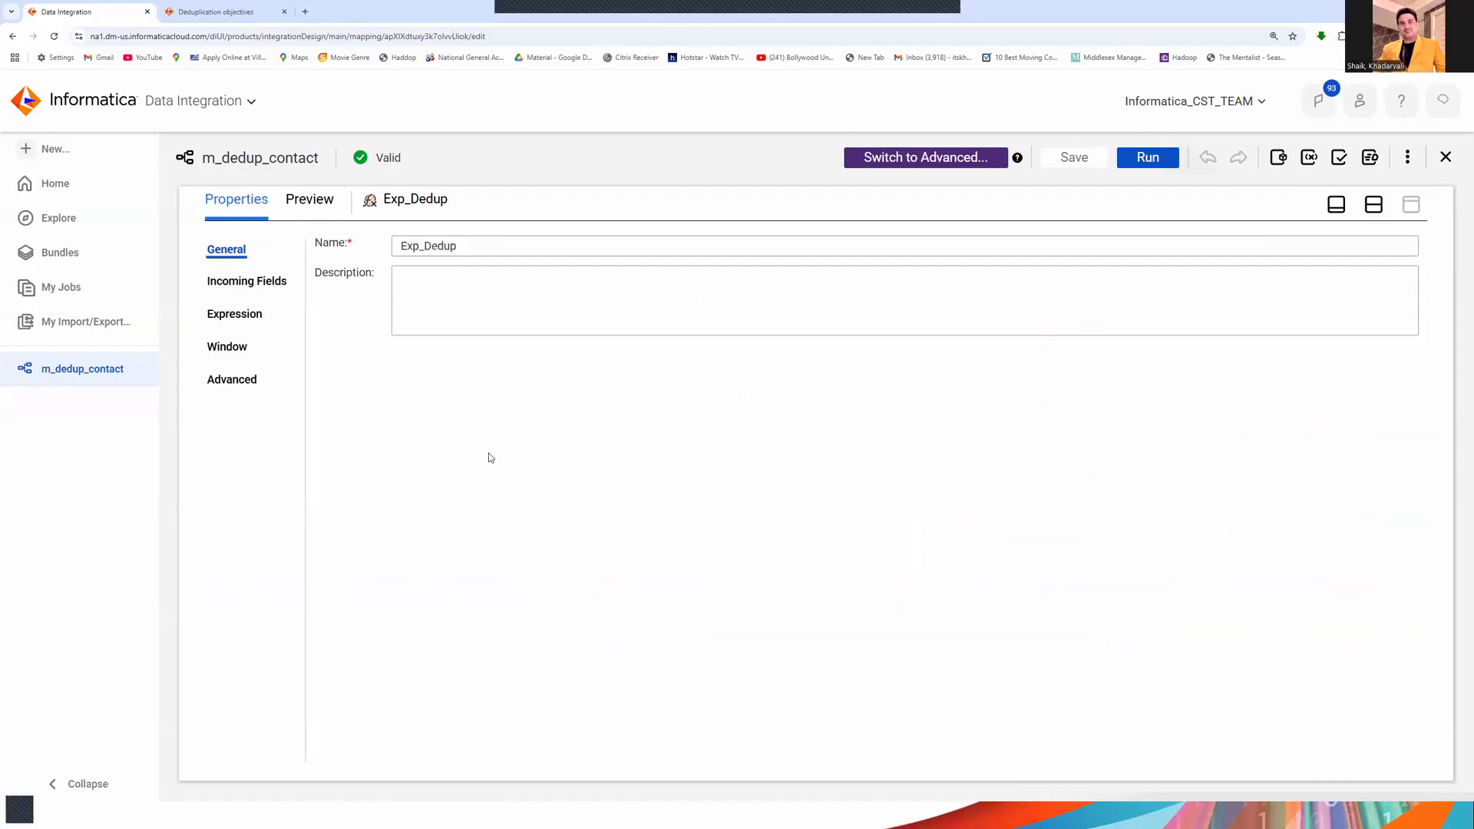
left_click(223, 315)
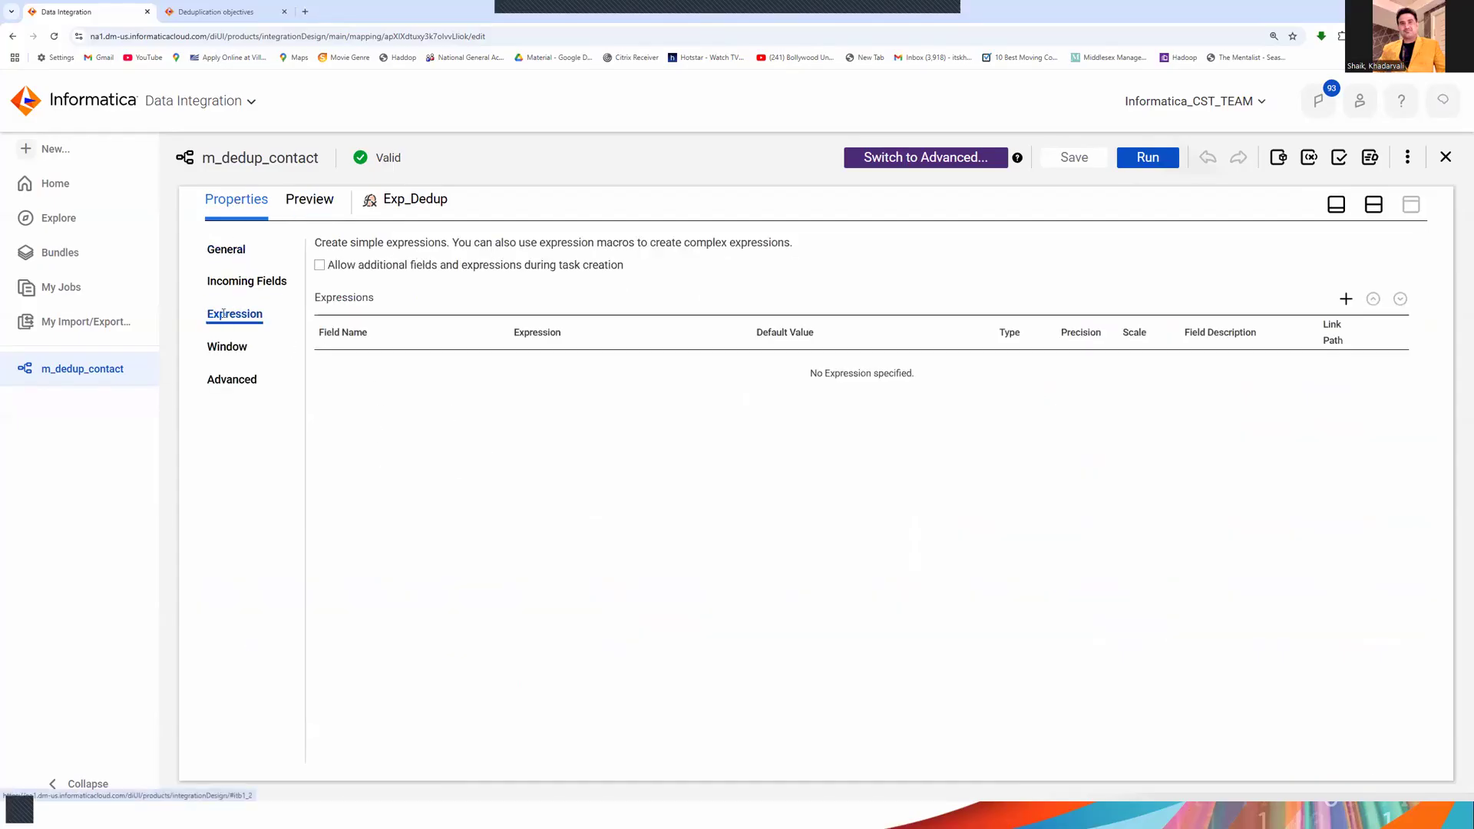
left_click(246, 282)
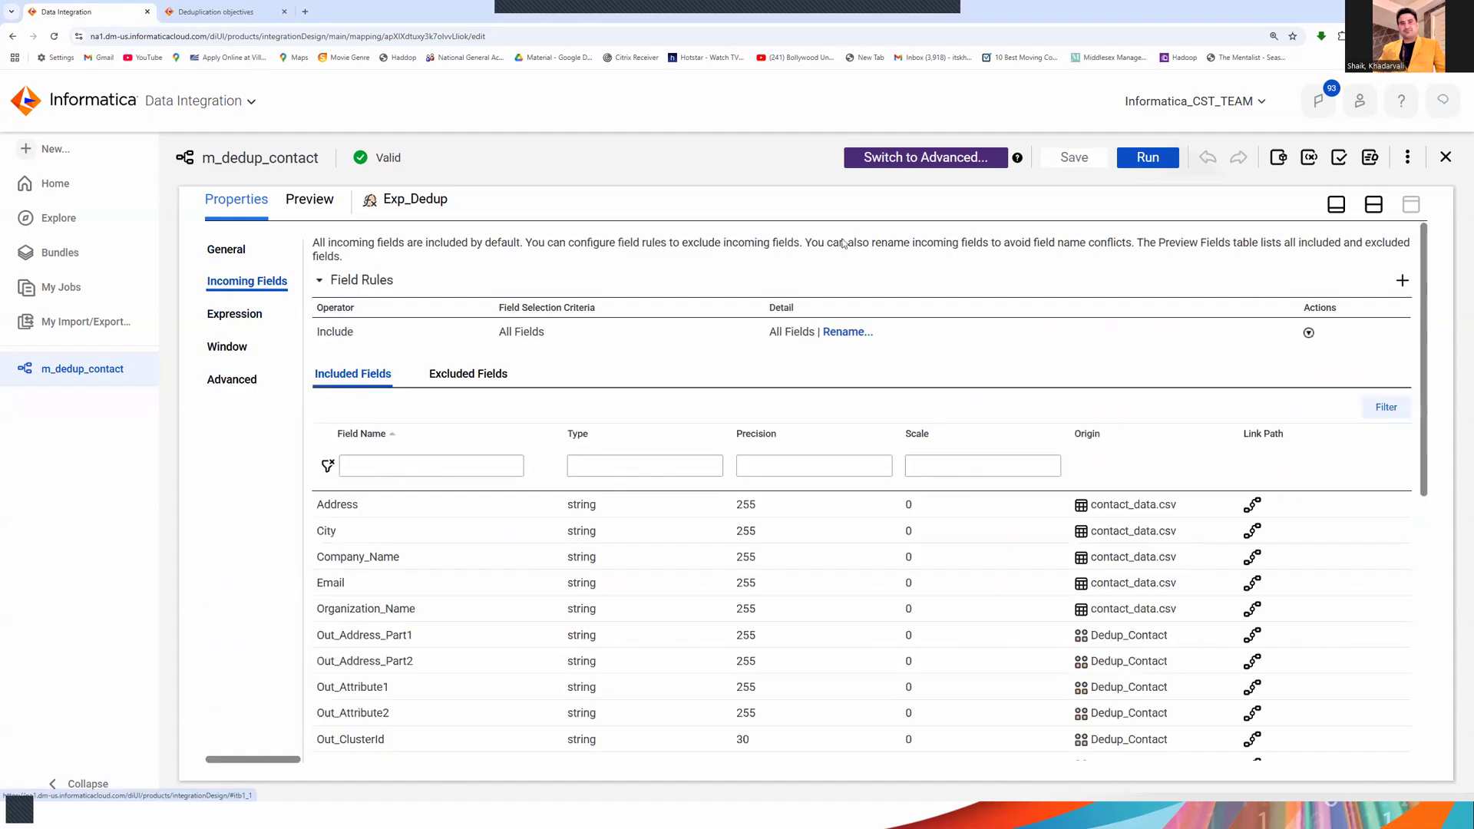
Select the Dedup_Contact transformation and examine its field mapping between incoming and target fields in a maximized view.
left_click(1374, 205)
left_click(637, 351)
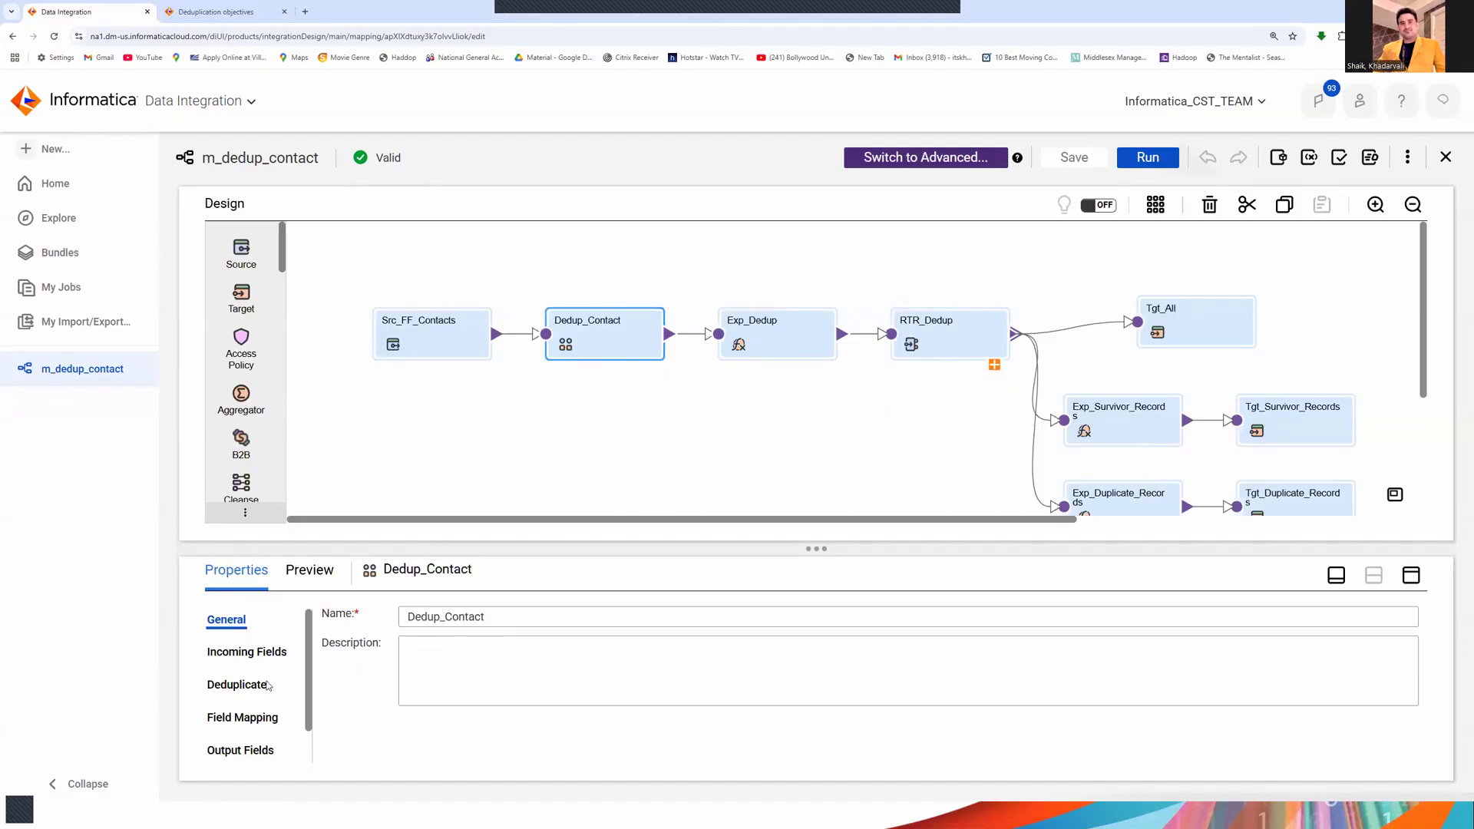
left_click(236, 716)
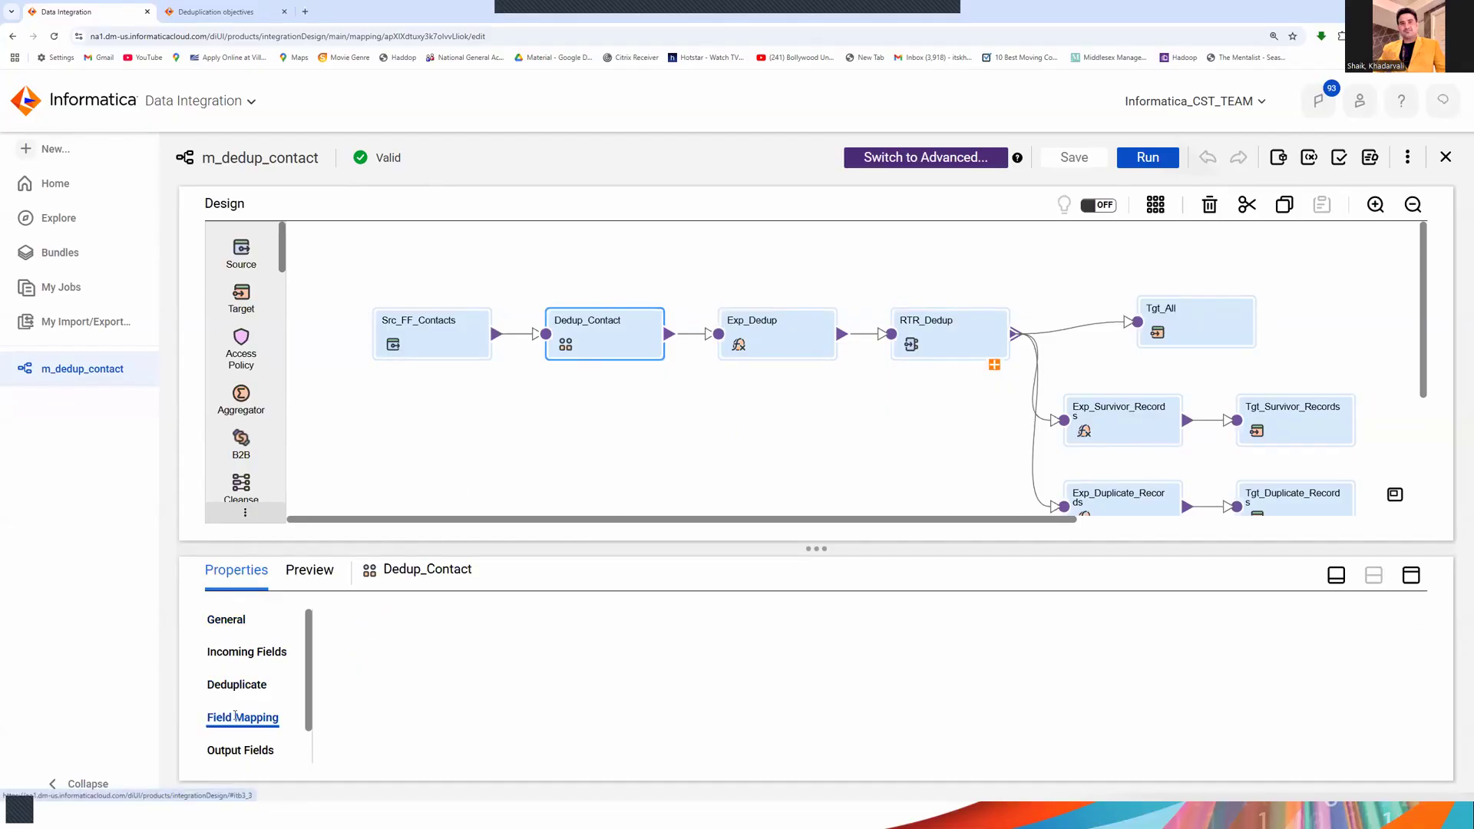
left_click(1411, 575)
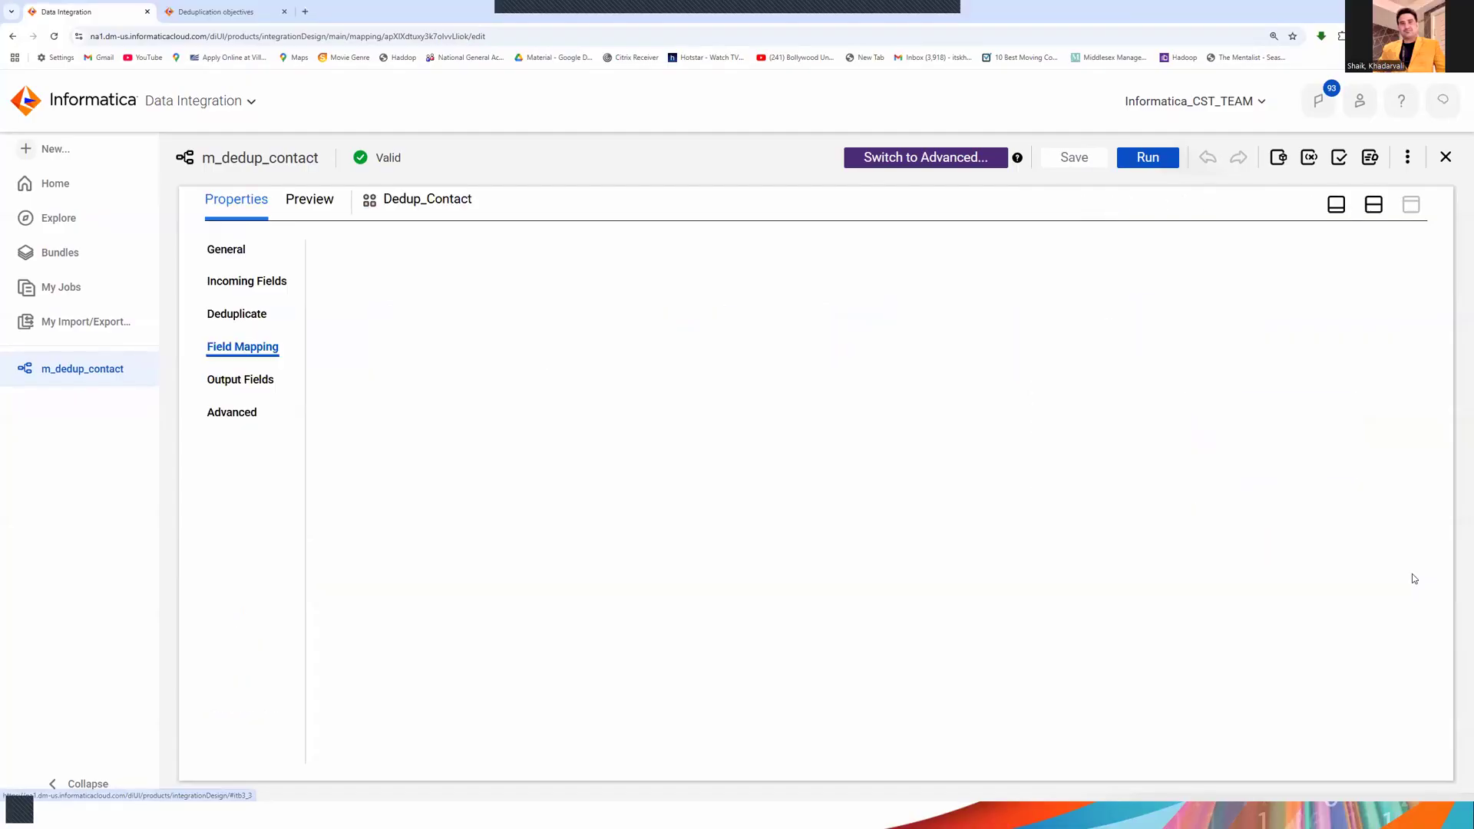
left_click(258, 380)
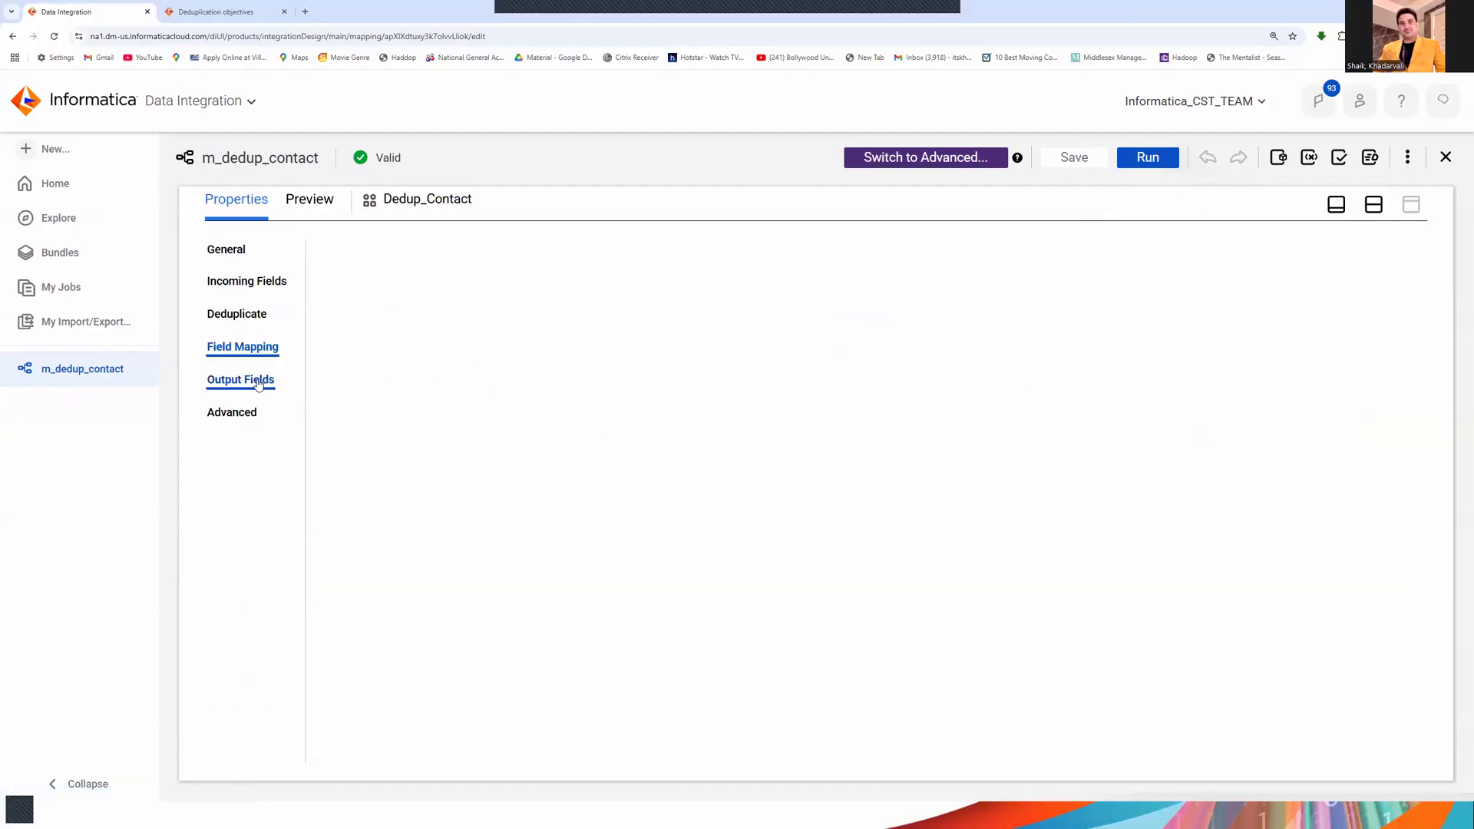
left_click(243, 346)
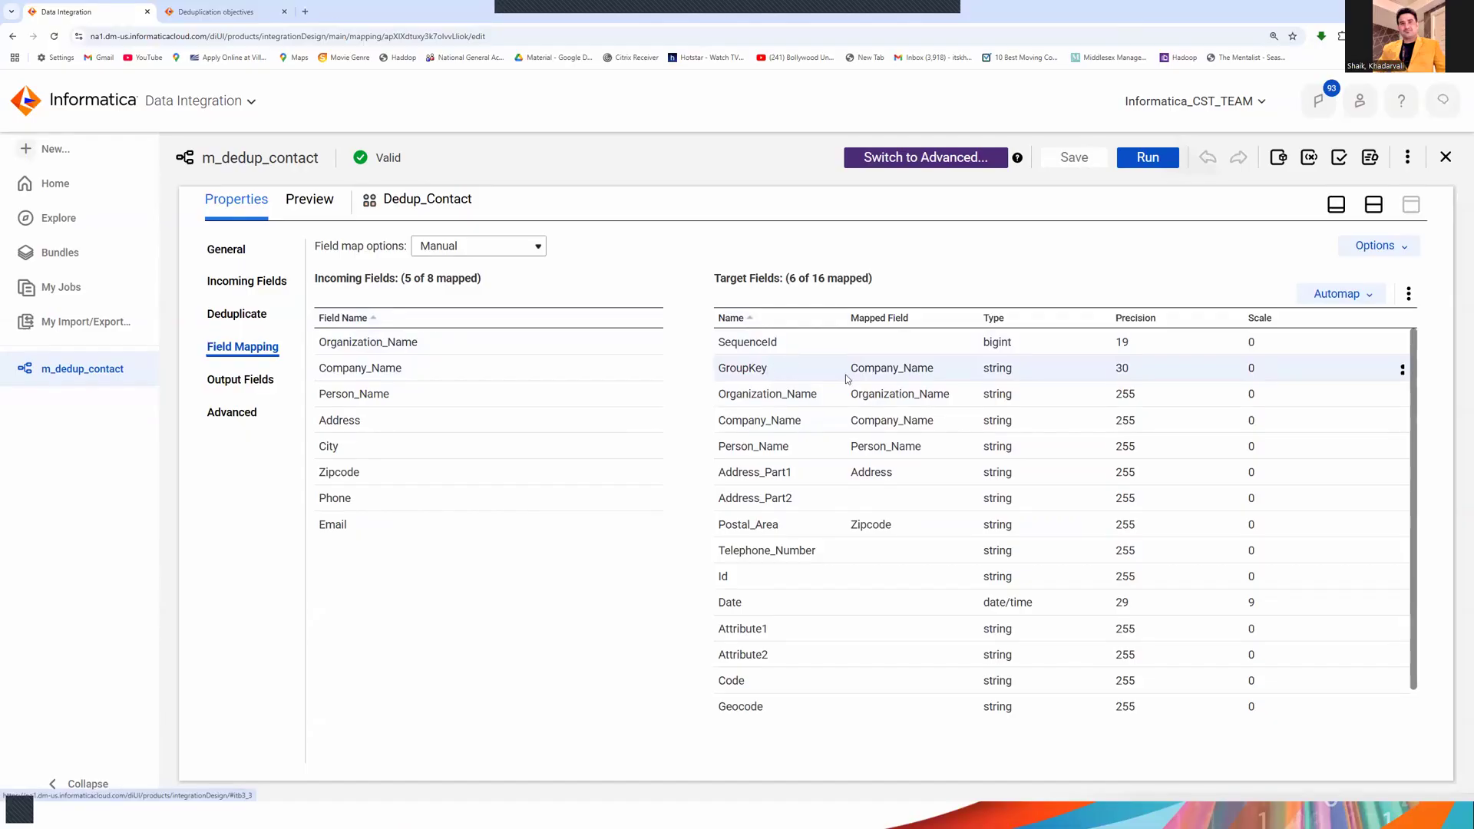
Return to the mapping design and inspect Tgt_All, Exp_Survivor_Records and Tgt_Survivor_Records downstream of the router.
left_click(1375, 206)
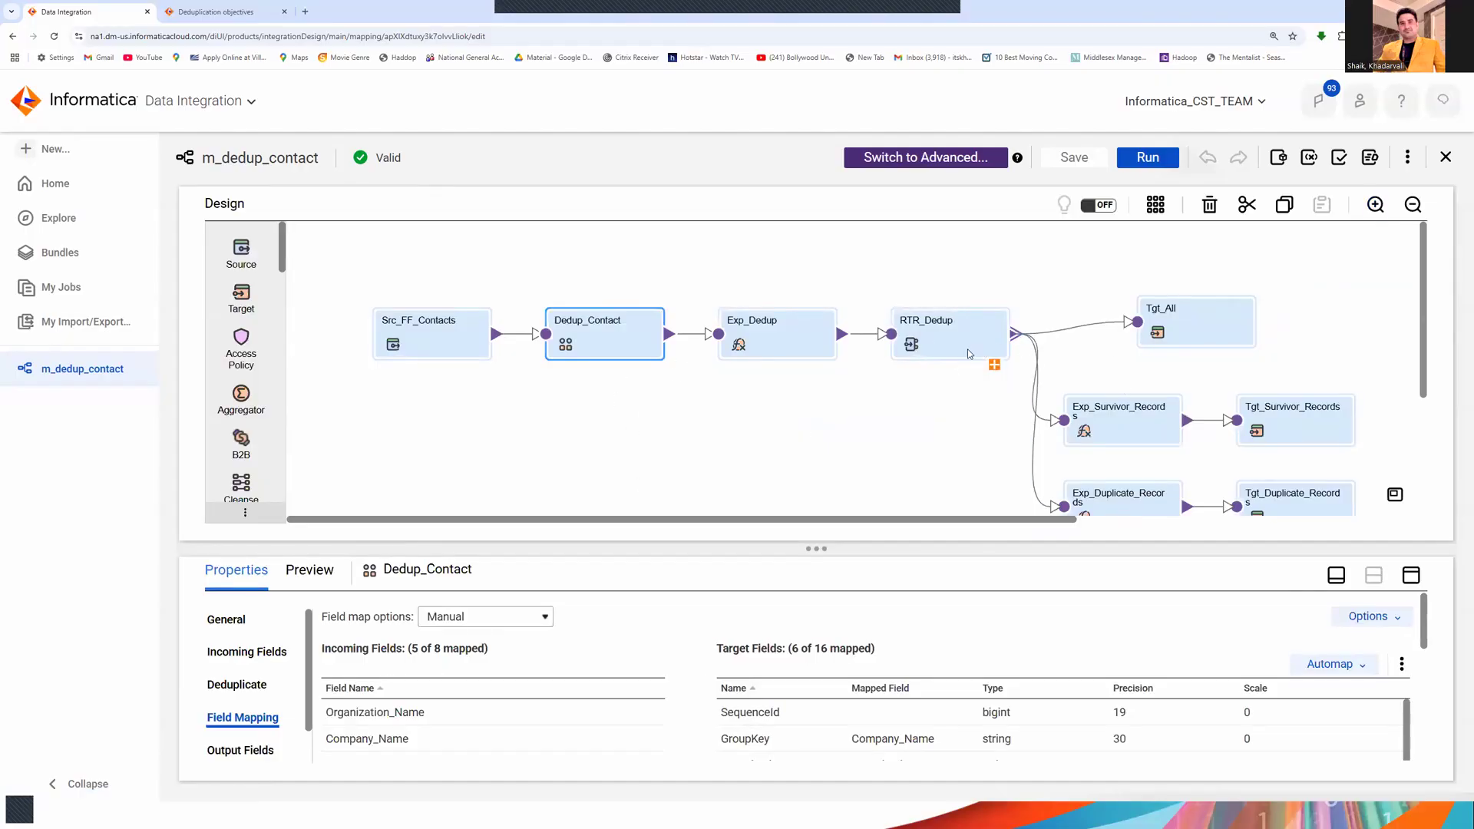
scroll(1324, 320, "down", 1)
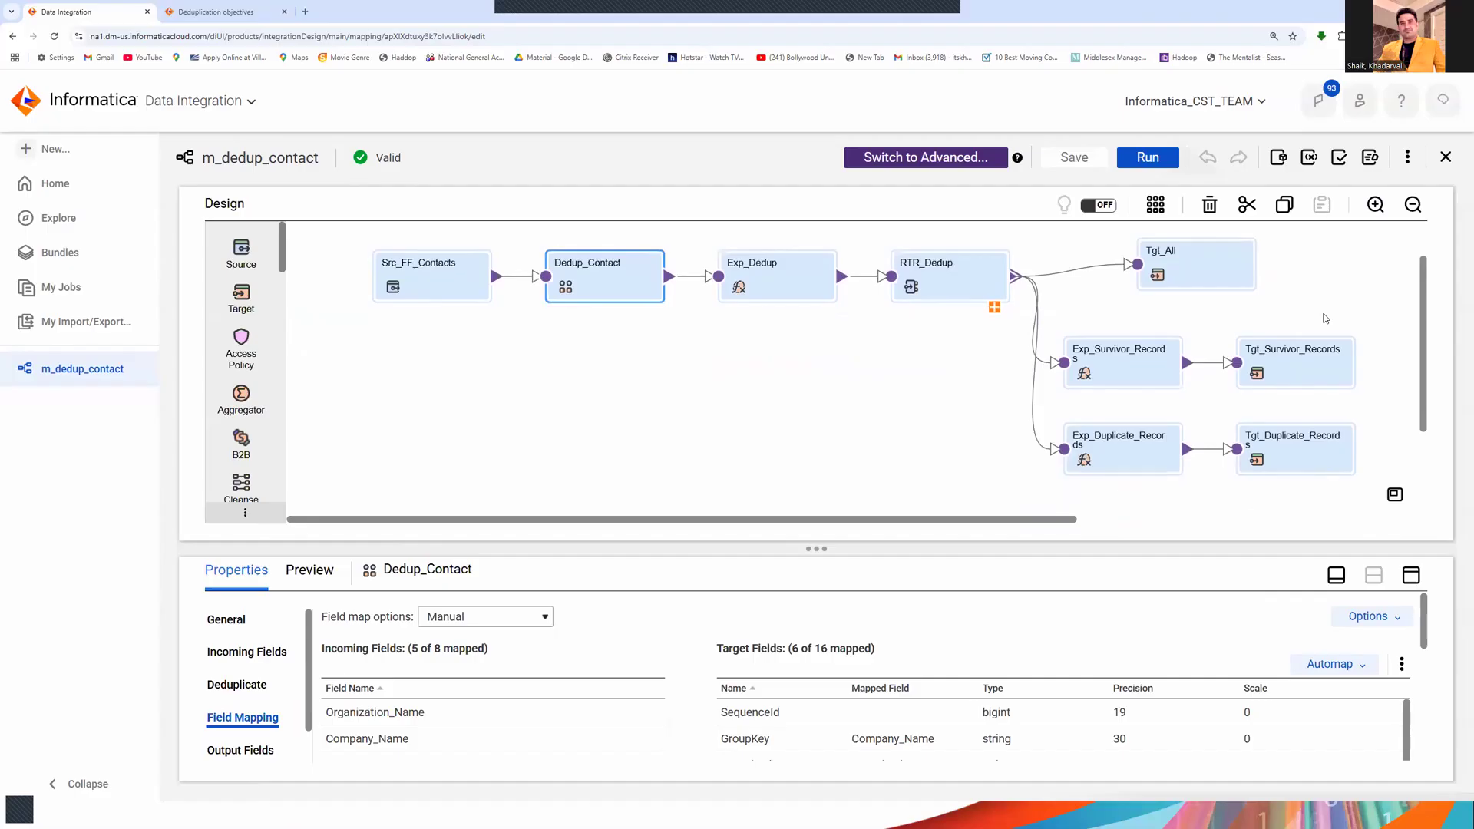
scroll(1338, 304, "up", 1)
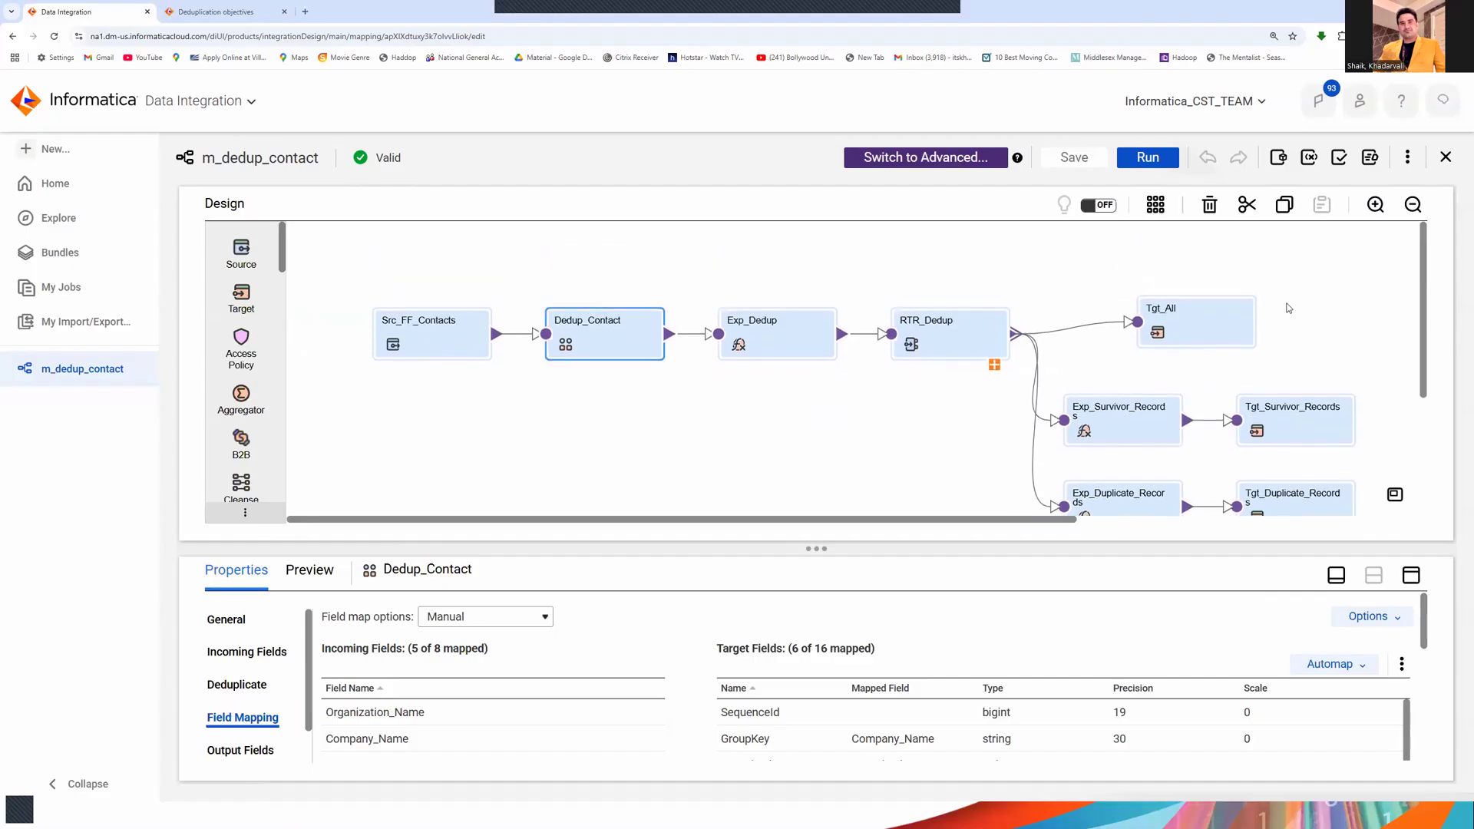
left_click(1202, 323)
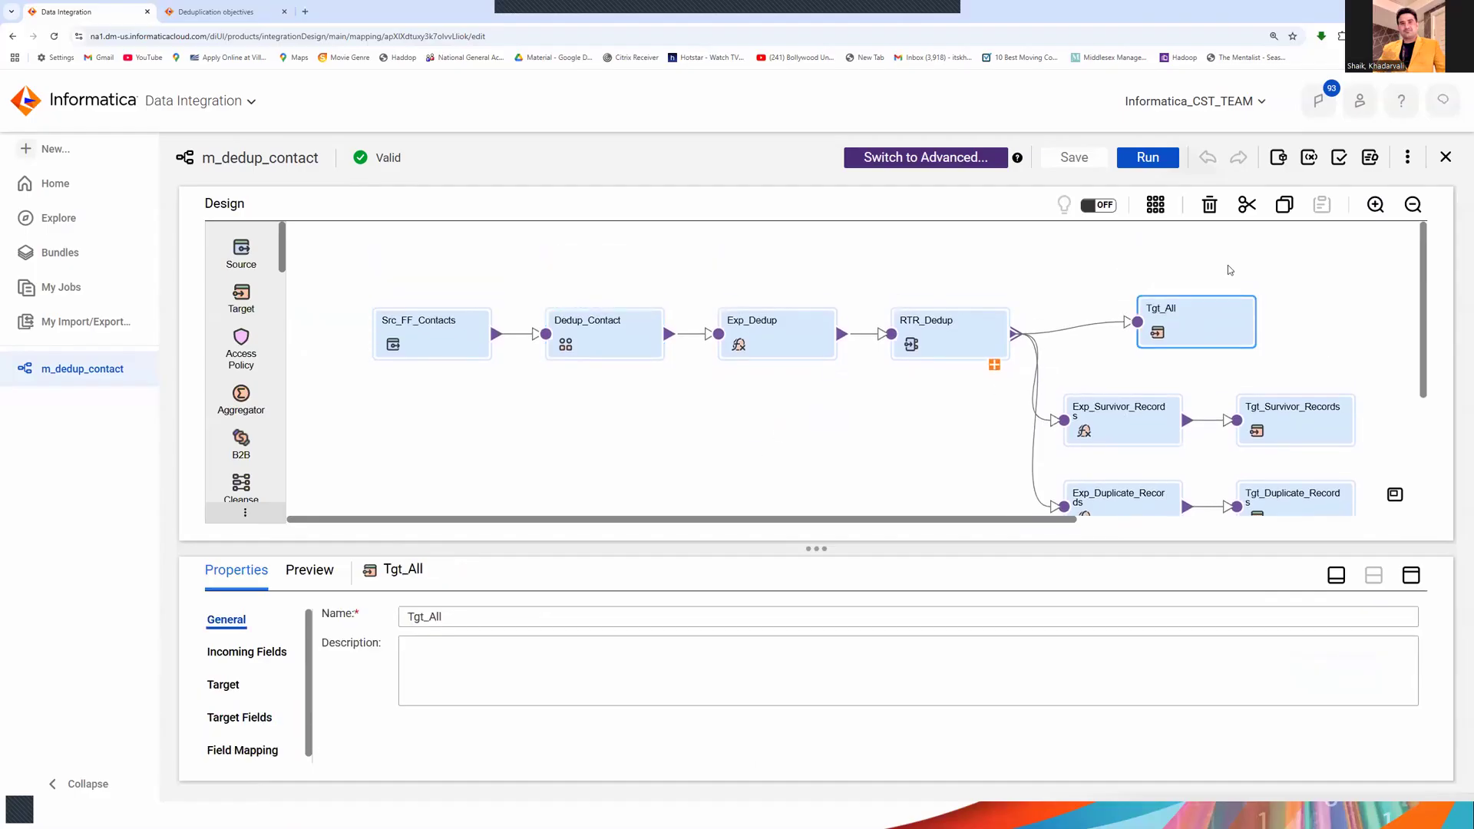
scroll(1356, 302, "down", 1)
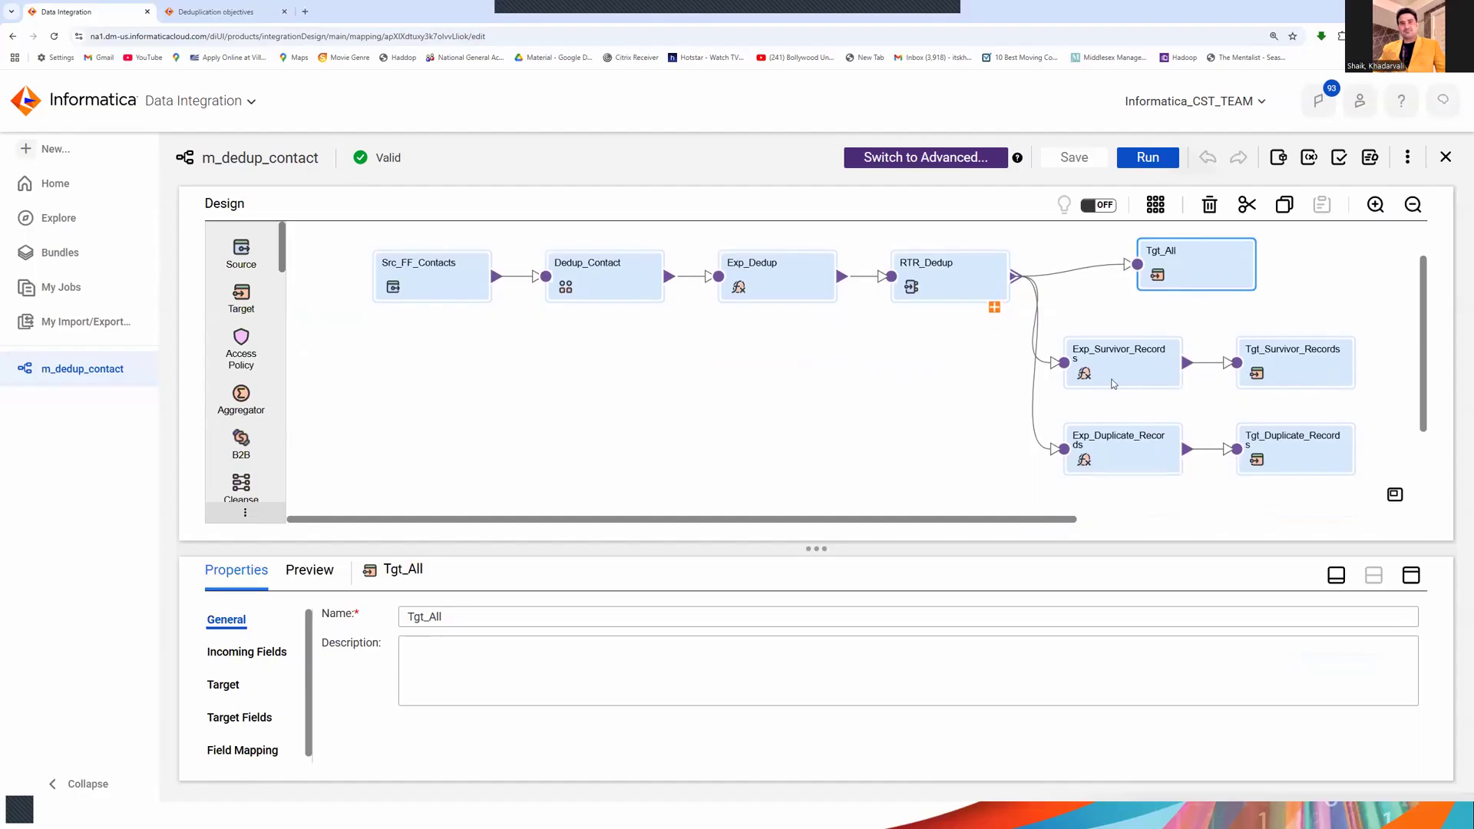
left_click(1134, 368)
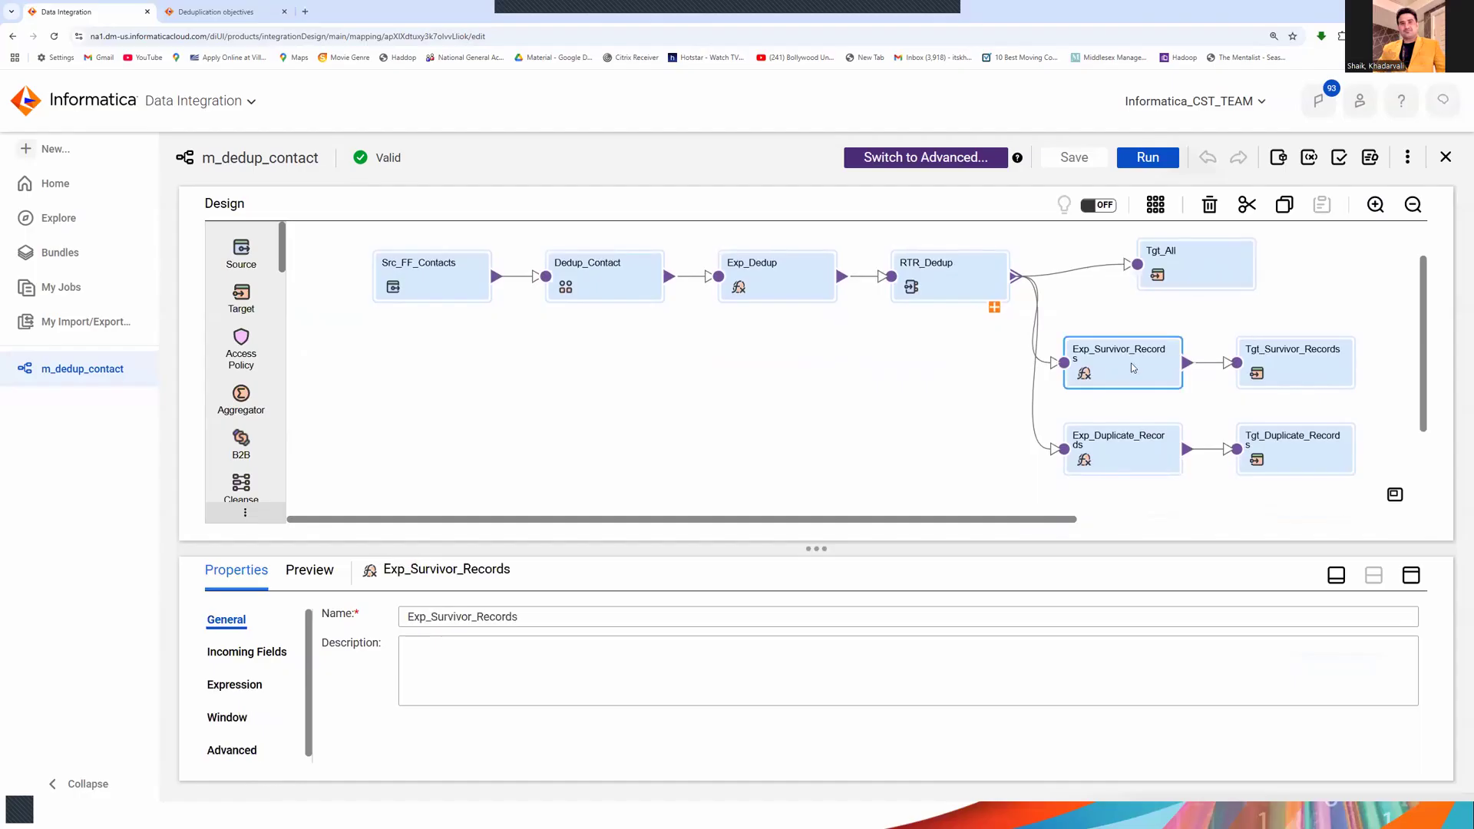
left_click(1295, 357)
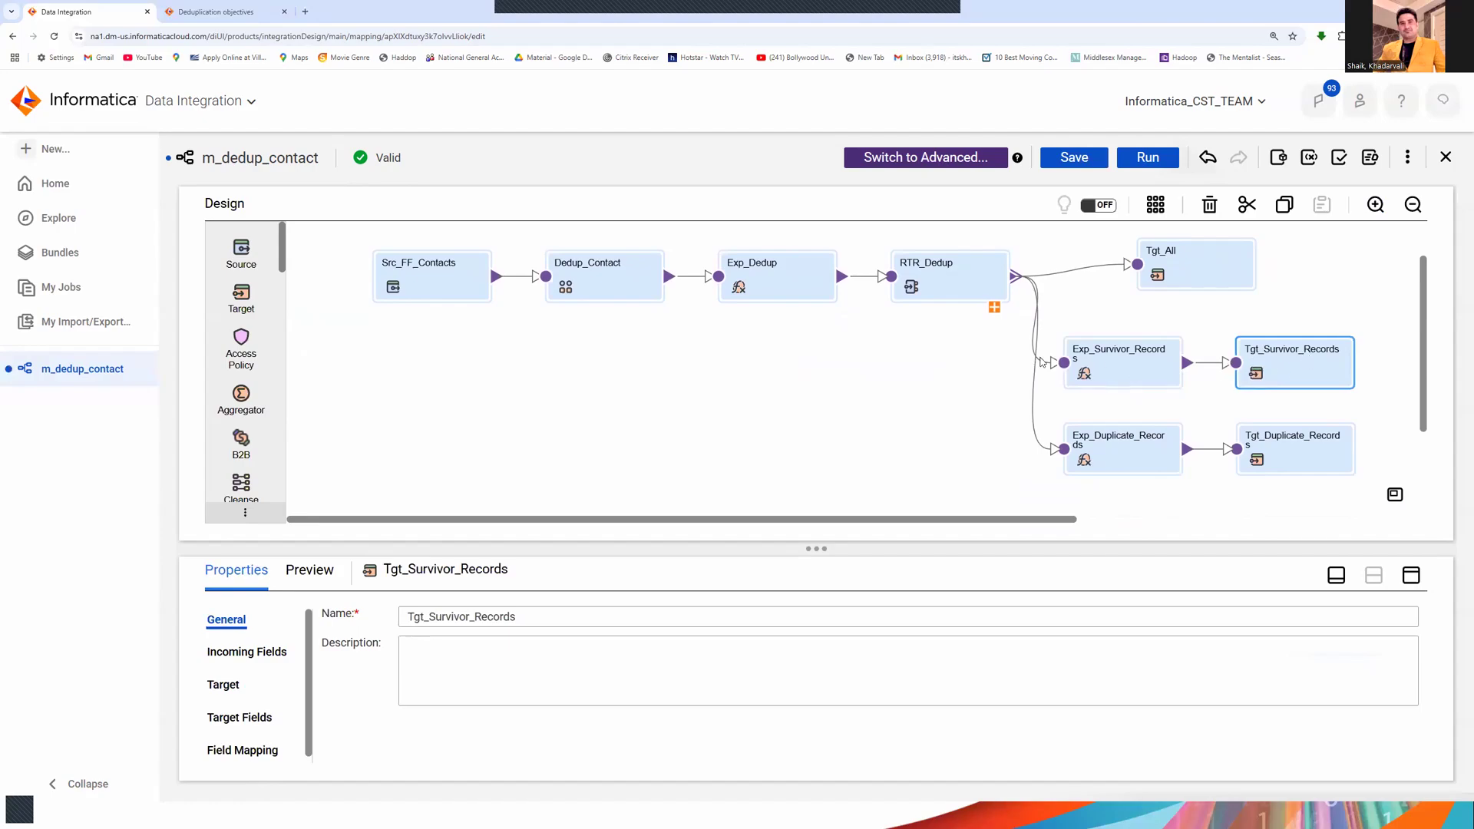
Expand the RTR_Dedup router's groups on the canvas and view its output group conditions.
left_click(955, 289)
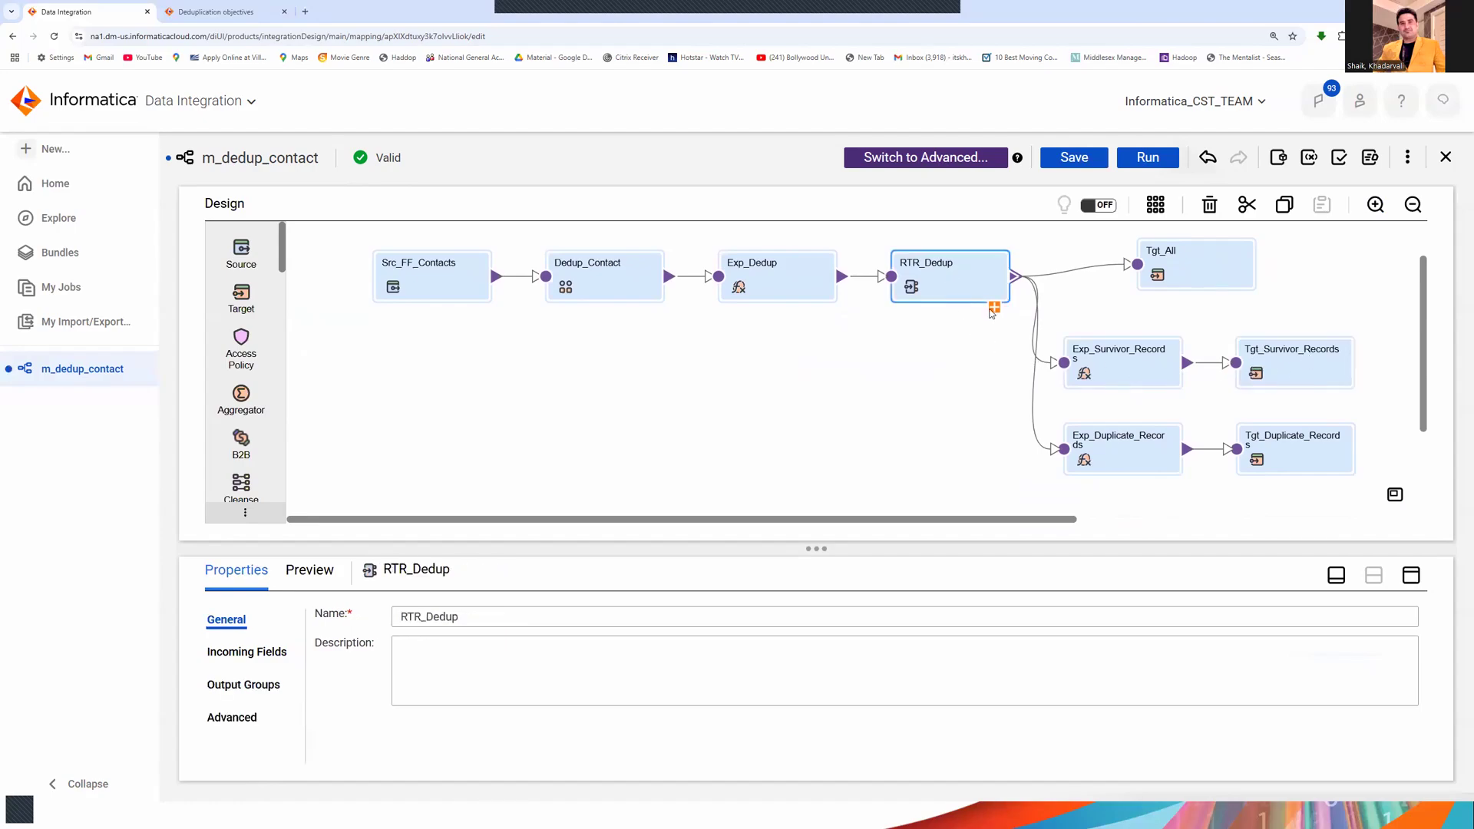
left_click(995, 308)
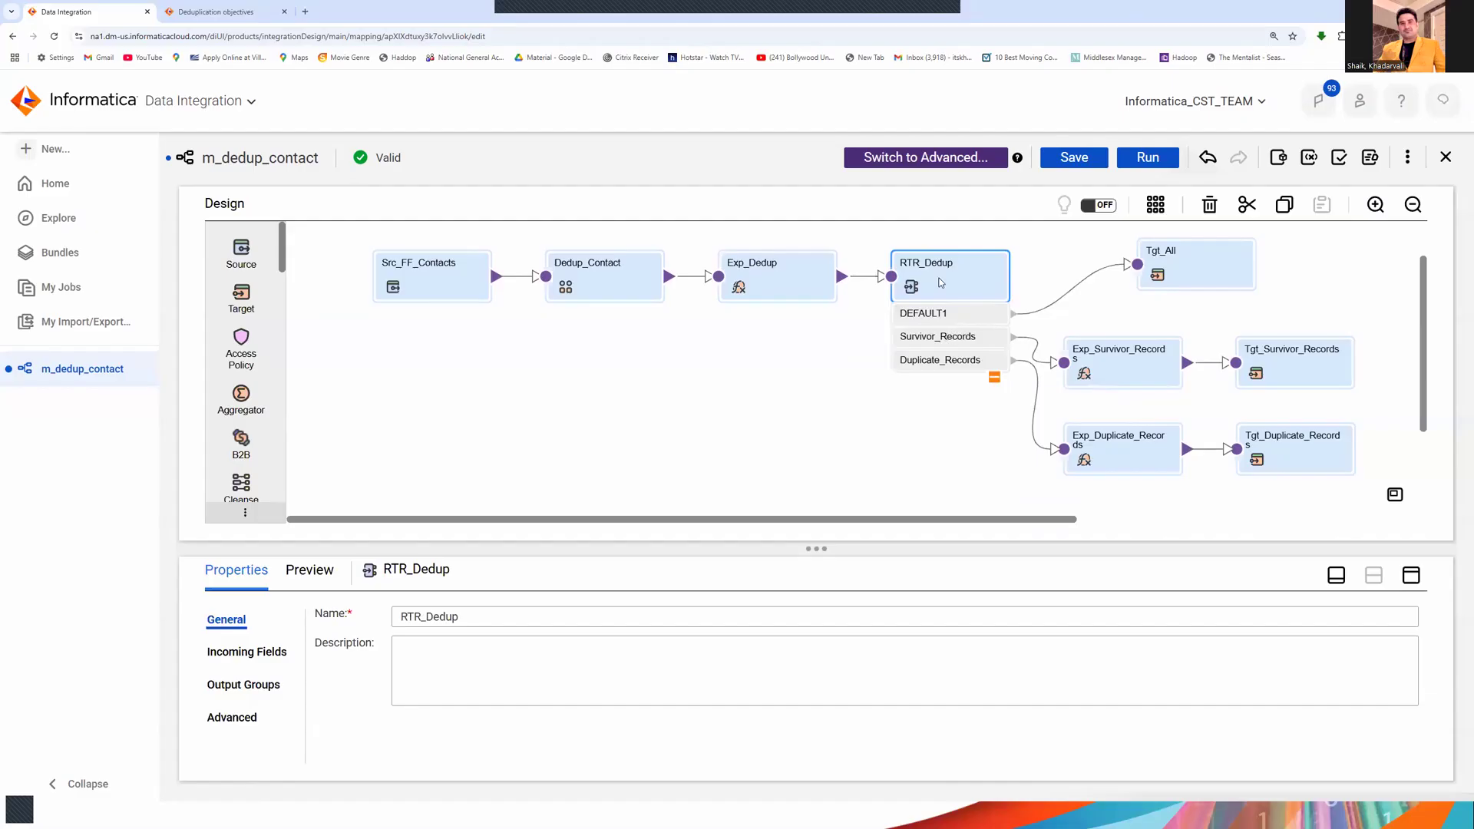
left_click(240, 685)
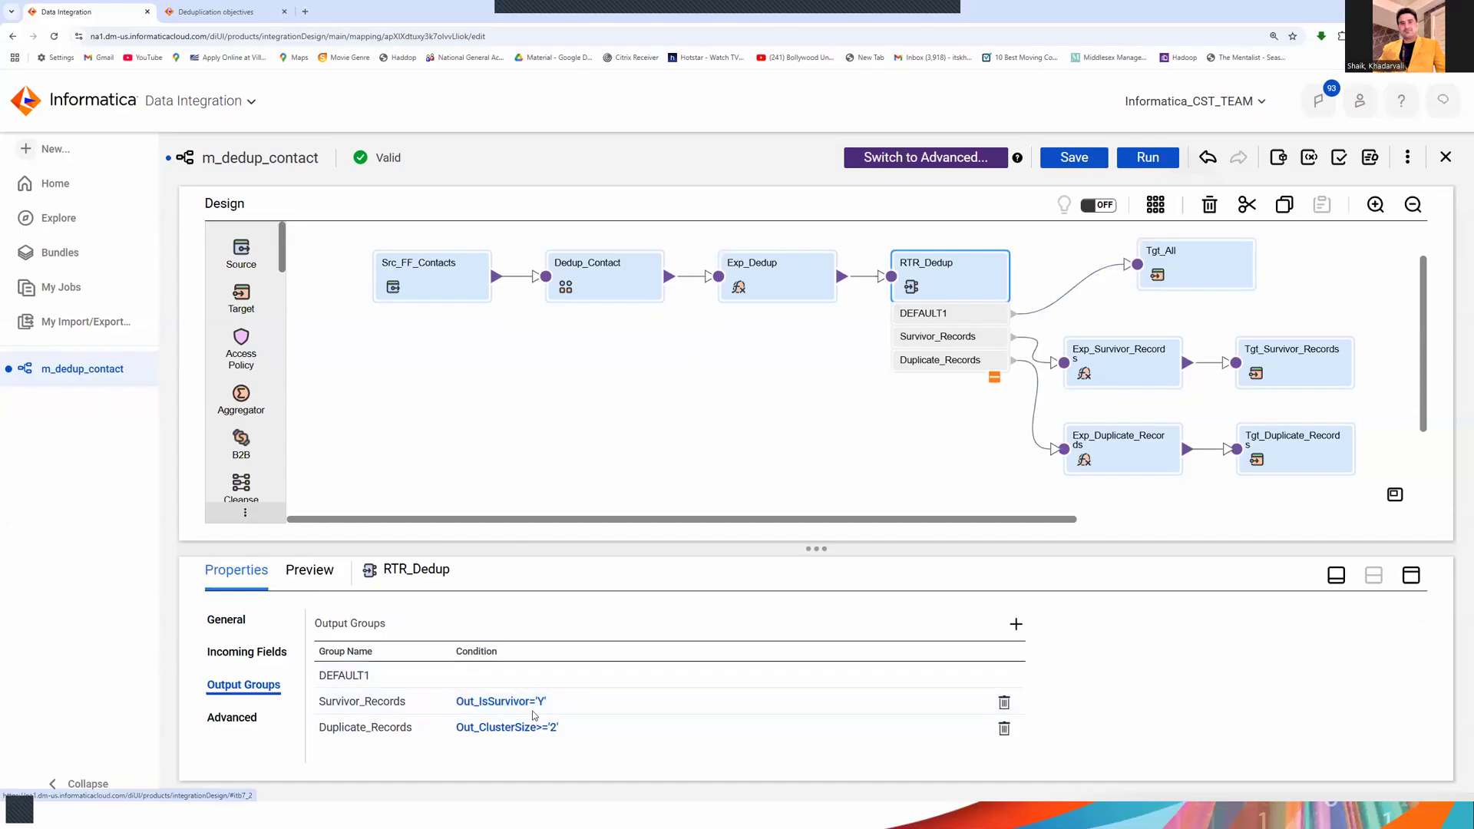
Compare the RTR_Dedup output group conditions with the Tgt_Survivor_Records and Tgt_Duplicate_Records targets they feed.
left_click(1290, 354)
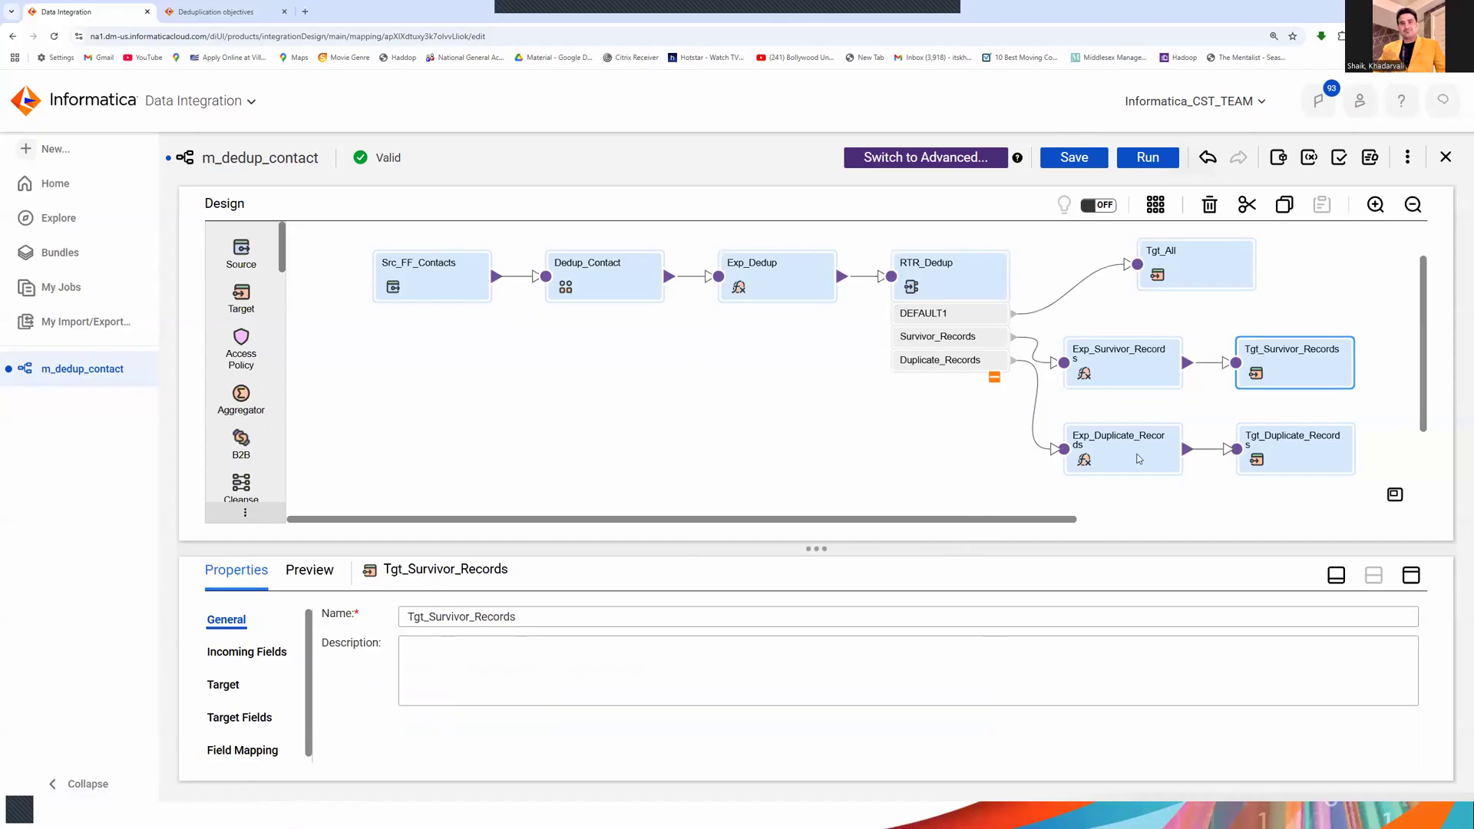
left_click(1306, 442)
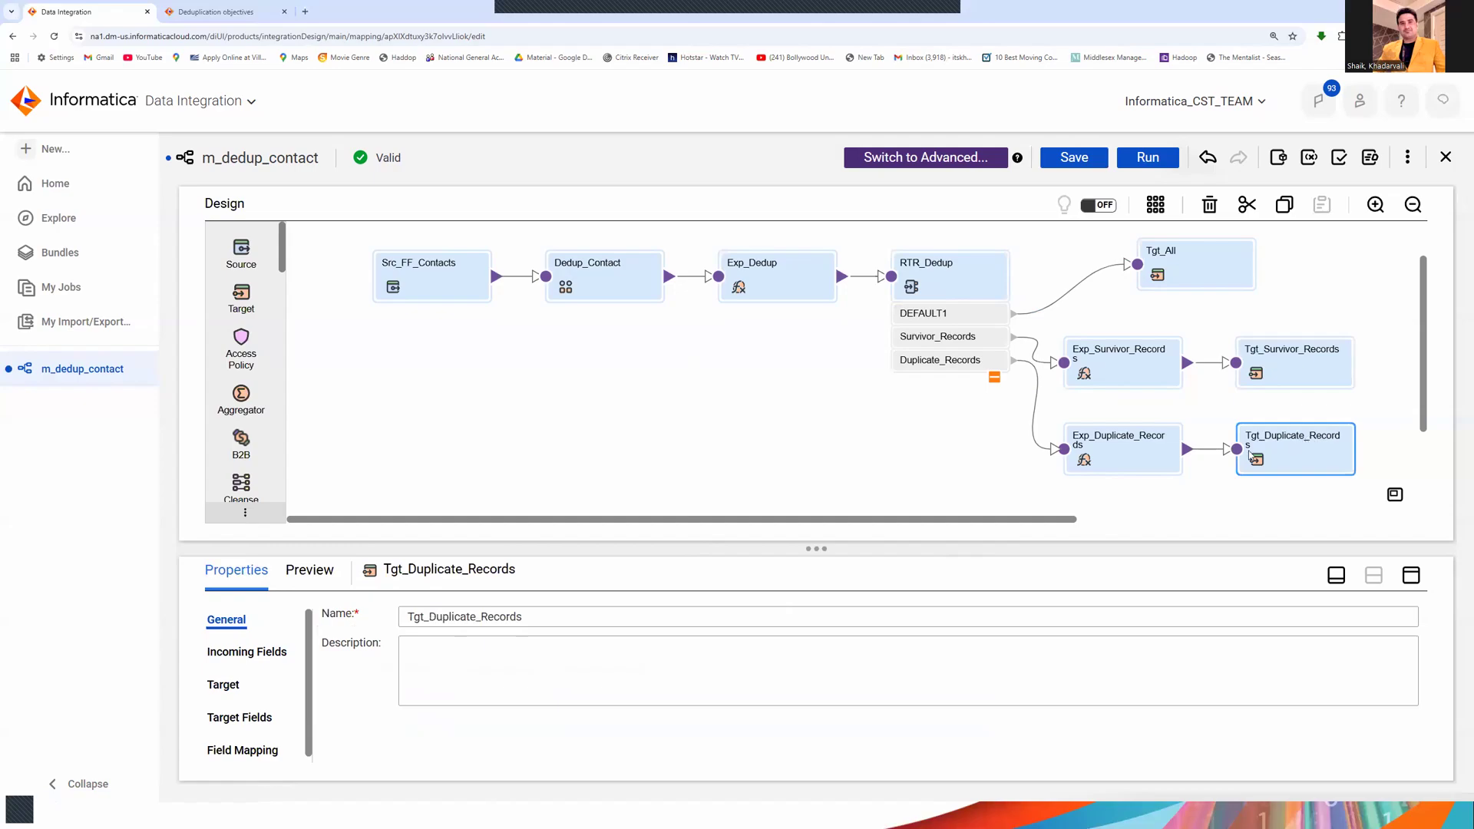
left_click(944, 283)
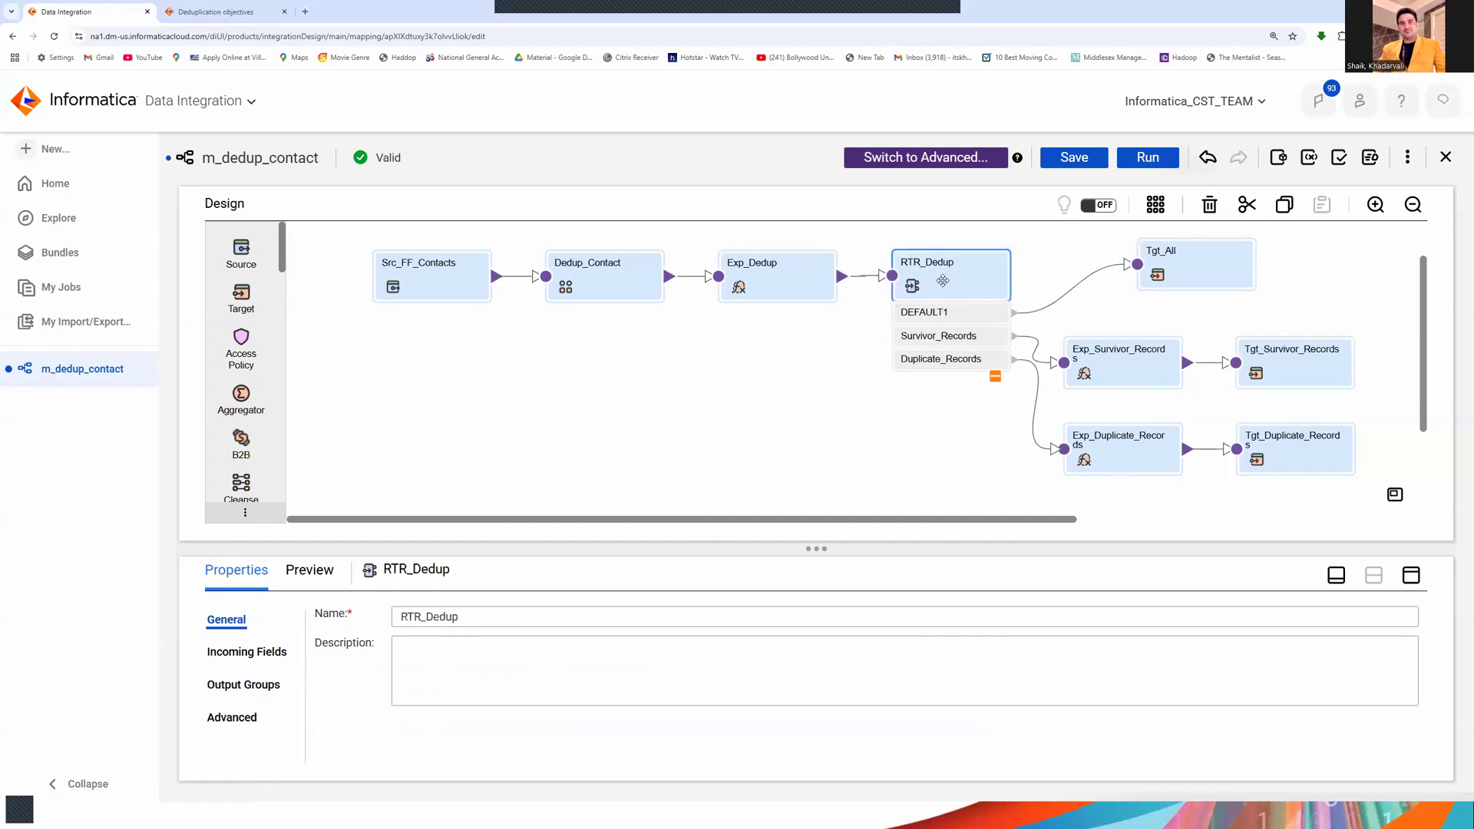
left_click(251, 691)
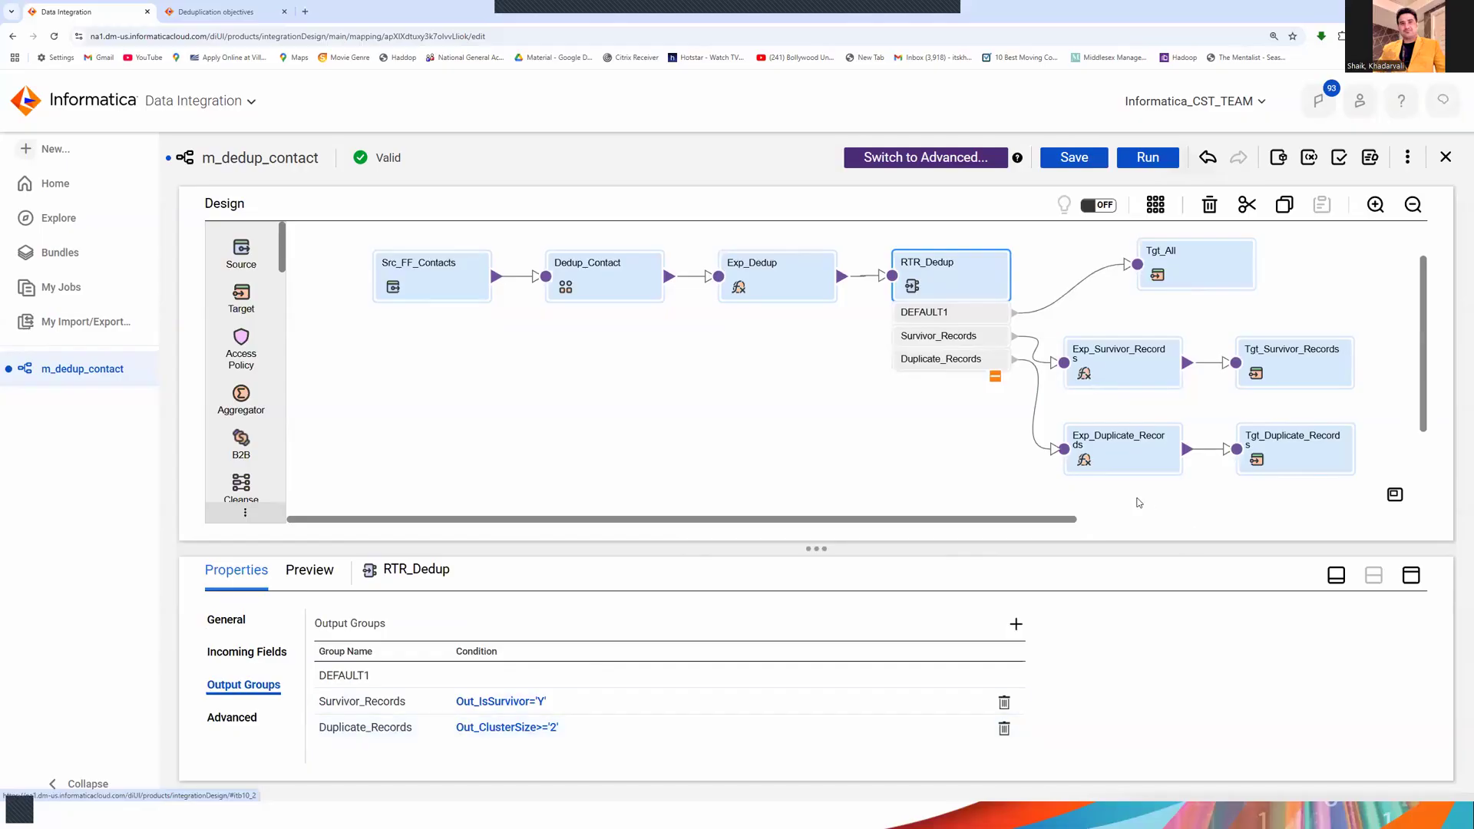
left_click(1318, 362)
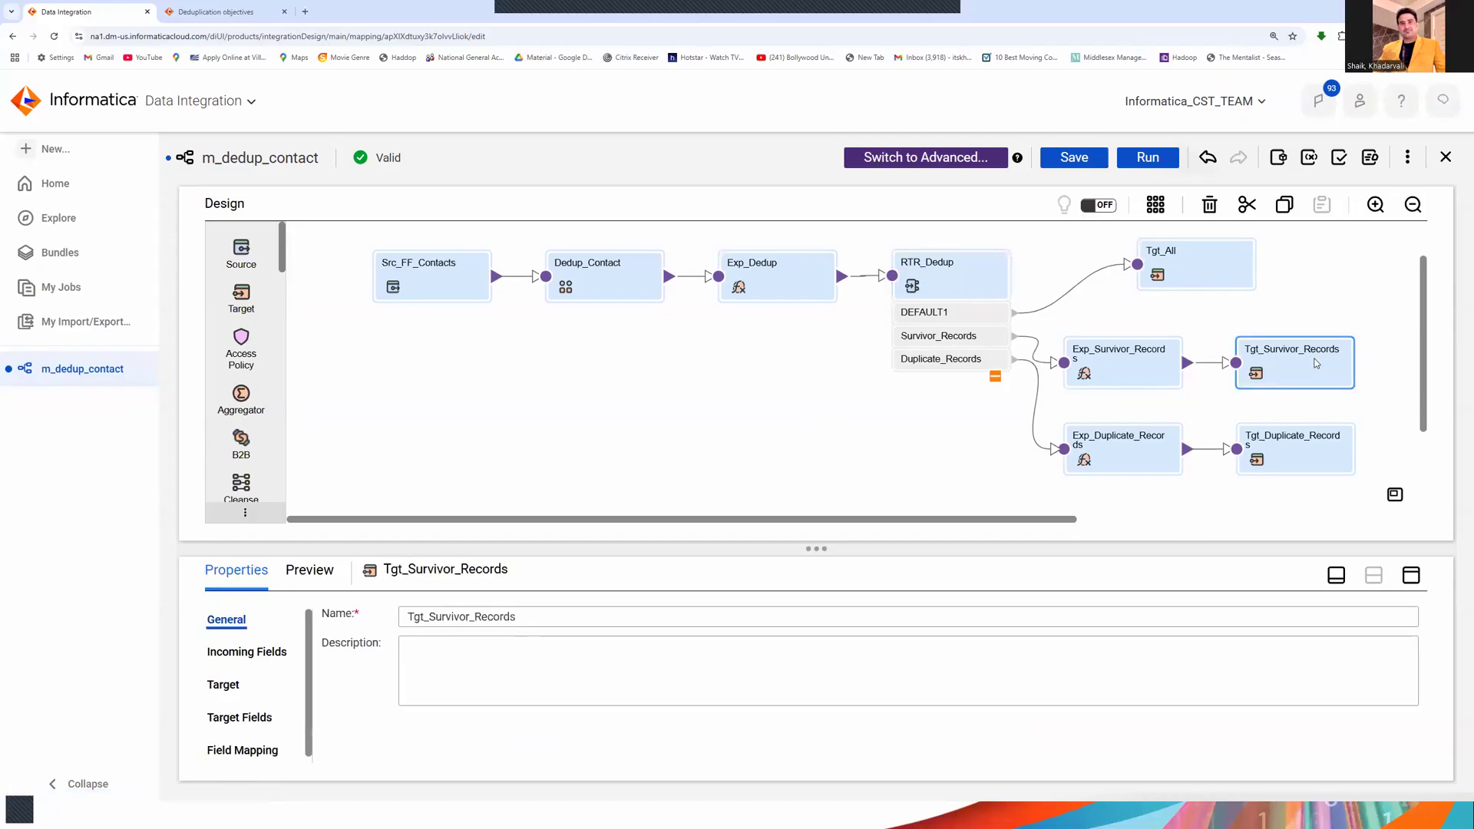
left_click(1292, 444)
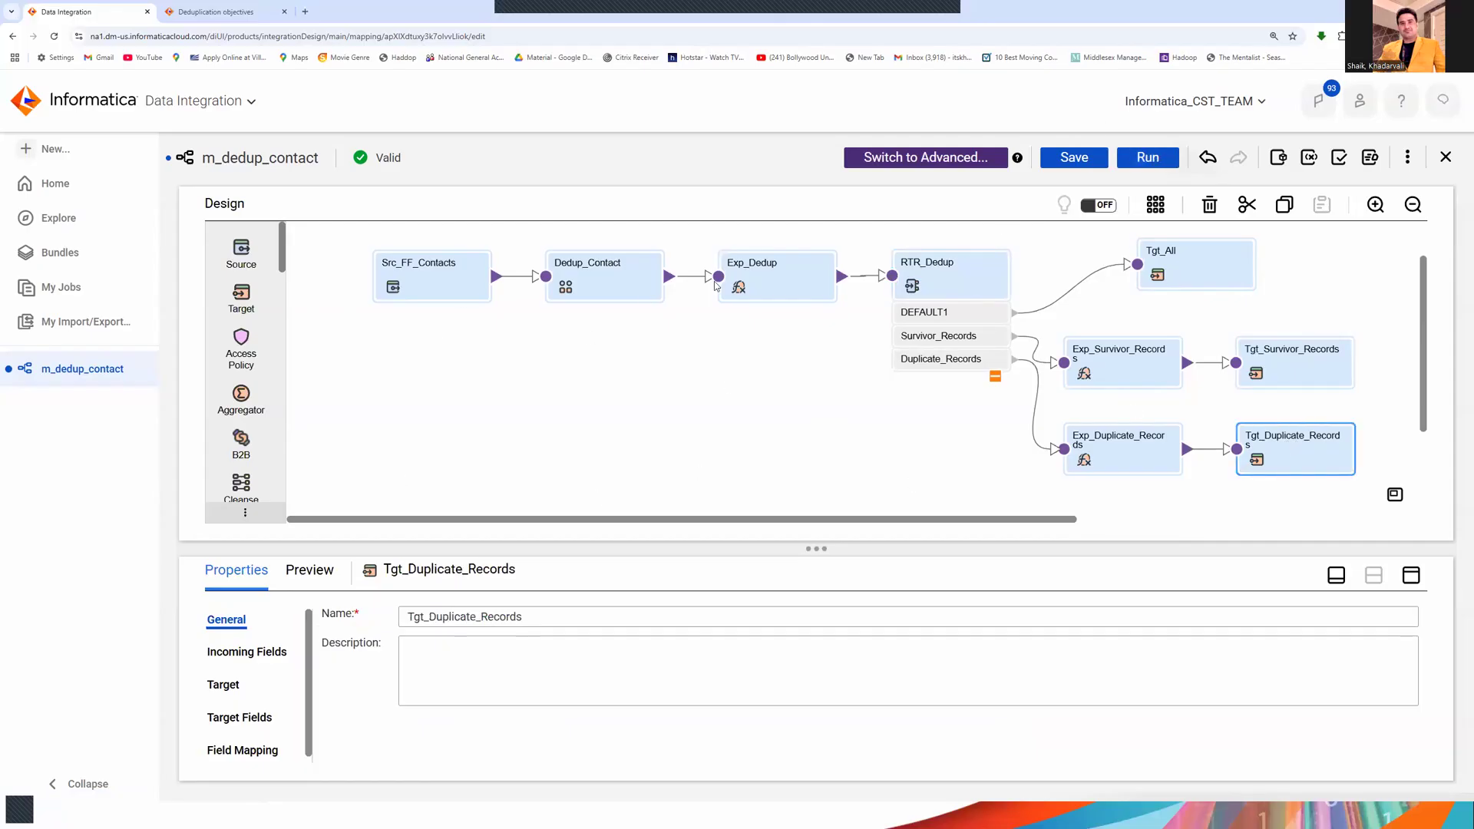
Check the m_dedup_contact-4 job details in the job list, and return to the m_dedup_contact mapping.
left_click(61, 287)
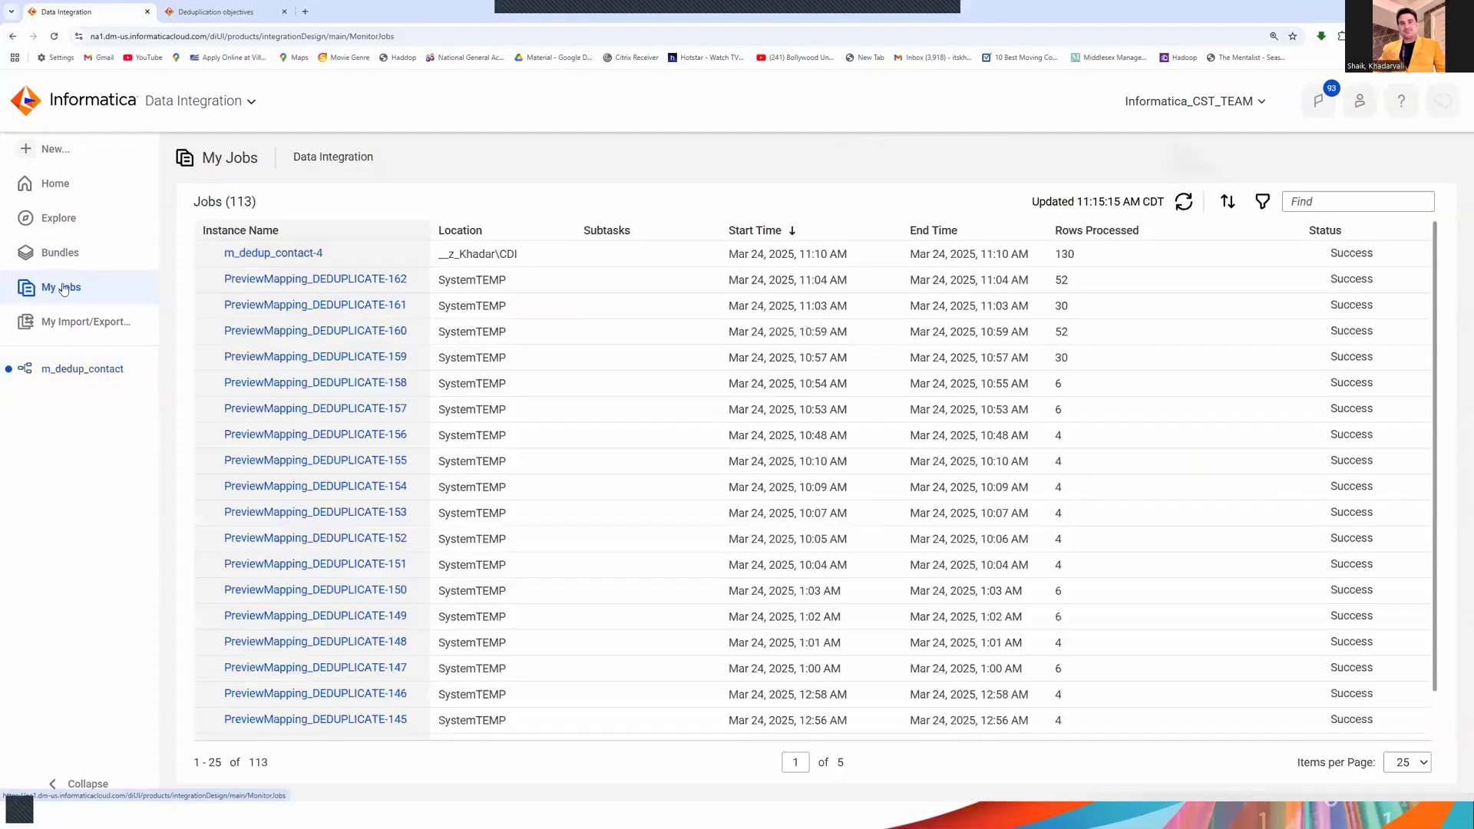
left_click(288, 254)
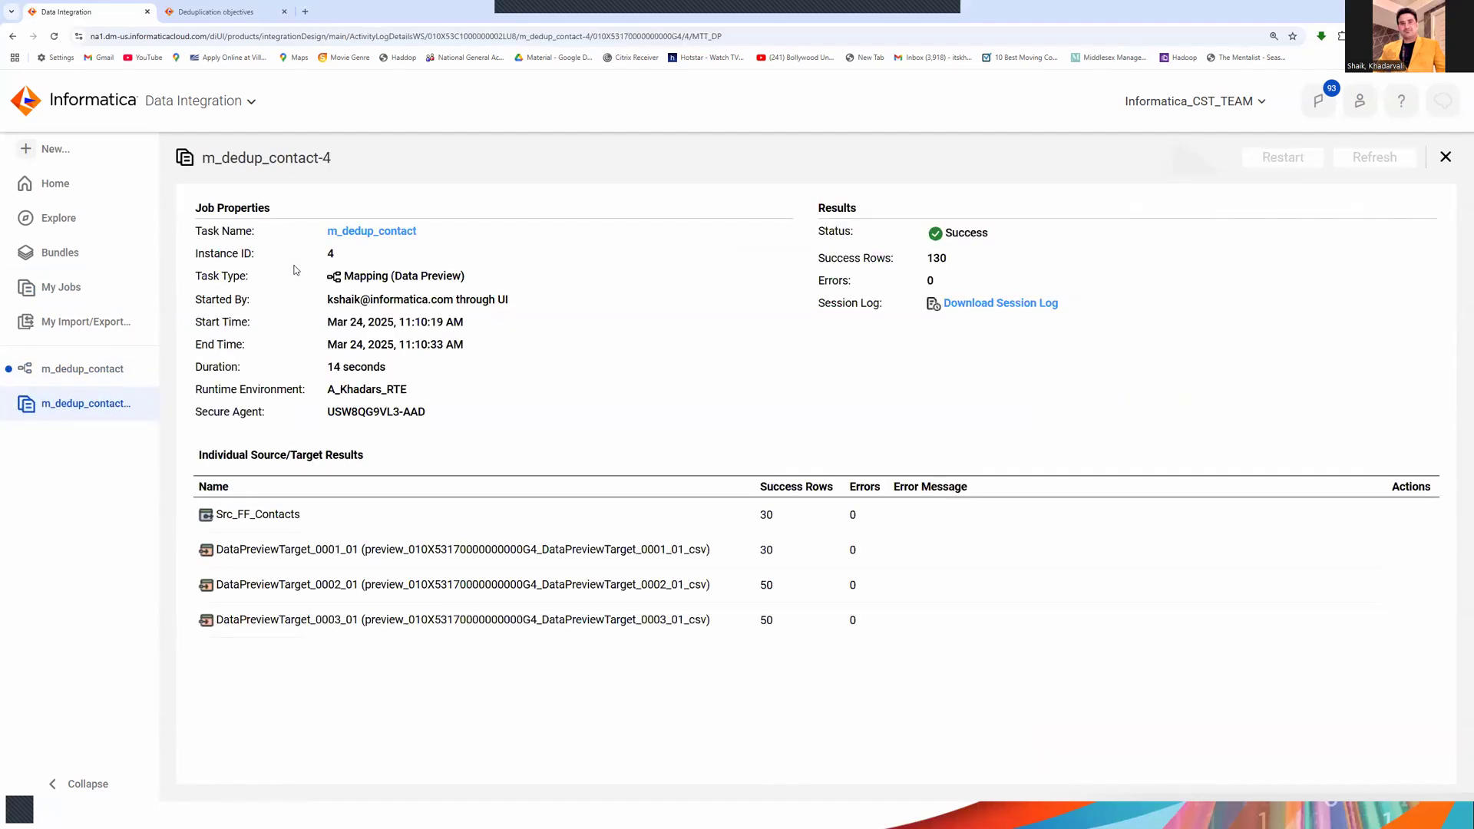
left_click(89, 374)
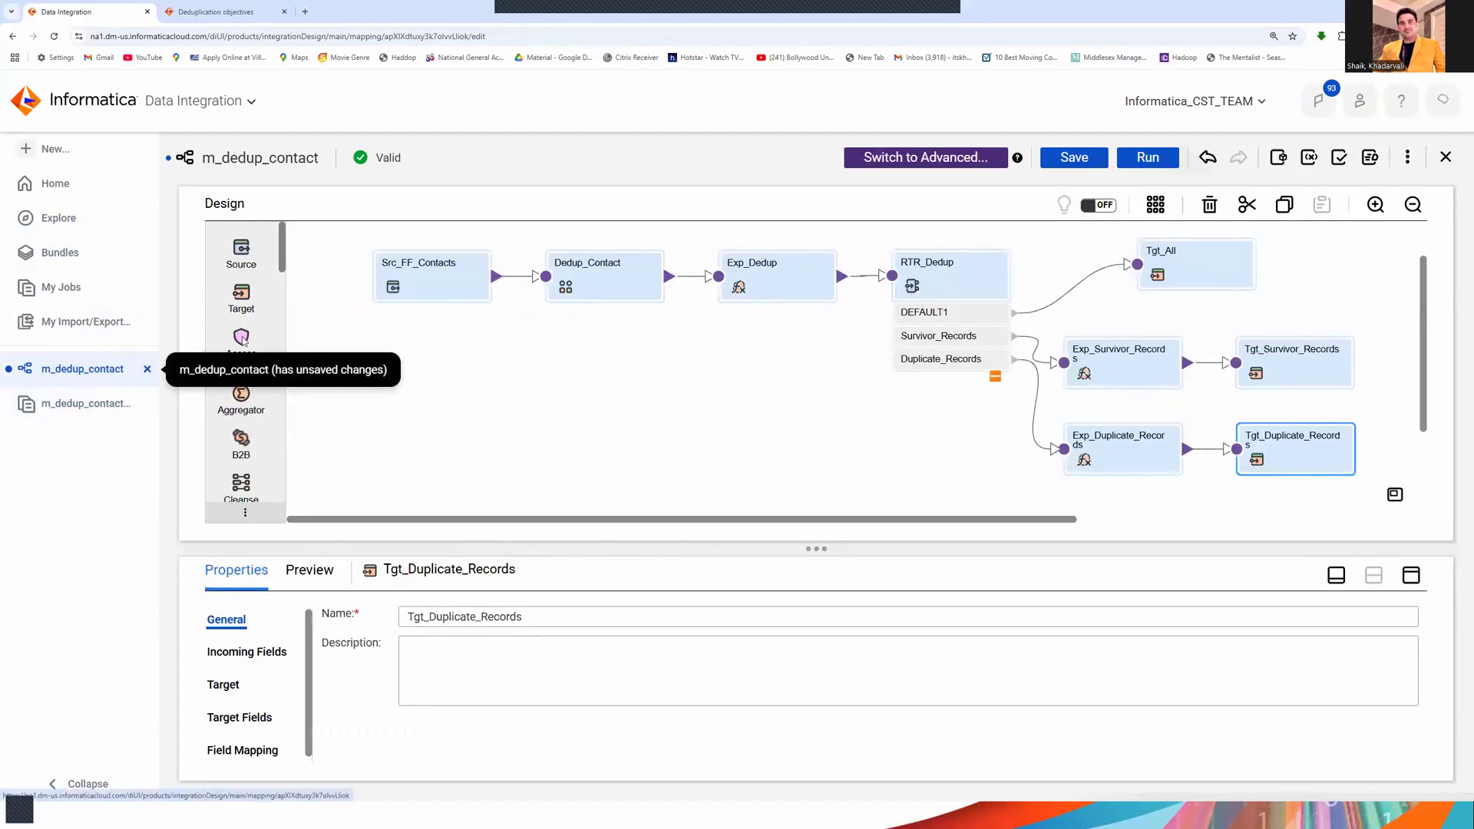
Save the m_dedup_contact mapping and run it with the preset runtime environment.
left_click(1148, 158)
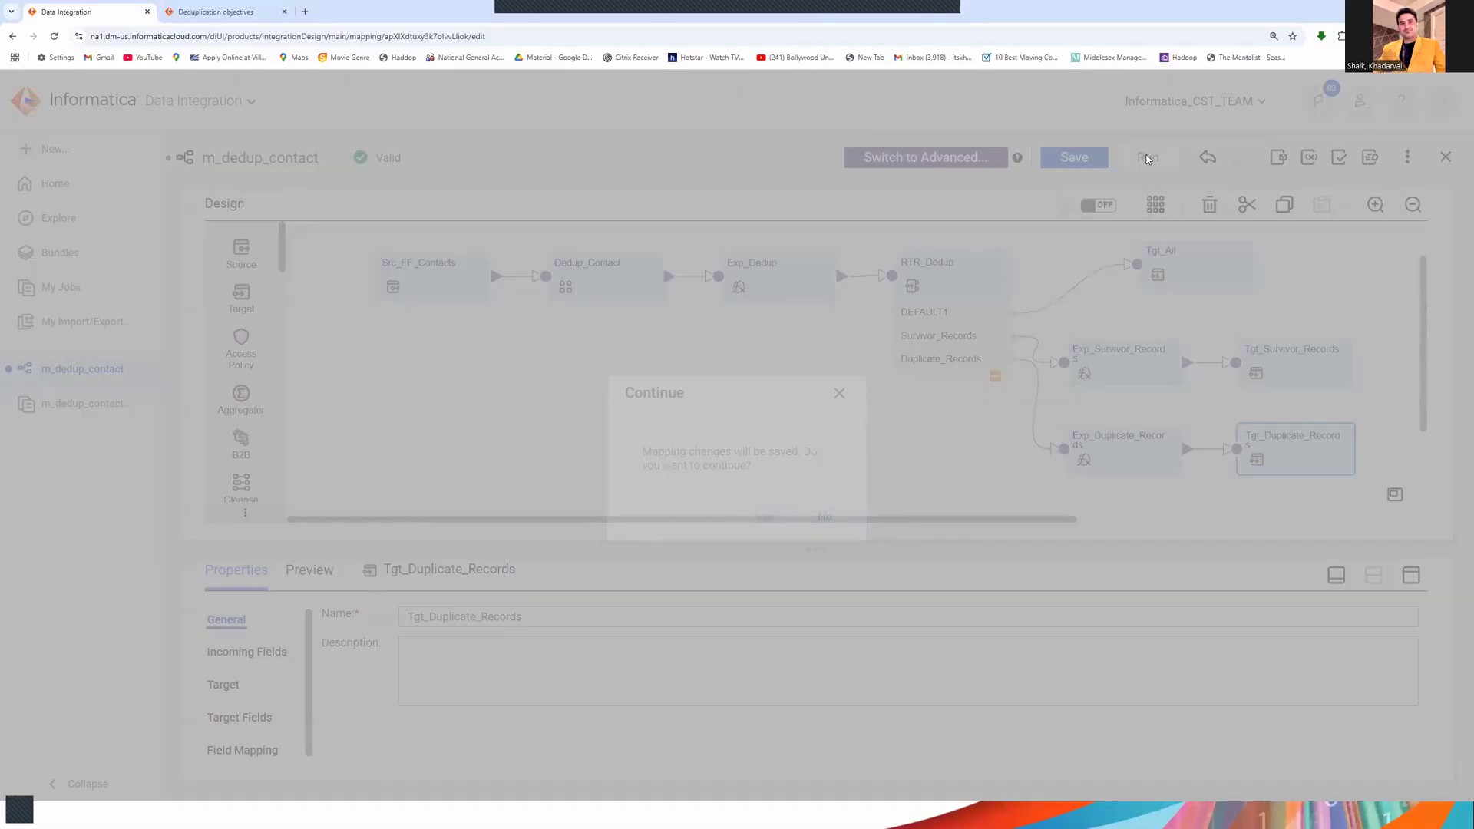
left_click(765, 517)
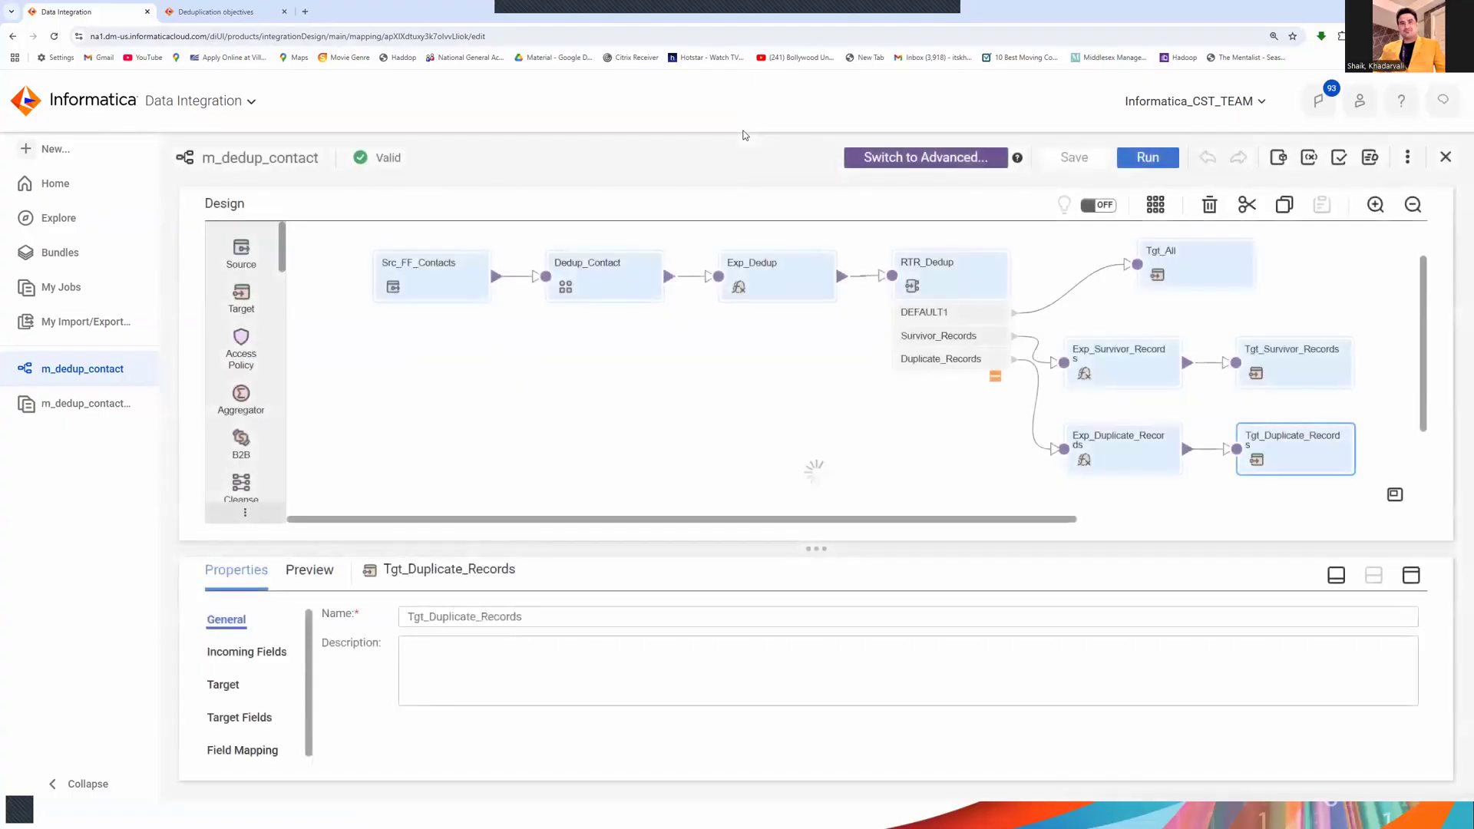
left_click(1148, 157)
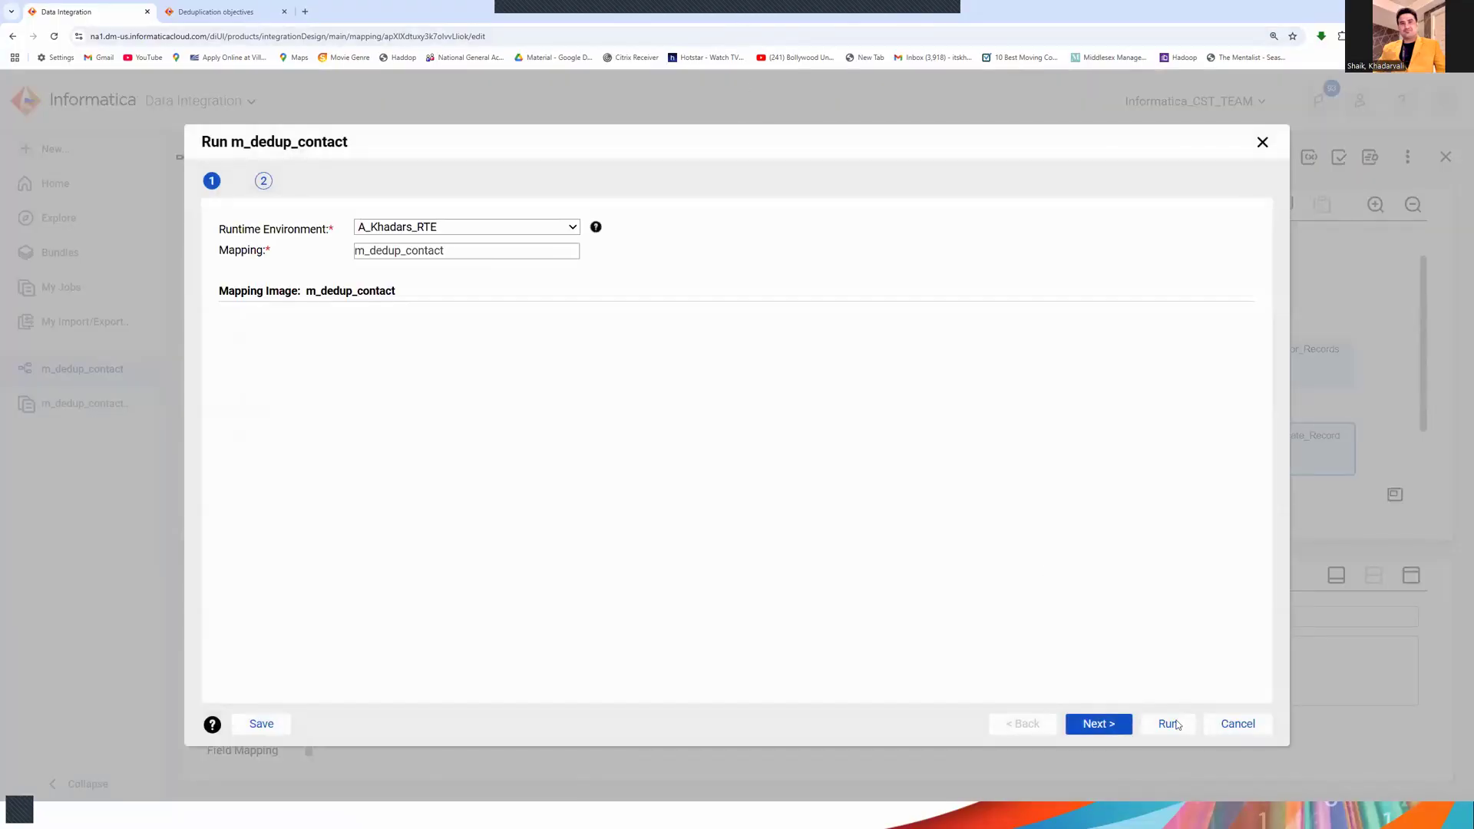
left_click(1170, 724)
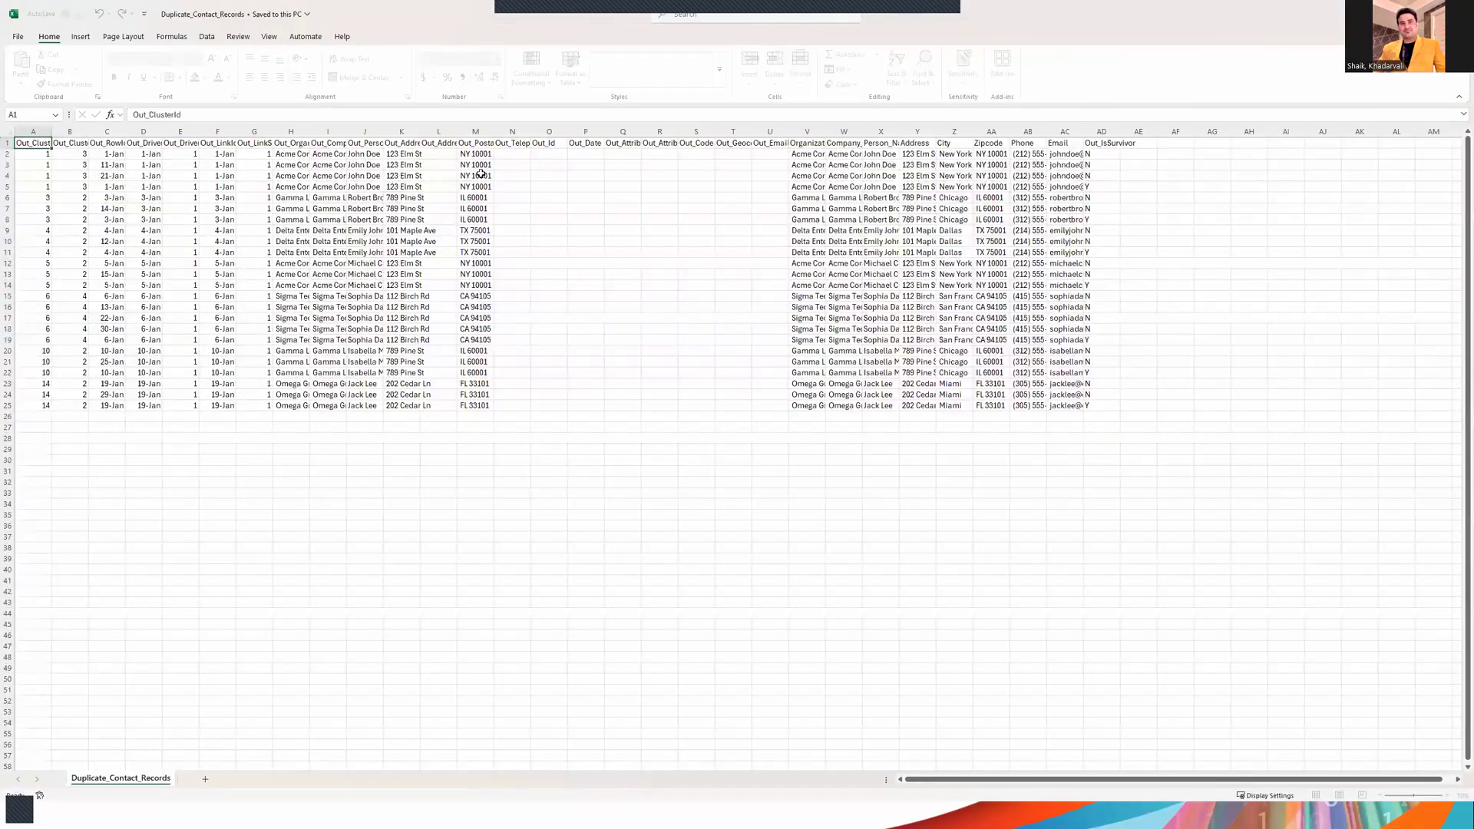
In Excel, fit all column widths of the Duplicate_Contact_Records sheet to their contents.
left_click(476, 241)
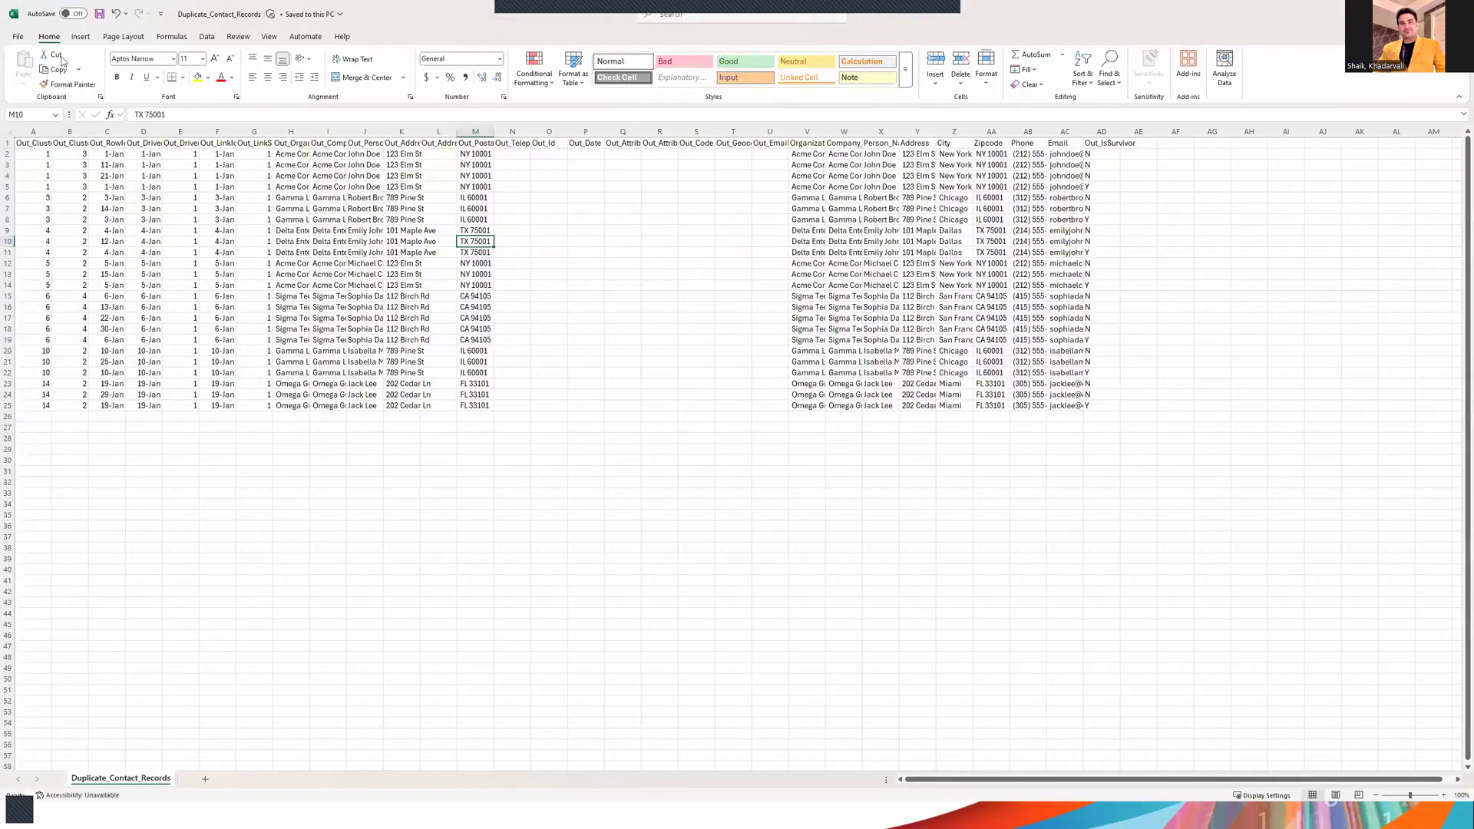
left_click(6, 132)
double_click(51, 131)
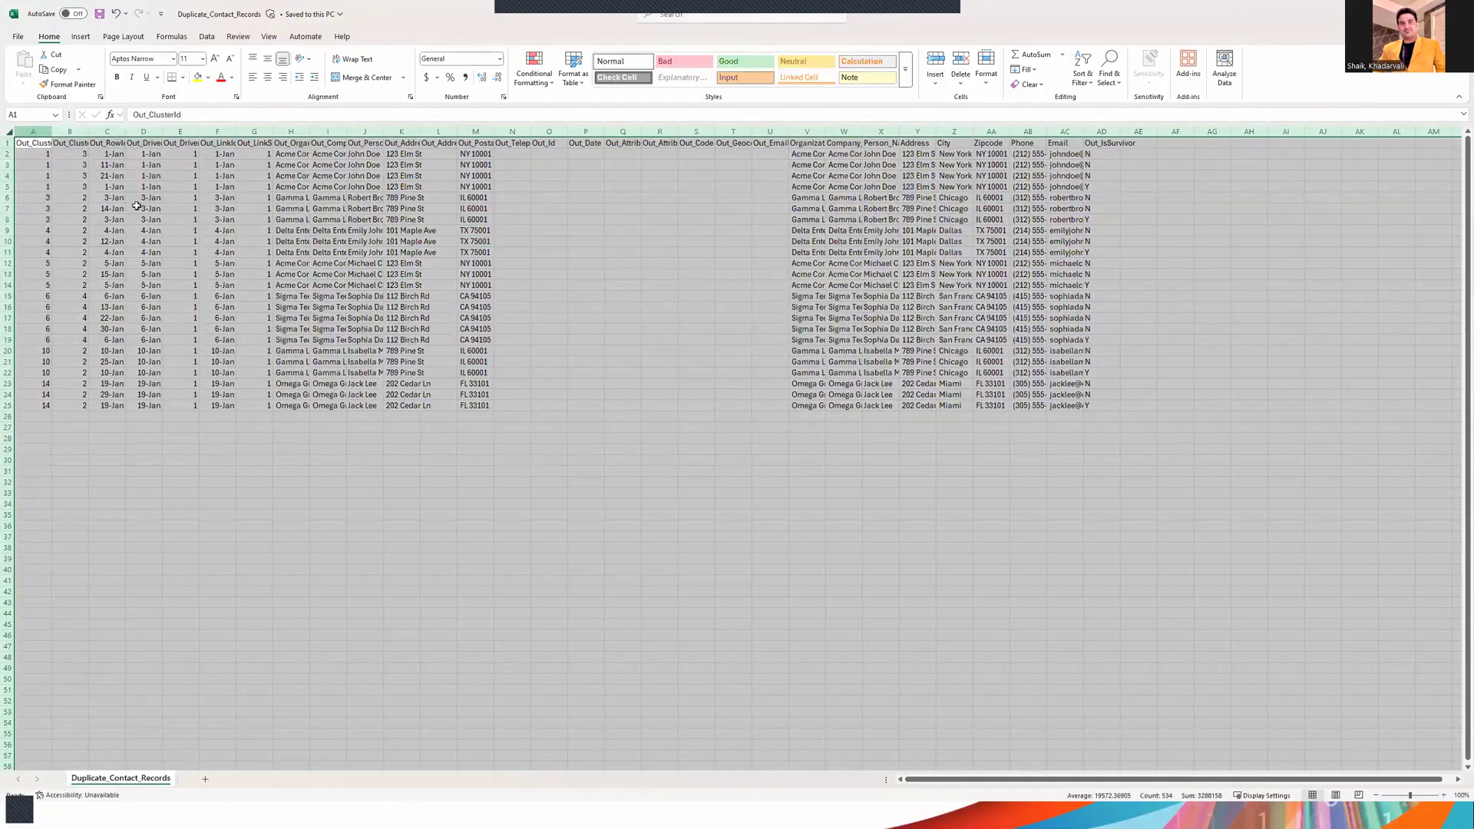
left_click(228, 341)
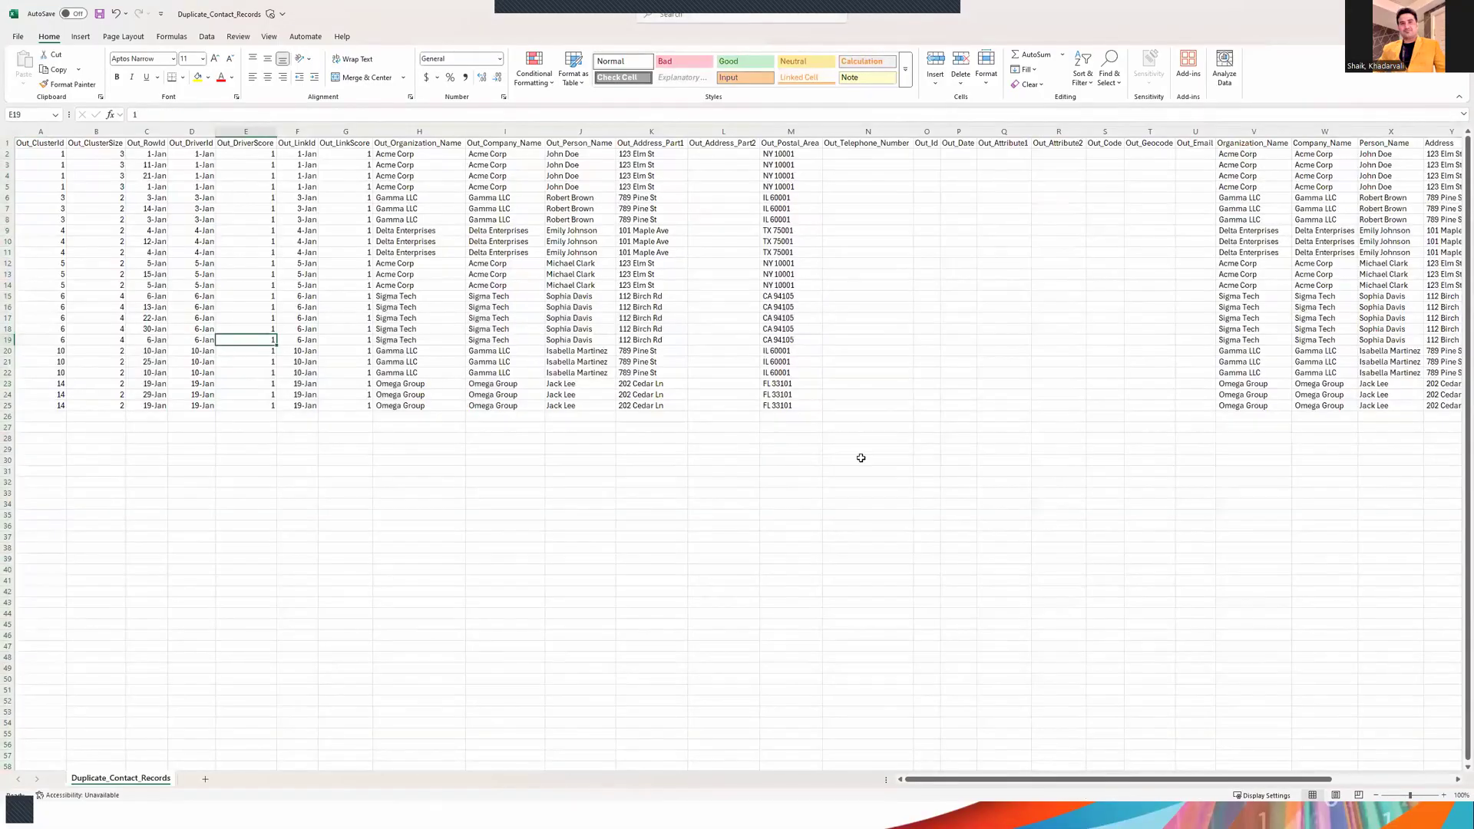
Examine the duplicate contacts' Person_Name values in Duplicate_Contact_Records, and switch to the Survivor_Contact_Records workbook.
left_click_drag(1374, 154, 1397, 285)
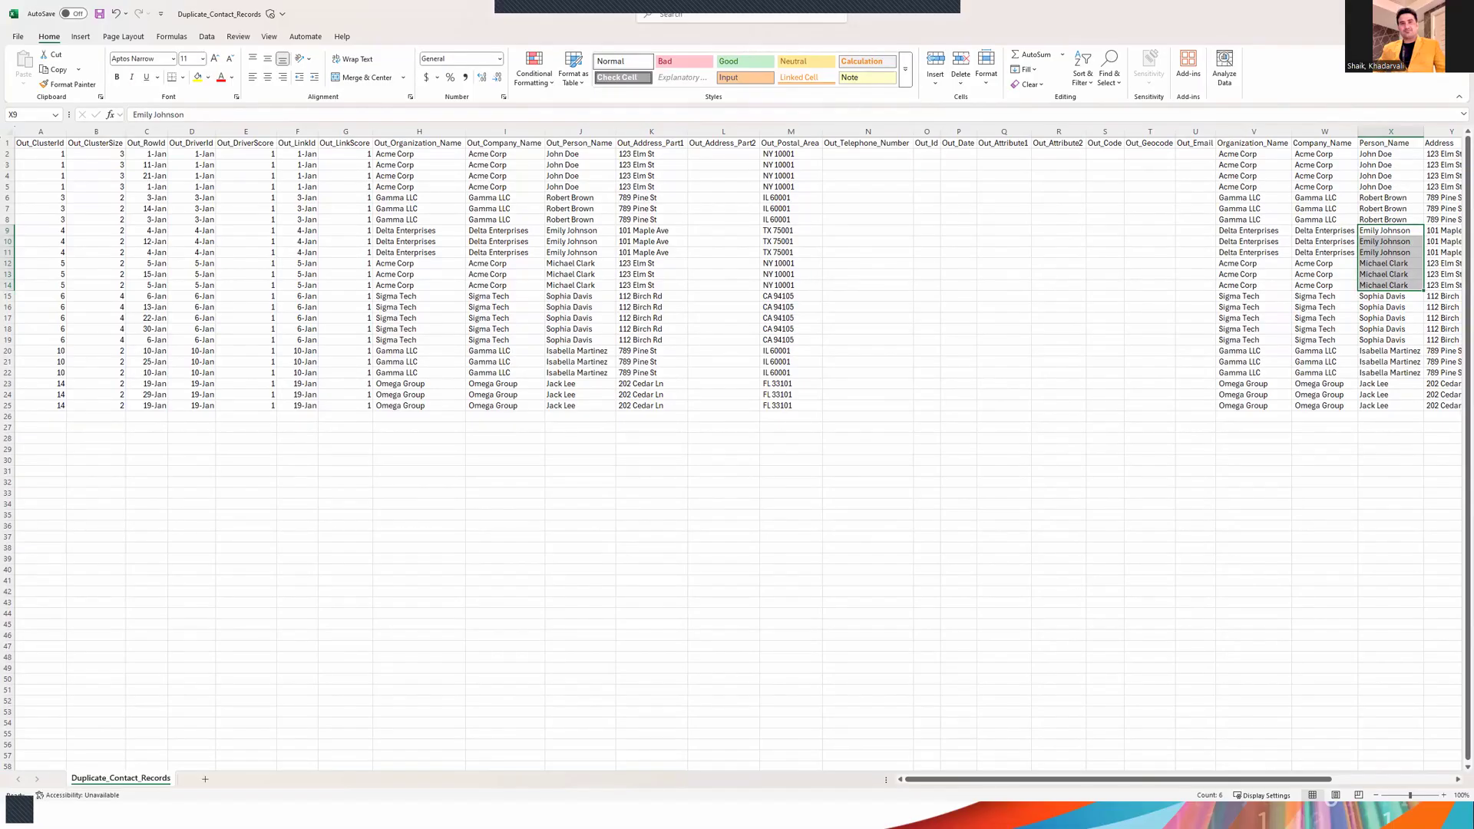
key("alt+Tab")
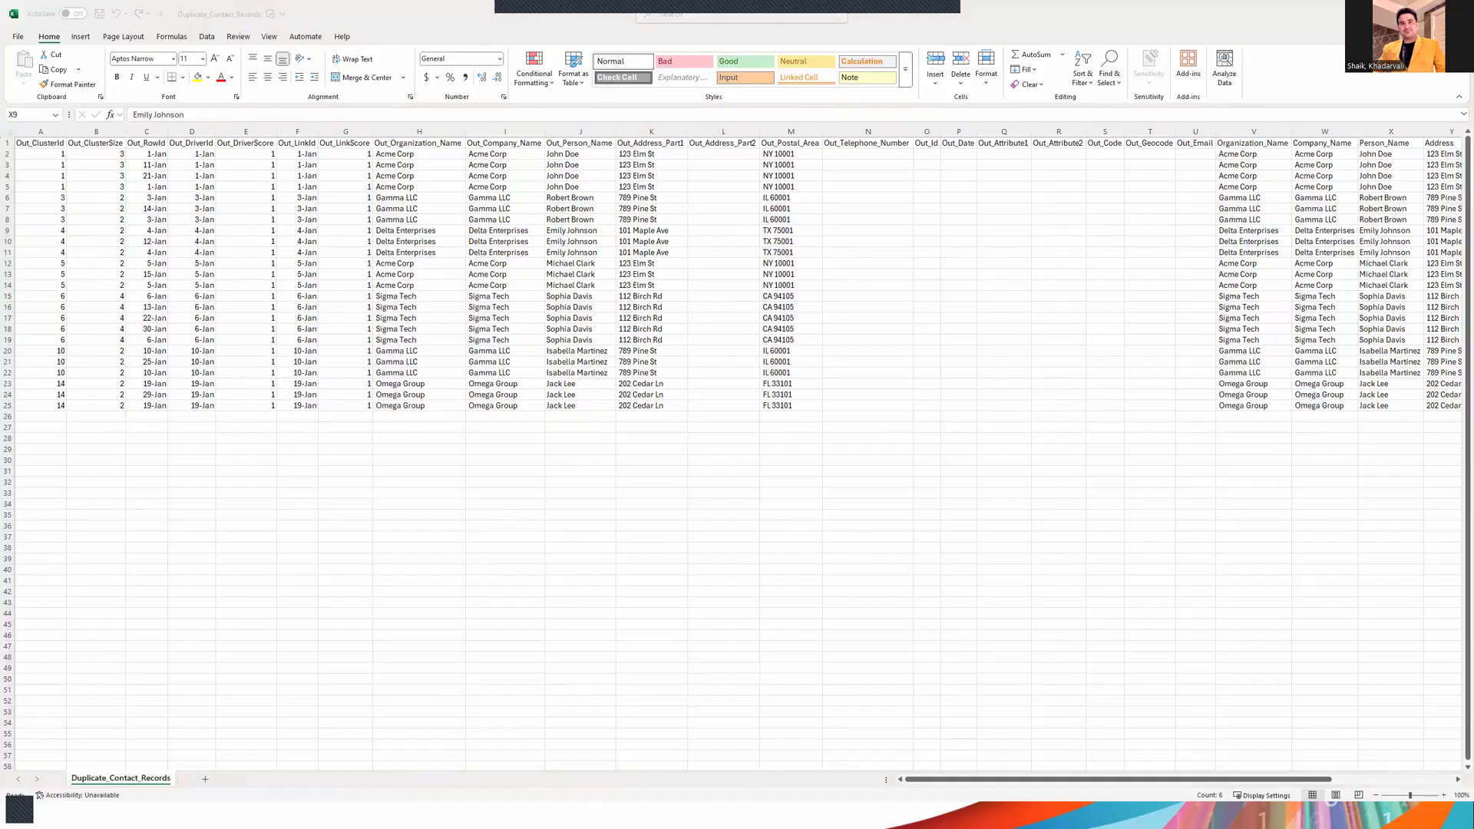
key("alt+Tab")
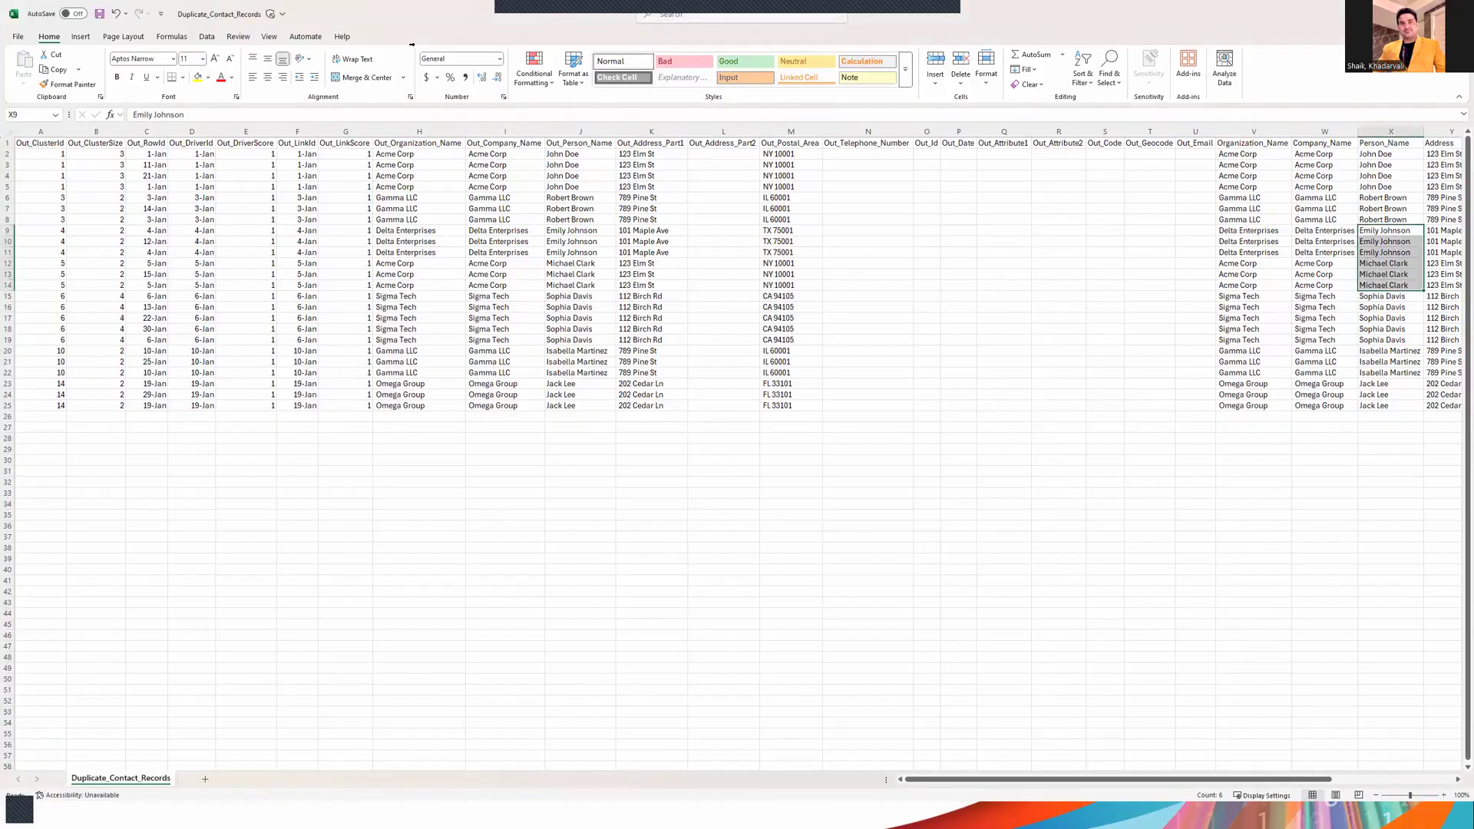
Fit all column widths of the Survivor_Contact_Records sheet to their contents.
left_click(7, 132)
key("alt+h")
key("o")
key("i")
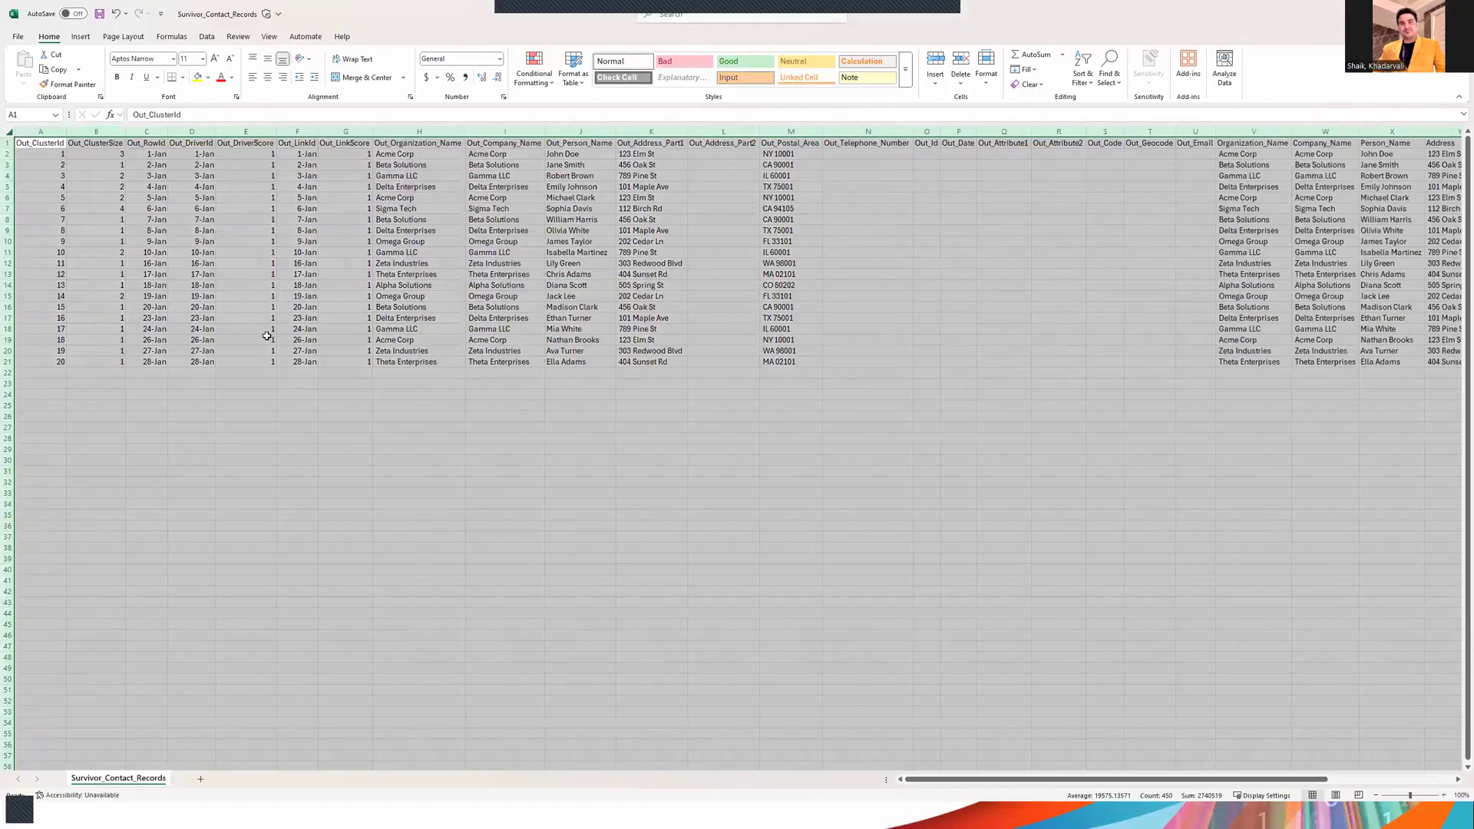
left_click(269, 340)
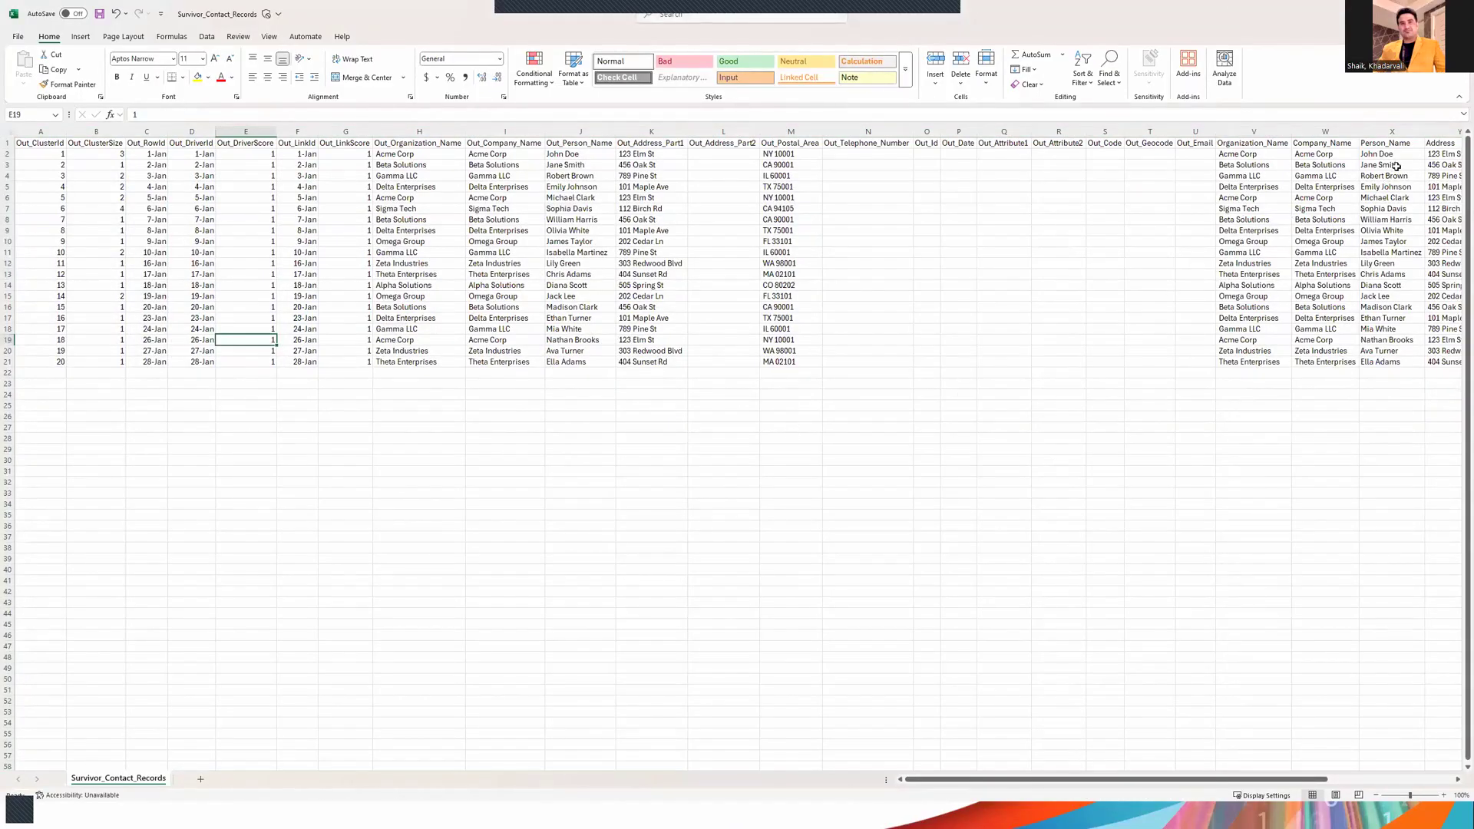
Review the survivor rows' organization, company and person names against their Out_ClusterSize, Out_Person_Name and Out_ClusterId values.
left_click_drag(1386, 154, 1406, 365)
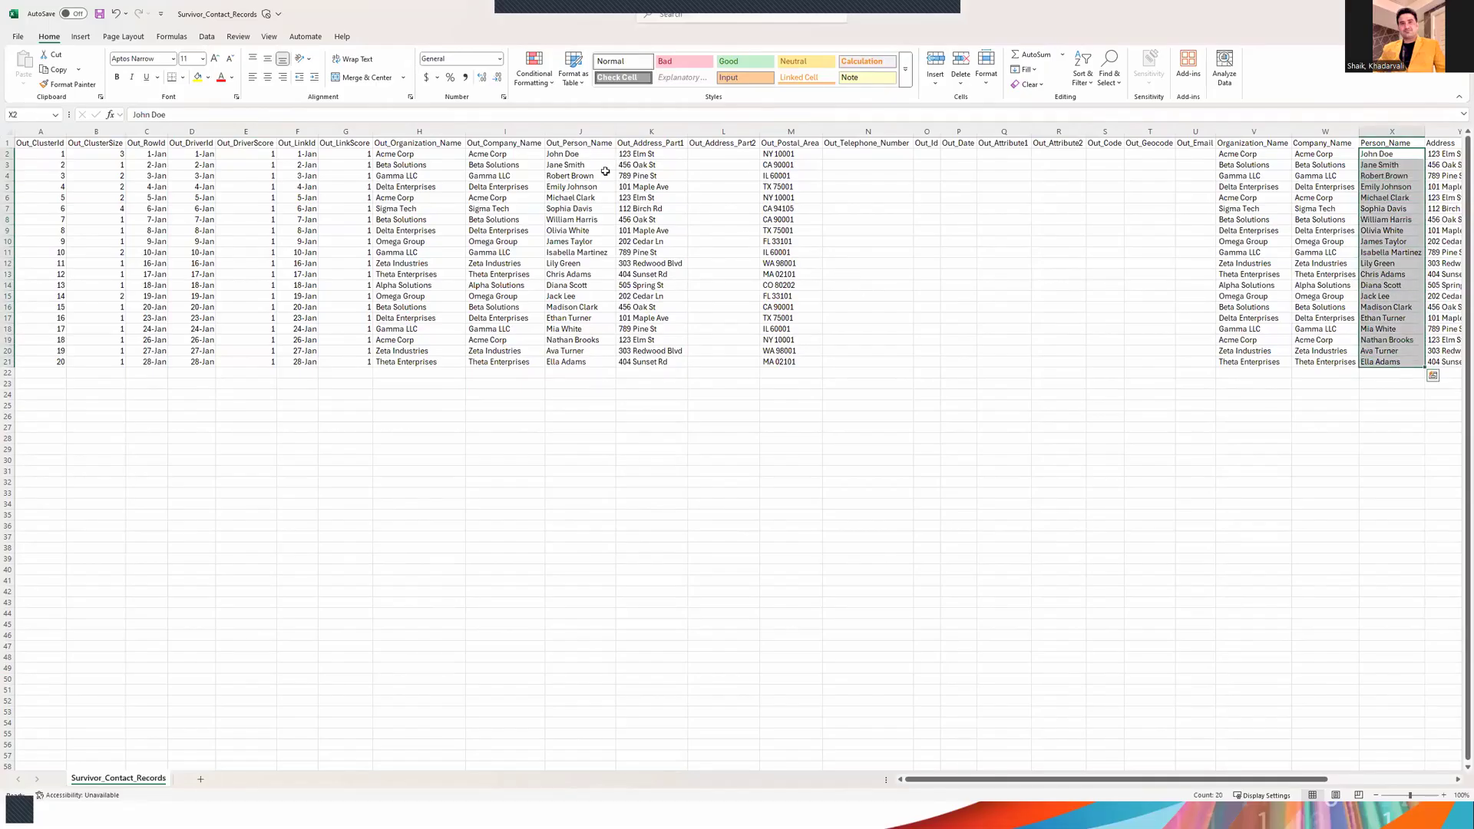
left_click_drag(1247, 146, 1385, 274)
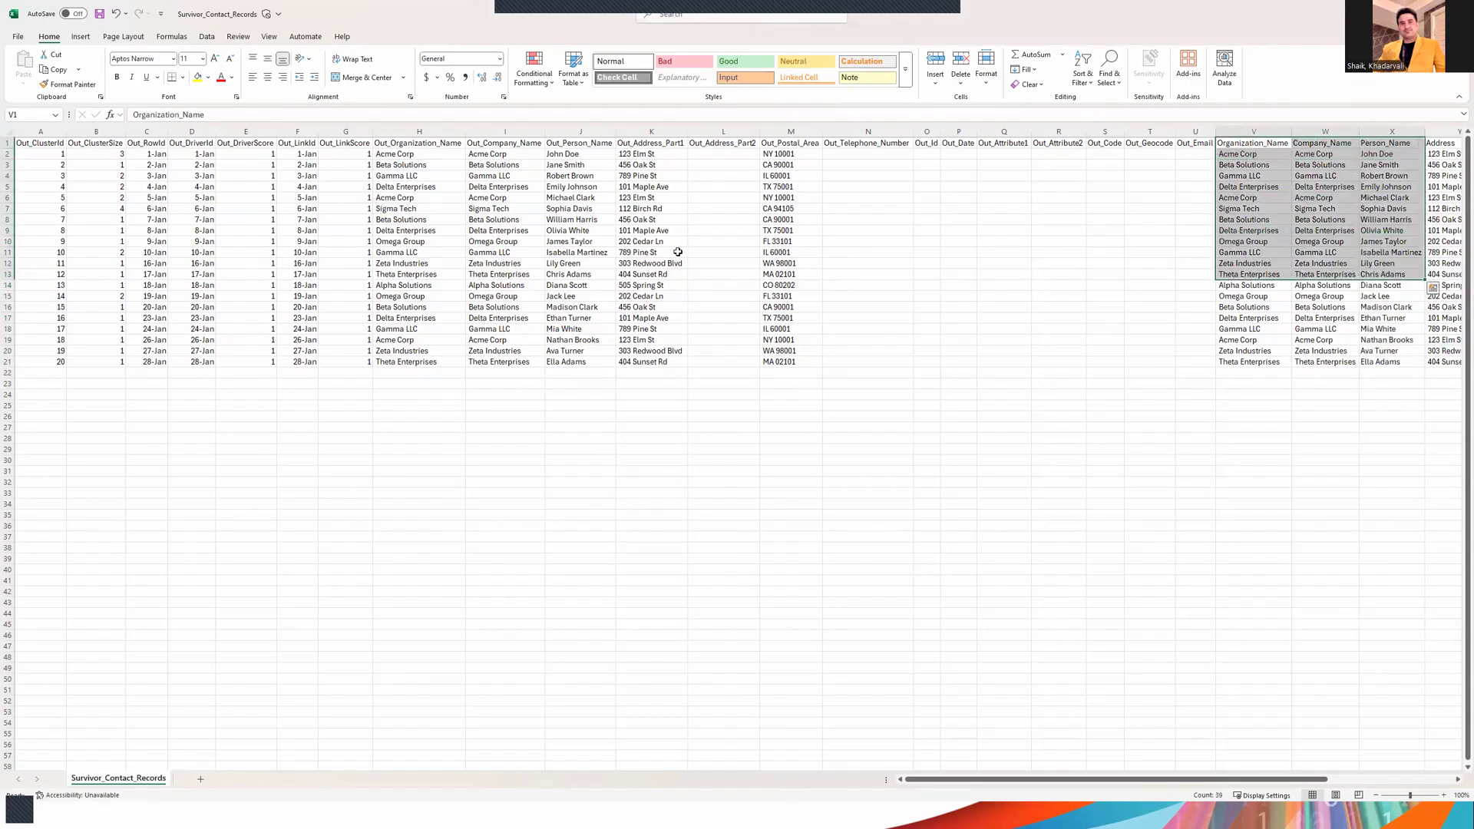
left_click(93, 147)
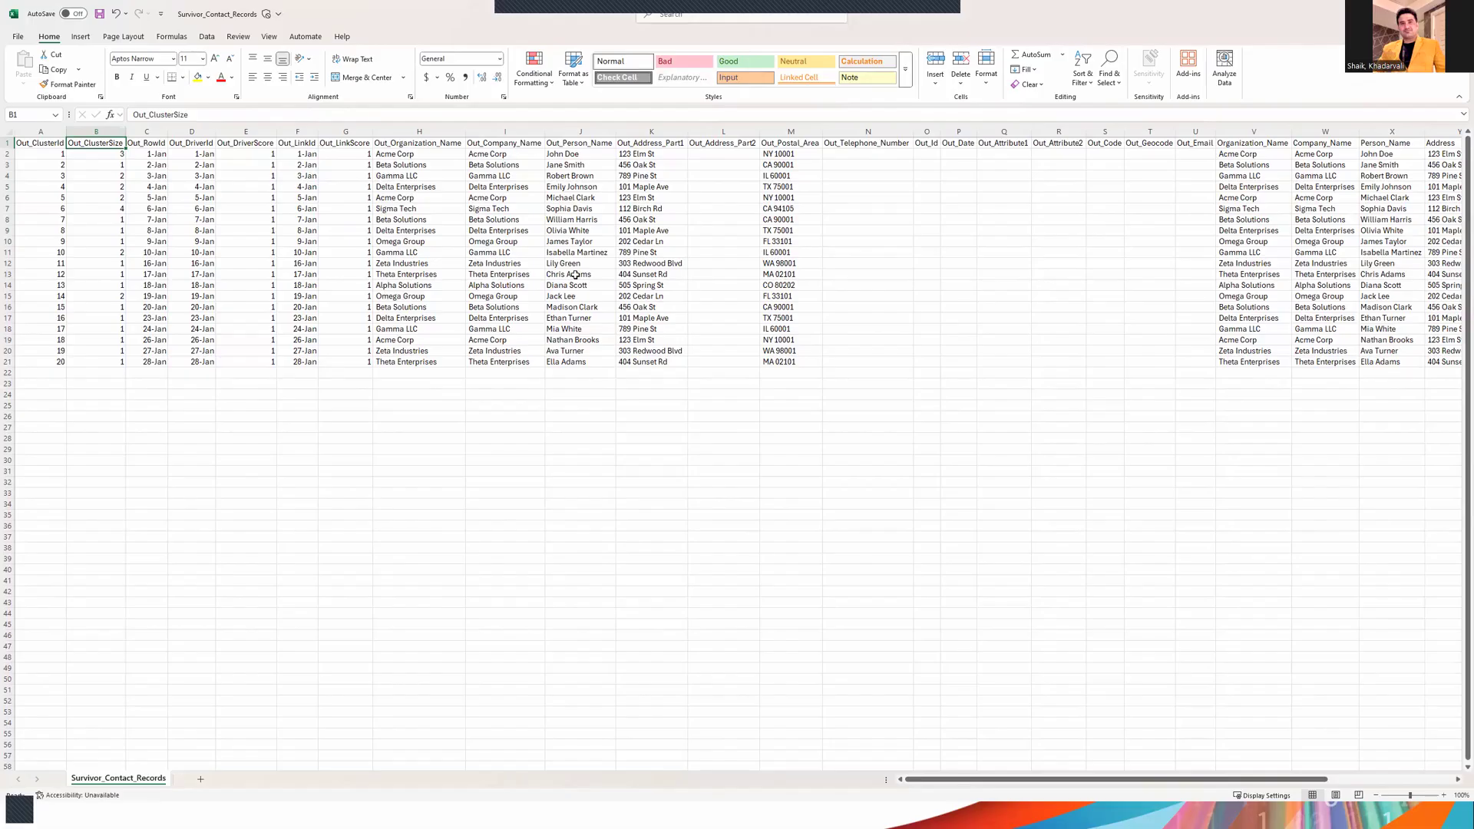
left_click(581, 155)
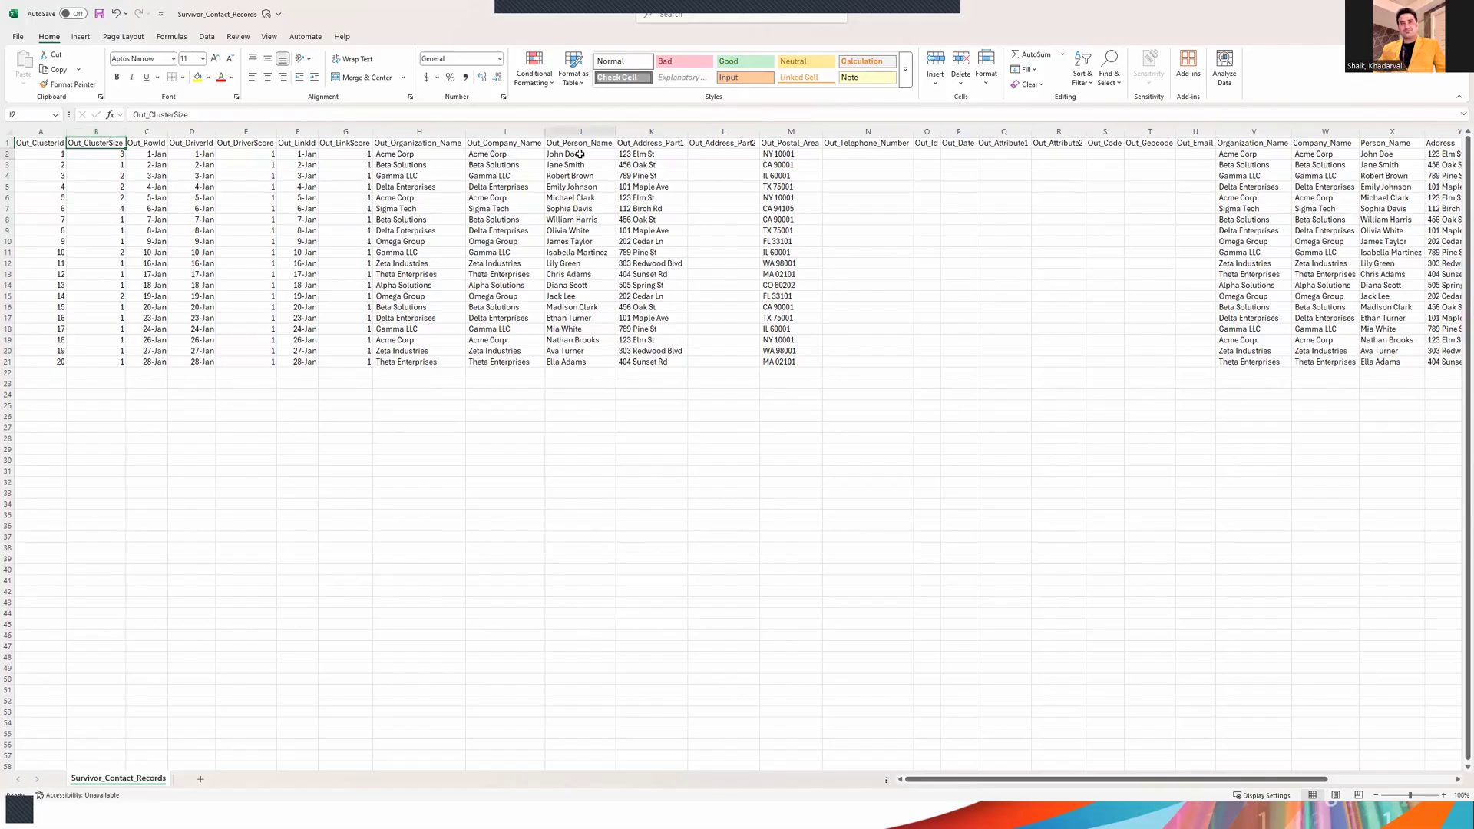
left_click_drag(582, 155, 613, 364)
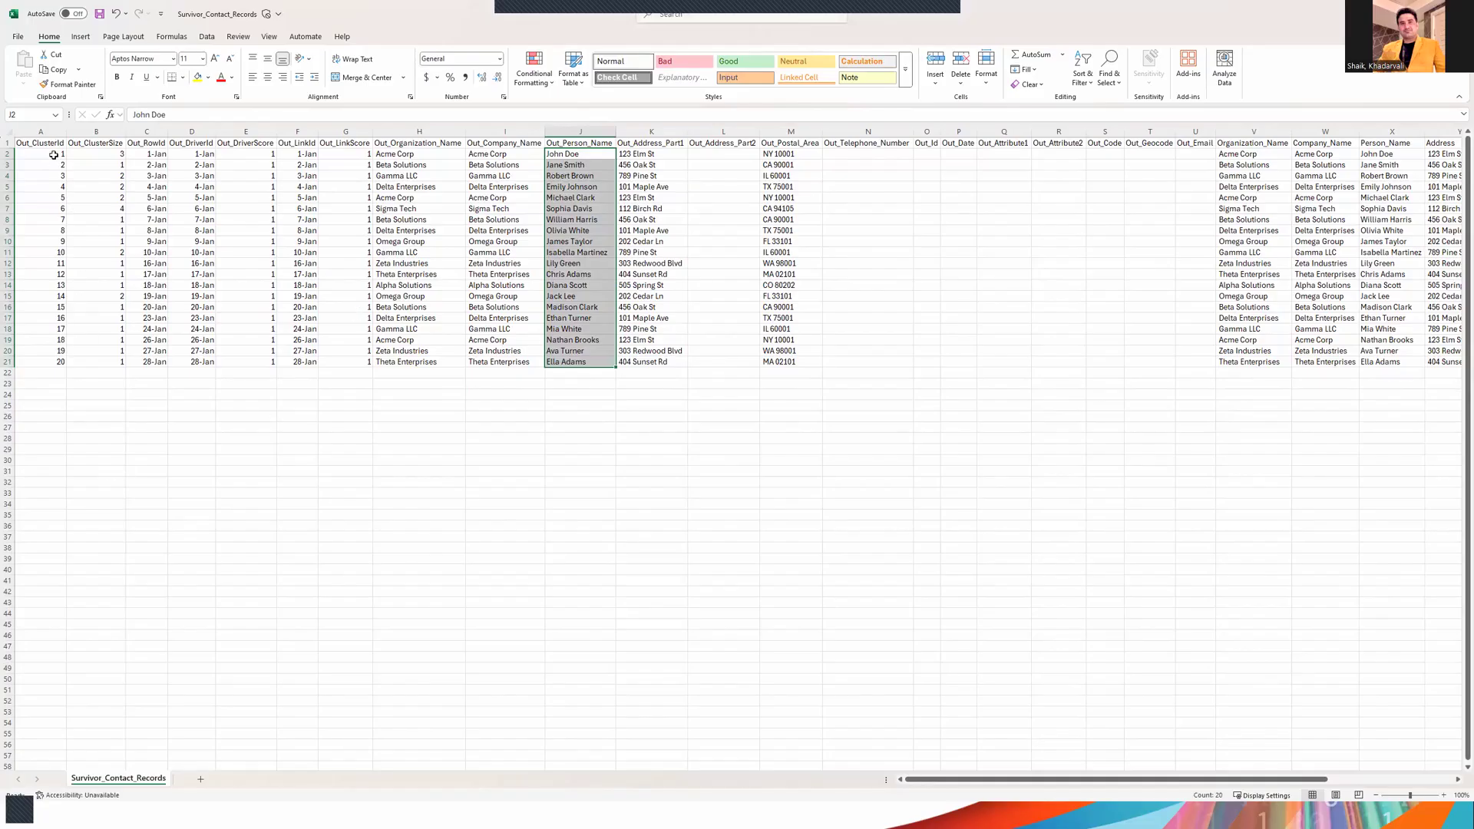
left_click_drag(51, 153, 51, 363)
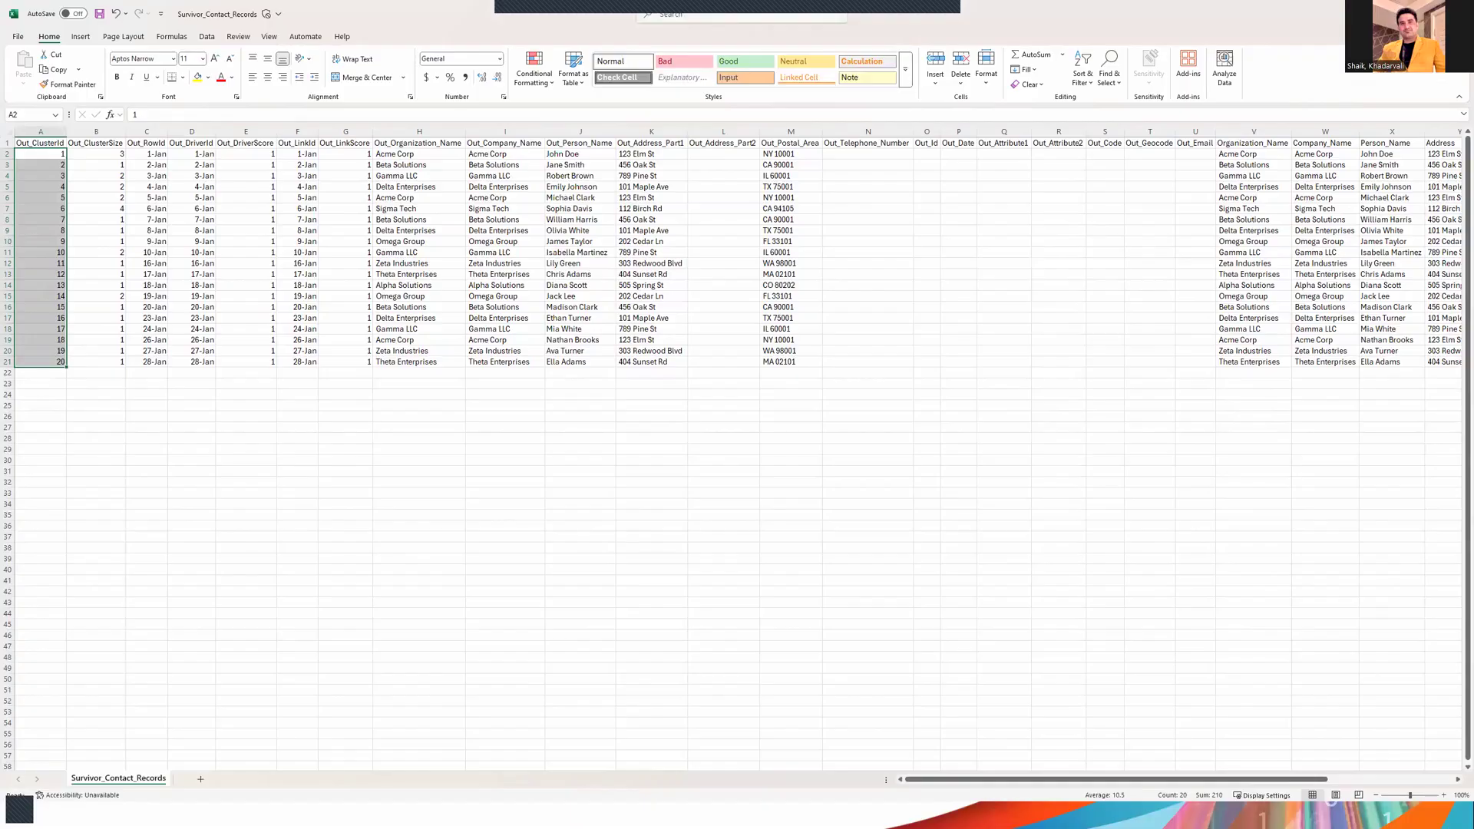
key("alt+Tab")
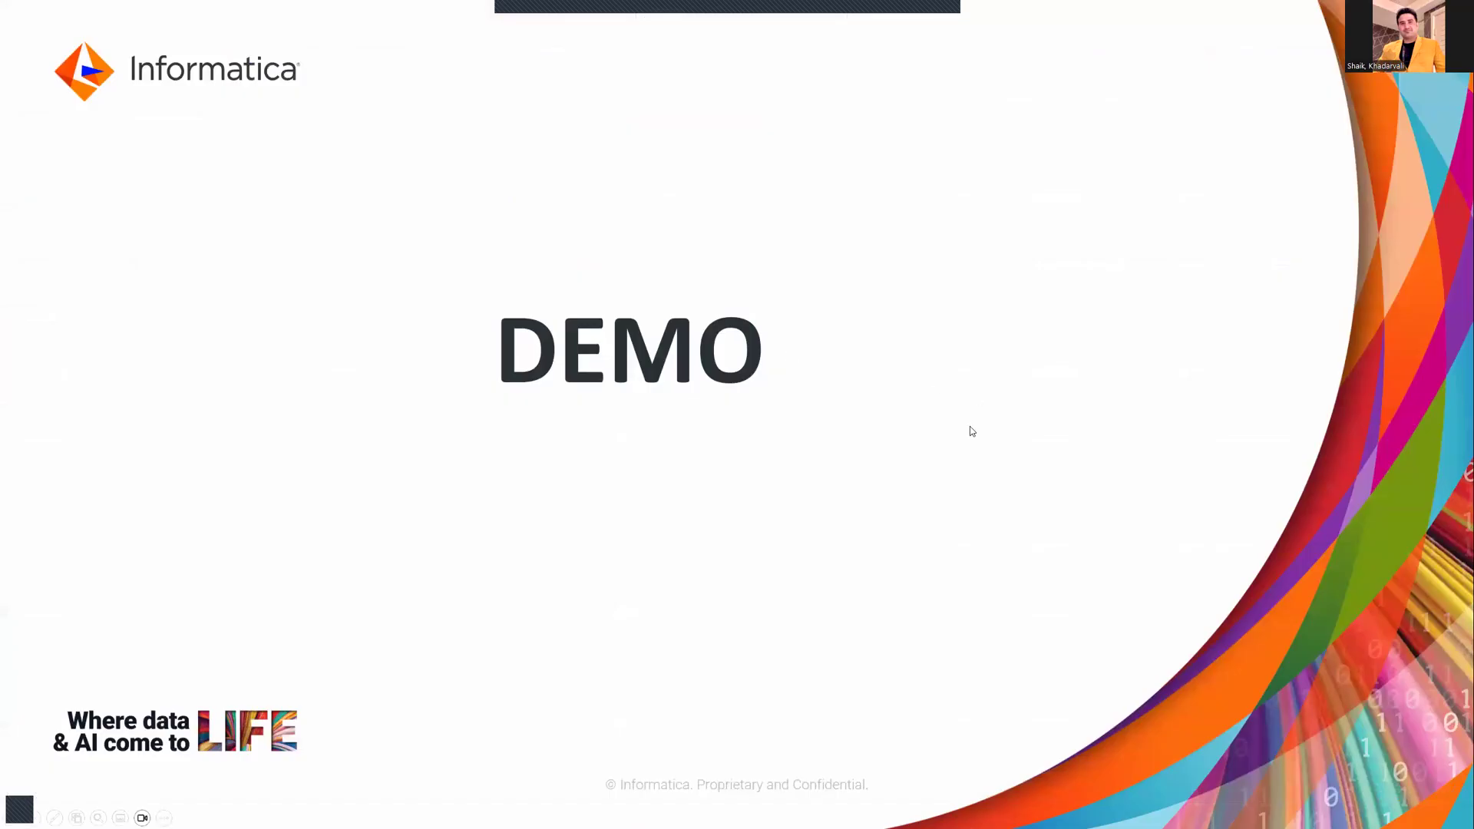
left_click(969, 419)
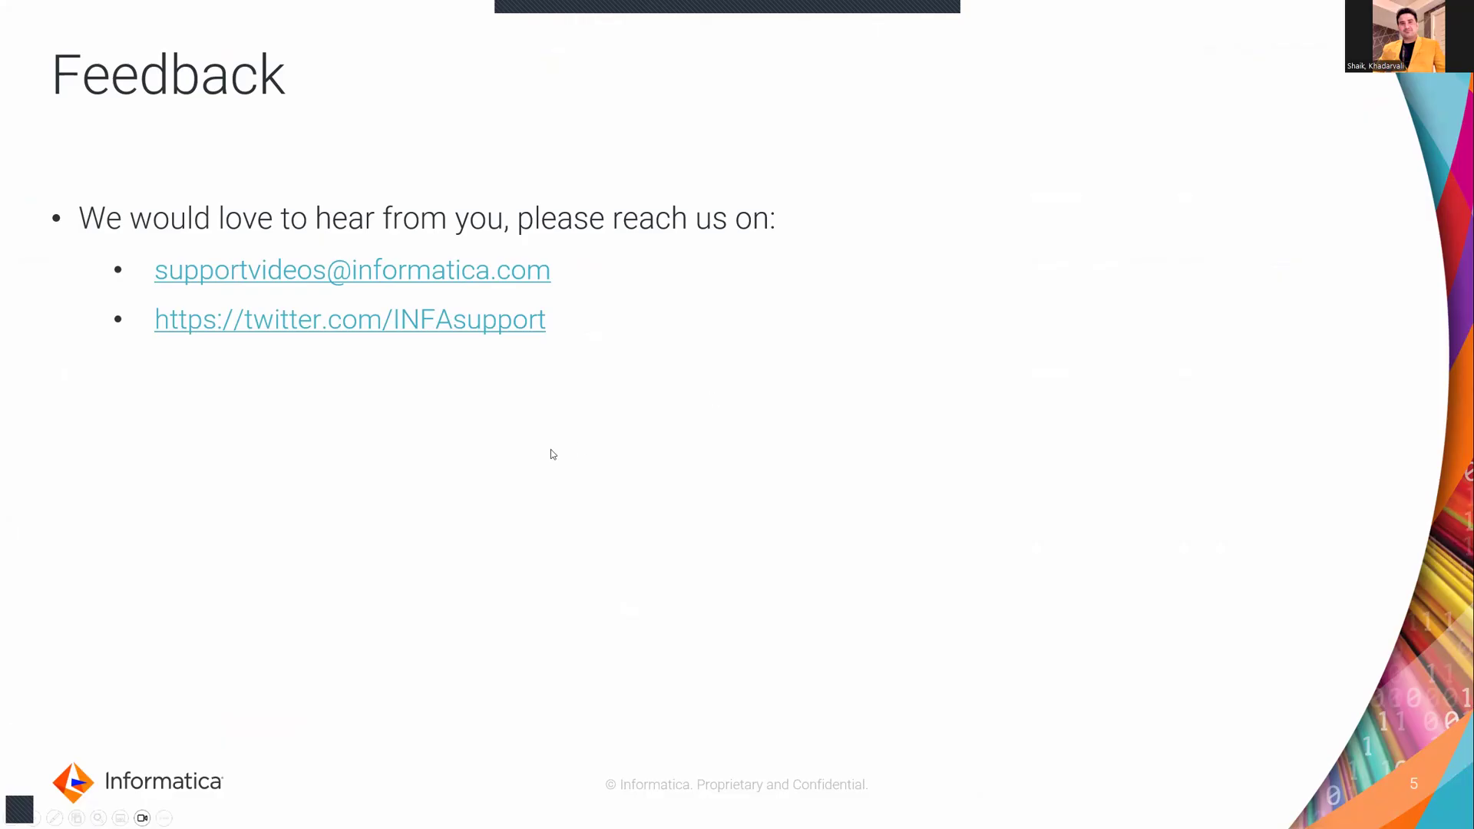
key("Right")
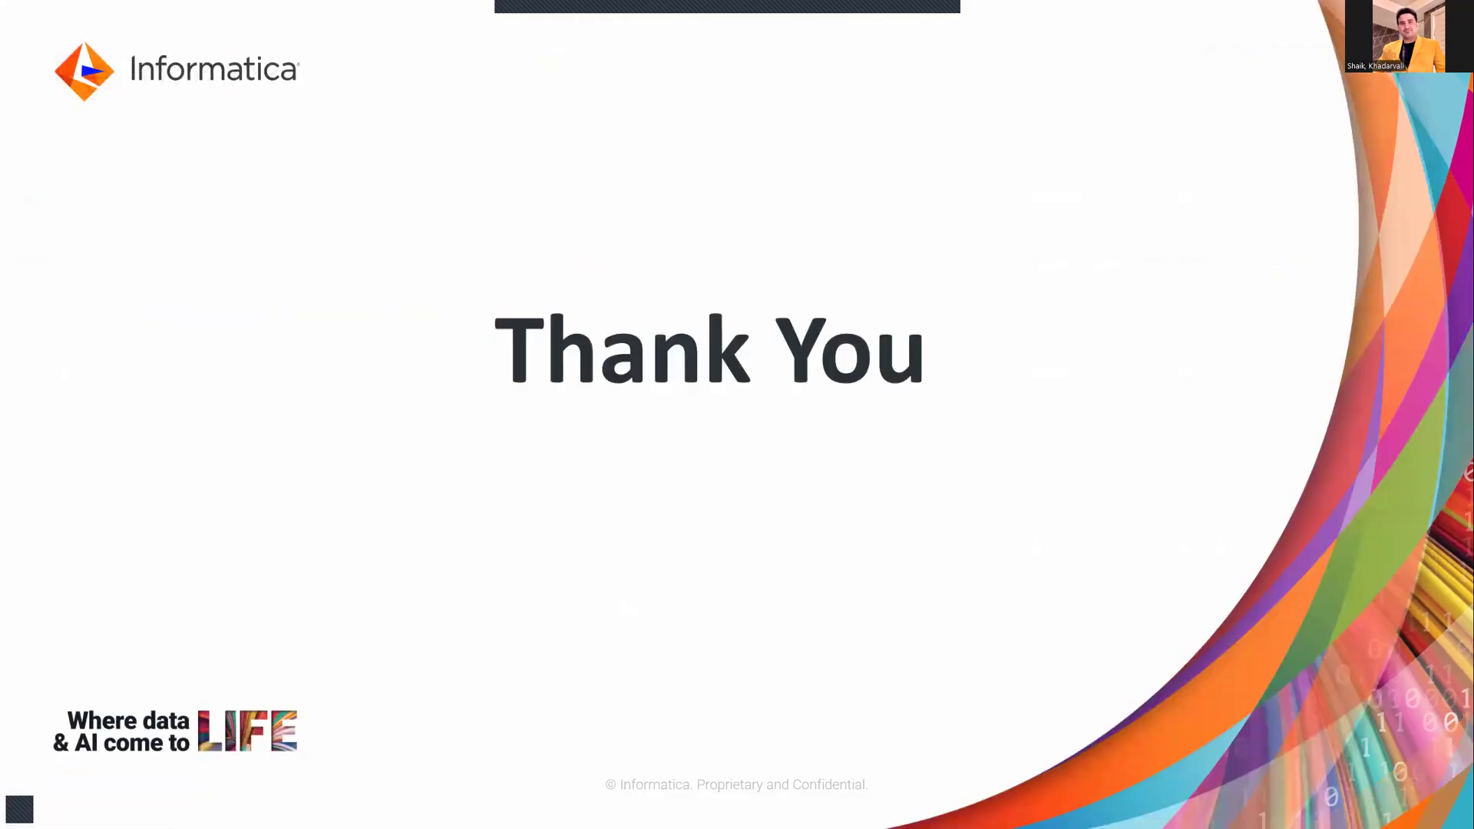